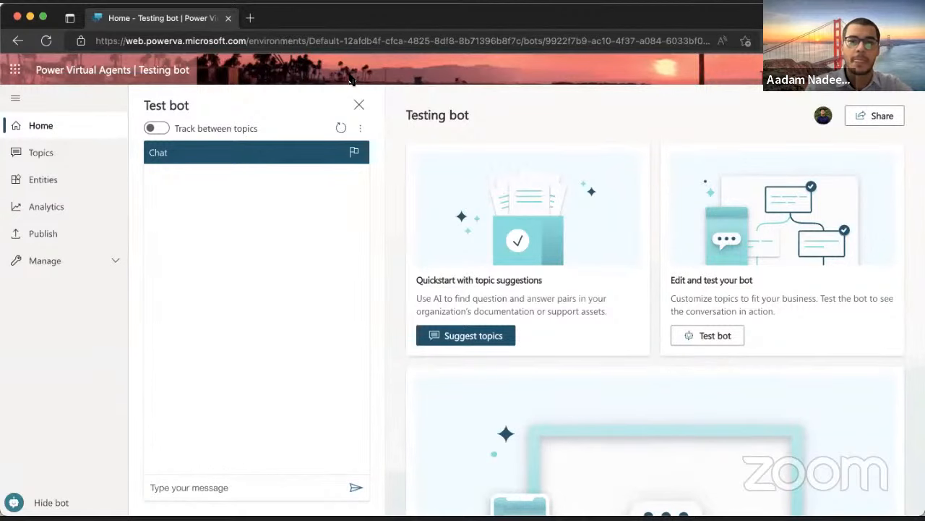
Load aka.ms/pvahome in a new InPrivate tab, then go back to the Testing bot tab
{"action": "left_click", "coordinate": [259, 19]}
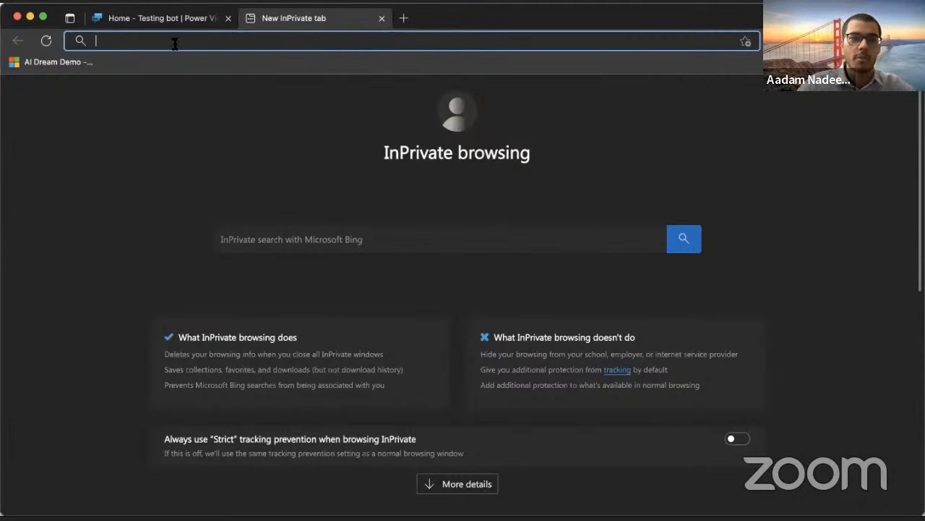
{"action": "type", "text": "aka.ms"}
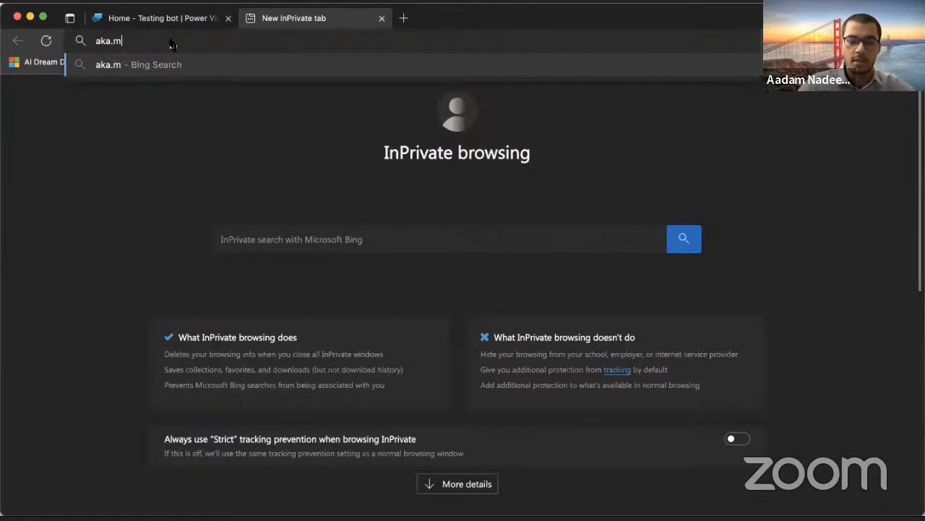
{"action": "type", "text": "/pvahome"}
{"action": "key", "text": "Return"}
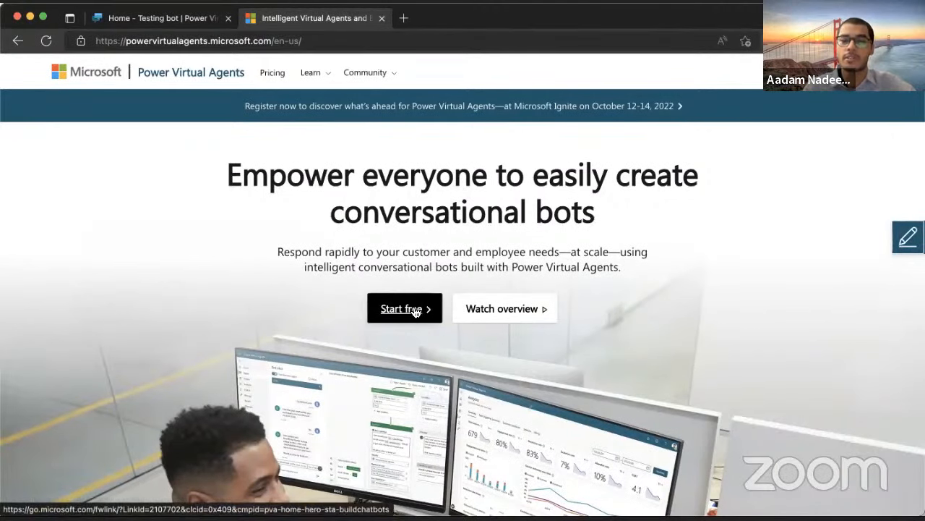
{"action": "left_click", "coordinate": [183, 19]}
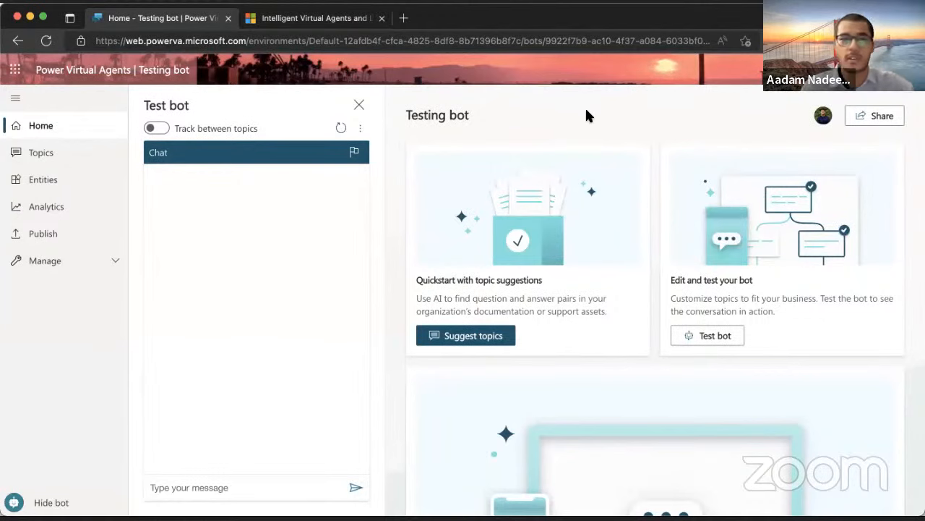
Begin a new chatbot named 'FAQ bot', clear the name and cancel, then reopen the Bots list
{"action": "left_click", "coordinate": [816, 70]}
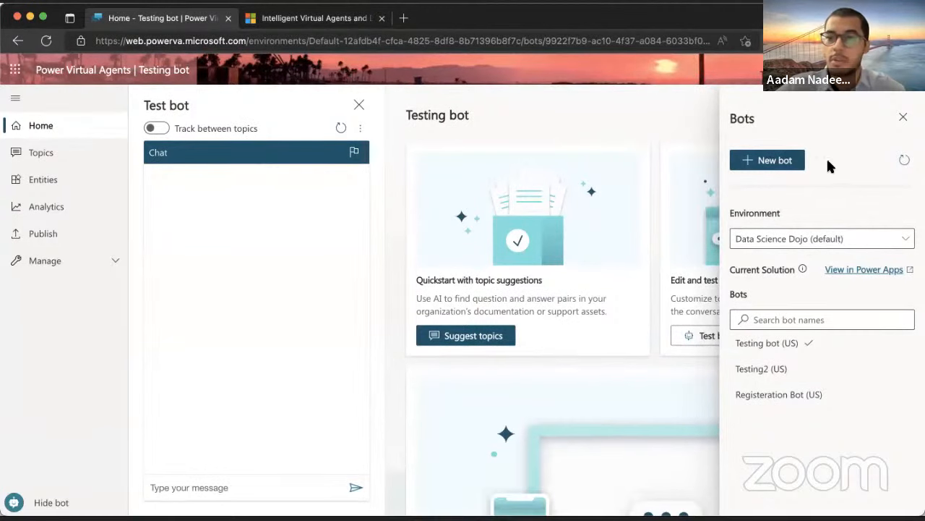
{"action": "left_click", "coordinate": [781, 160]}
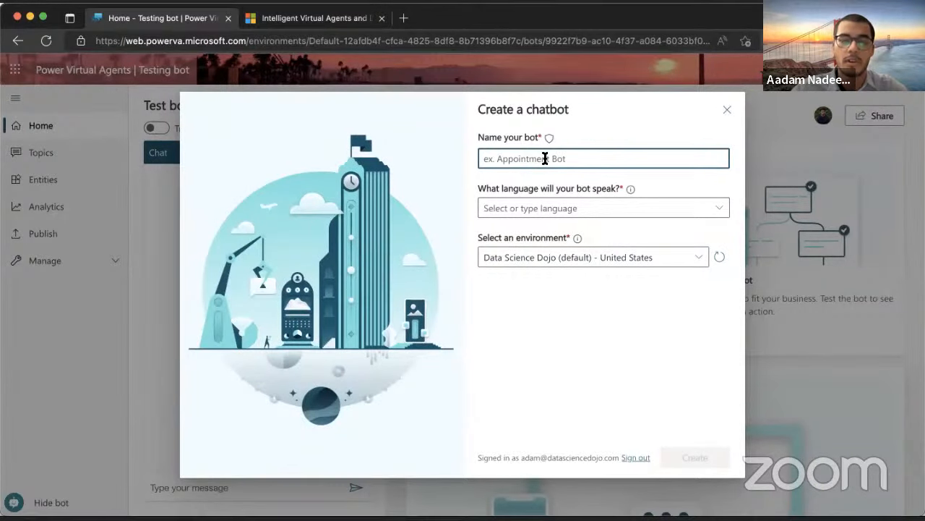
{"action": "type", "text": "FAQ bot"}
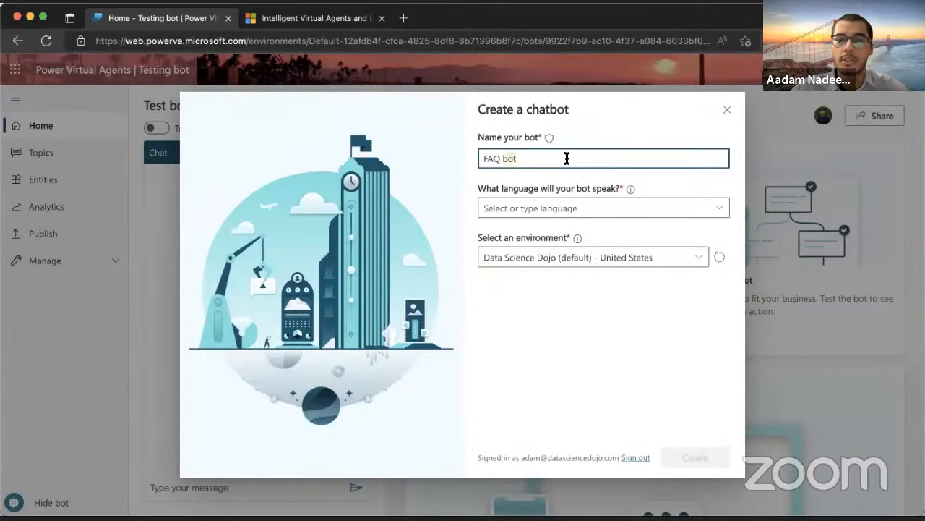
{"action": "key", "text": "ctrl+a"}
{"action": "key", "text": "BackSpace"}
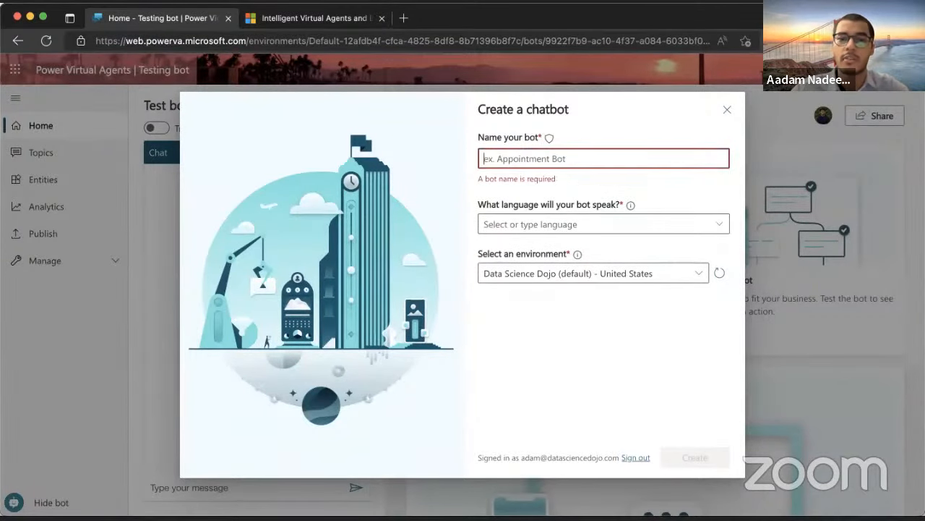
{"action": "left_click", "coordinate": [634, 117]}
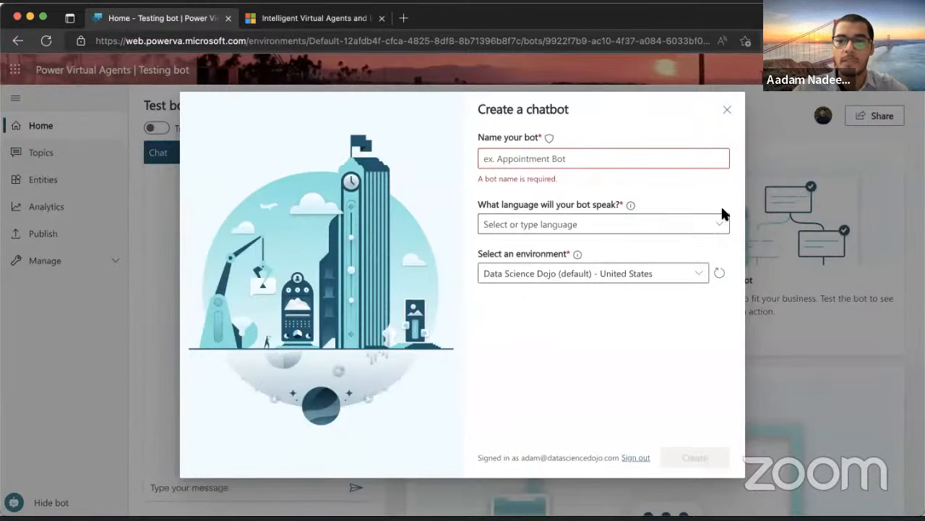
{"action": "left_click", "coordinate": [727, 111]}
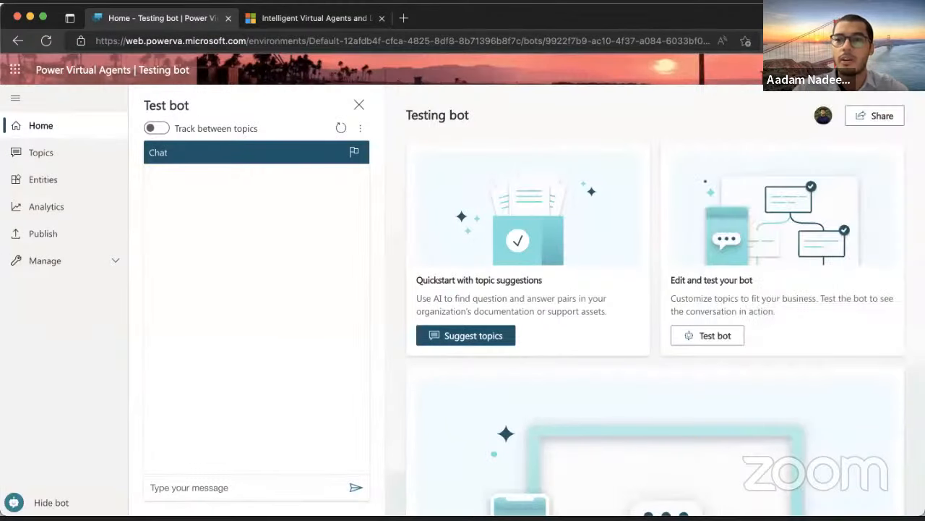
{"action": "left_click", "coordinate": [817, 71]}
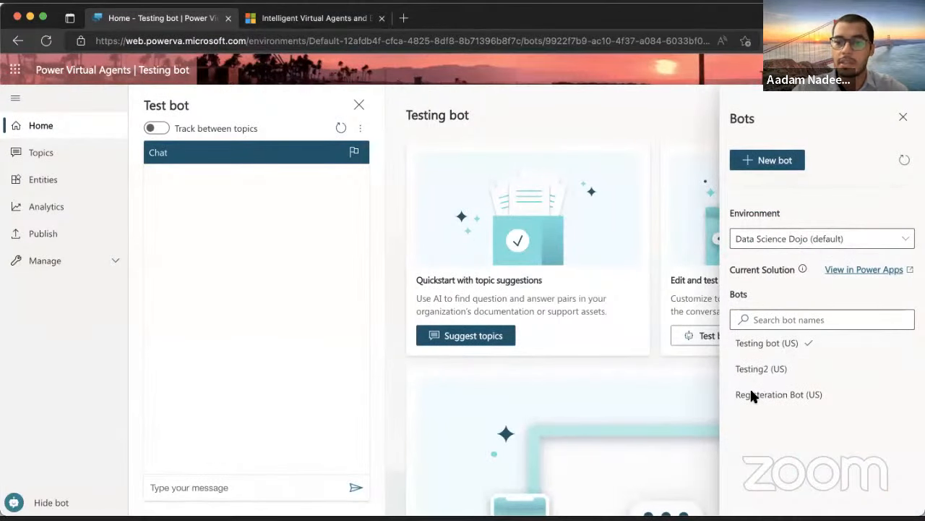
Select Registeration Bot (US) from the Bots list and let its home page load
{"action": "left_click", "coordinate": [779, 390]}
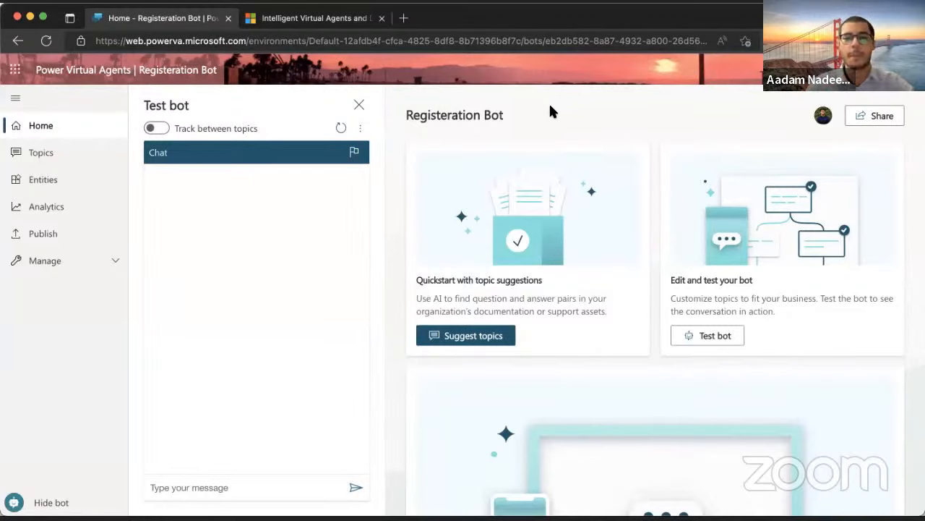
{"action": "left_click_drag", "start_coordinate": [405, 116], "coordinate": [533, 123]}
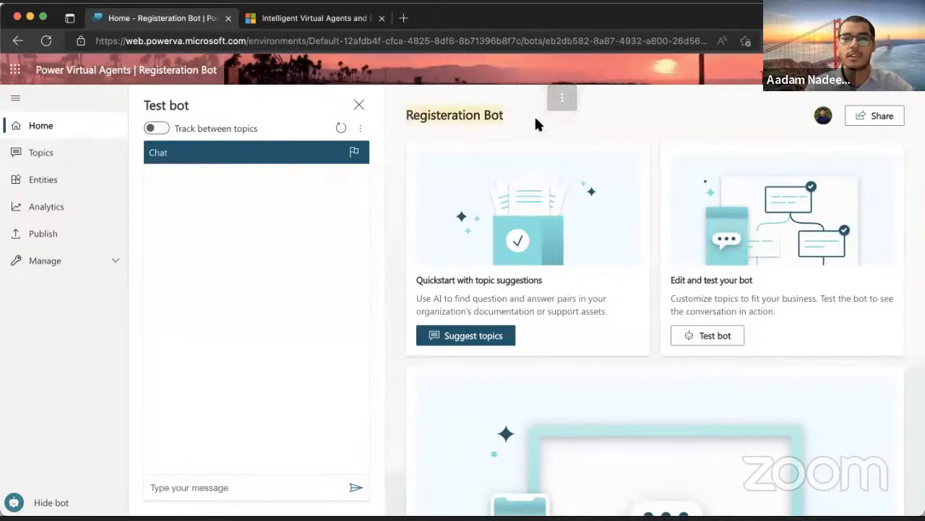
{"action": "left_click", "coordinate": [534, 117]}
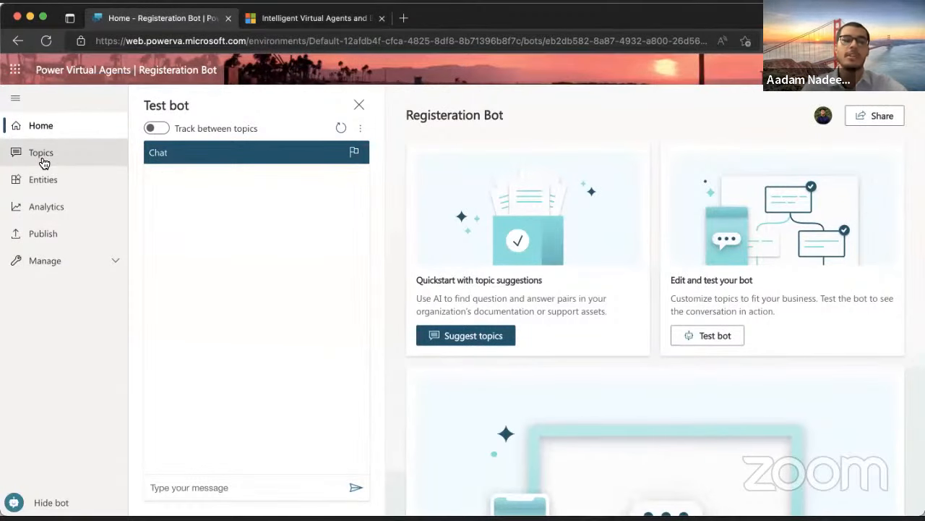
Scroll through the Registeration Bot's topic list, then move to the Entities page
{"action": "left_click", "coordinate": [65, 157]}
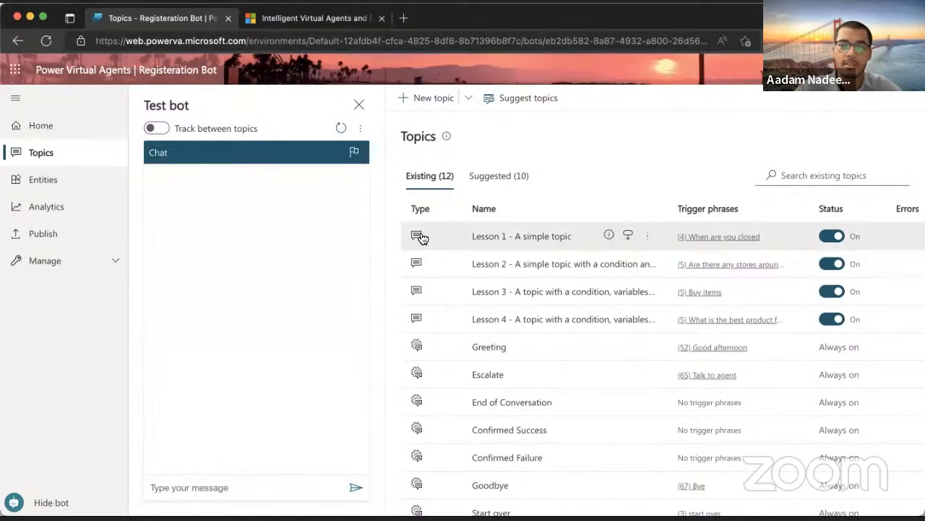
{"action": "scroll", "coordinate": [427, 279], "scroll_direction": "down", "scroll_amount": 1}
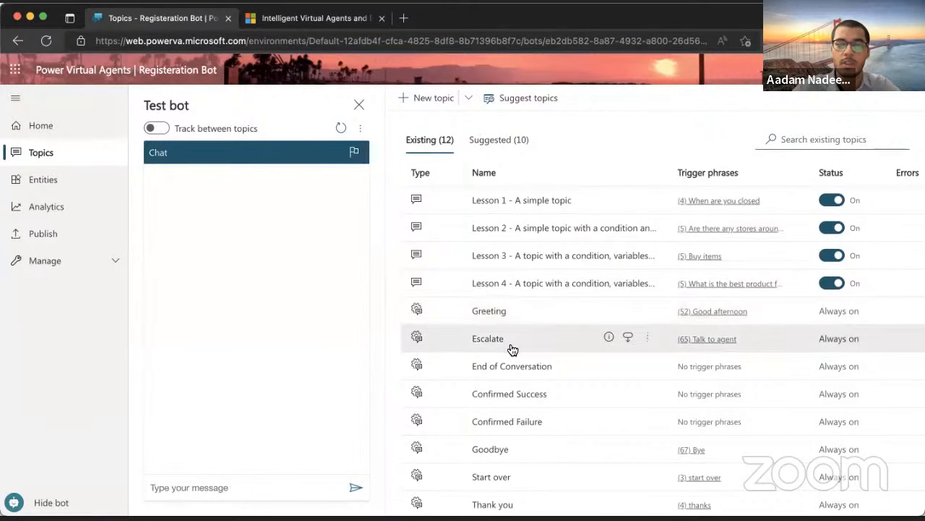
{"action": "scroll", "coordinate": [477, 383], "scroll_direction": "down", "scroll_amount": 1}
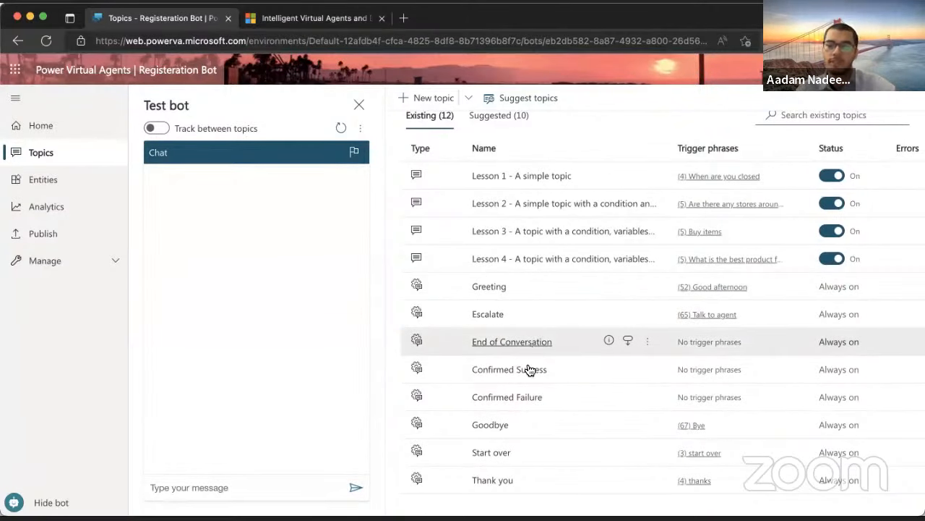
{"action": "scroll", "coordinate": [506, 448], "scroll_direction": "up", "scroll_amount": 2}
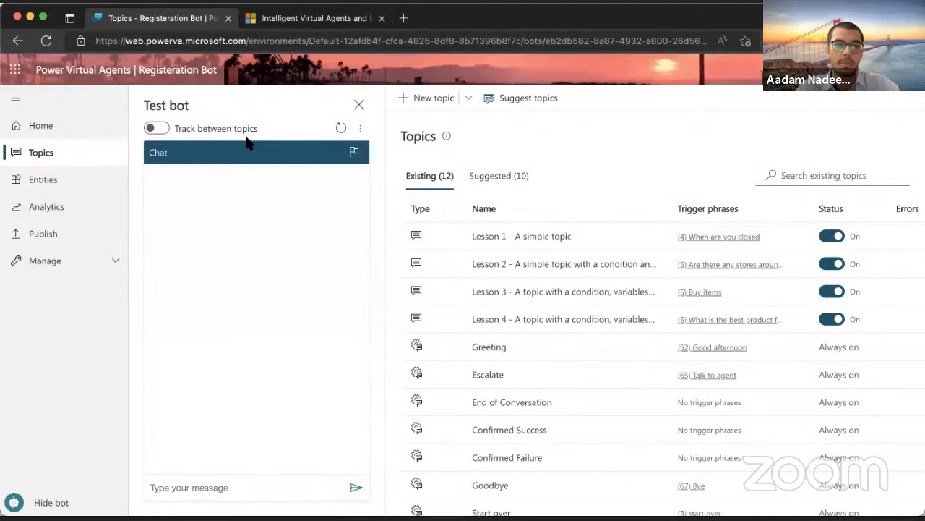
{"action": "left_click", "coordinate": [25, 186]}
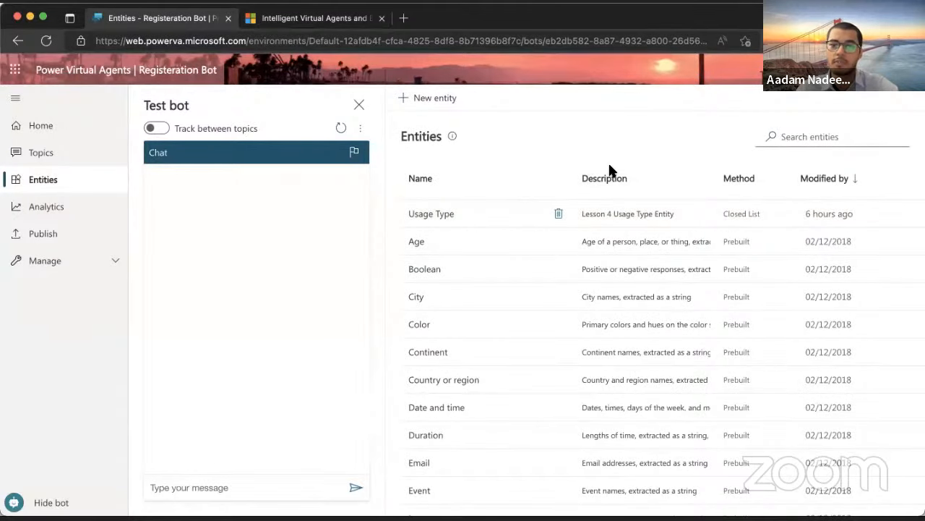
Scroll through the prebuilt entities like City and Email, then switch to Analytics
{"action": "scroll", "coordinate": [448, 264], "scroll_direction": "down", "scroll_amount": 1}
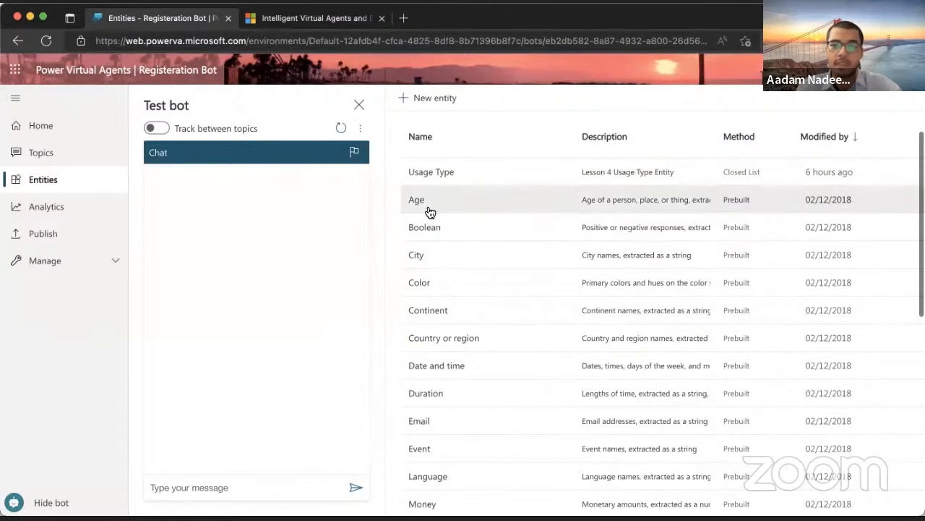
{"action": "scroll", "coordinate": [430, 231], "scroll_direction": "down", "scroll_amount": 2}
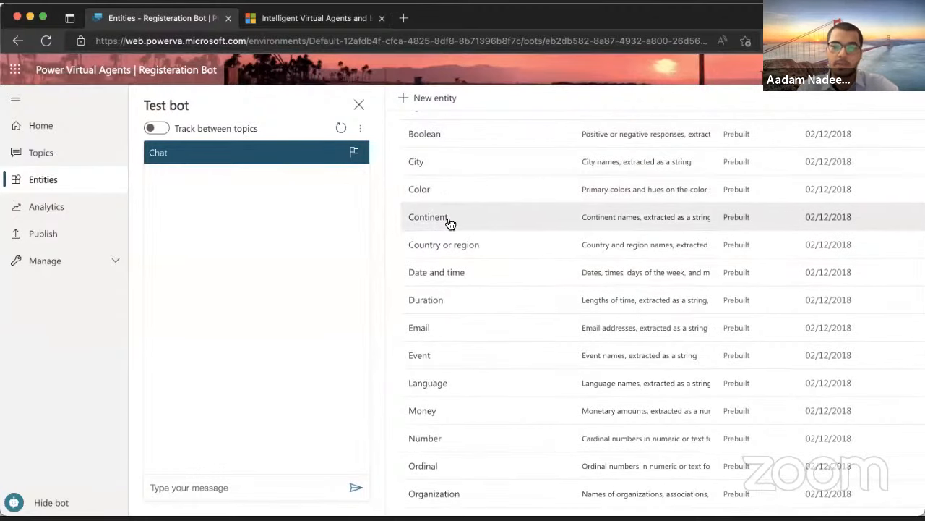
{"action": "scroll", "coordinate": [456, 282], "scroll_direction": "up", "scroll_amount": 3}
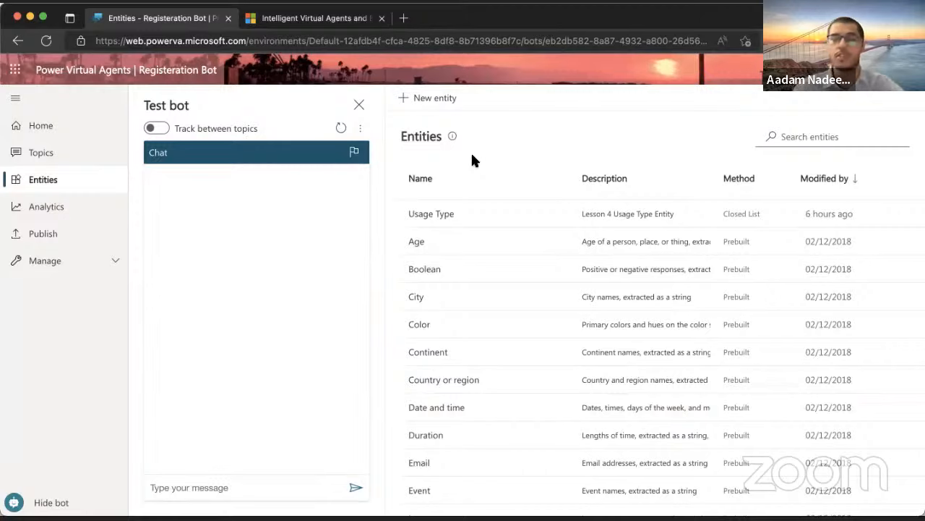
{"action": "double_click", "coordinate": [403, 136]}
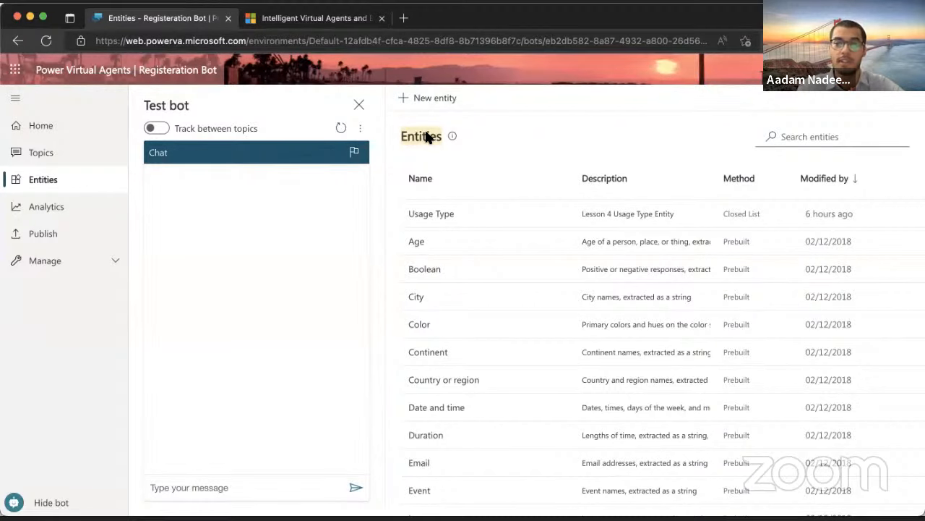
{"action": "left_click", "coordinate": [464, 142]}
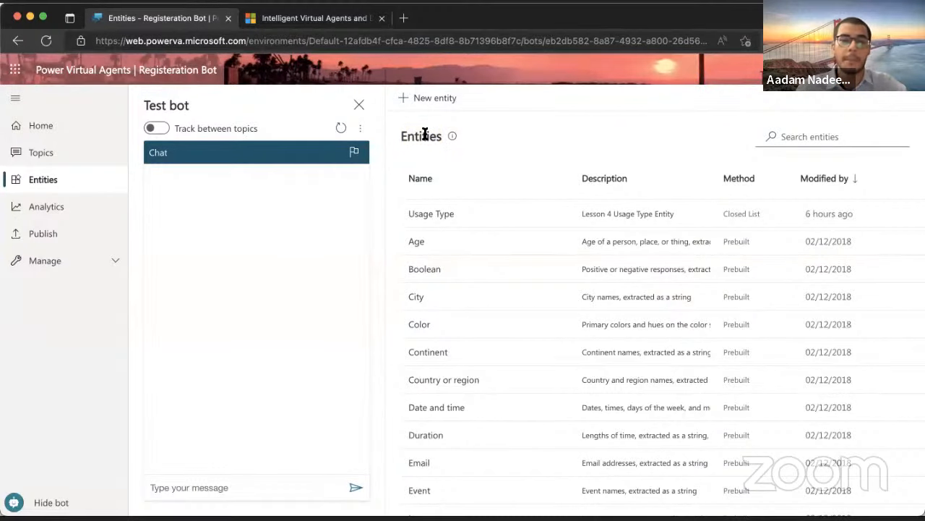
{"action": "left_click", "coordinate": [87, 205]}
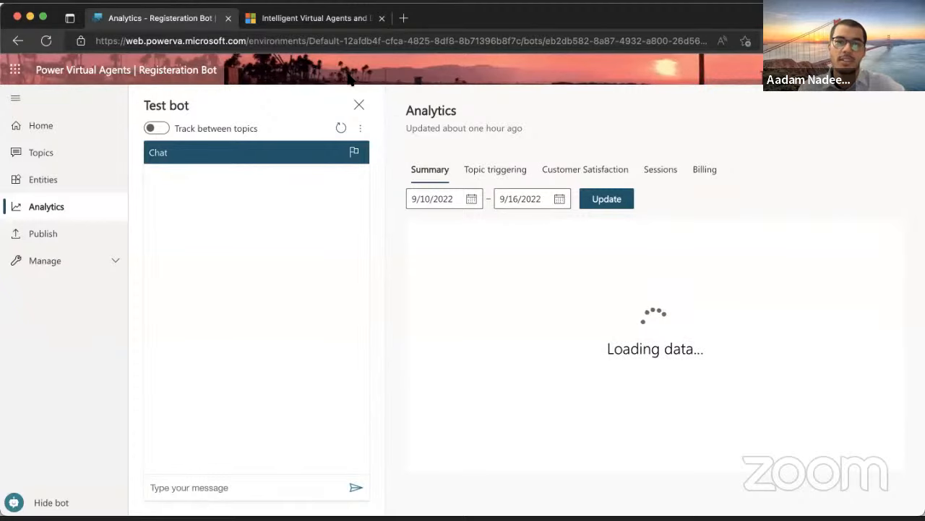
Look through the Topic triggering, Customer satisfaction, Sessions and Billing analytics, then go to Publish
{"action": "left_click", "coordinate": [489, 177]}
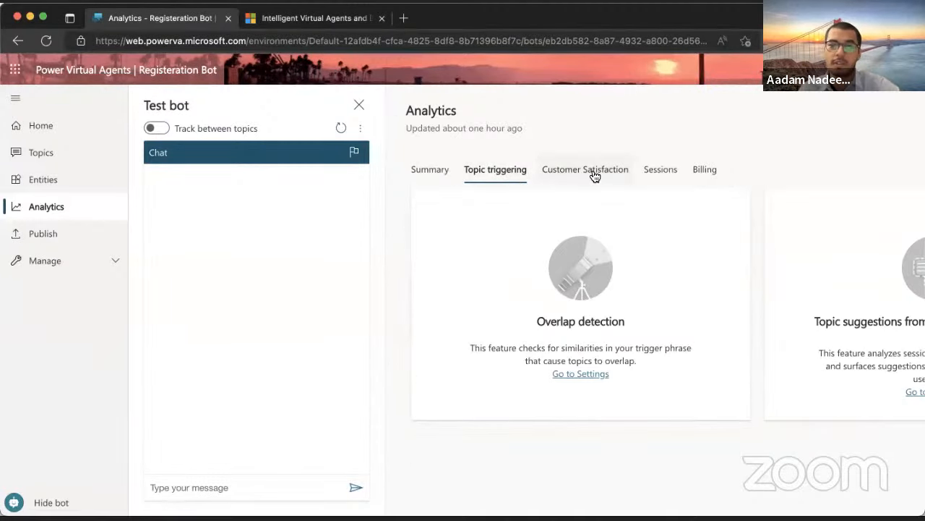
{"action": "left_click", "coordinate": [609, 169]}
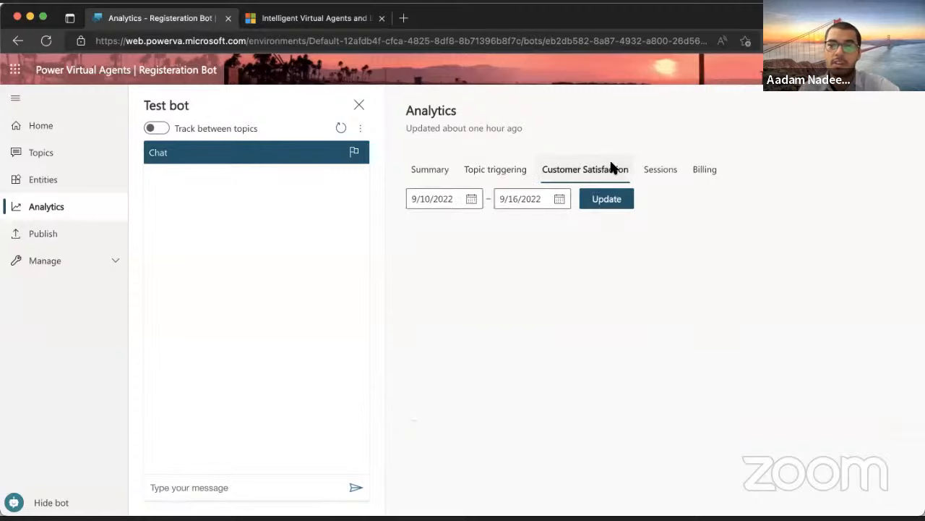
{"action": "left_click", "coordinate": [655, 171]}
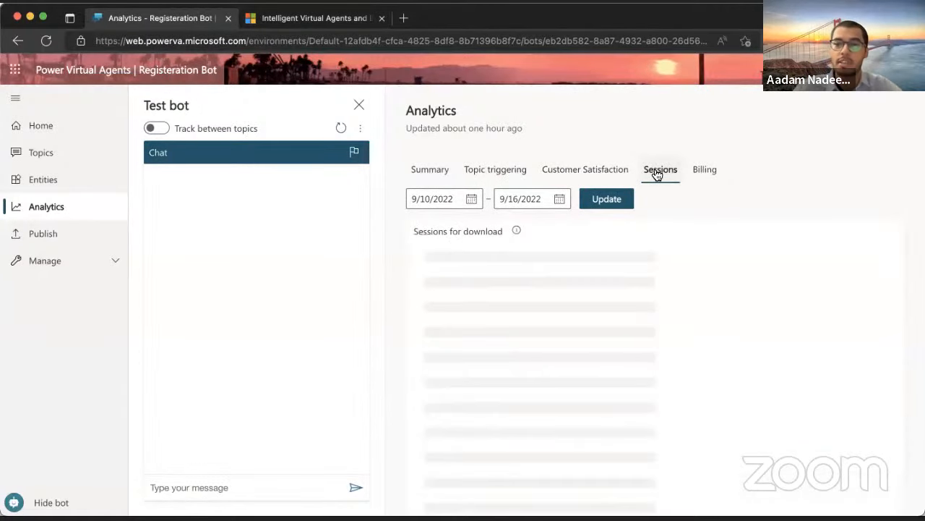
{"action": "left_click", "coordinate": [711, 173]}
{"action": "left_click", "coordinate": [428, 169]}
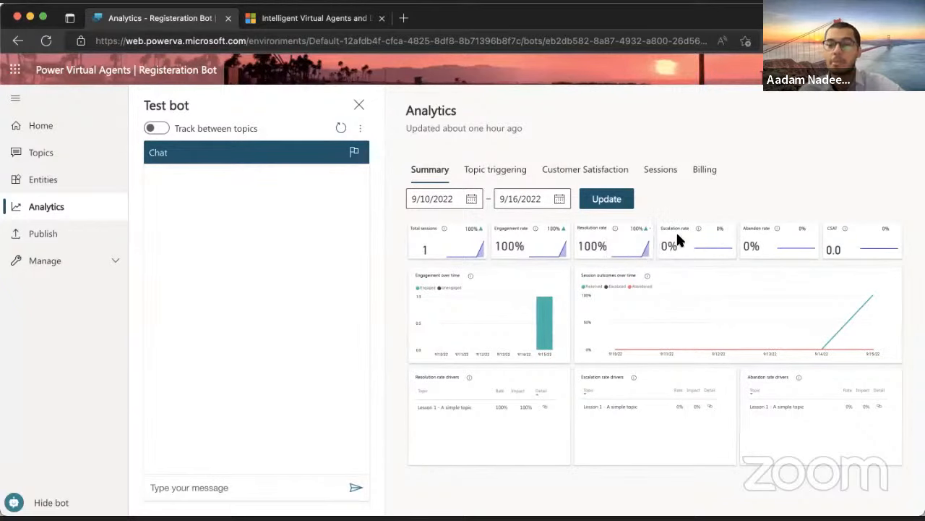
{"action": "left_click", "coordinate": [599, 171]}
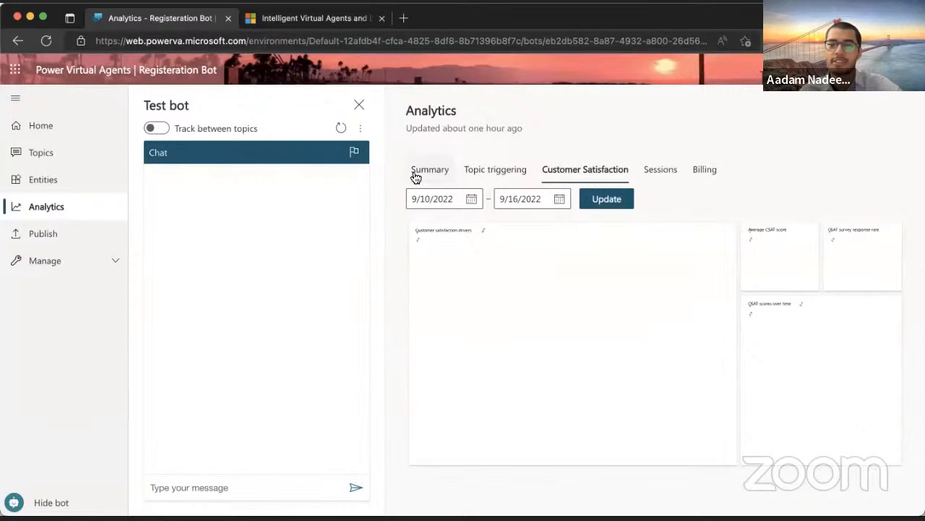
{"action": "left_click", "coordinate": [483, 171]}
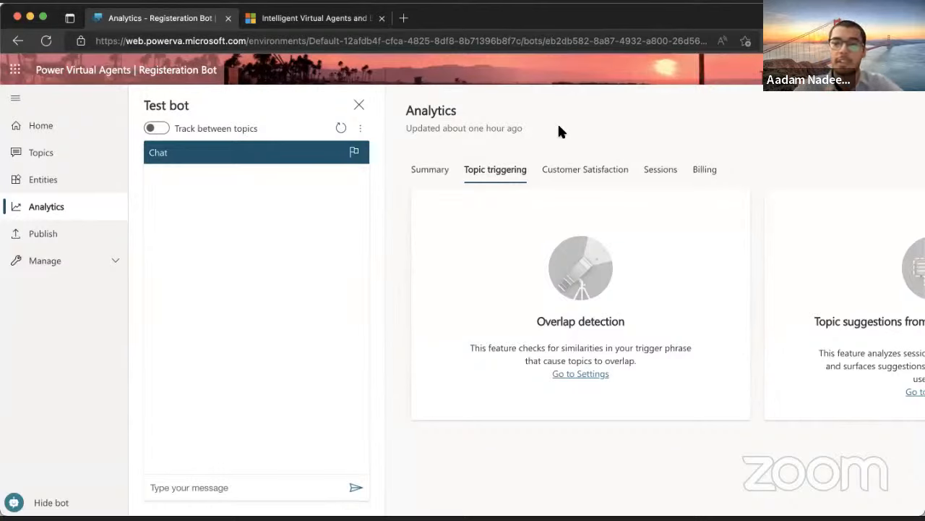
{"action": "left_click", "coordinate": [40, 233]}
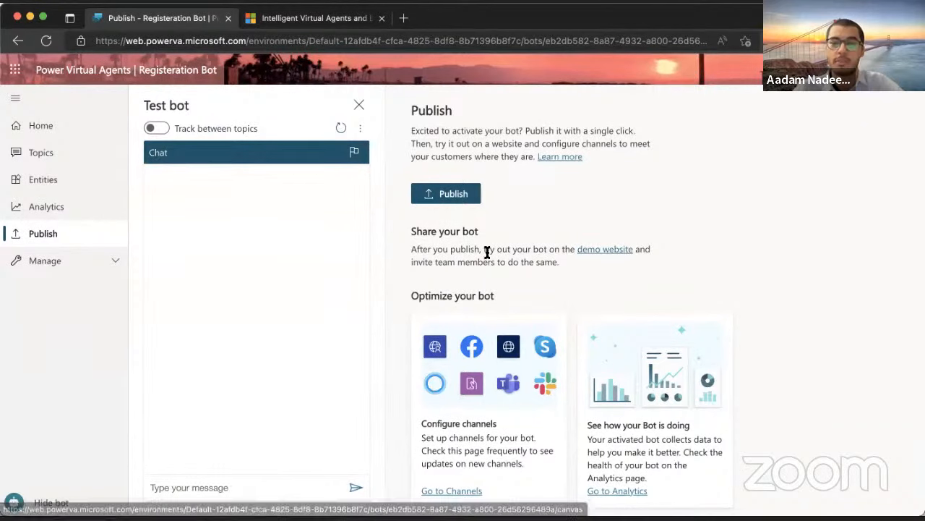
Expand Manage in the left navigation and open the Topics page with its 12 topics
{"action": "left_click_drag", "start_coordinate": [412, 248], "coordinate": [559, 275]}
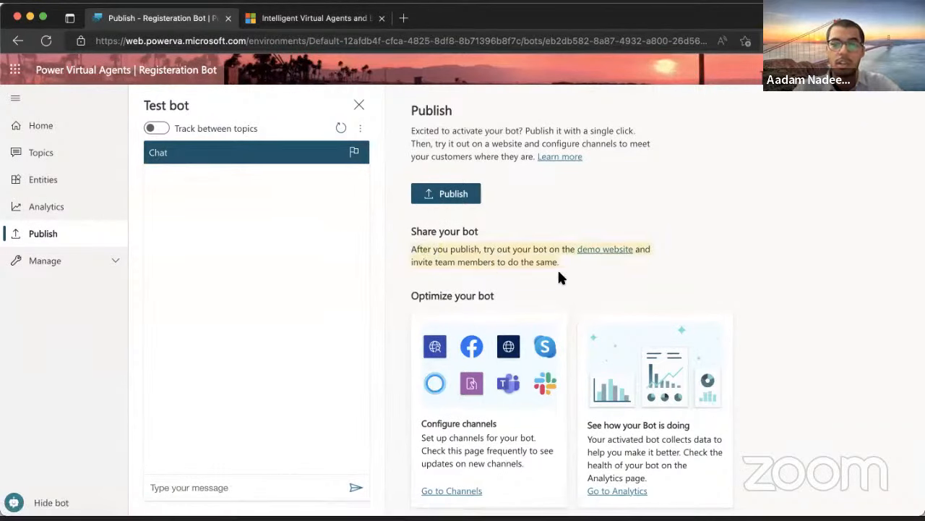
{"action": "left_click", "coordinate": [569, 268]}
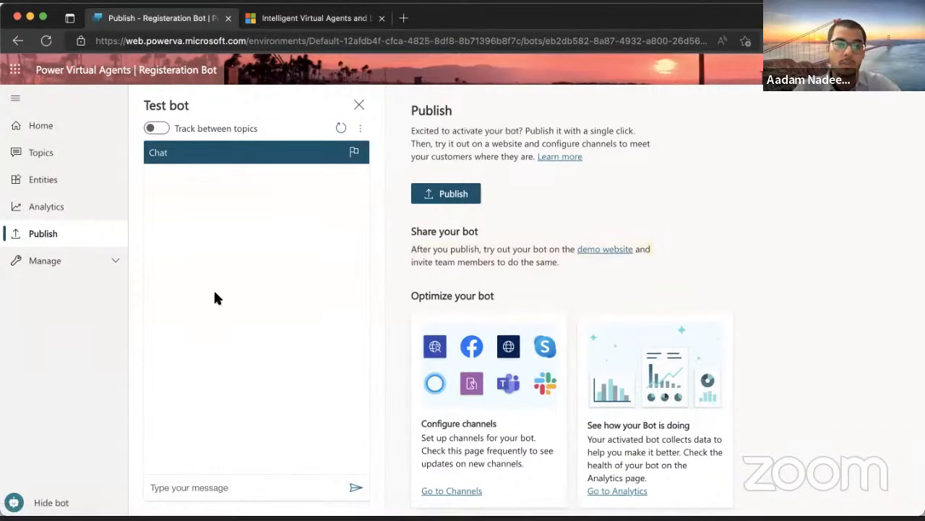
{"action": "left_click", "coordinate": [71, 266]}
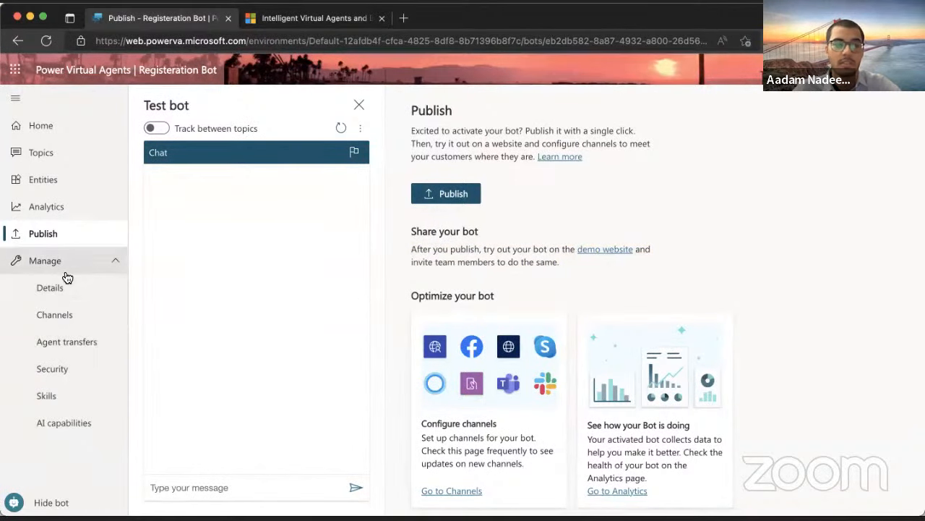
{"action": "left_click", "coordinate": [69, 160]}
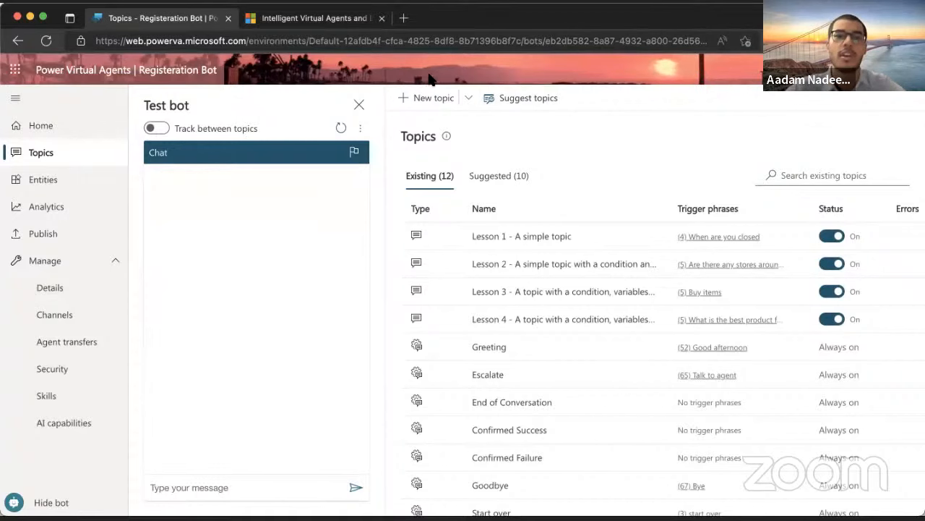
Add the prerequisites page URL as a source in Suggest topics and close the window
{"action": "left_click", "coordinate": [528, 99]}
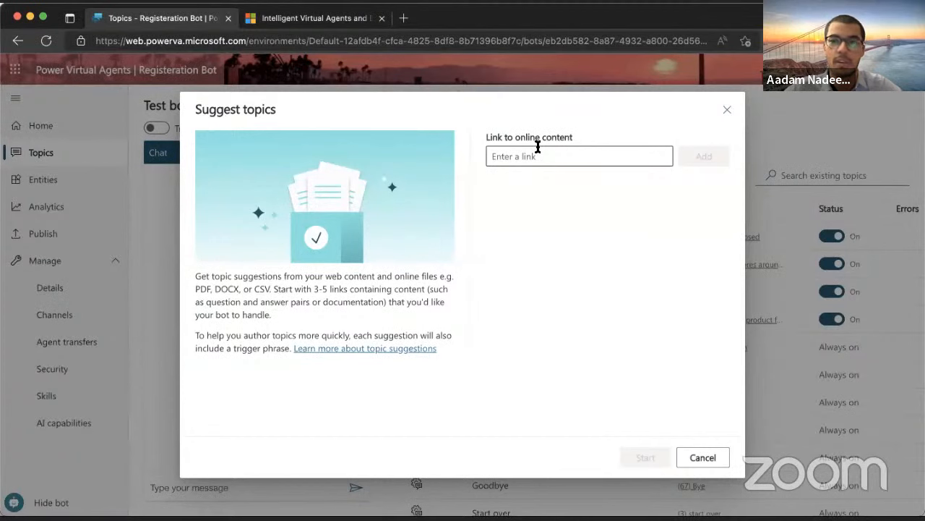
{"action": "left_click", "coordinate": [537, 152]}
{"action": "type", "text": "https://datasciencedojo.com/categories/prerequisites/"}
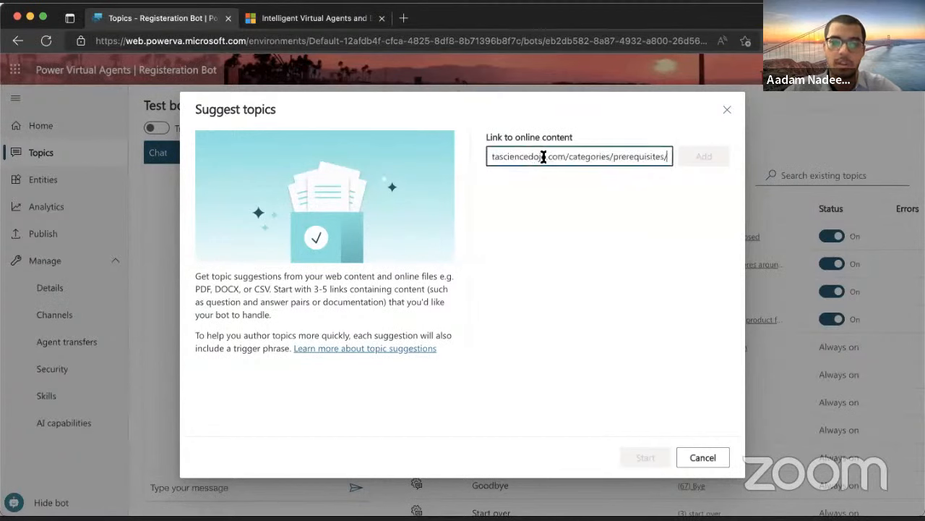
{"action": "key", "text": "Home"}
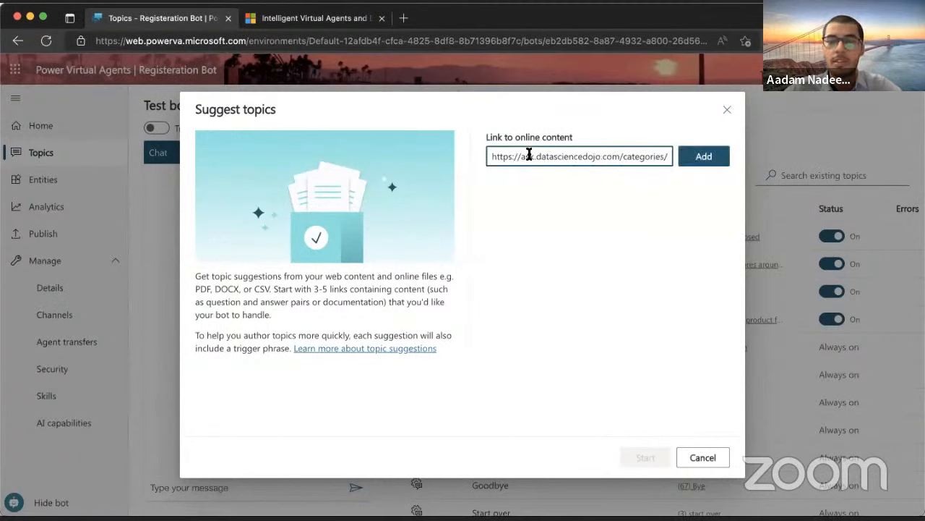
{"action": "left_click", "coordinate": [698, 158]}
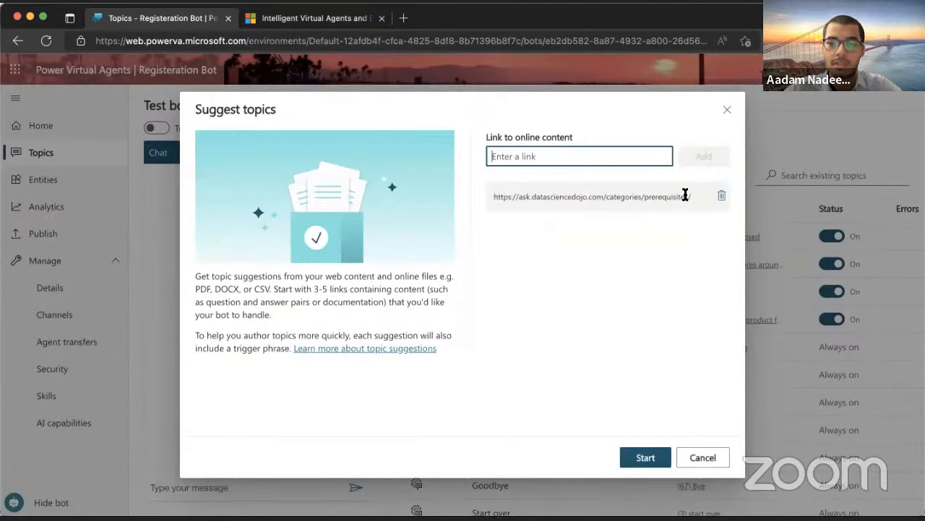
{"action": "left_click", "coordinate": [728, 112]}
Open the prerequisites FAQ URL in a new InPrivate window
{"action": "key", "text": "super+shift+n"}
{"action": "type", "text": "https://ask.datasciencedojo.com/categories/prerequisites/"}
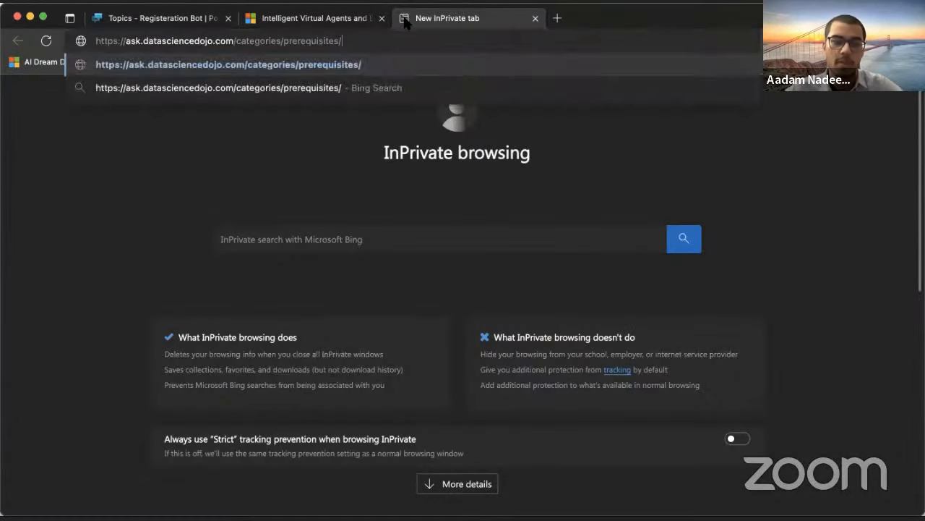
{"action": "key", "text": "Return"}
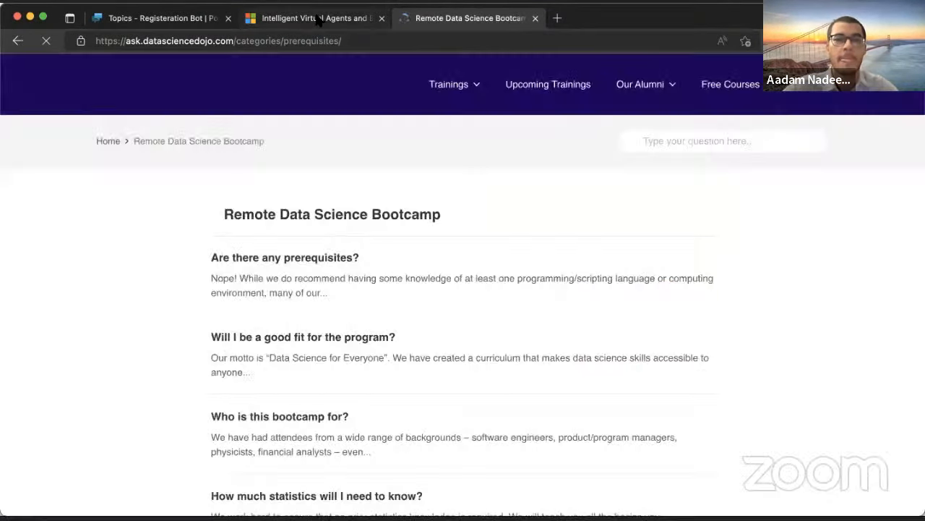
{"action": "scroll", "coordinate": [314, 314], "scroll_direction": "down", "scroll_amount": 3}
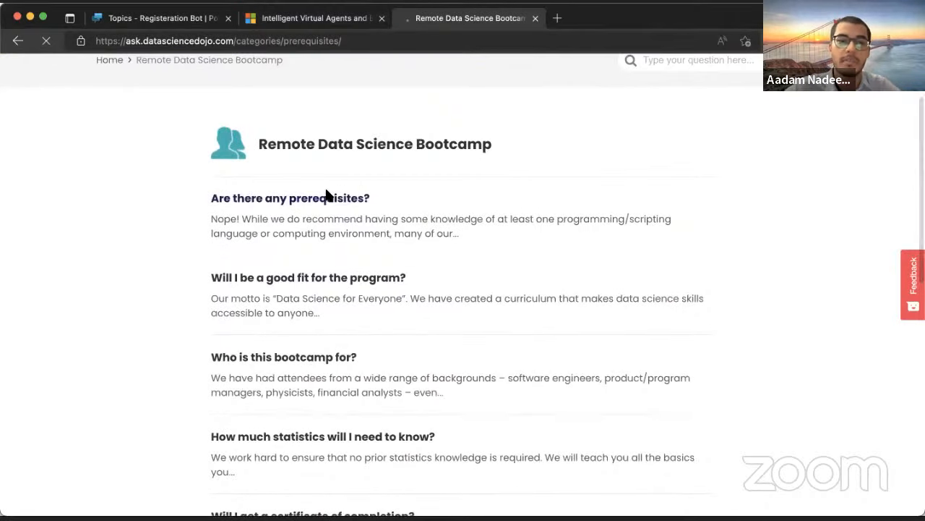
{"action": "scroll", "coordinate": [255, 310], "scroll_direction": "down", "scroll_amount": 1}
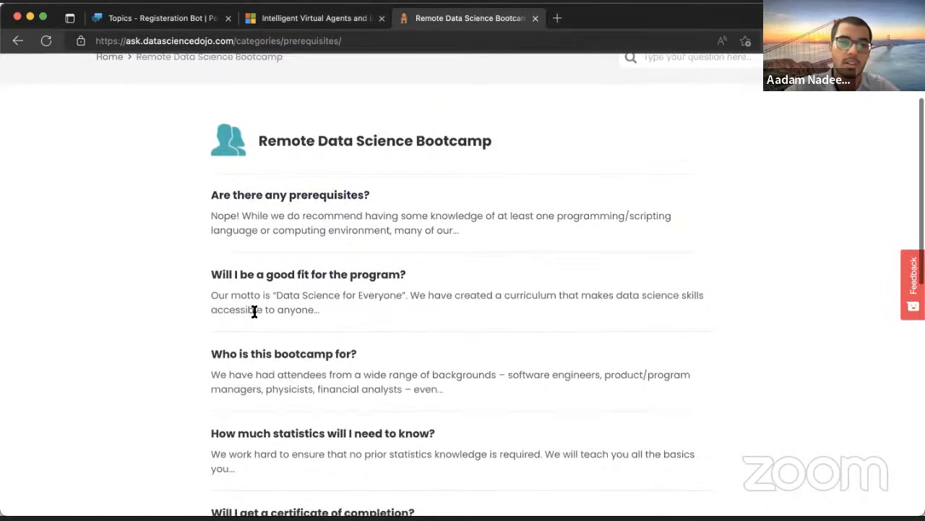
{"action": "scroll", "coordinate": [255, 311], "scroll_direction": "down", "scroll_amount": 5}
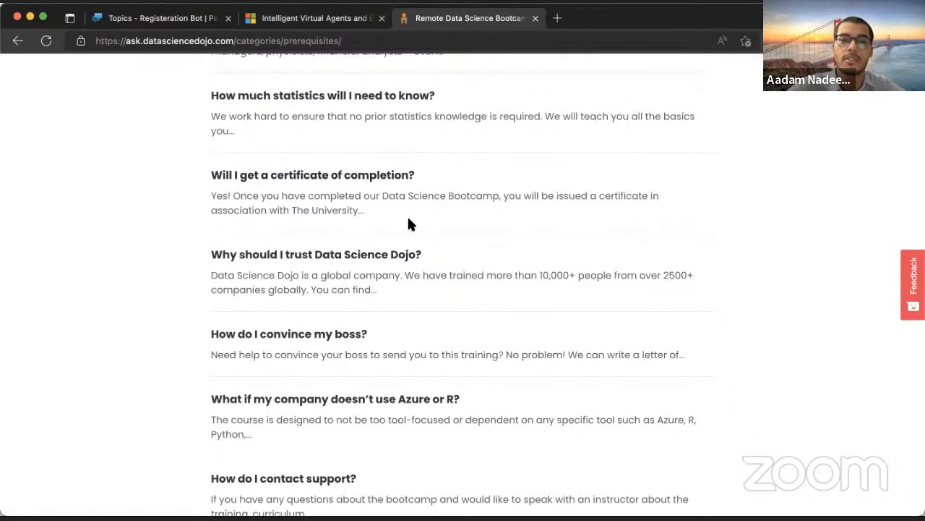
{"action": "scroll", "coordinate": [407, 215], "scroll_direction": "up", "scroll_amount": 5}
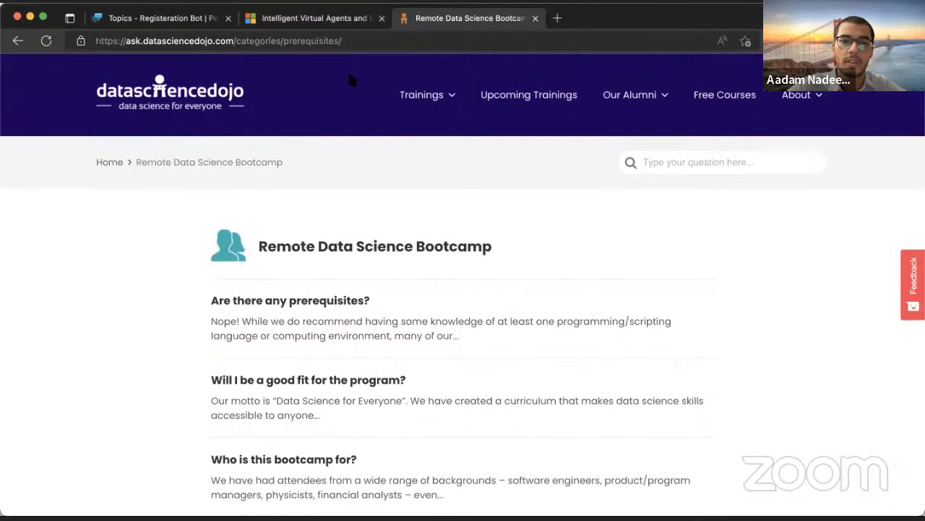
{"action": "left_click", "coordinate": [322, 20]}
Add the suggested 'Are there any prerequisites?' topic, enable Track between topics, and restart testing
{"action": "left_click", "coordinate": [190, 19]}
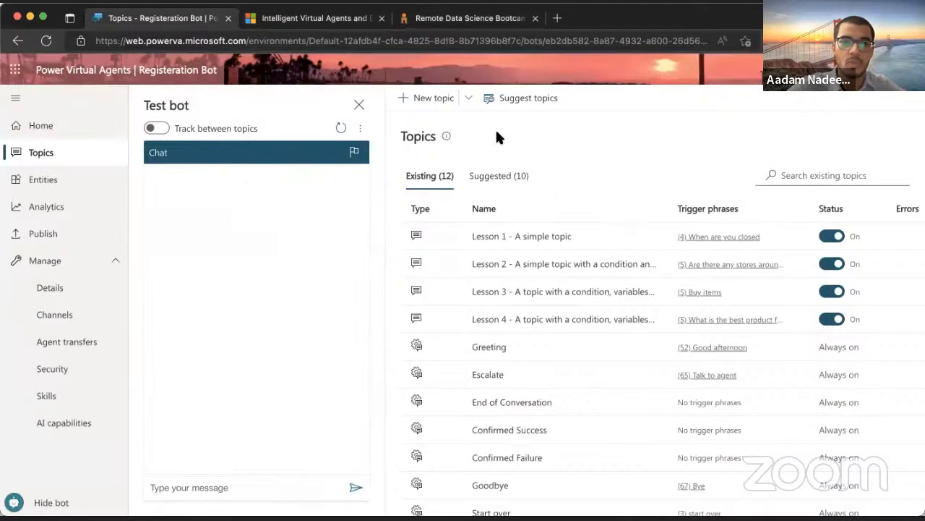
{"action": "left_click", "coordinate": [499, 178]}
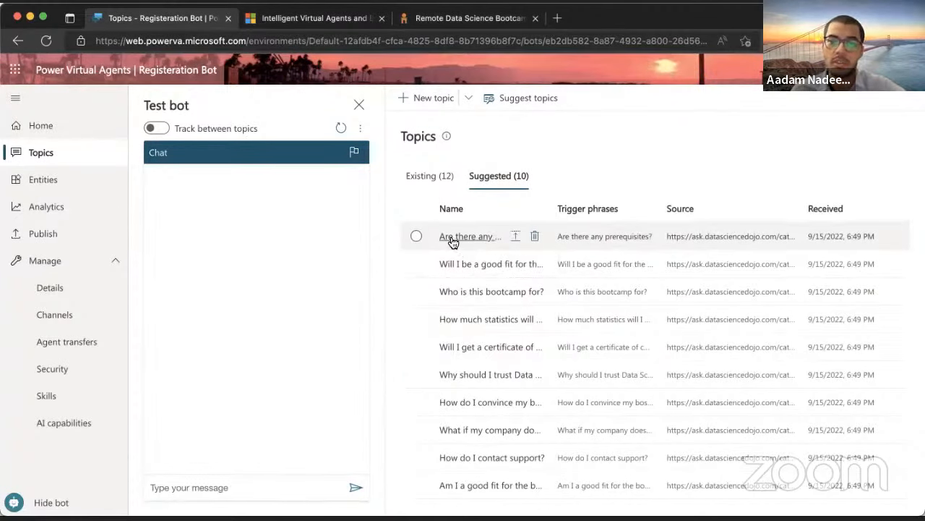
{"action": "left_click", "coordinate": [516, 239]}
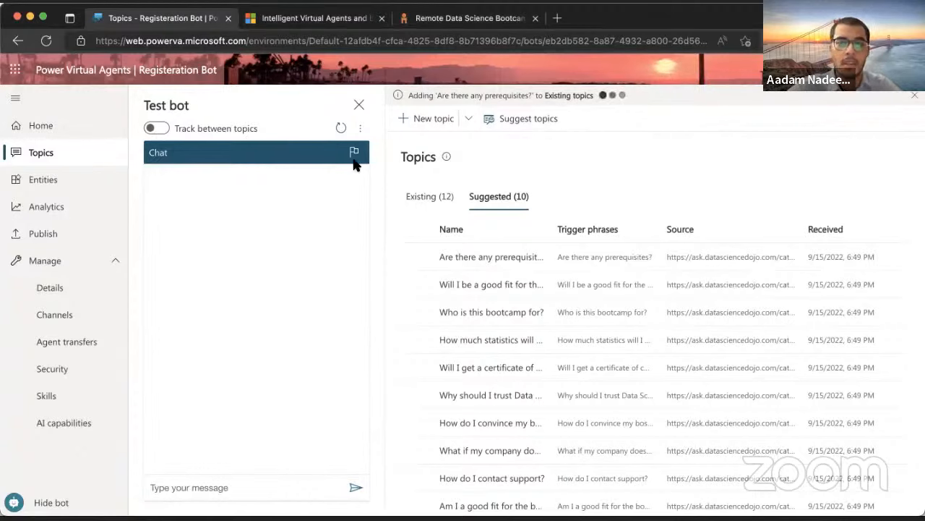
{"action": "left_click", "coordinate": [155, 128]}
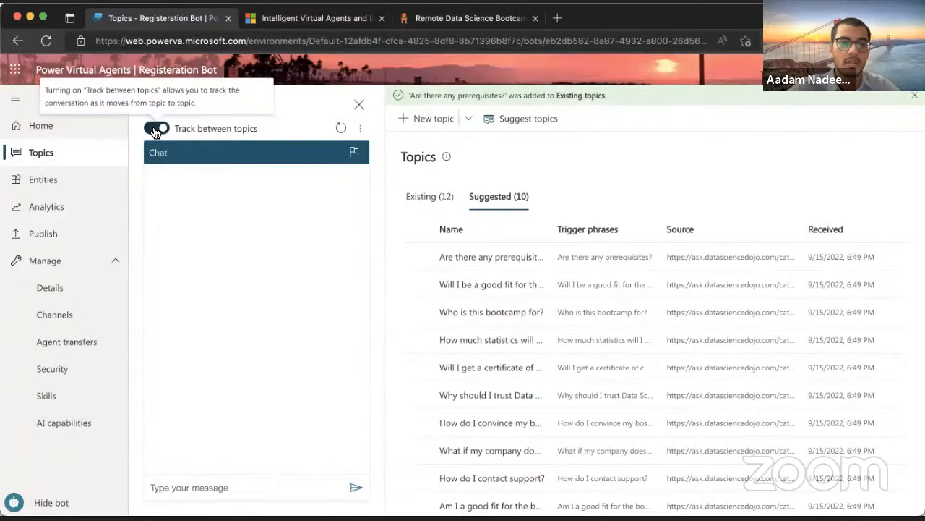
{"action": "left_click", "coordinate": [342, 129]}
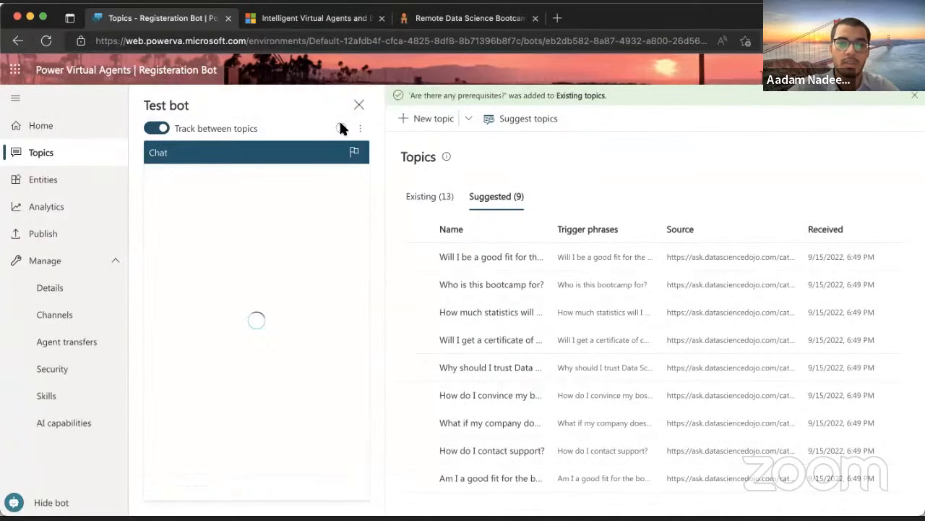
In the test chat, send 'Hi' and then the prerequisites question to the bot
{"action": "left_click", "coordinate": [449, 197]}
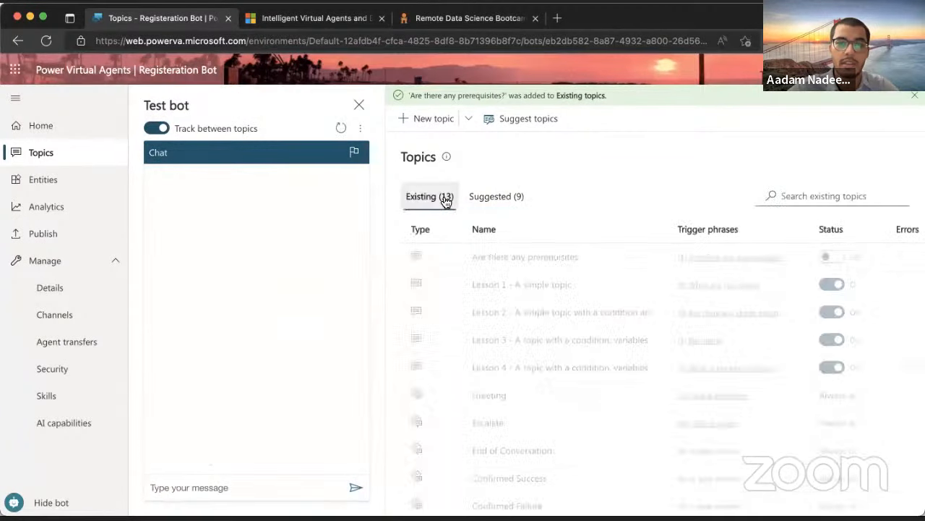
{"action": "left_click", "coordinate": [218, 486]}
{"action": "type", "text": "Hi"}
{"action": "key", "text": "Return"}
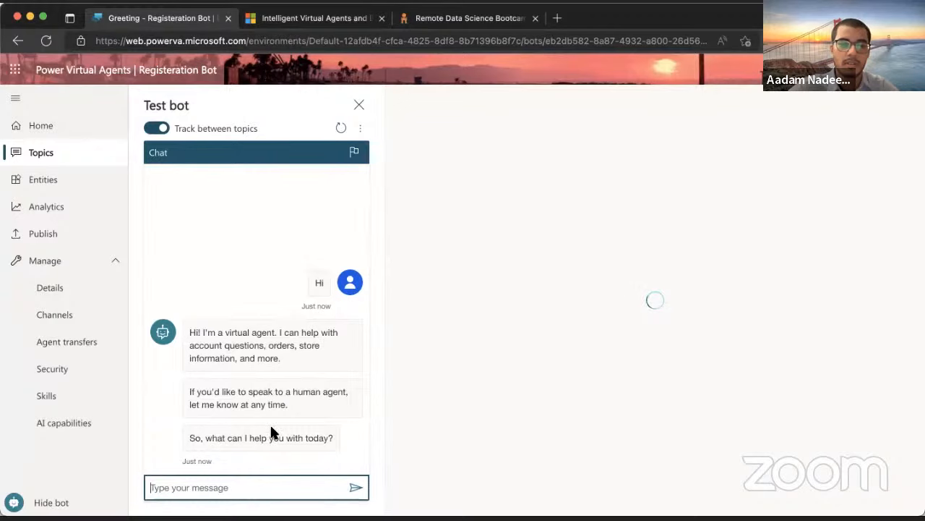
{"action": "scroll", "coordinate": [707, 228], "scroll_direction": "down", "scroll_amount": 4}
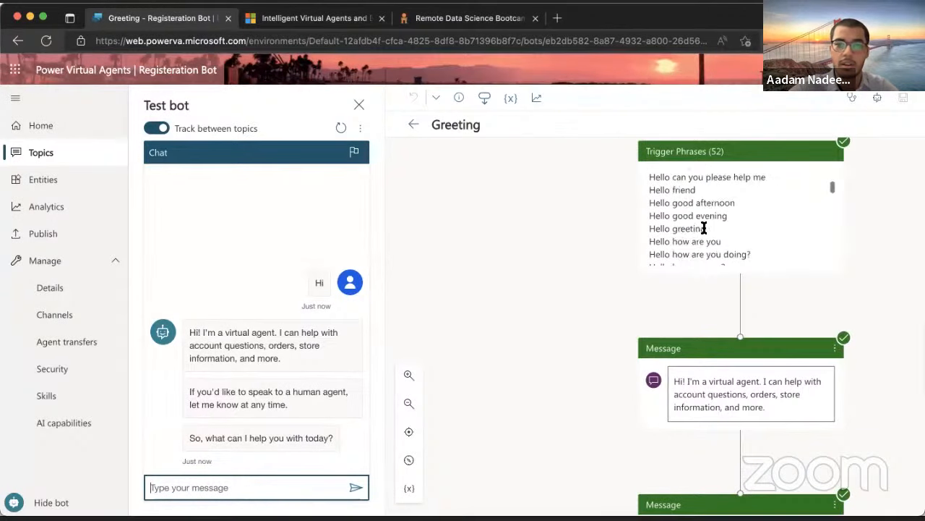
{"action": "scroll", "coordinate": [707, 228], "scroll_direction": "up", "scroll_amount": 4}
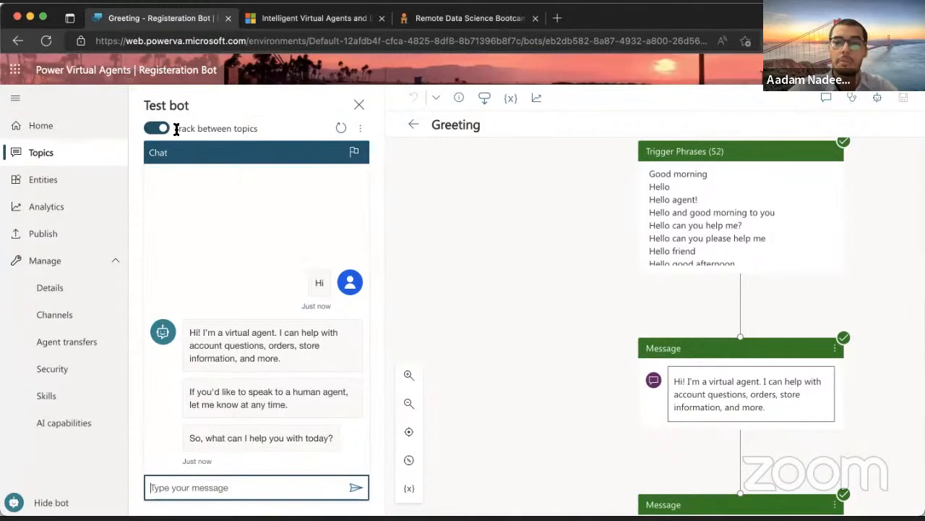
{"action": "left_click", "coordinate": [239, 485]}
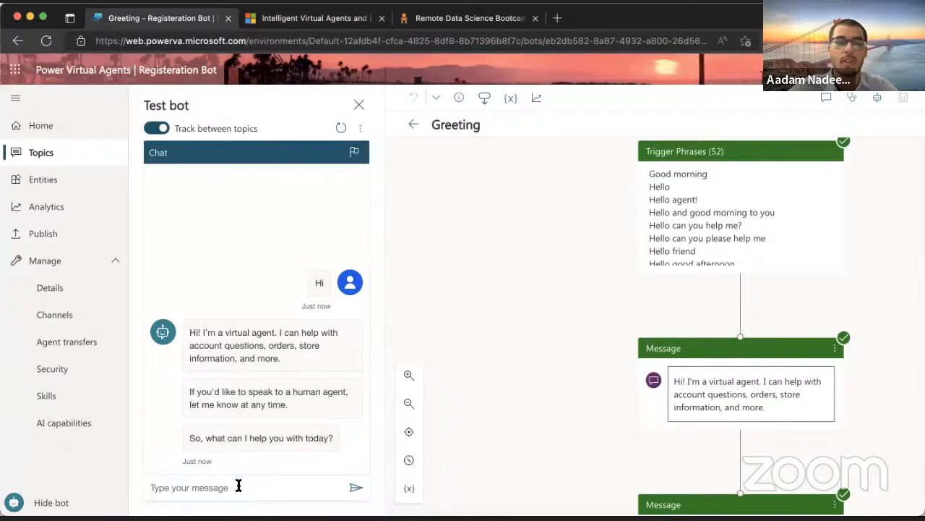
{"action": "left_click", "coordinate": [225, 485]}
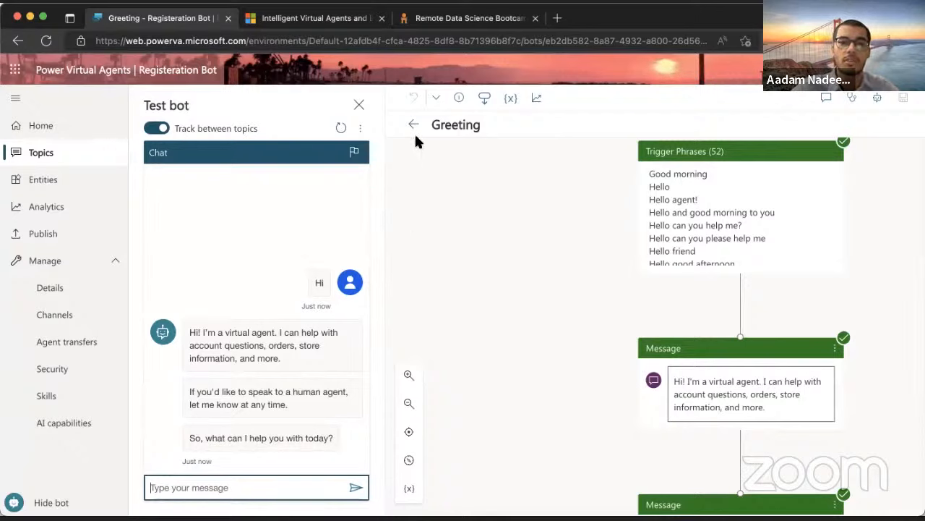
{"action": "type", "text": "Are there any prerequisites"}
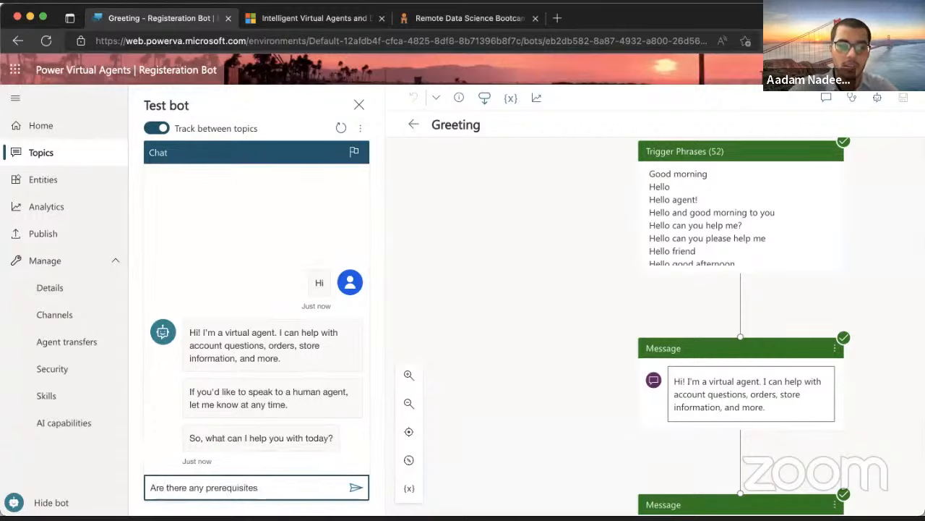
{"action": "key", "text": "Return"}
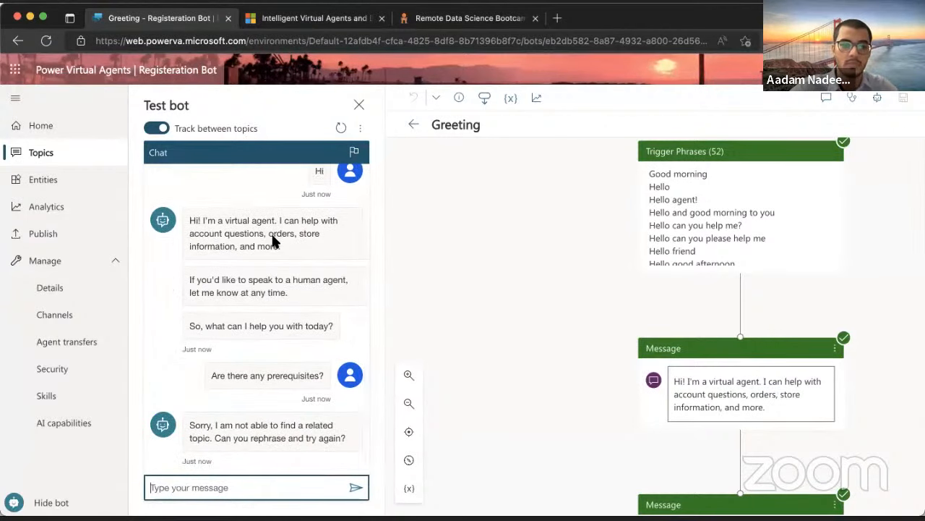
Leave the Greeting topic for the topics list, start another test message, then open Publish
{"action": "left_click", "coordinate": [412, 124]}
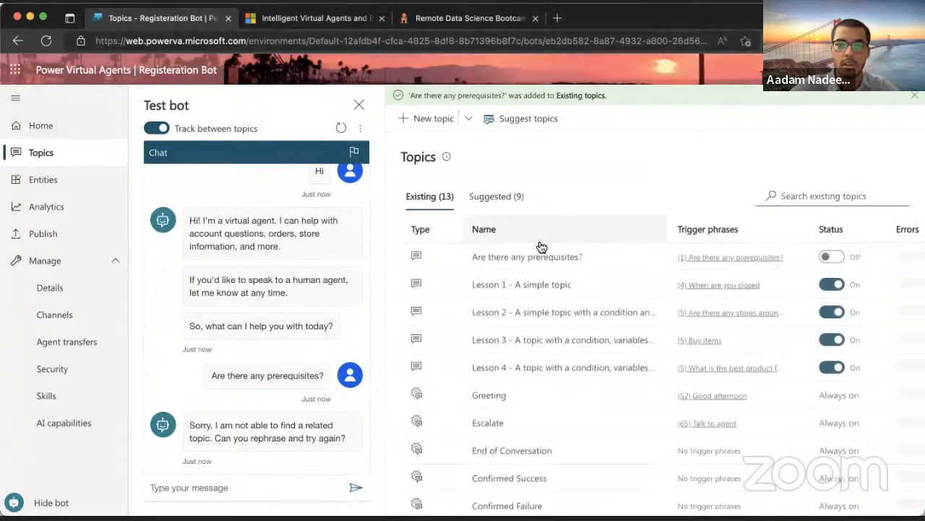
{"action": "left_click", "coordinate": [248, 480]}
{"action": "type", "text": "Any"}
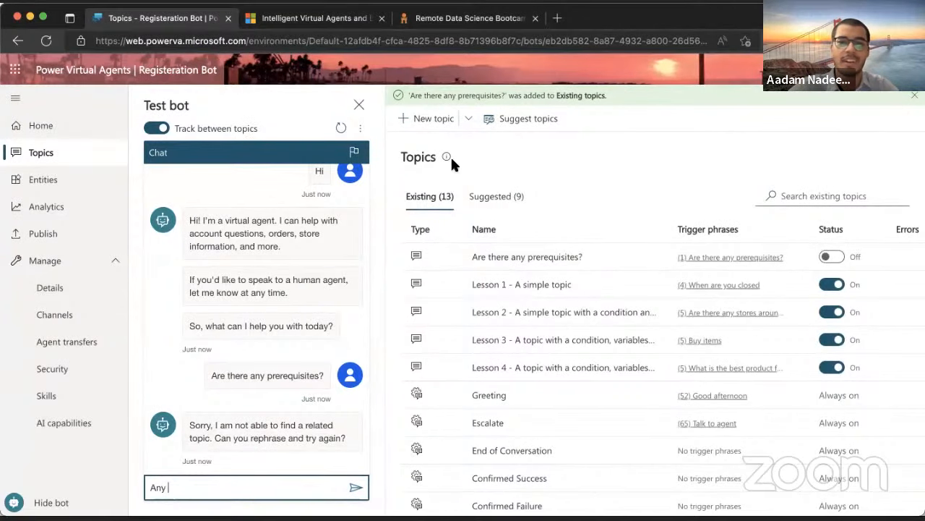
{"action": "left_click", "coordinate": [56, 226]}
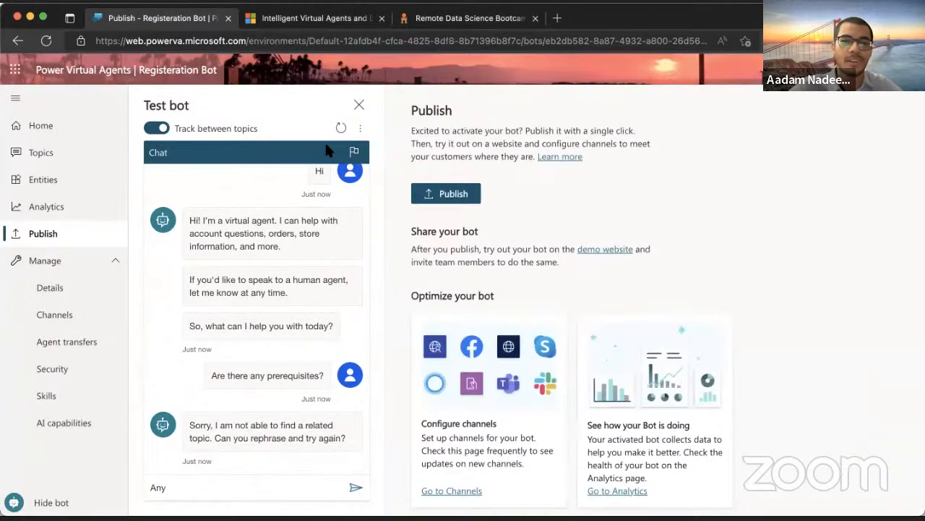
Publish the bot's latest content, then refresh the Test bot conversation
{"action": "left_click", "coordinate": [428, 204]}
{"action": "left_click", "coordinate": [475, 307]}
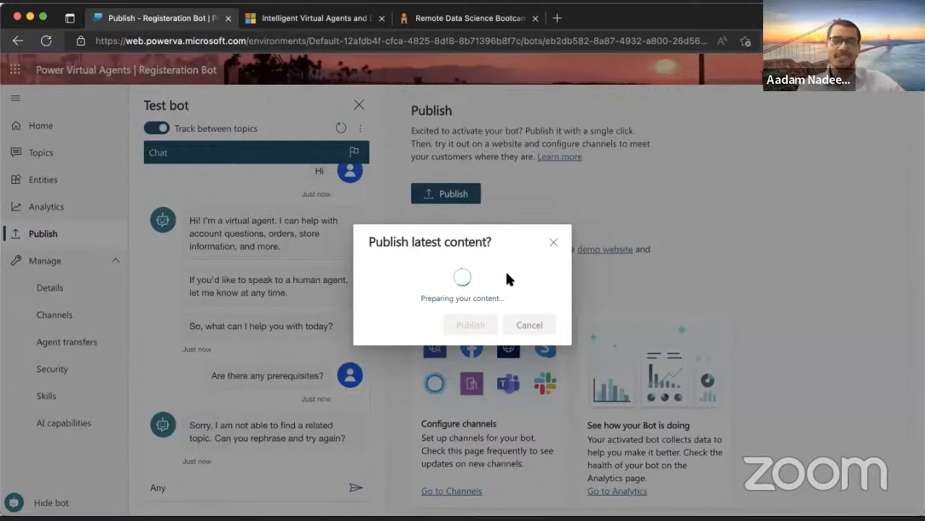
{"action": "left_click", "coordinate": [297, 18]}
{"action": "left_click", "coordinate": [159, 18]}
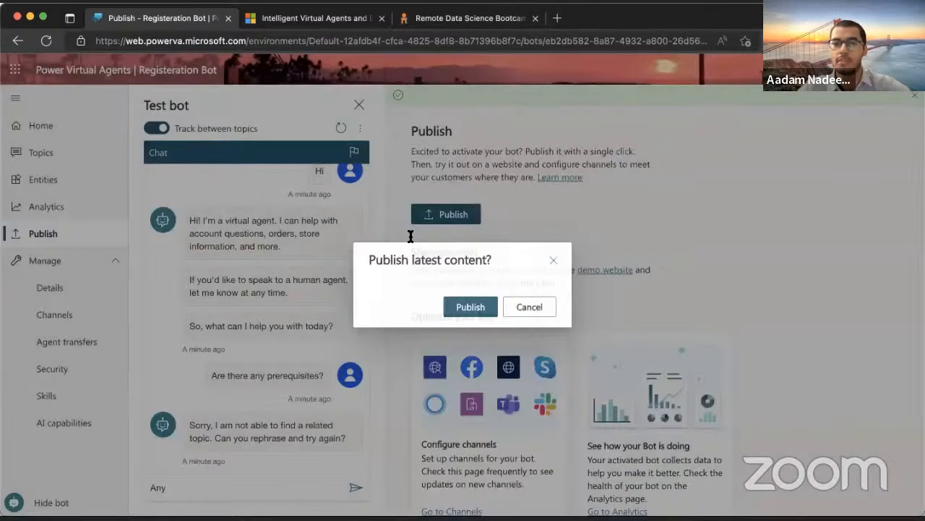
{"action": "left_click", "coordinate": [471, 325]}
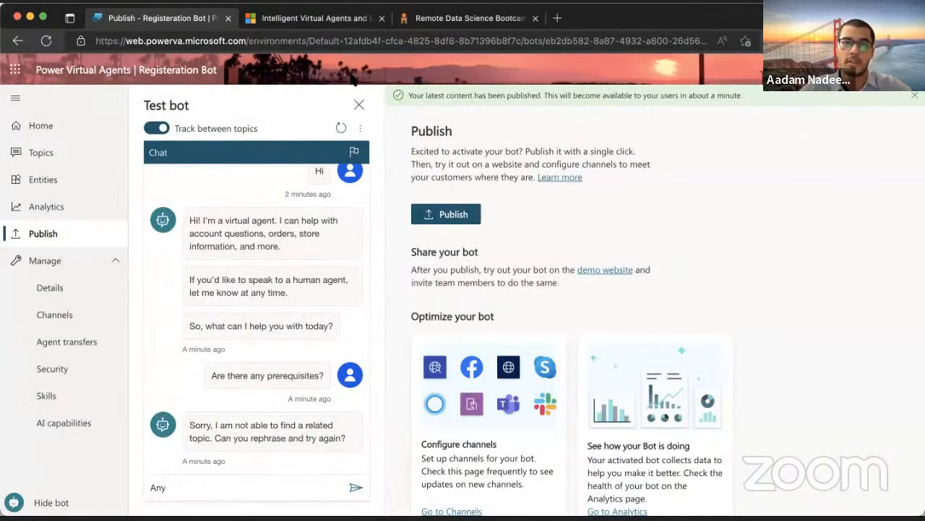
{"action": "left_click", "coordinate": [340, 128]}
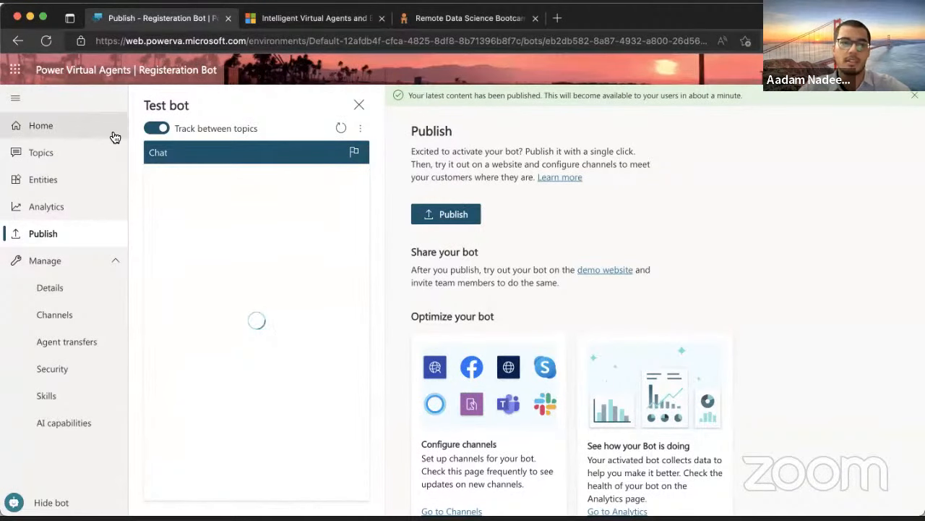
Send Hi in the test chat and start drafting a prerequisites question
{"action": "left_click", "coordinate": [78, 159]}
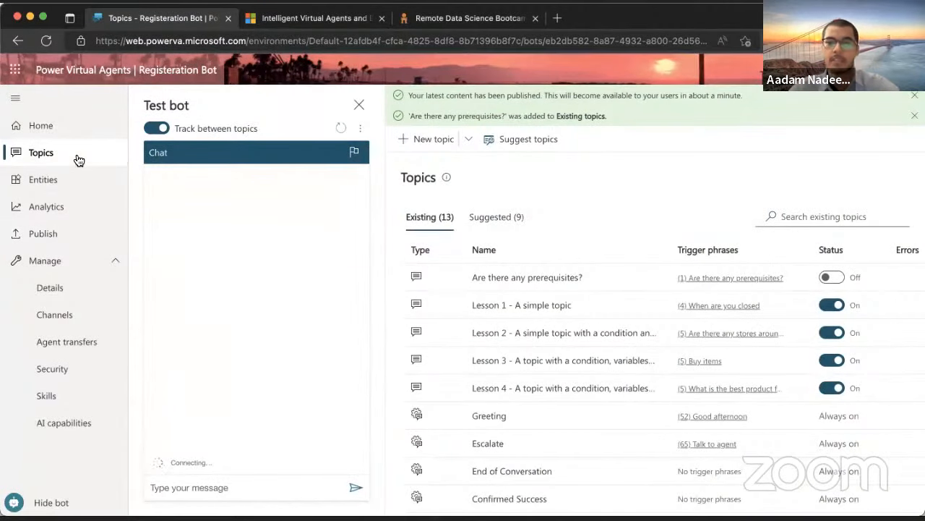
{"action": "left_click", "coordinate": [226, 481]}
{"action": "type", "text": "Hu"}
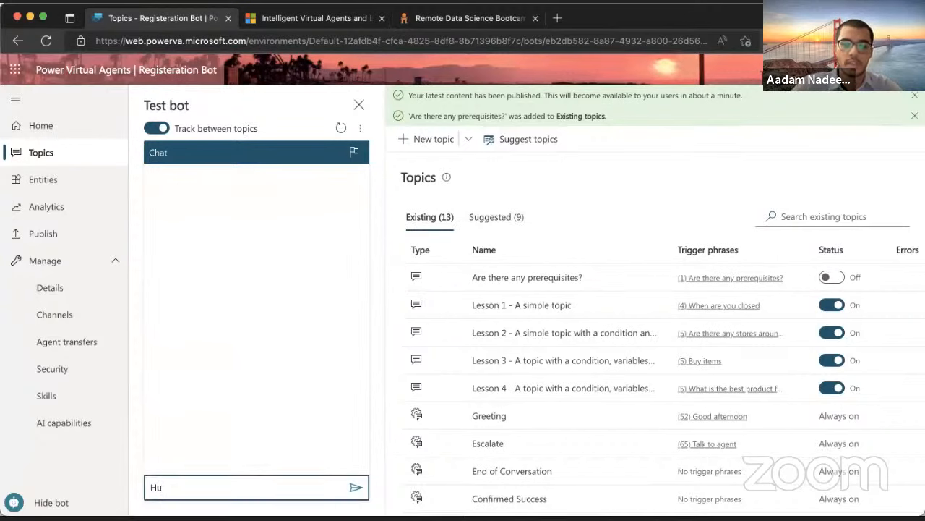
{"action": "key", "text": "BackSpace"}
{"action": "type", "text": "i"}
{"action": "key", "text": "Return"}
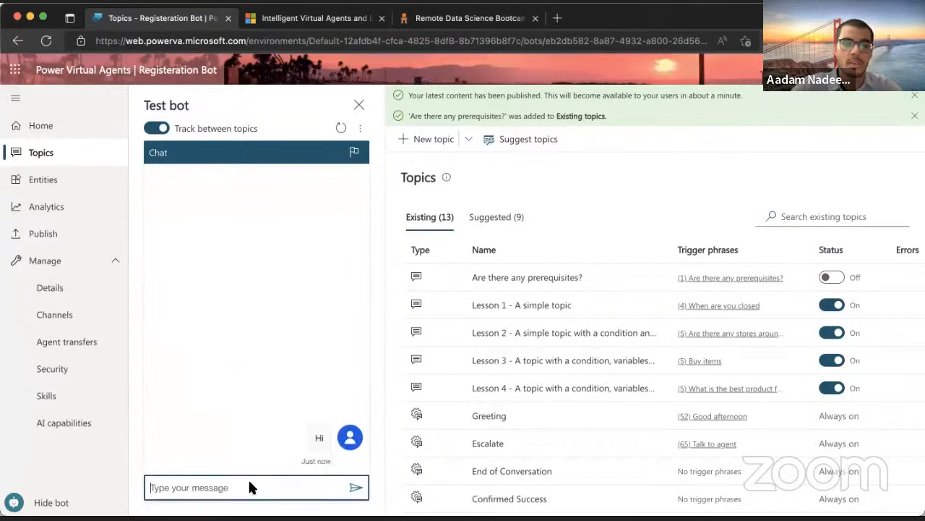
{"action": "type", "text": "Any"}
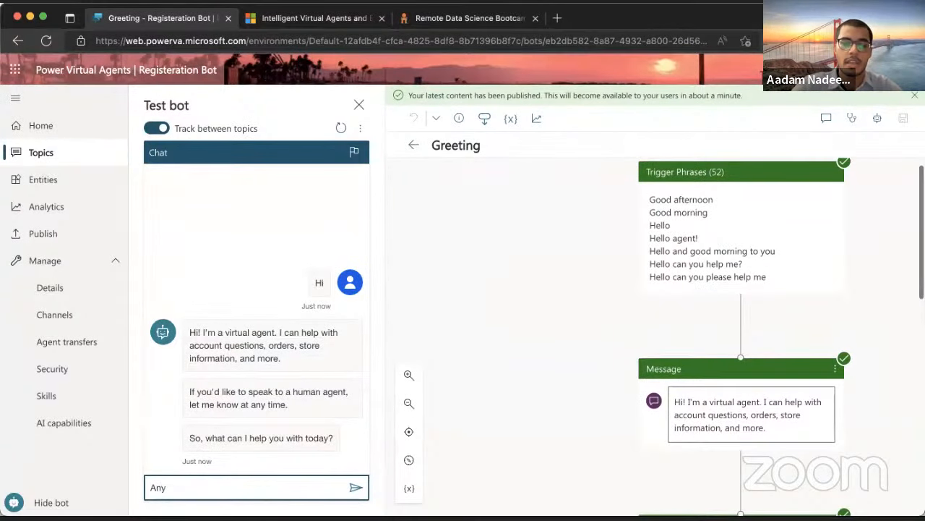
Switch on the 'Are there any prerequisites?' topic in the Topics list
{"action": "left_click", "coordinate": [413, 144]}
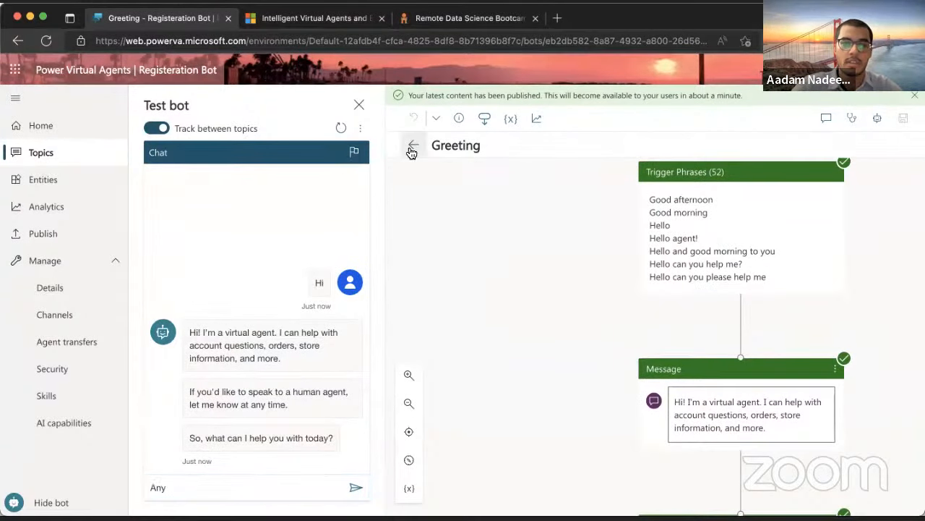
{"action": "left_click", "coordinate": [253, 489]}
{"action": "type", "text": "prerequisites"}
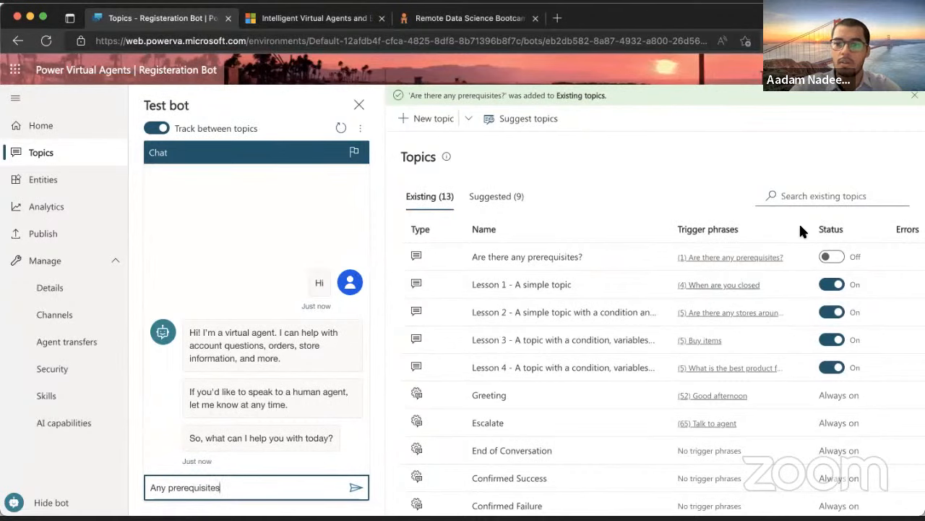
{"action": "left_click", "coordinate": [827, 257]}
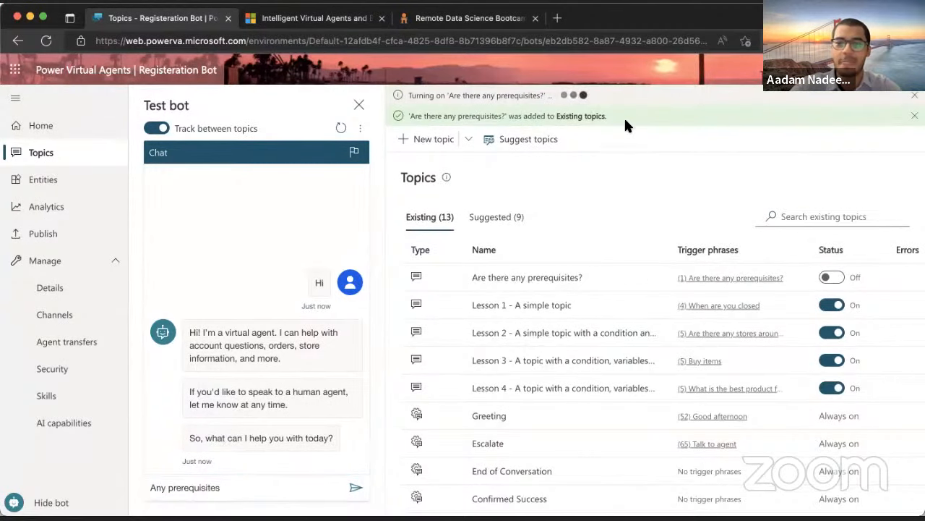
Start a fresh test chat with Hi and draft 'Any prerequisites?'
{"action": "left_click", "coordinate": [250, 491]}
{"action": "double_click", "coordinate": [248, 487]}
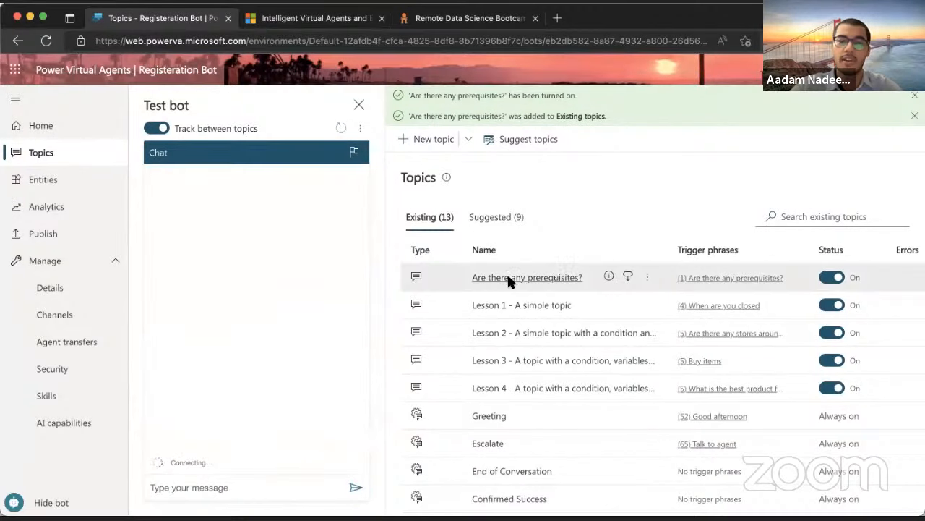
{"action": "left_click", "coordinate": [227, 488]}
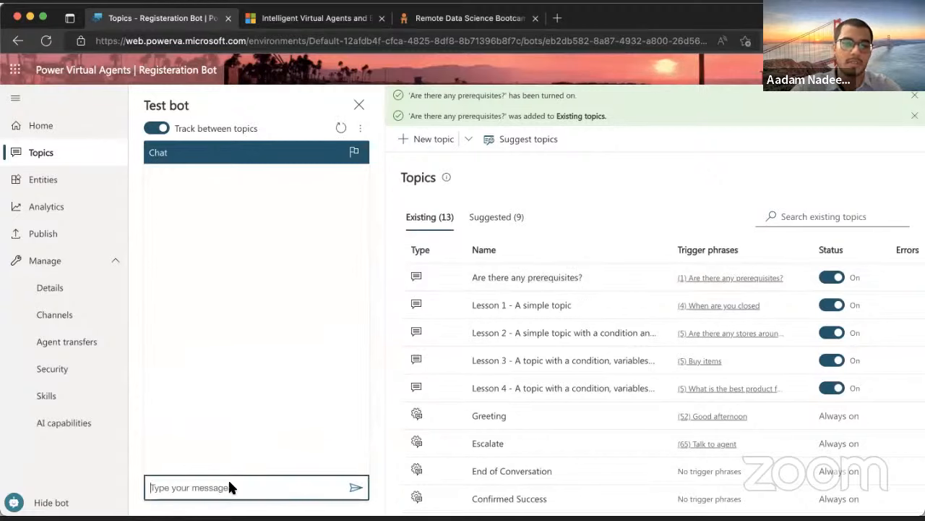
{"action": "type", "text": "Hi"}
{"action": "key", "text": "Return"}
{"action": "type", "text": "Any "}
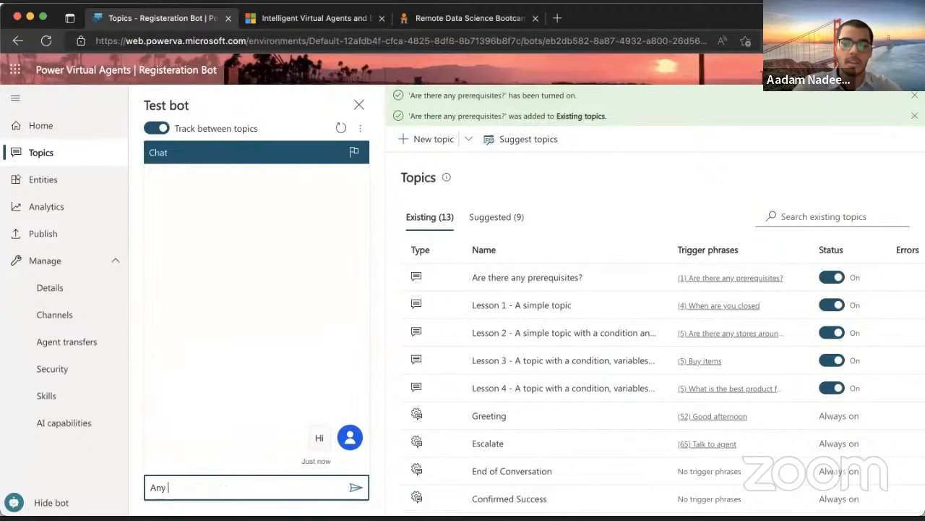
{"action": "type", "text": "prerequisites?"}
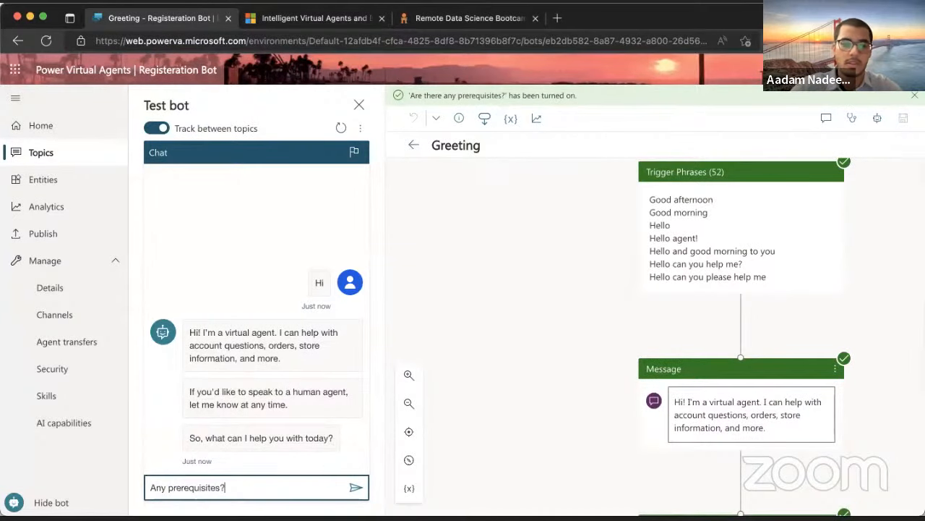
Send 'Any prerequisites?' and compare the bot's answer with the bootcamp FAQ page's text
{"action": "key", "text": "Return"}
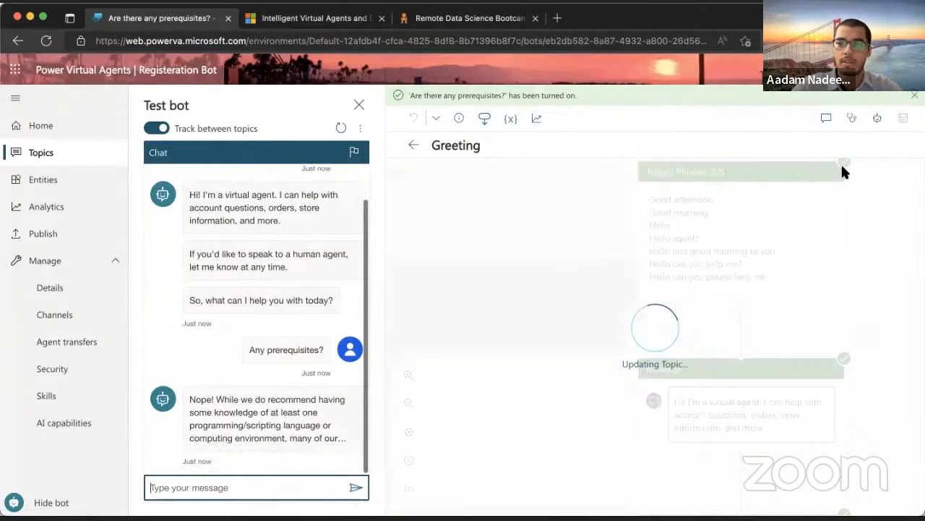
{"action": "left_click", "coordinate": [414, 145]}
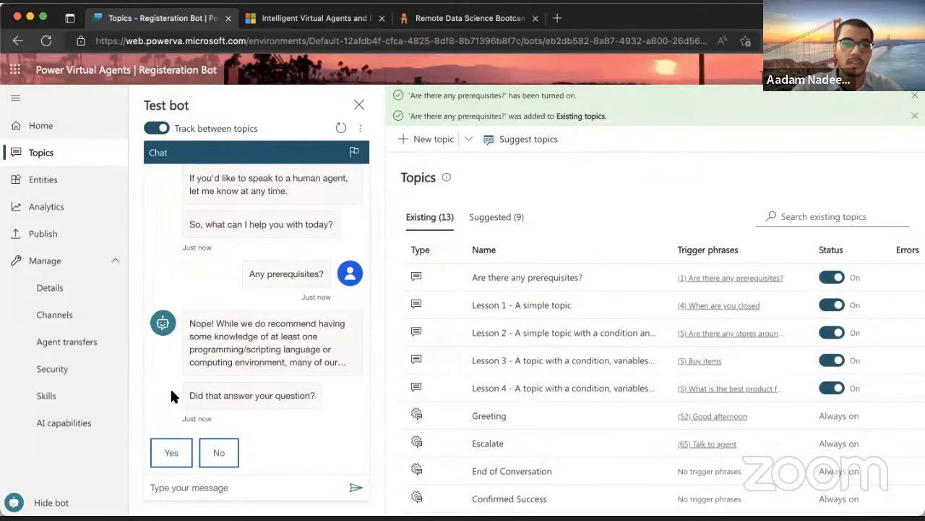
{"action": "left_click", "coordinate": [482, 16]}
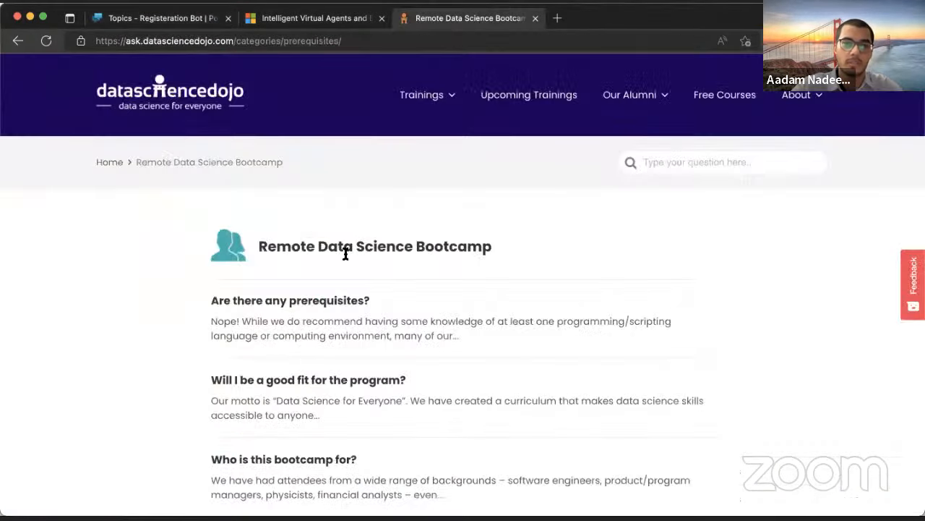
{"action": "left_click_drag", "start_coordinate": [212, 318], "coordinate": [469, 333]}
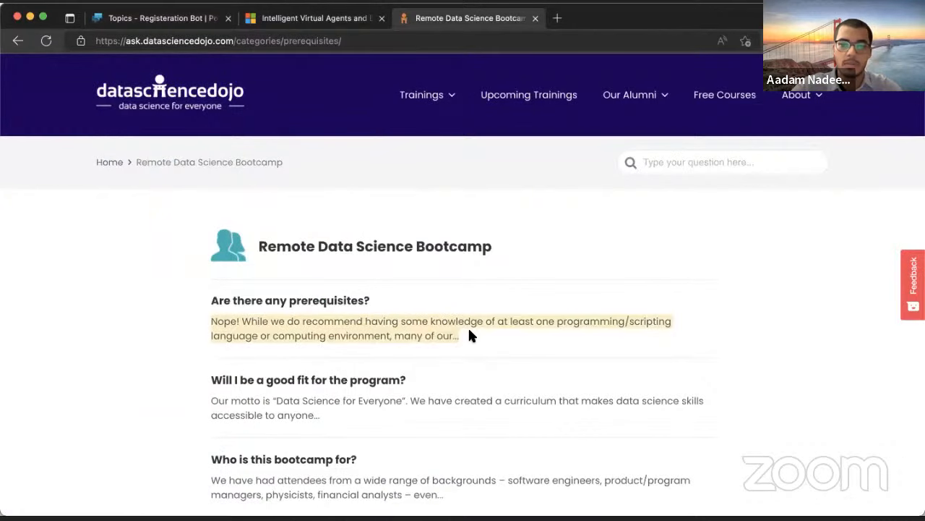
{"action": "left_click", "coordinate": [311, 18]}
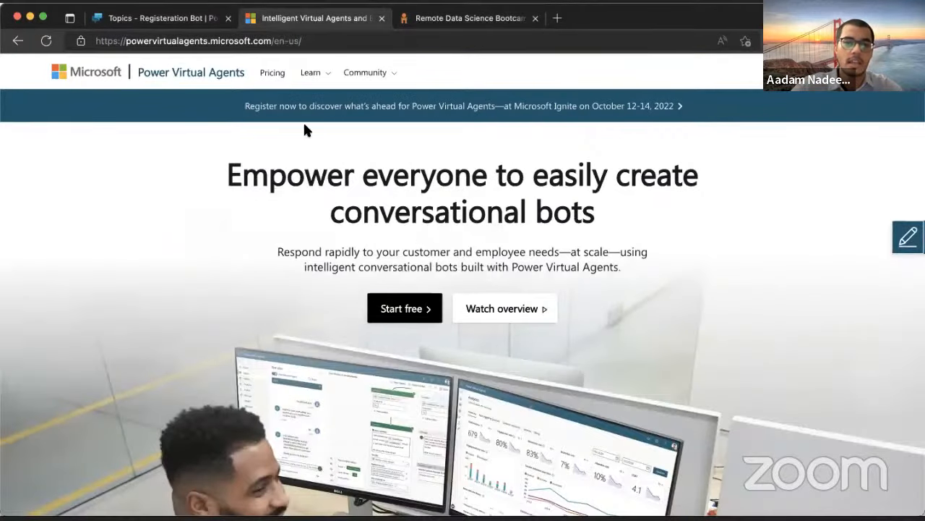
{"action": "left_click", "coordinate": [164, 18]}
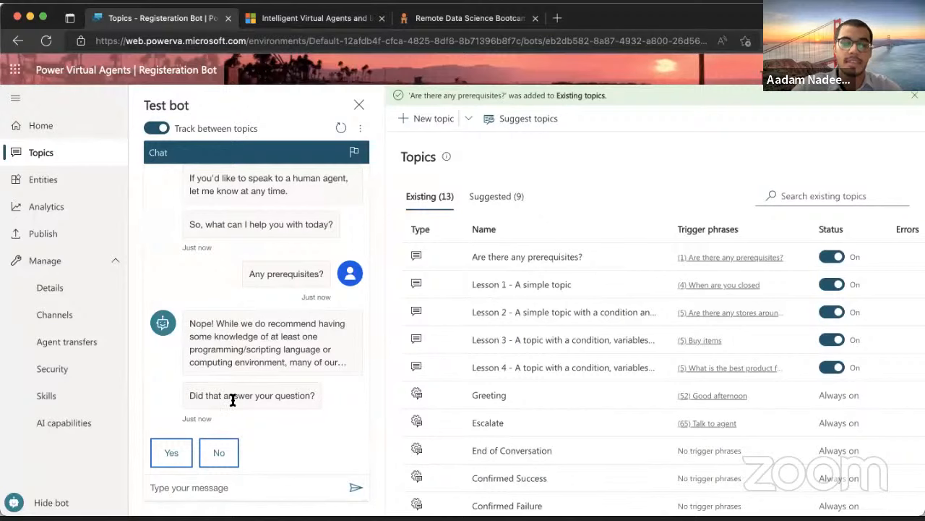
Answer Yes, give a five-star rating, and reply 'No, thanks' to end the test chat
{"action": "left_click", "coordinate": [167, 451]}
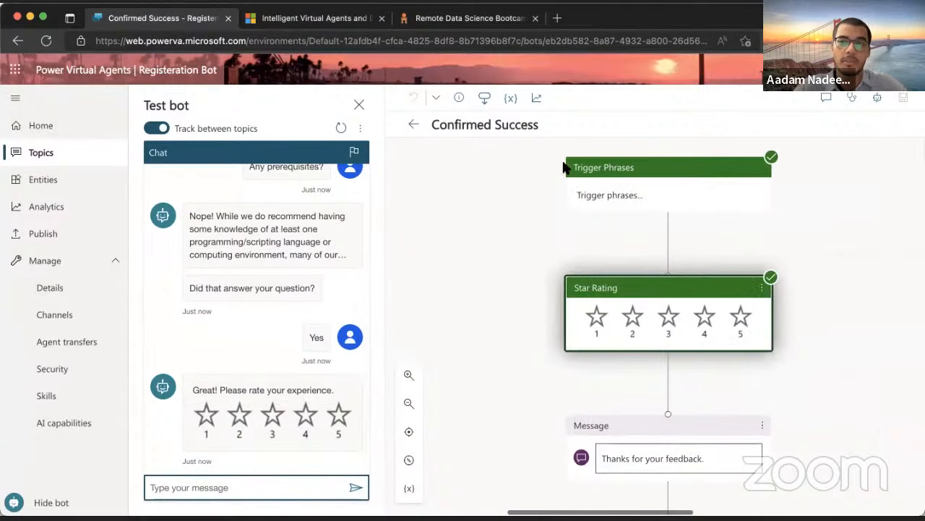
{"action": "left_click", "coordinate": [340, 414]}
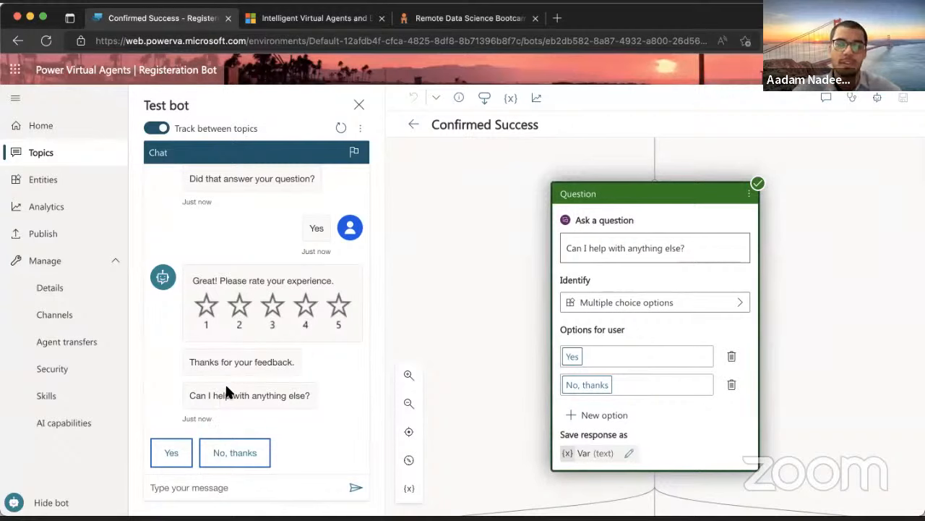
{"action": "left_click", "coordinate": [225, 448]}
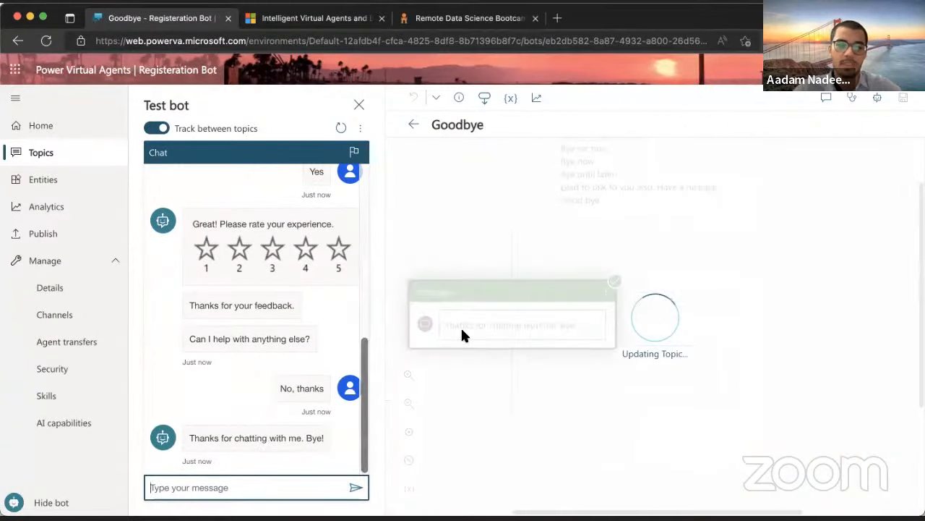
{"action": "left_click", "coordinate": [414, 125]}
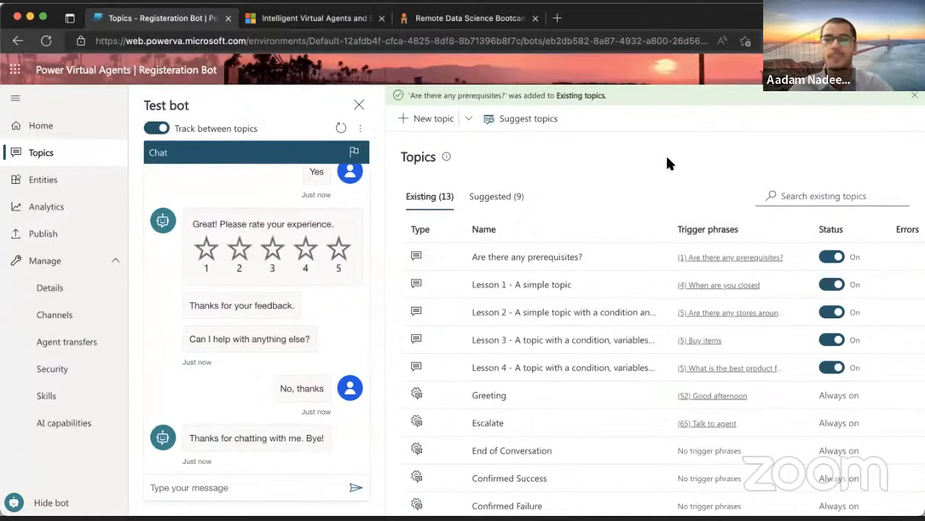
Create a blank topic named 'Class time info'
{"action": "left_click", "coordinate": [468, 121]}
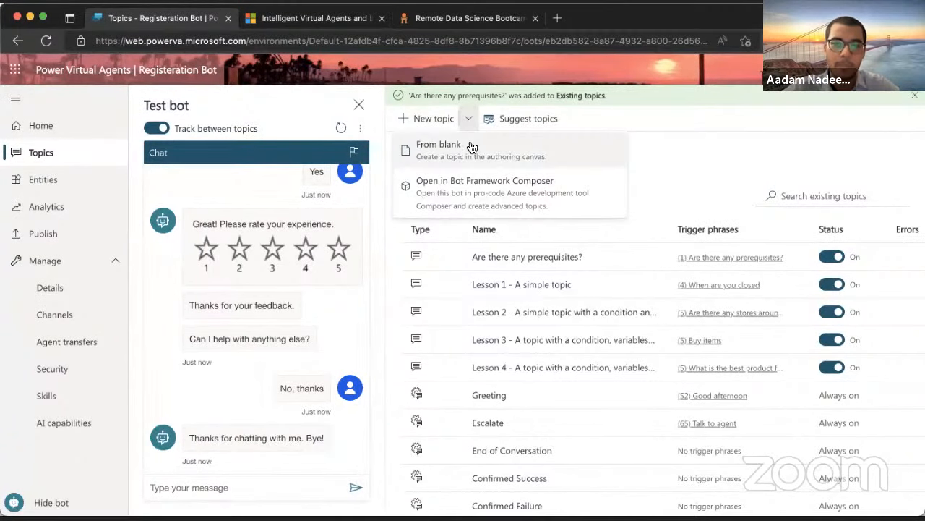
{"action": "left_click", "coordinate": [473, 148]}
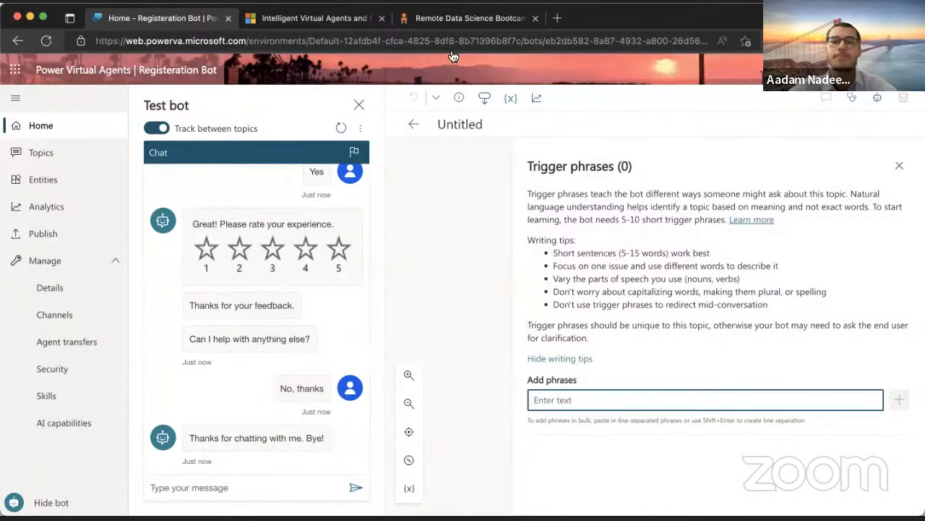
{"action": "left_click", "coordinate": [480, 125]}
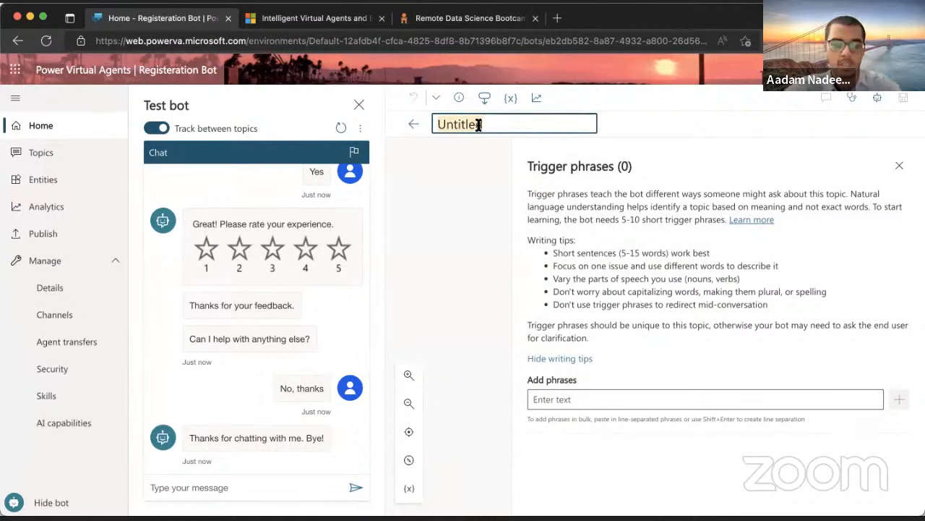
{"action": "type", "text": "Clas"}
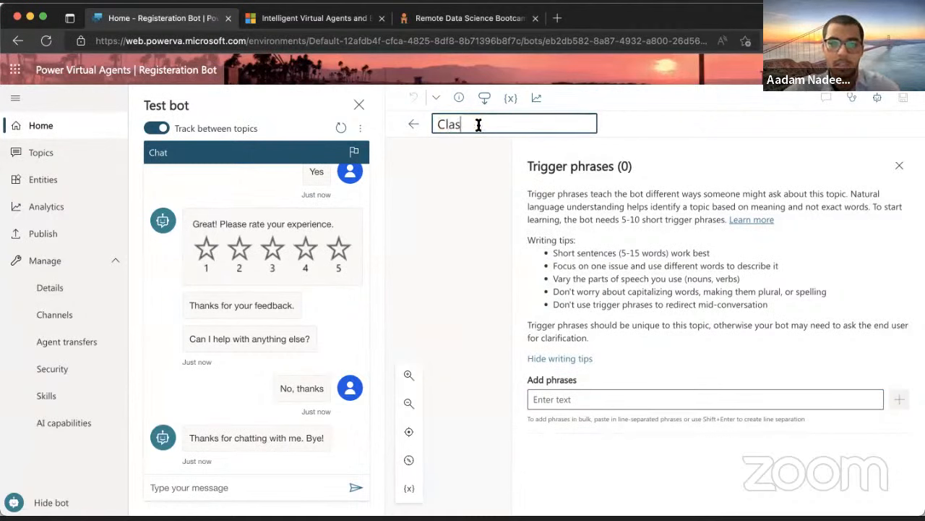
{"action": "type", "text": "s tine info"}
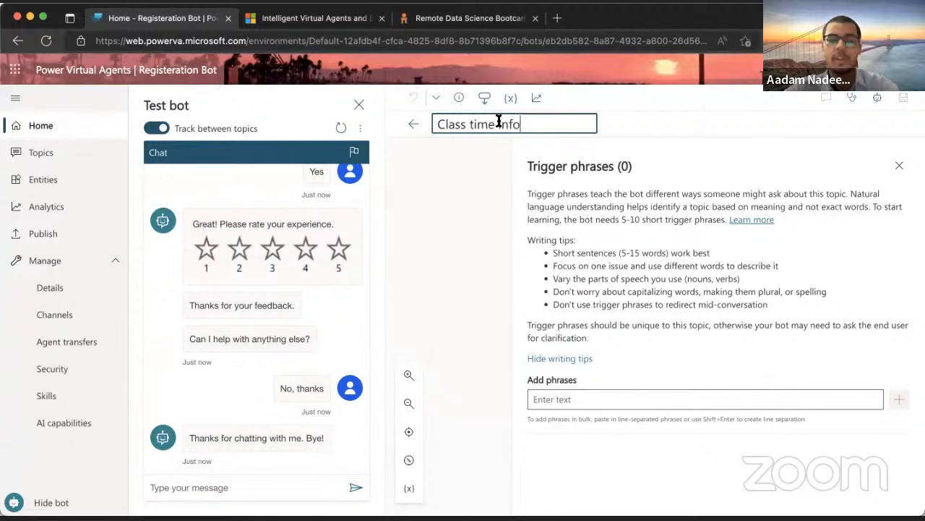
{"action": "left_click", "coordinate": [589, 399]}
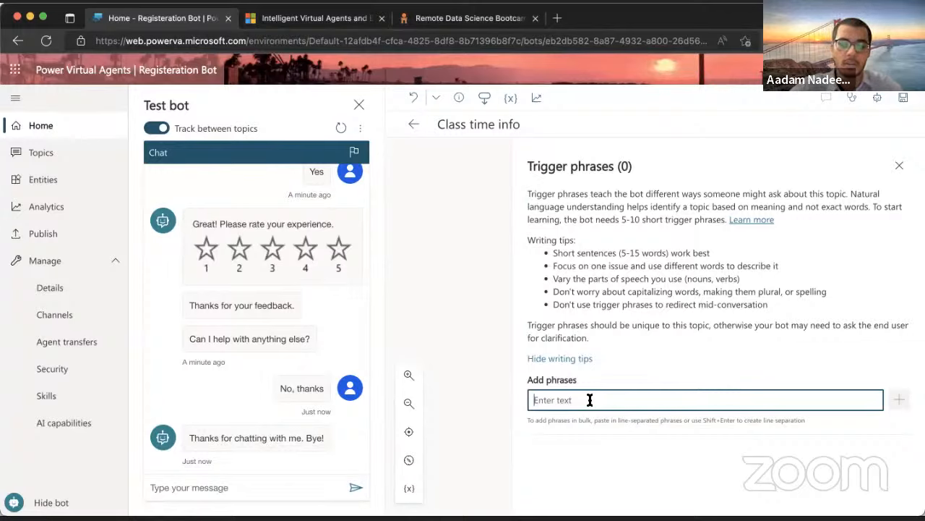
Add trigger phrases 'class timing?', 'What time is your class', 'session time?', 'When does session start'
{"action": "type", "text": "C"}
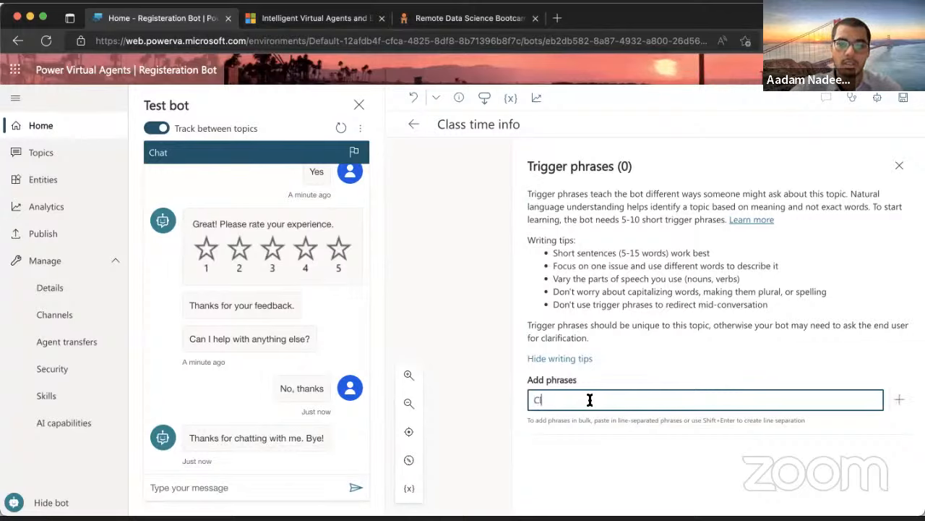
{"action": "key", "text": "BackSpace"}
{"action": "type", "text": "class timing"}
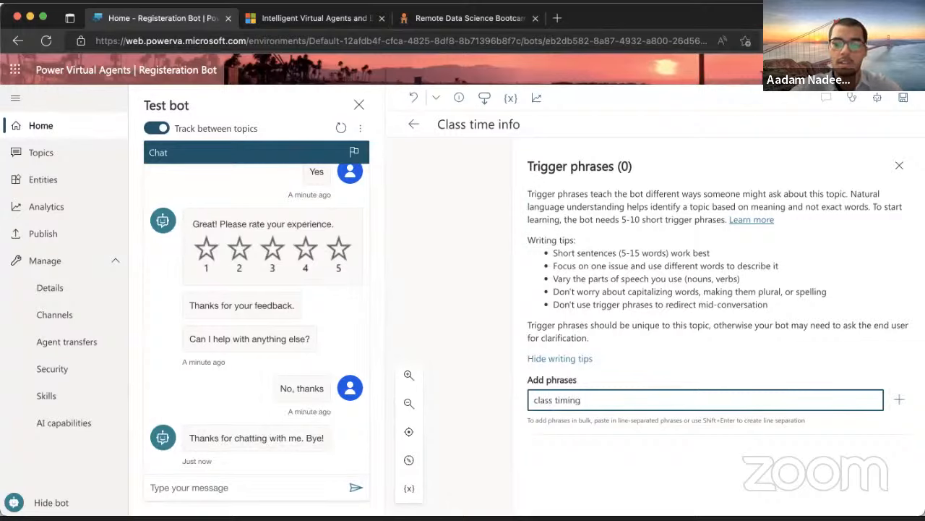
{"action": "type", "text": "?"}
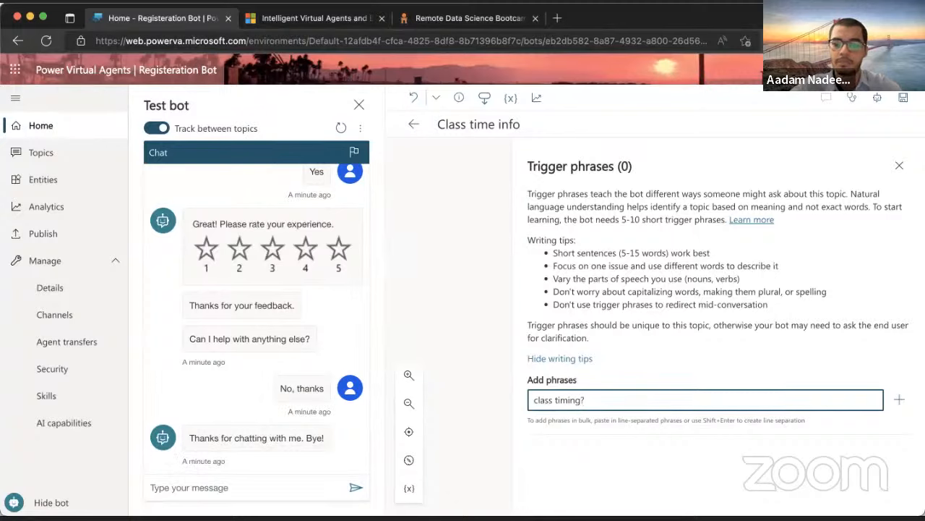
{"action": "key", "text": "Return"}
{"action": "type", "text": "What "}
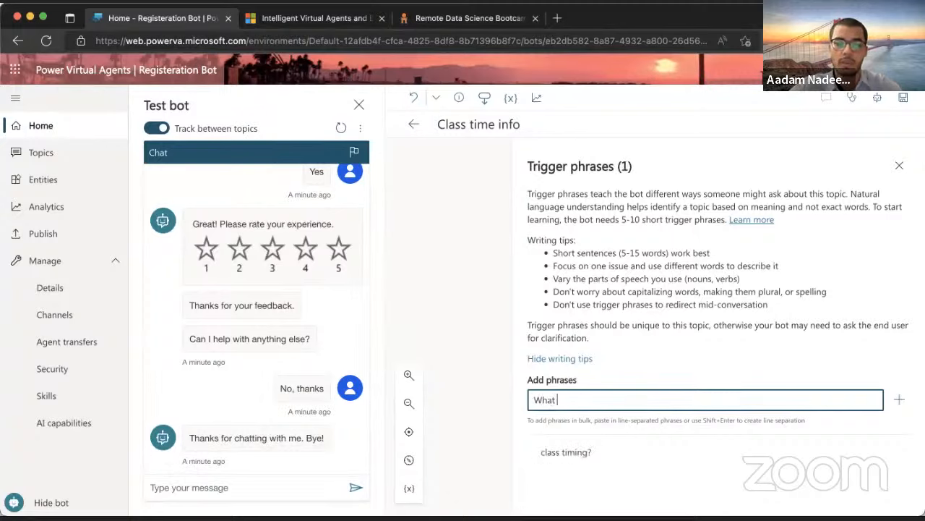
{"action": "type", "text": "time is your class"}
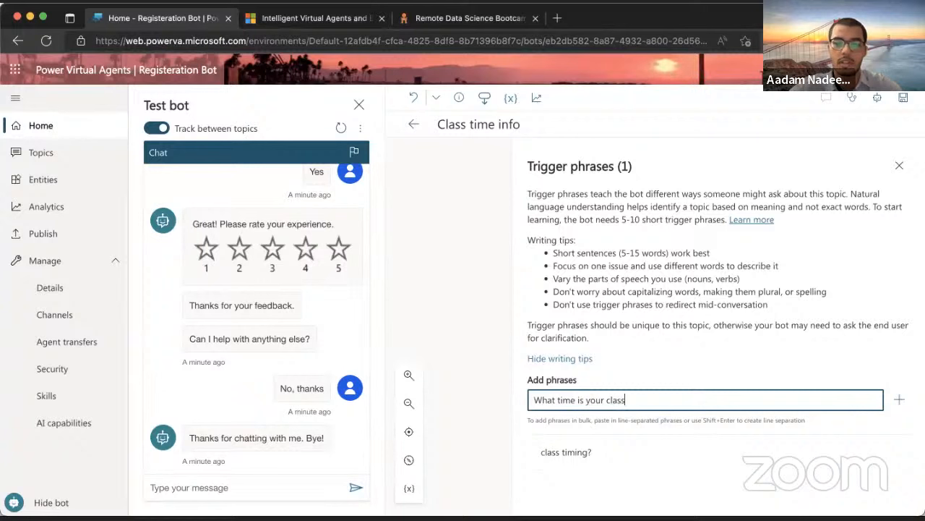
{"action": "key", "text": "Return"}
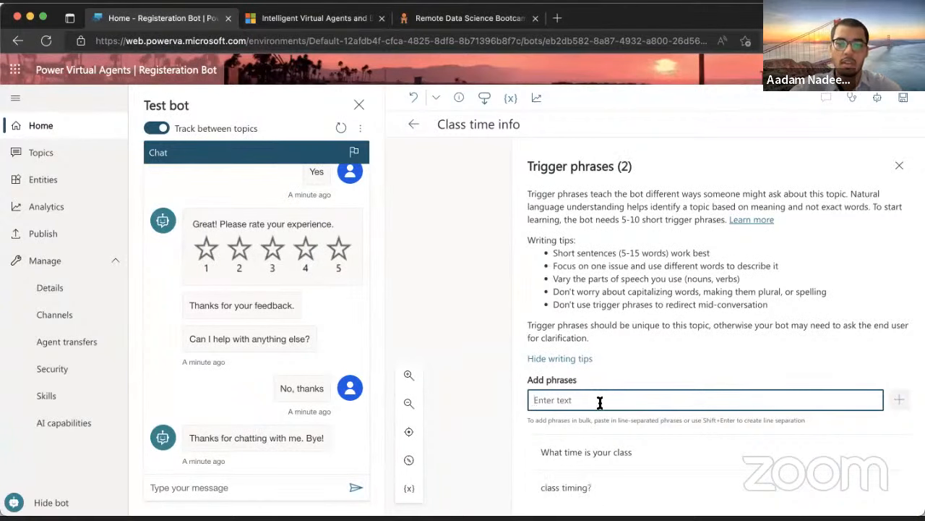
{"action": "type", "text": "session ti"}
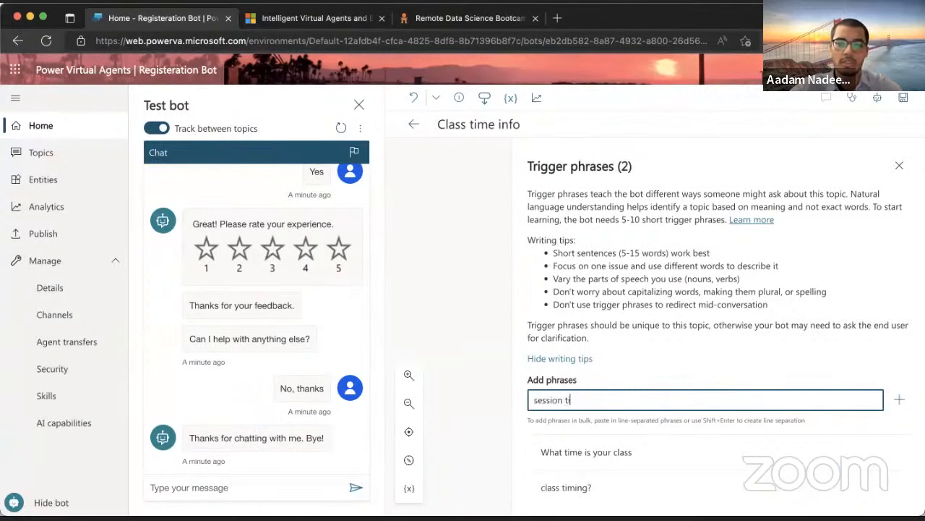
{"action": "type", "text": "me?"}
{"action": "key", "text": "Return"}
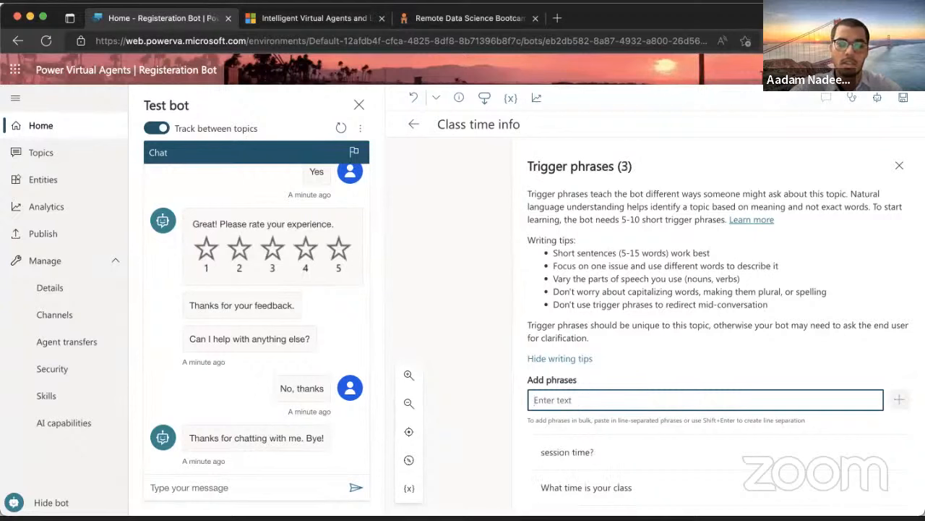
{"action": "type", "text": "Wha"}
{"action": "key", "text": "BackSpace"}
{"action": "type", "text": "en"}
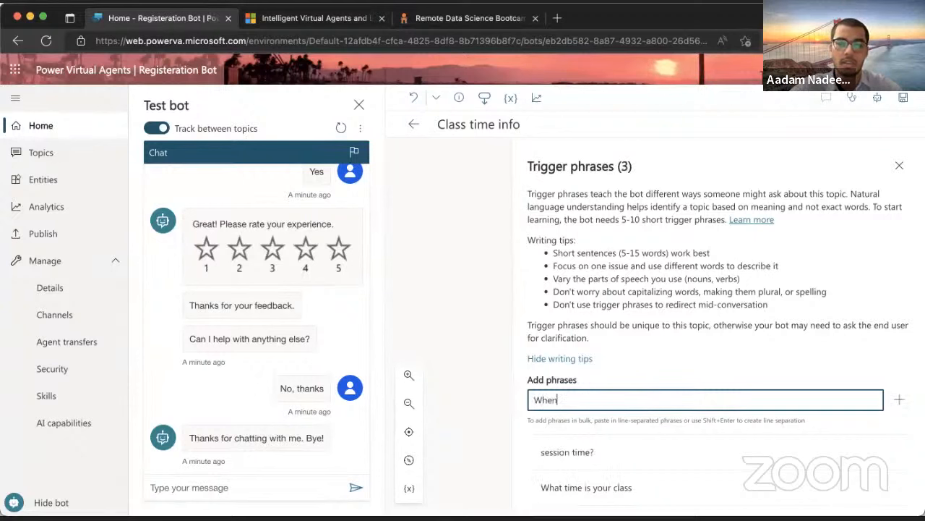
{"action": "type", "text": " does session"}
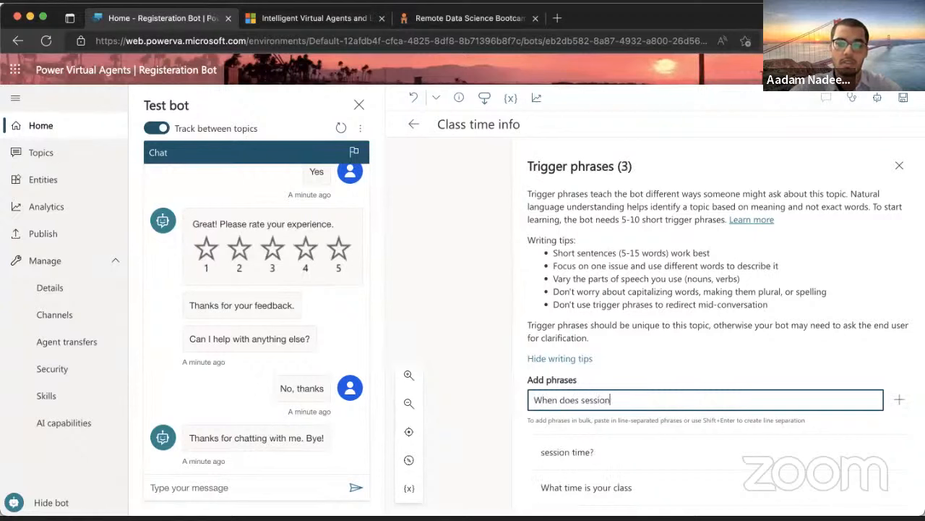
{"action": "type", "text": " start"}
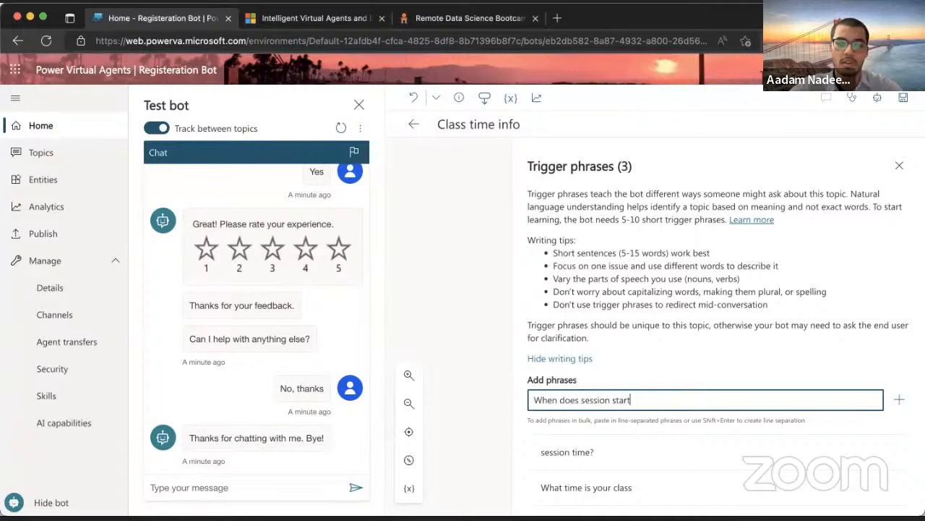
{"action": "key", "text": "Return"}
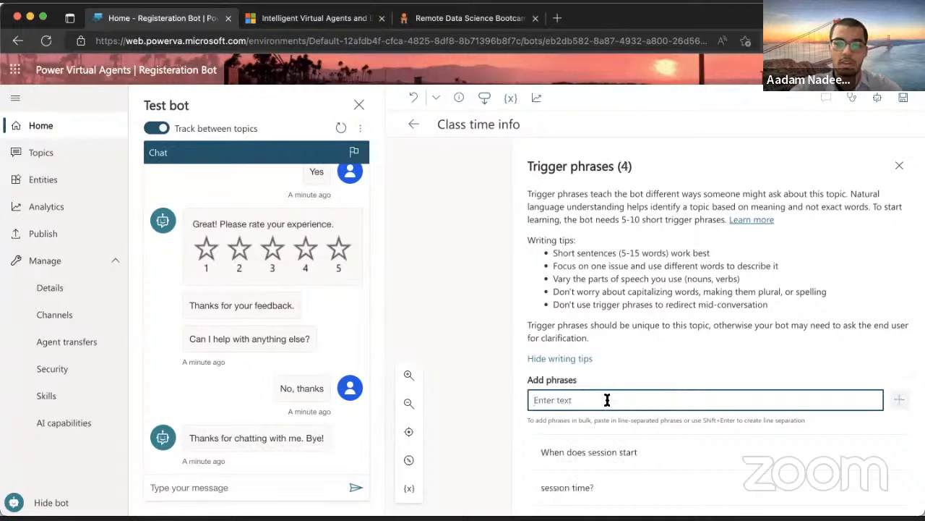
{"action": "left_click", "coordinate": [903, 166]}
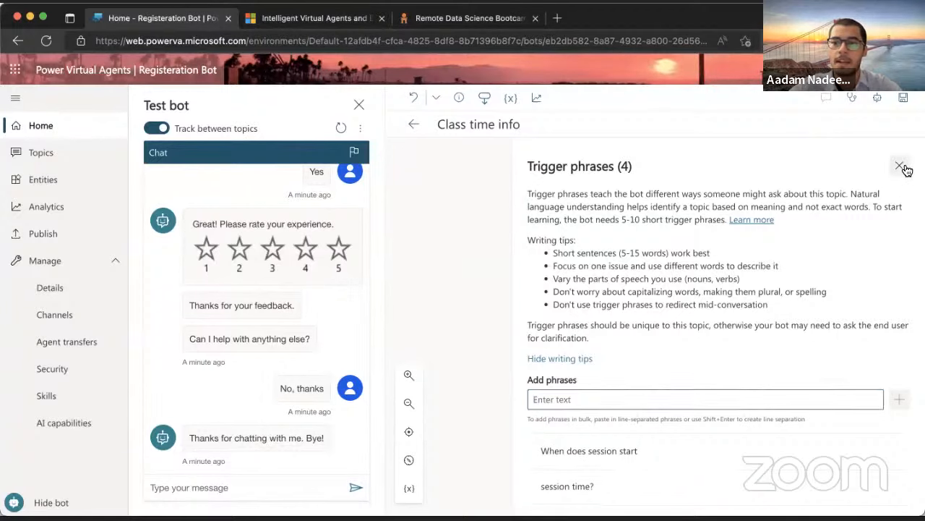
Cancel saving the topic with its empty-message error and select the empty Message box
{"action": "left_click", "coordinate": [903, 98]}
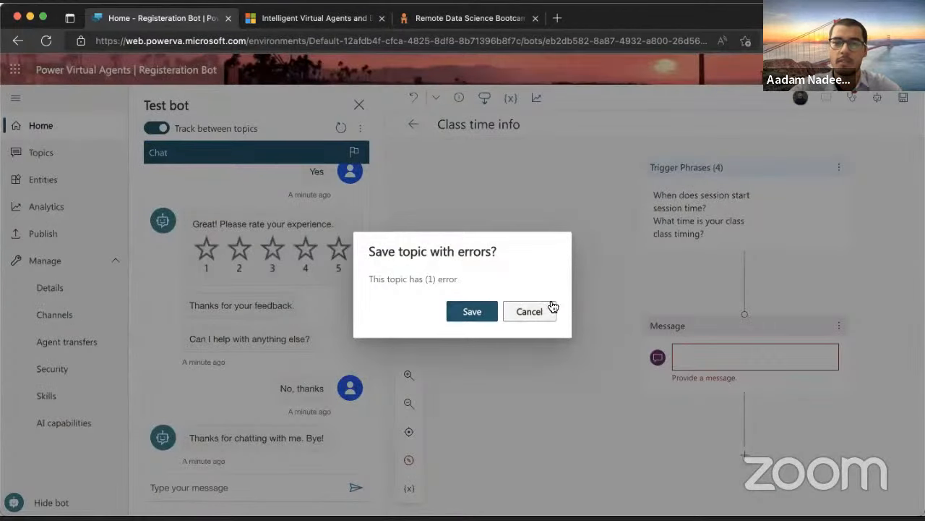
{"action": "left_click", "coordinate": [541, 321]}
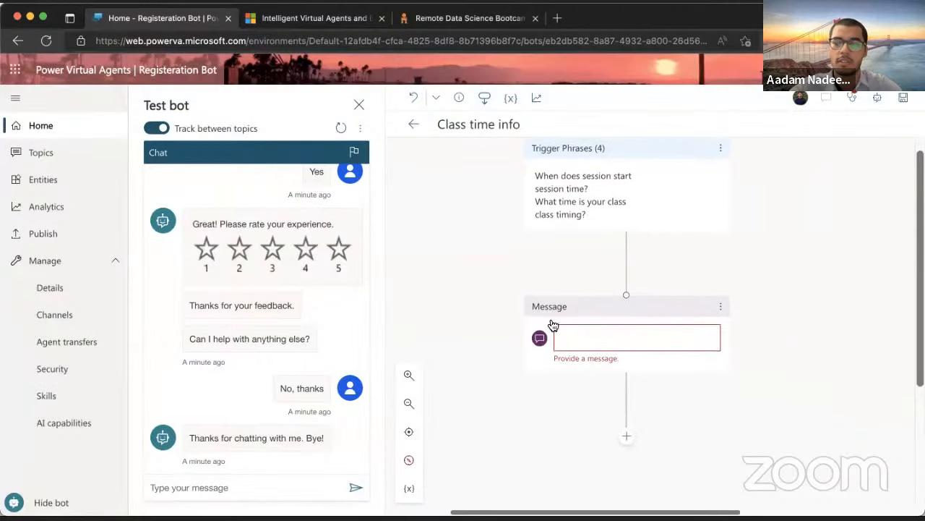
{"action": "left_click", "coordinate": [606, 331]}
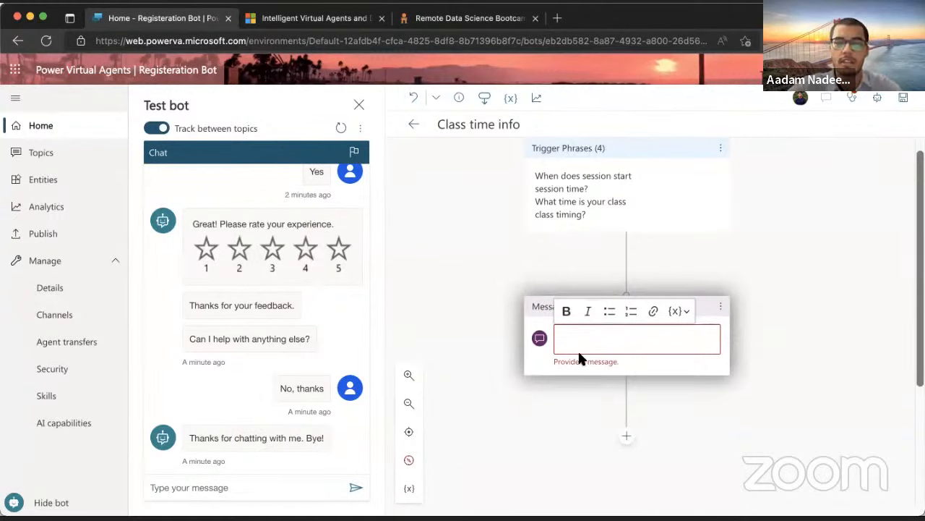
Write the reply 'Yes we can help you with this question', listing courses PYDS and Data Science Bootcamp
{"action": "type", "text": "H"}
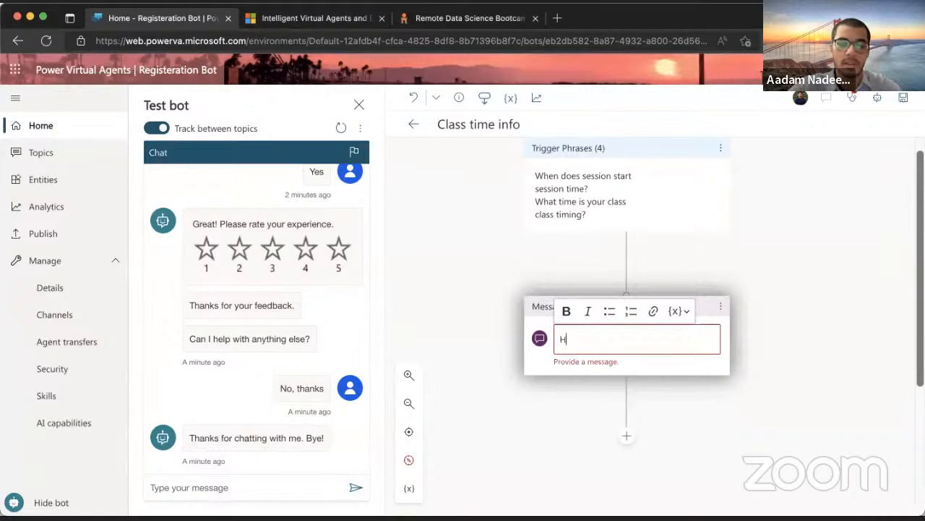
{"action": "type", "text": "I,"}
{"action": "key", "text": "BackSpace"}
{"action": "key", "text": "BackSpace"}
{"action": "key", "text": "BackSpace"}
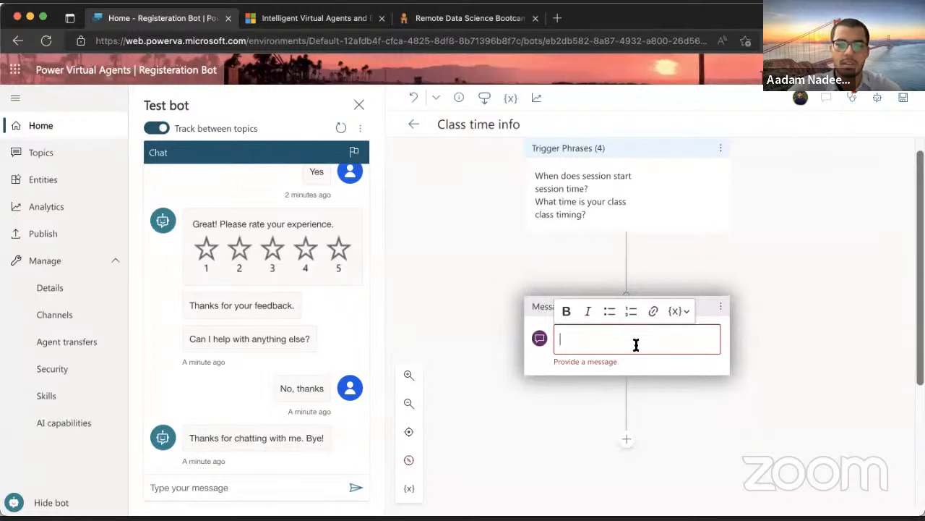
{"action": "type", "text": "Yes w"}
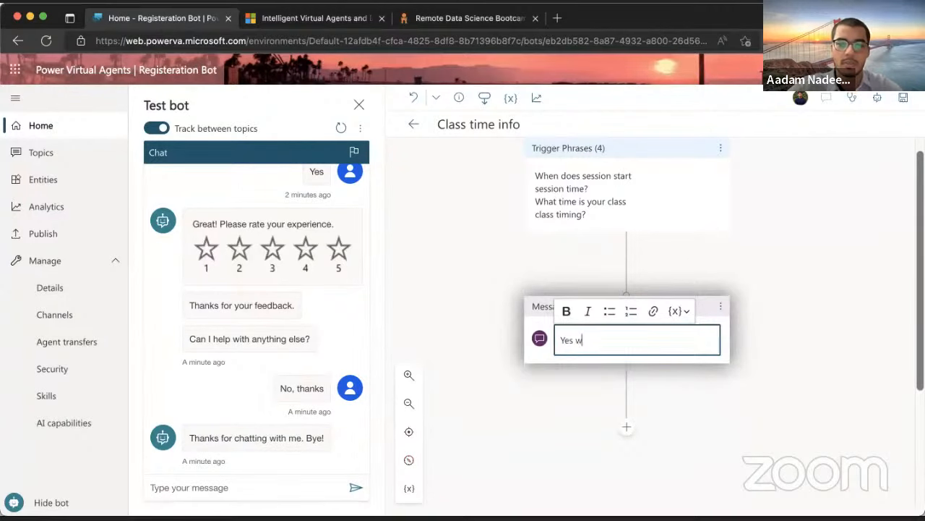
{"action": "type", "text": "e can help yo"}
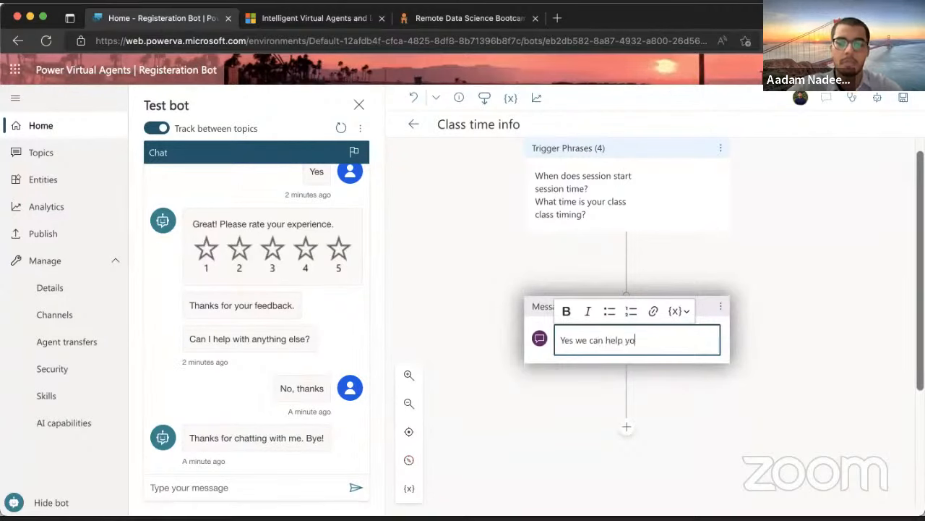
{"action": "type", "text": "u with this question"}
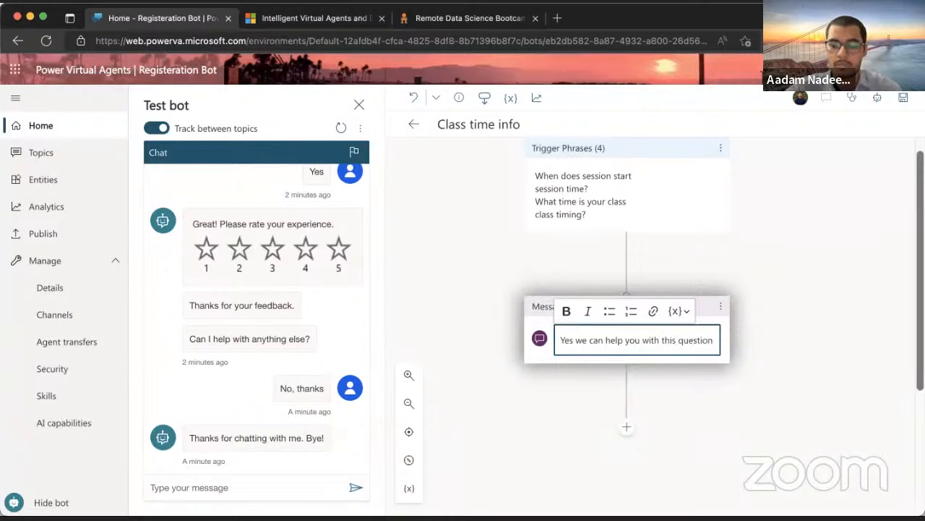
{"action": "type", "text": "."}
{"action": "key", "text": "Return"}
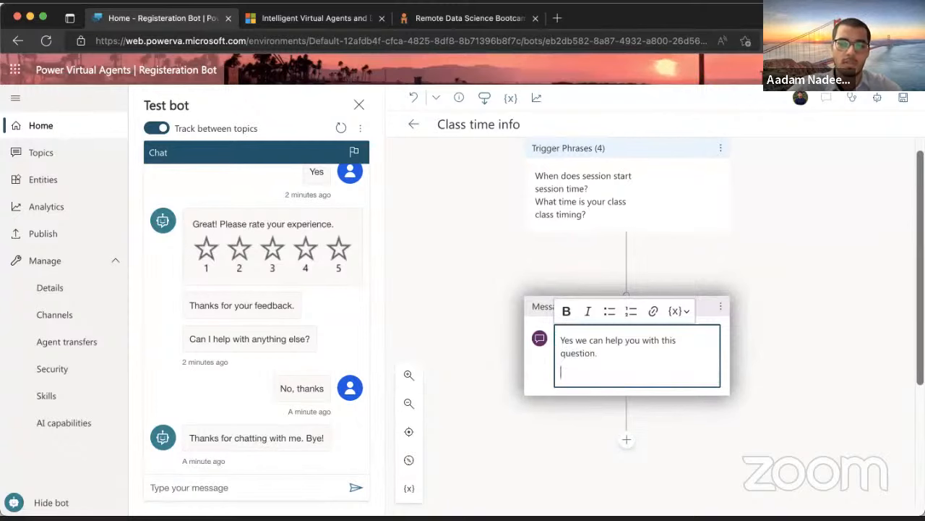
{"action": "type", "text": "Right now we"}
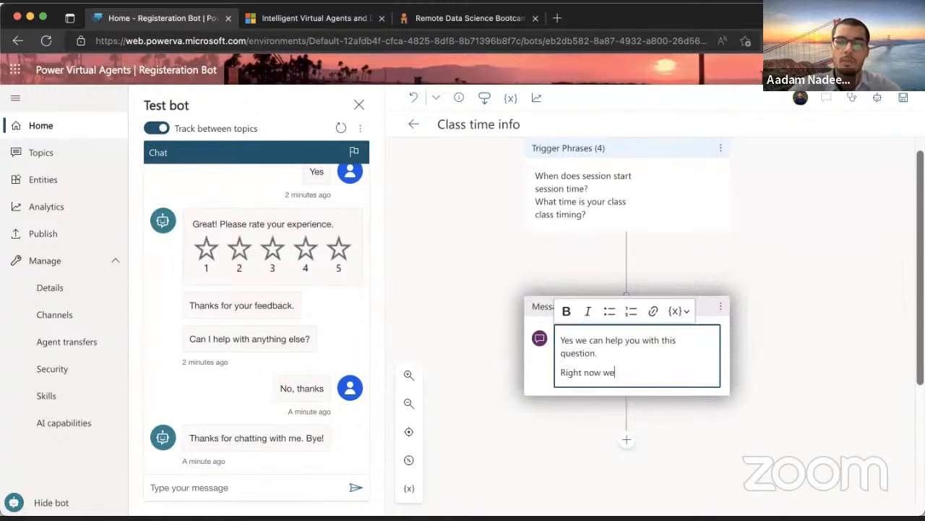
{"action": "type", "text": "'re offering "}
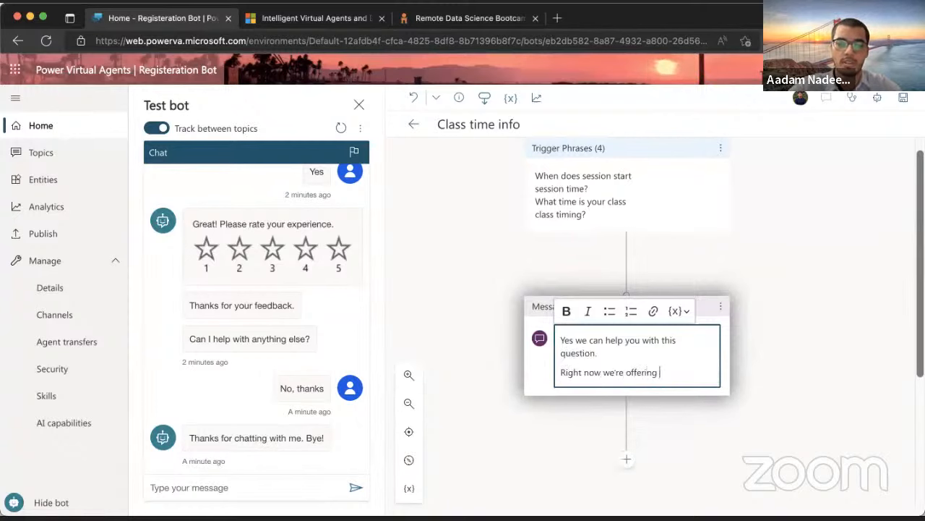
{"action": "type", "text": "two classes"}
{"action": "key", "text": "BackSpace"}
{"action": "key", "text": "BackSpace"}
{"action": "key", "text": "BackSpace"}
{"action": "key", "text": "BackSpace"}
{"action": "key", "text": "BackSpace"}
{"action": "key", "text": "BackSpace"}
{"action": "key", "text": "BackSpace"}
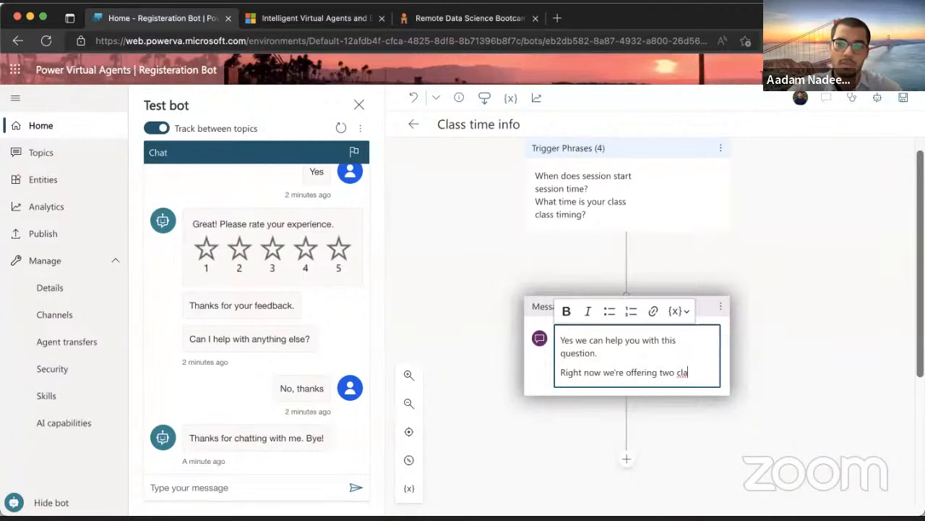
{"action": "type", "text": "courses"}
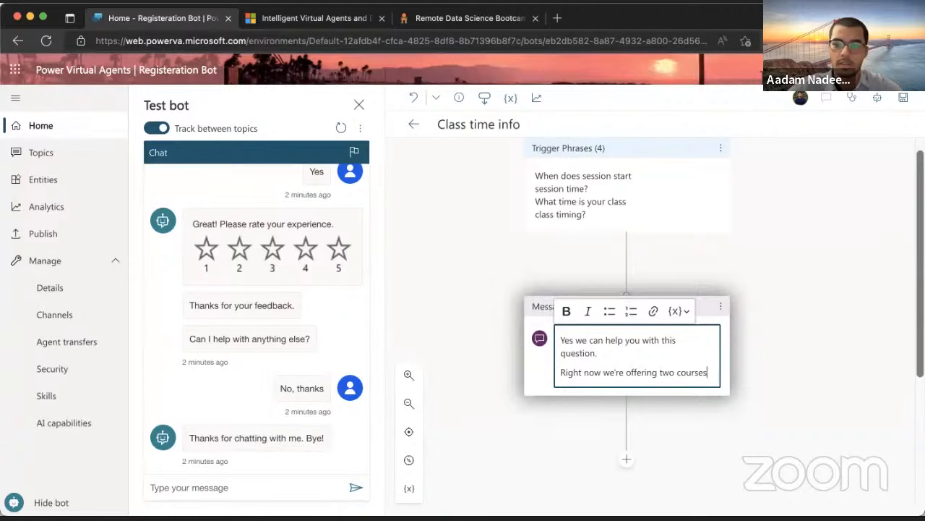
{"action": "type", "text": ":"}
{"action": "key", "text": "Return"}
{"action": "type", "text": "PYDS"}
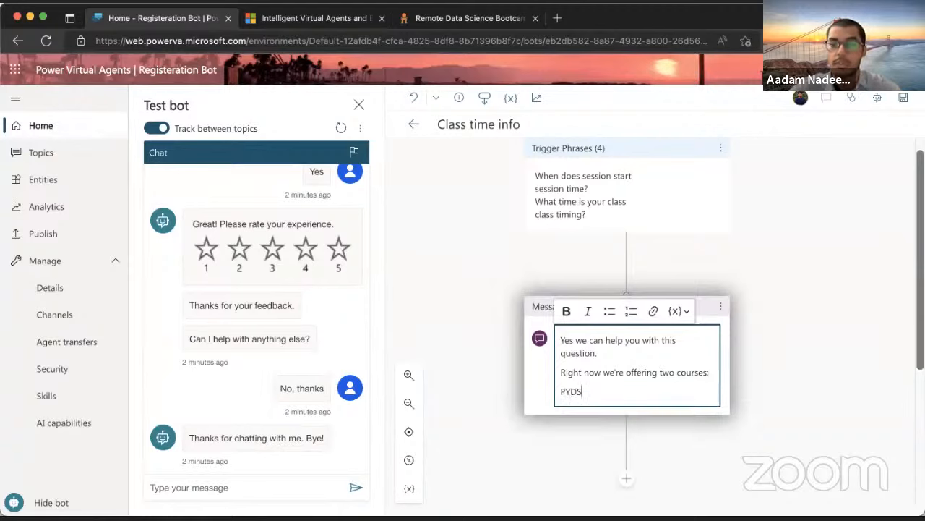
{"action": "key", "text": "Return"}
{"action": "type", "text": "Data"}
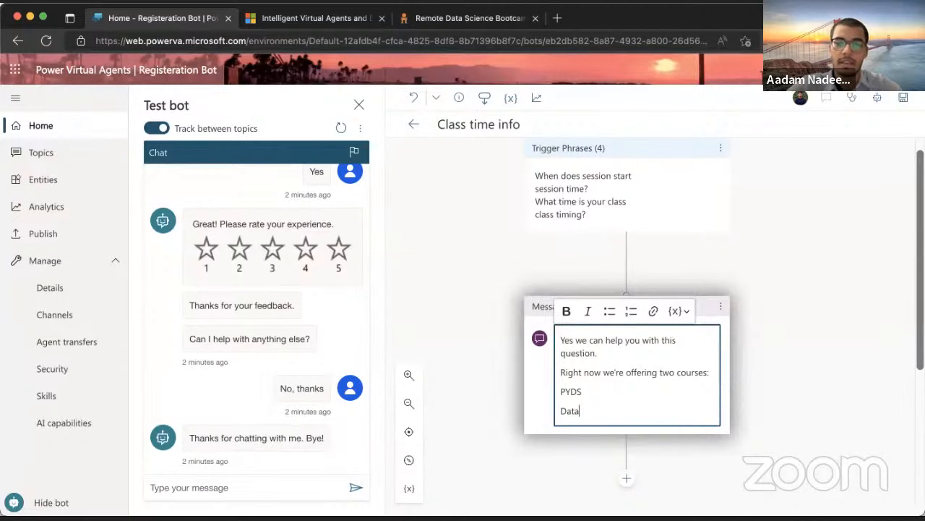
{"action": "type", "text": " science "}
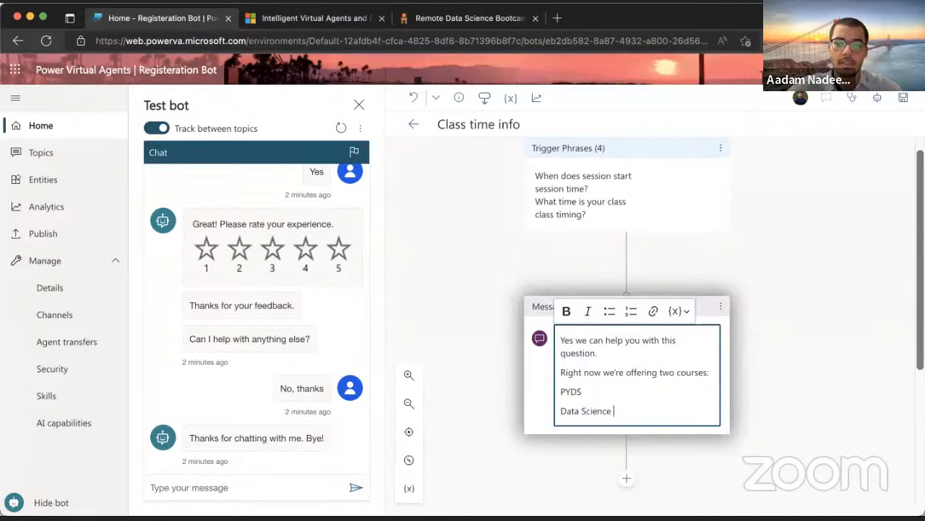
{"action": "type", "text": "Bootcamp."}
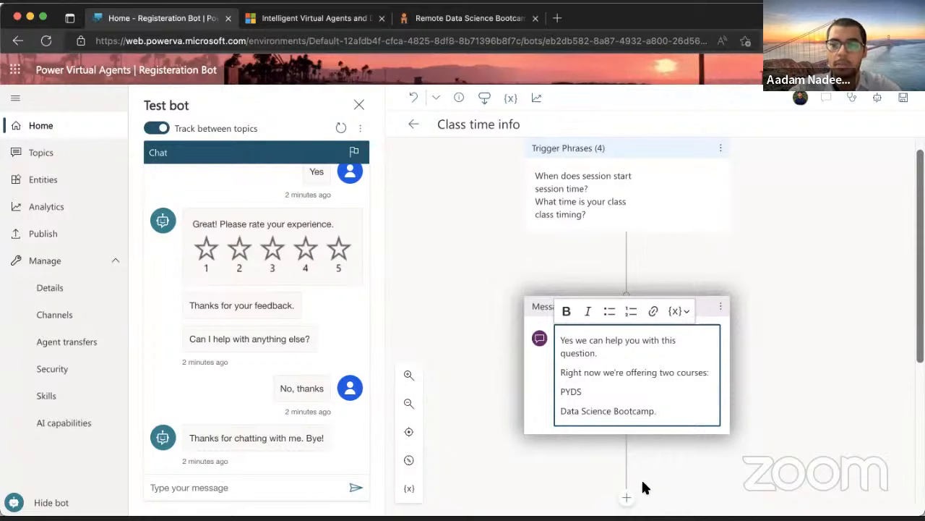
{"action": "scroll", "coordinate": [639, 472], "scroll_direction": "down", "scroll_amount": 3}
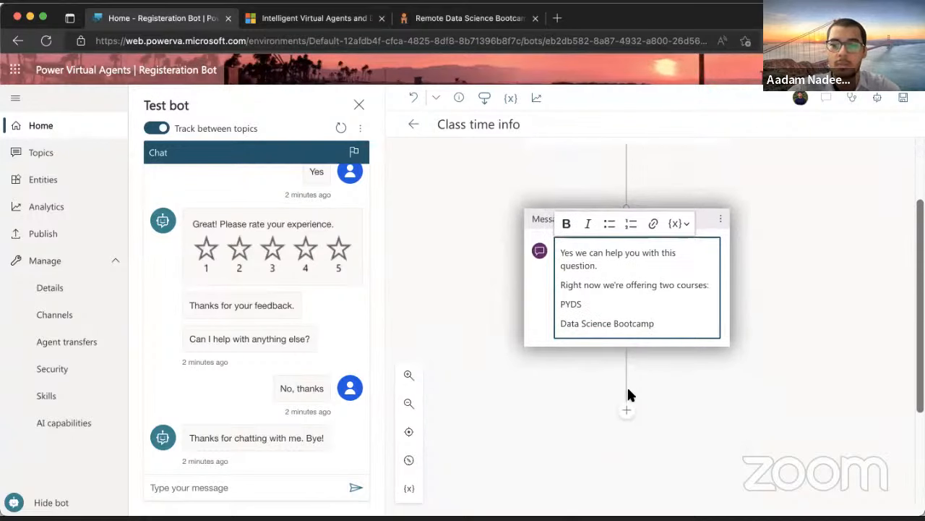
Add the question 'Which course timing would you like to know about' with options PYDS and Data Science Bootcamp
{"action": "left_click", "coordinate": [626, 410]}
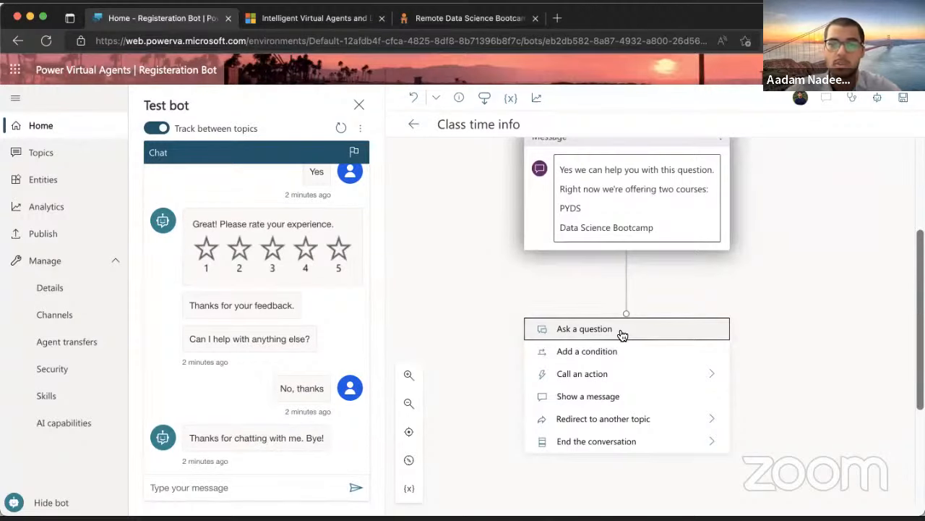
{"action": "left_click", "coordinate": [621, 331]}
{"action": "type", "text": "Whi"}
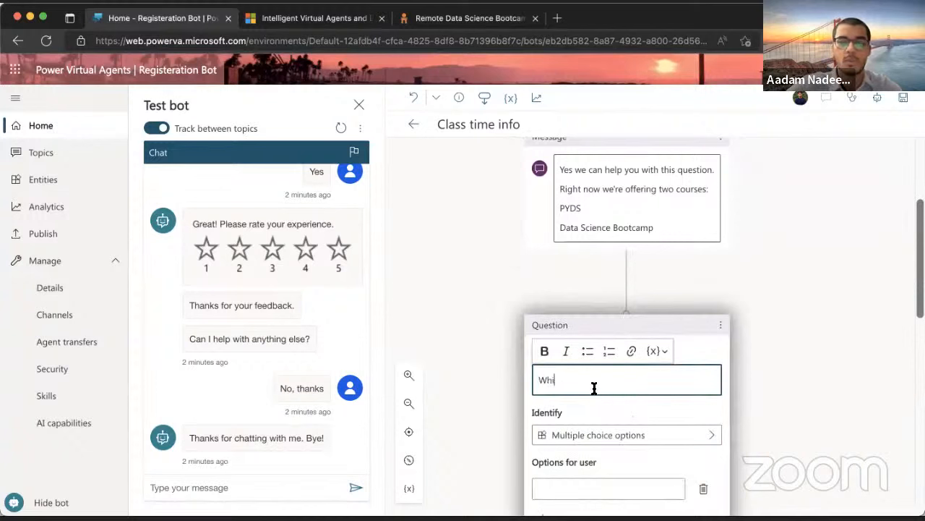
{"action": "type", "text": "ch cour"}
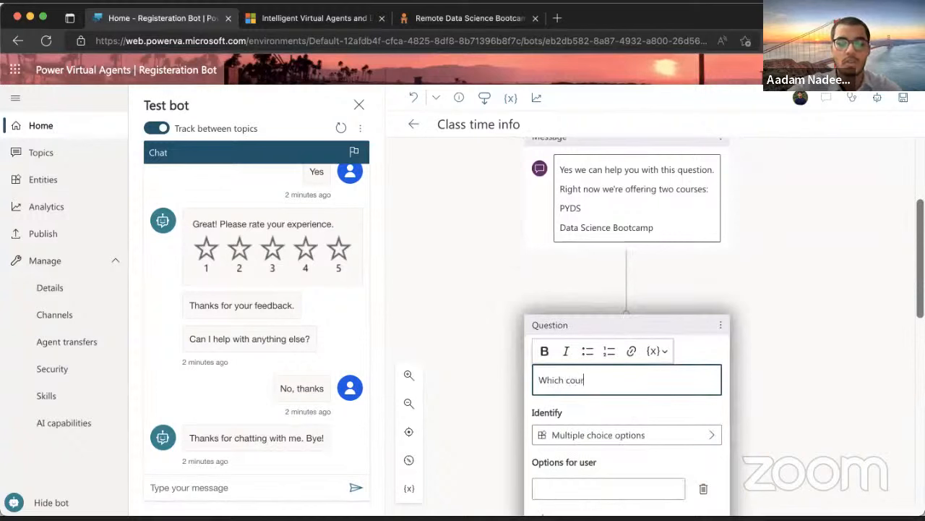
{"action": "type", "text": "se timing "}
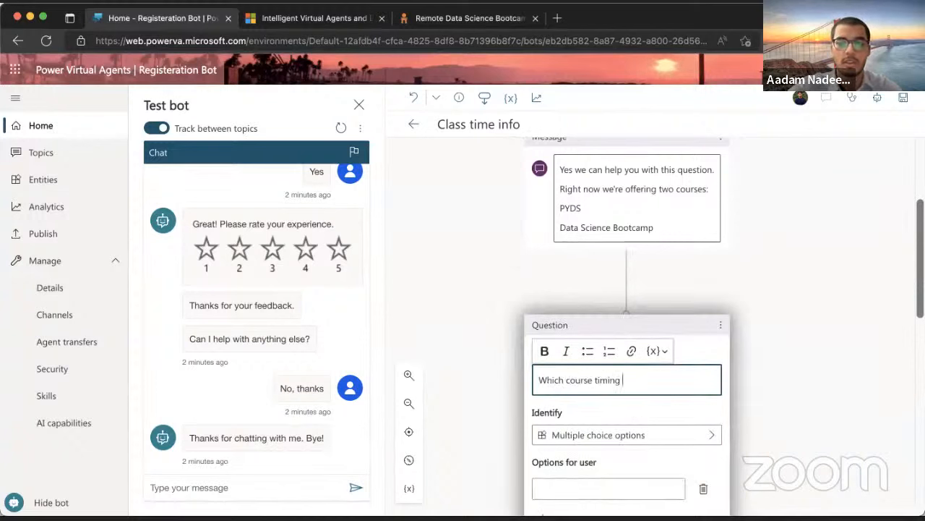
{"action": "type", "text": "would you l"}
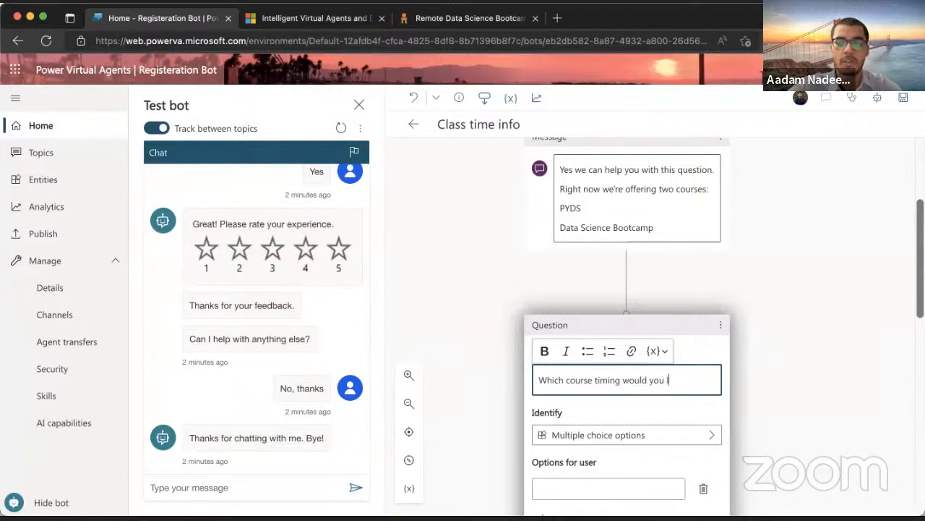
{"action": "type", "text": "ike to know about?"}
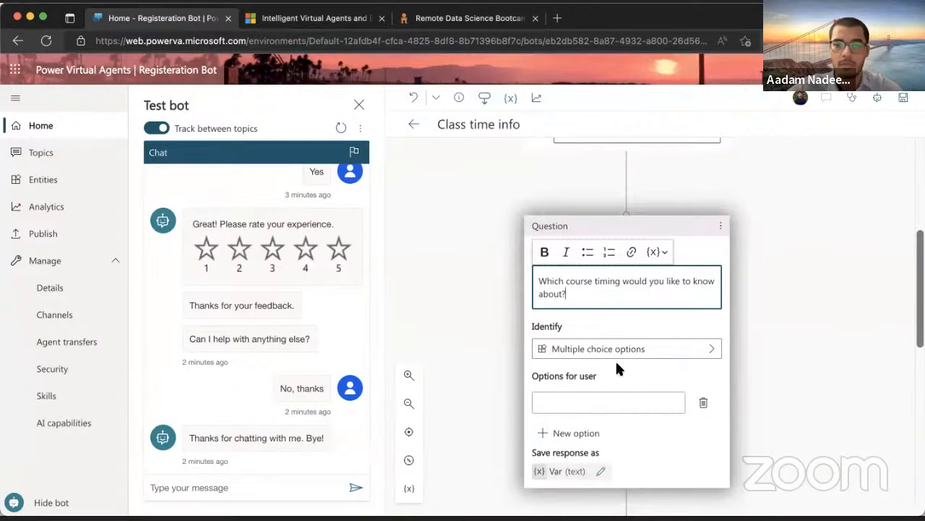
{"action": "left_click", "coordinate": [609, 401]}
{"action": "type", "text": "PYDS"}
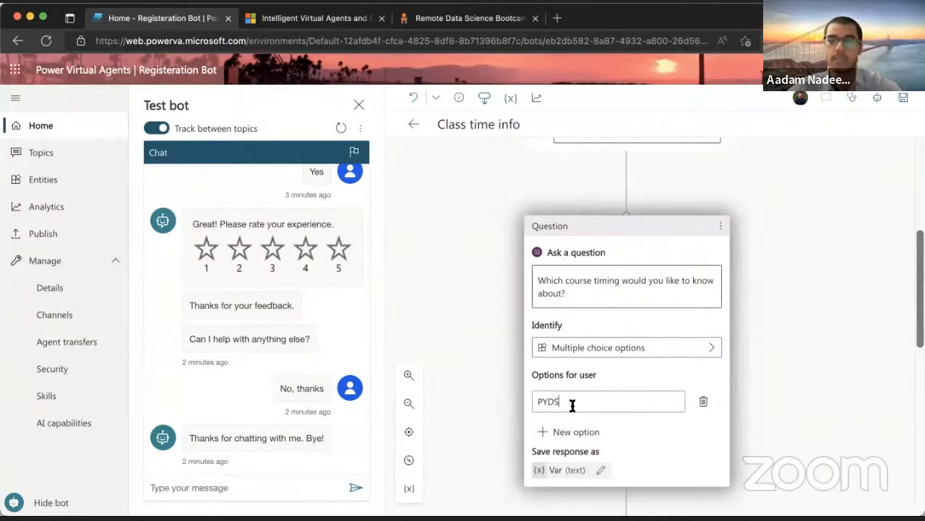
{"action": "key", "text": "Return"}
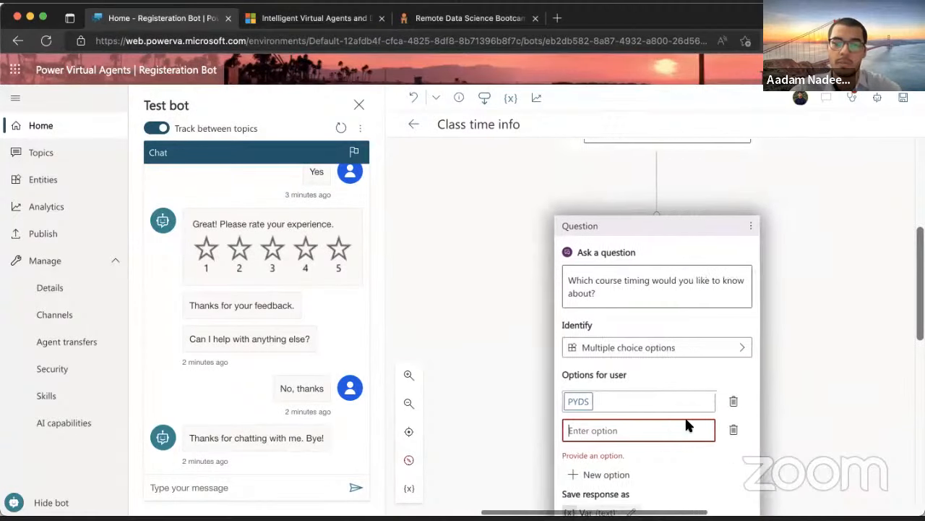
{"action": "type", "text": "Data"}
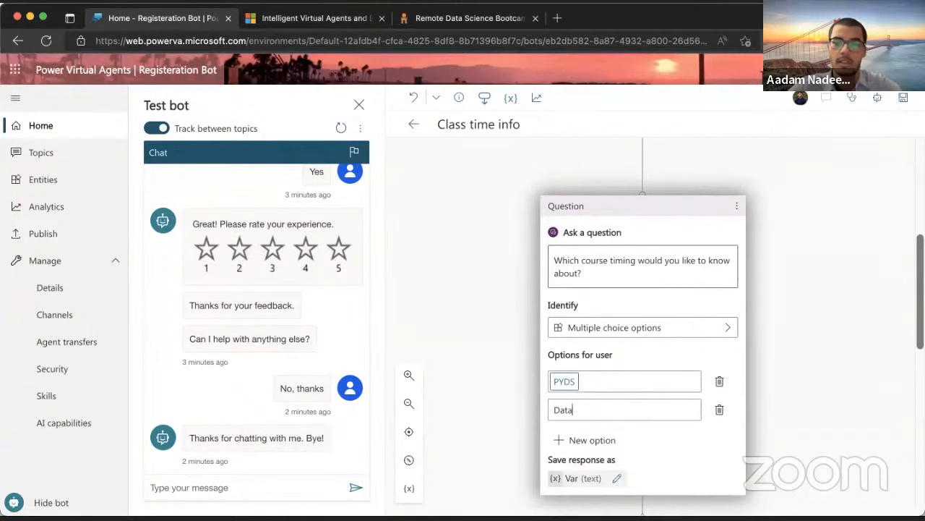
{"action": "type", "text": " Science B"}
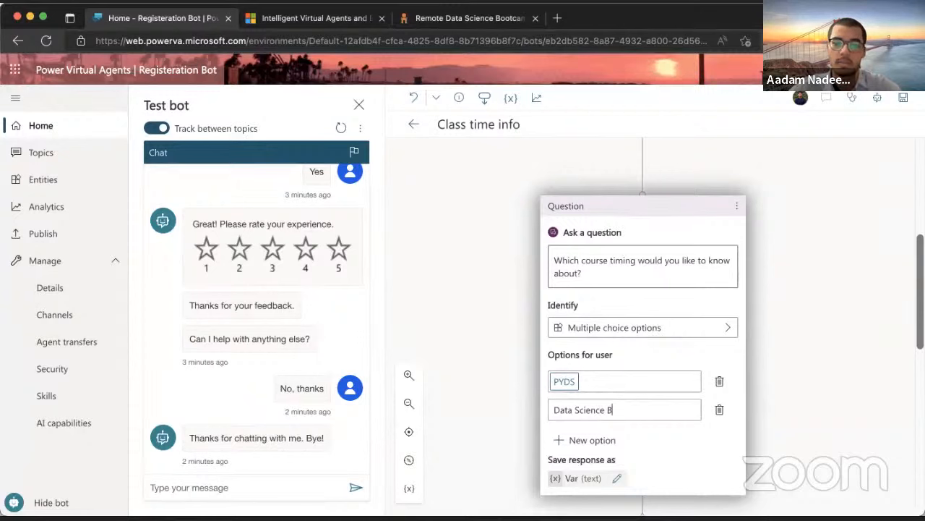
{"action": "type", "text": "ootcamp"}
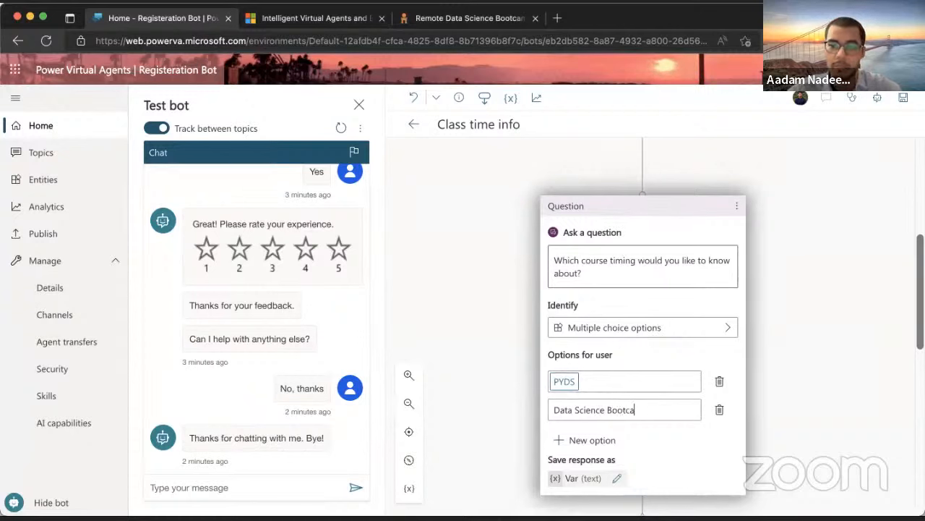
{"action": "triple_click", "coordinate": [644, 410]}
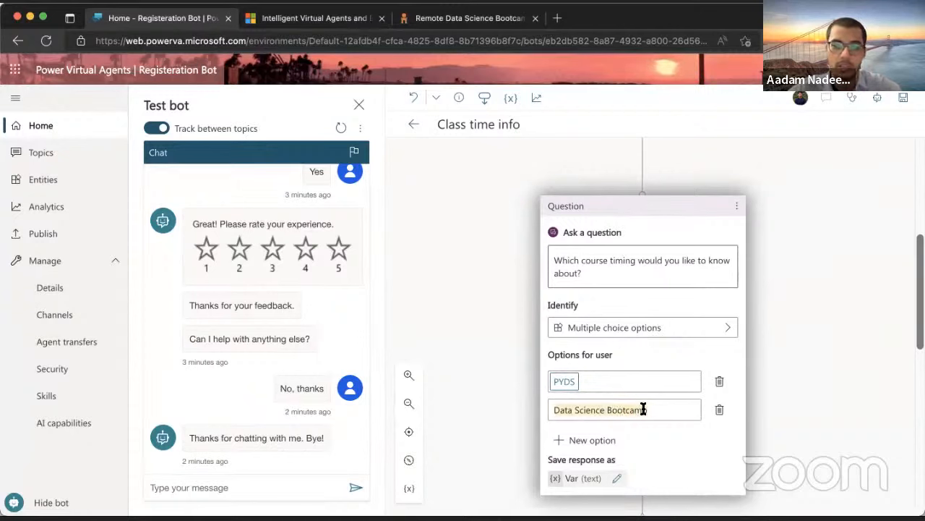
{"action": "left_click", "coordinate": [680, 410]}
{"action": "key", "text": "Return"}
{"action": "scroll", "coordinate": [655, 444], "scroll_direction": "down", "scroll_amount": 2}
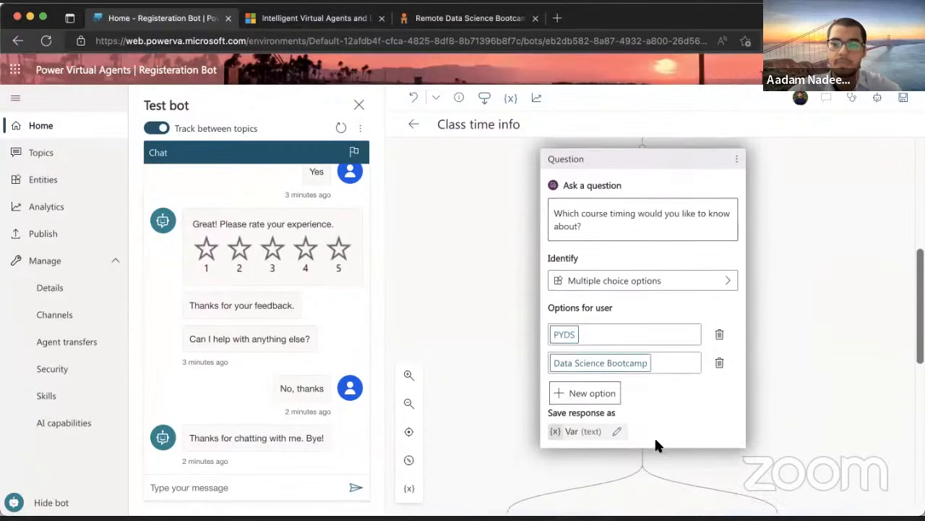
Rename the saved response variable from Var to Choice
{"action": "scroll", "coordinate": [654, 436], "scroll_direction": "down", "scroll_amount": 2}
{"action": "scroll", "coordinate": [657, 430], "scroll_direction": "down", "scroll_amount": 2}
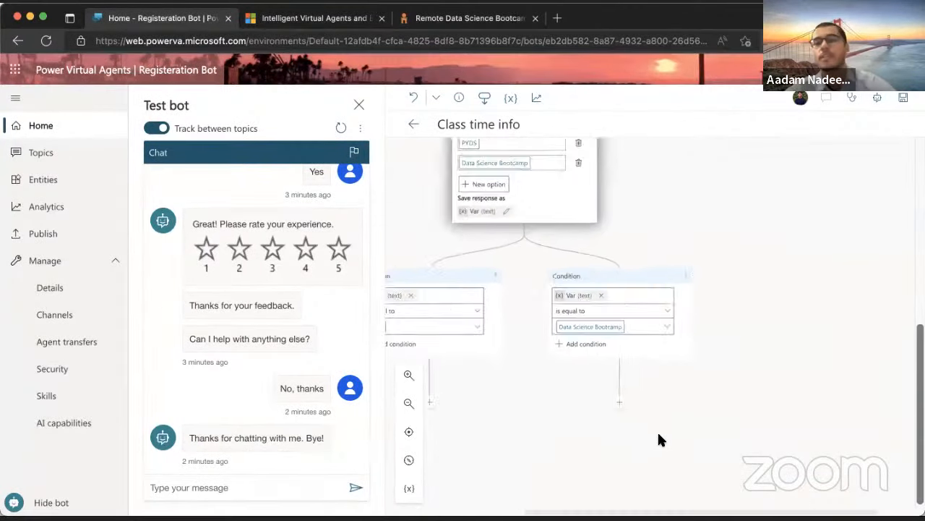
{"action": "scroll", "coordinate": [657, 434], "scroll_direction": "left", "scroll_amount": 2}
{"action": "scroll", "coordinate": [658, 433], "scroll_direction": "up", "scroll_amount": 1}
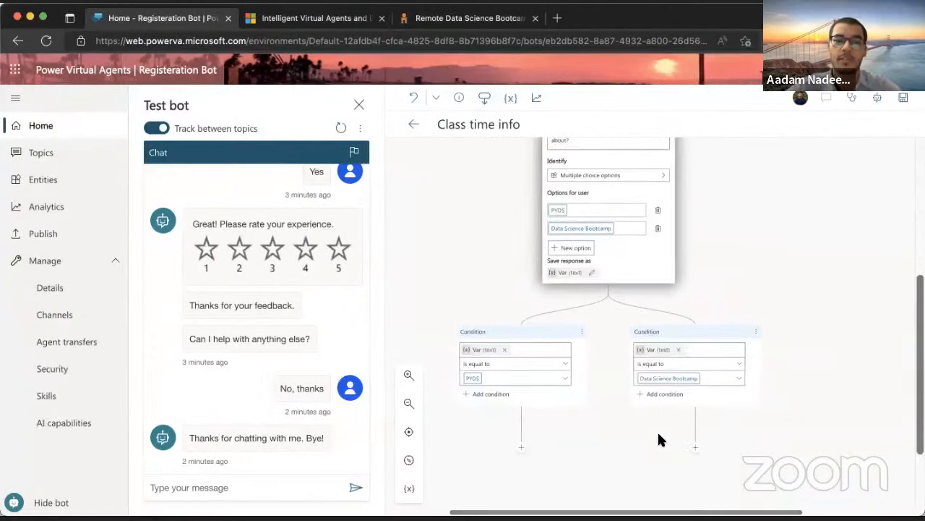
{"action": "scroll", "coordinate": [657, 434], "scroll_direction": "up", "scroll_amount": 1}
{"action": "scroll", "coordinate": [658, 434], "scroll_direction": "up", "scroll_amount": 5}
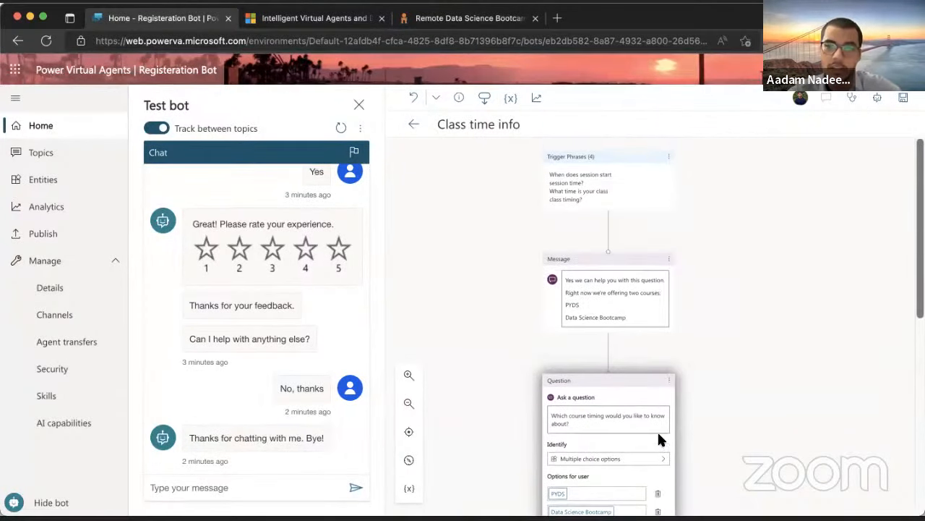
{"action": "scroll", "coordinate": [660, 440], "scroll_direction": "down", "scroll_amount": 5}
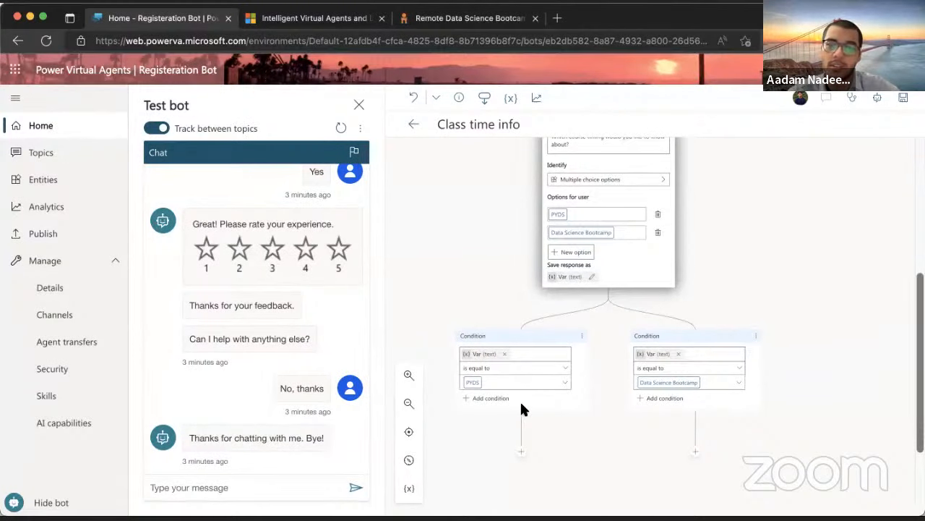
{"action": "scroll", "coordinate": [521, 401], "scroll_direction": "down", "scroll_amount": 1}
{"action": "scroll", "coordinate": [521, 409], "scroll_direction": "down", "scroll_amount": 3}
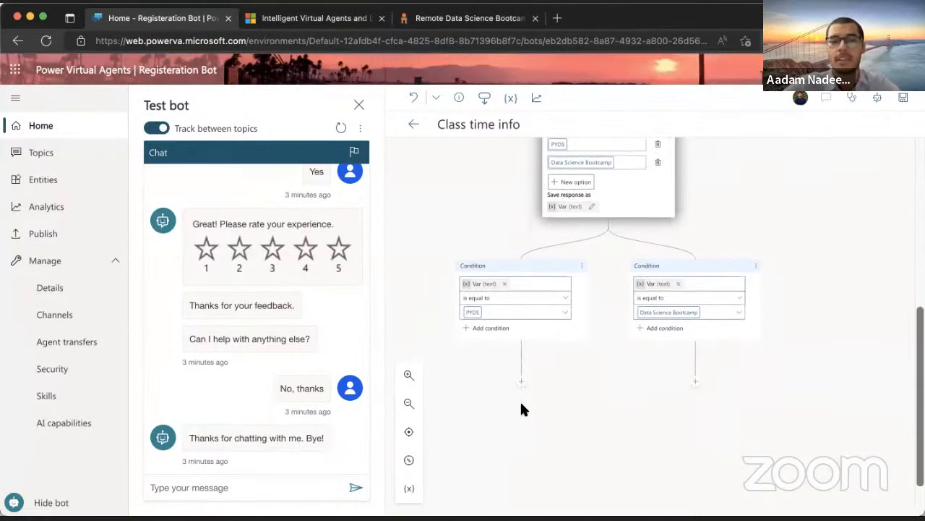
{"action": "left_click", "coordinate": [565, 210]}
{"action": "left_click", "coordinate": [731, 215]}
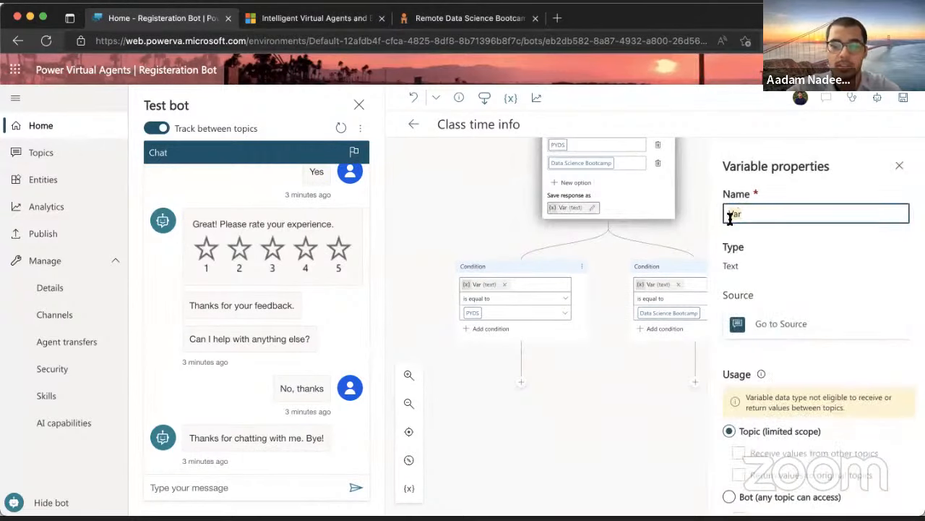
{"action": "type", "text": "Choic"}
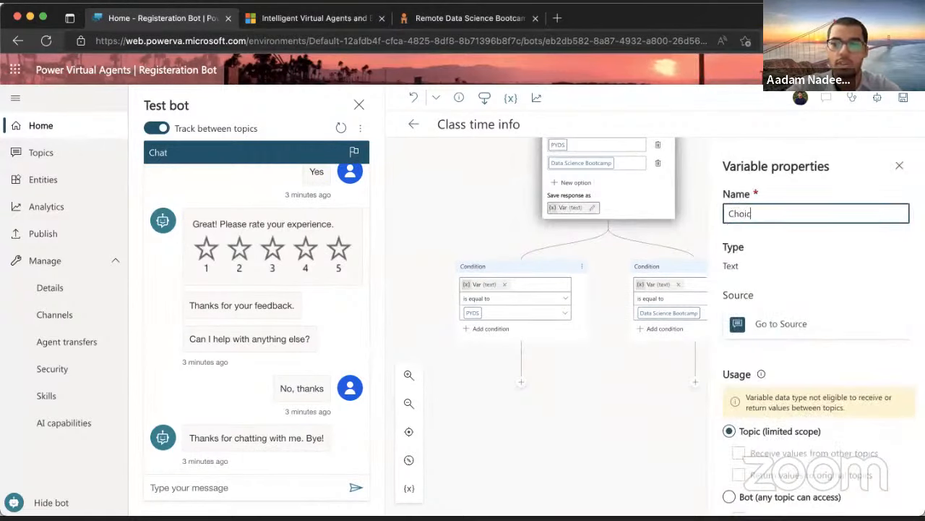
{"action": "type", "text": "e"}
{"action": "left_click", "coordinate": [900, 165]}
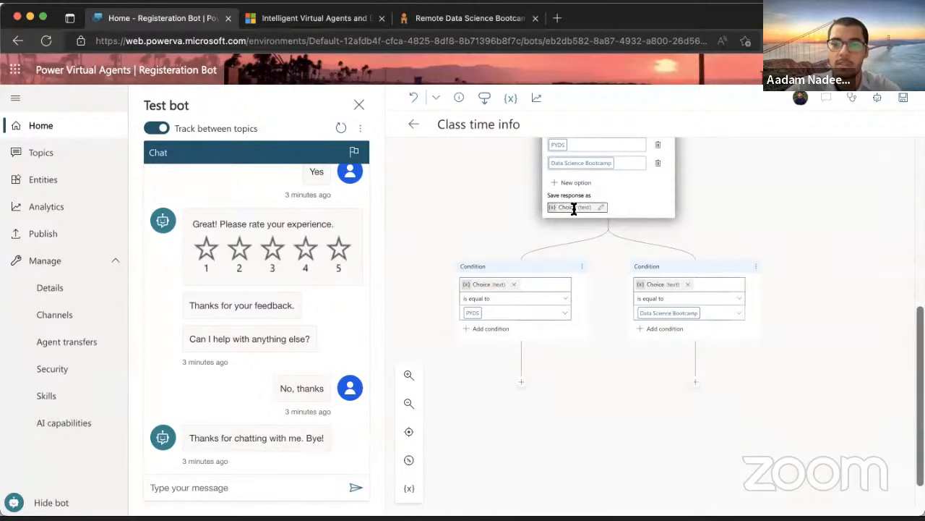
{"action": "scroll", "coordinate": [576, 194], "scroll_direction": "up", "scroll_amount": 2}
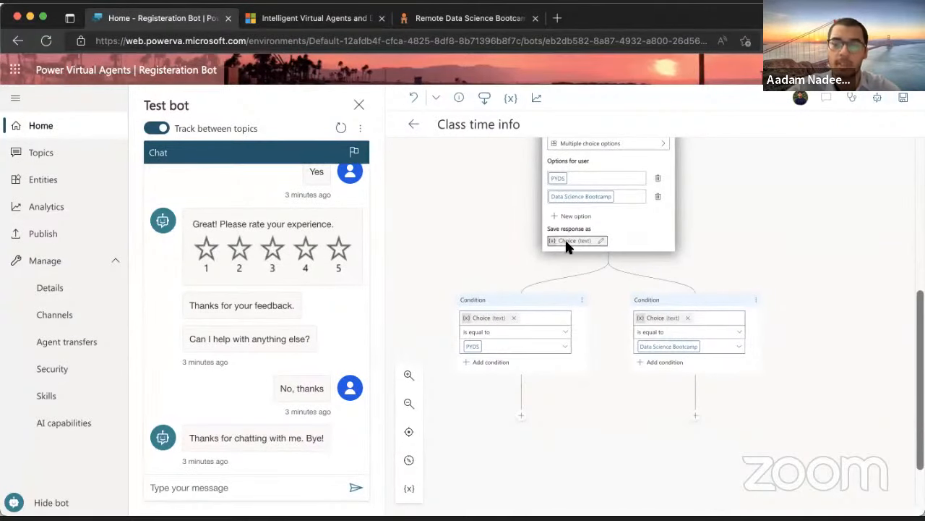
{"action": "scroll", "coordinate": [538, 304], "scroll_direction": "down", "scroll_amount": 4}
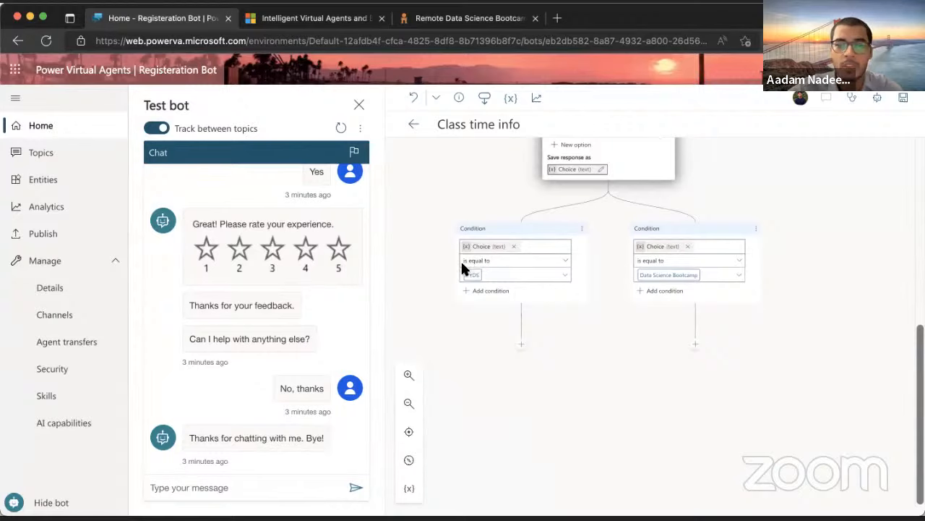
Add a PYDS message 'PYDS course timings are: Monday to Friday 9 AM to 12 PM PST' and select it for copying
{"action": "left_click", "coordinate": [522, 345]}
{"action": "left_click", "coordinate": [525, 382]}
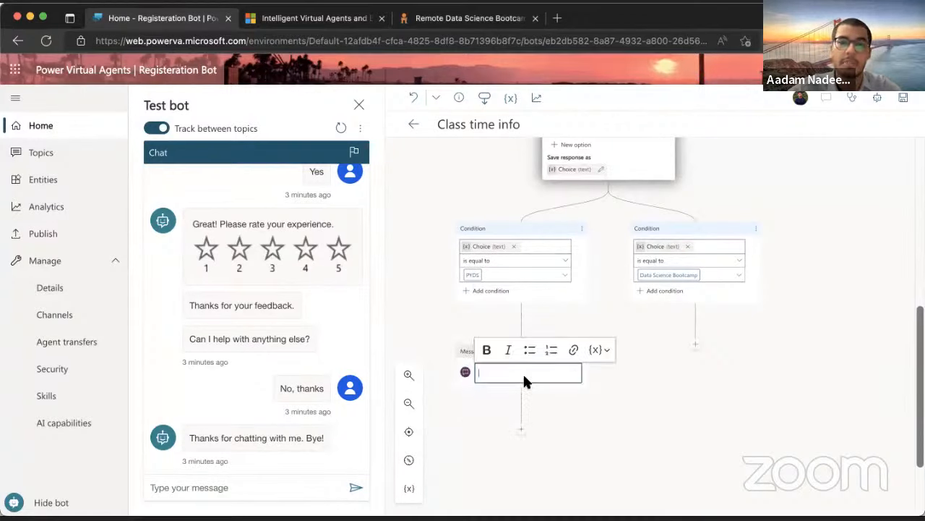
{"action": "type", "text": "PYDS course timings are"}
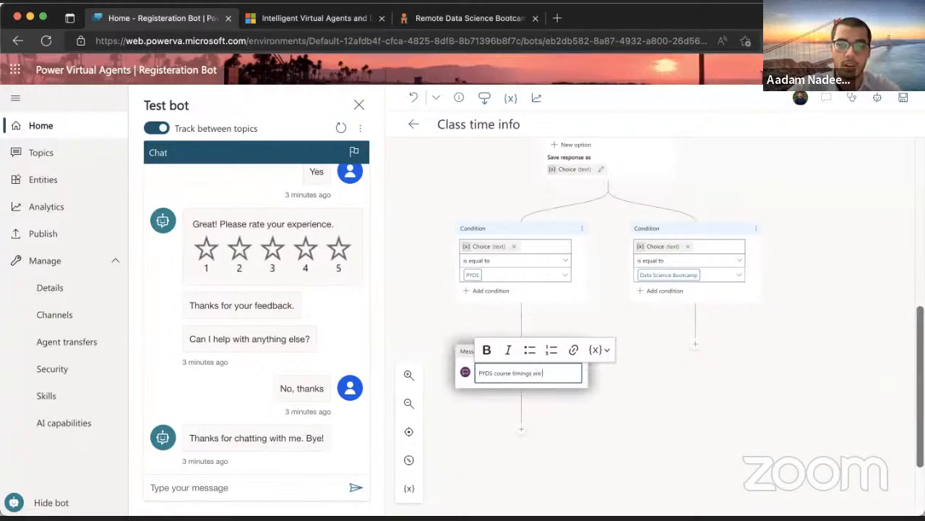
{"action": "key", "text": "Return"}
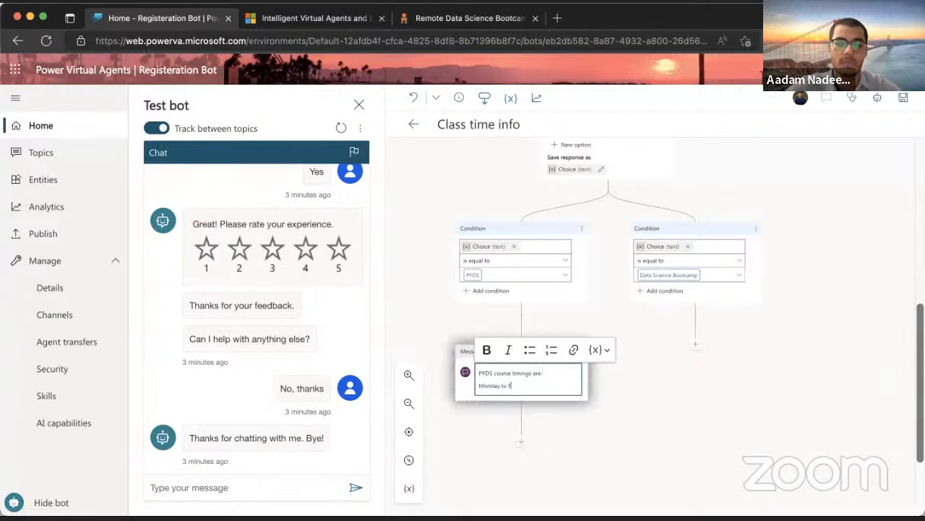
{"action": "key", "text": "Return"}
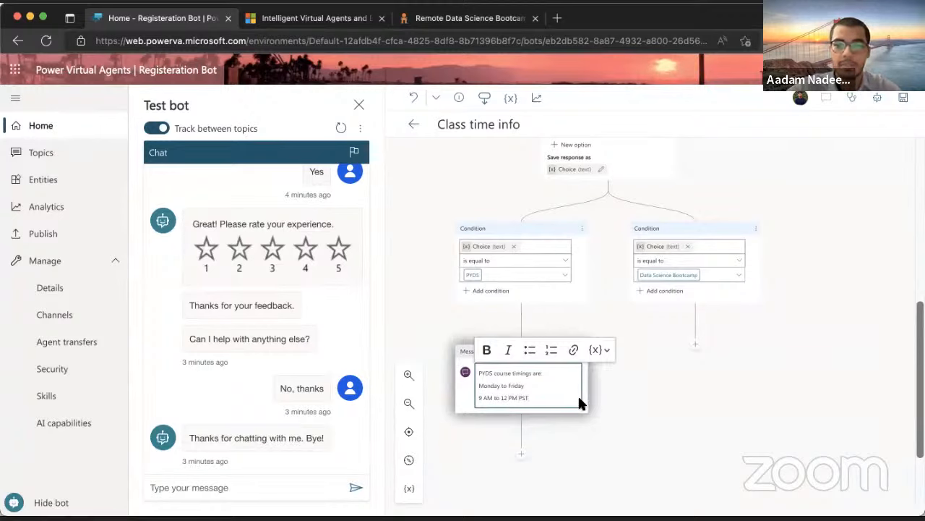
{"action": "left_click_drag", "start_coordinate": [543, 399], "coordinate": [465, 370]}
{"action": "key", "text": "ctrl+c"}
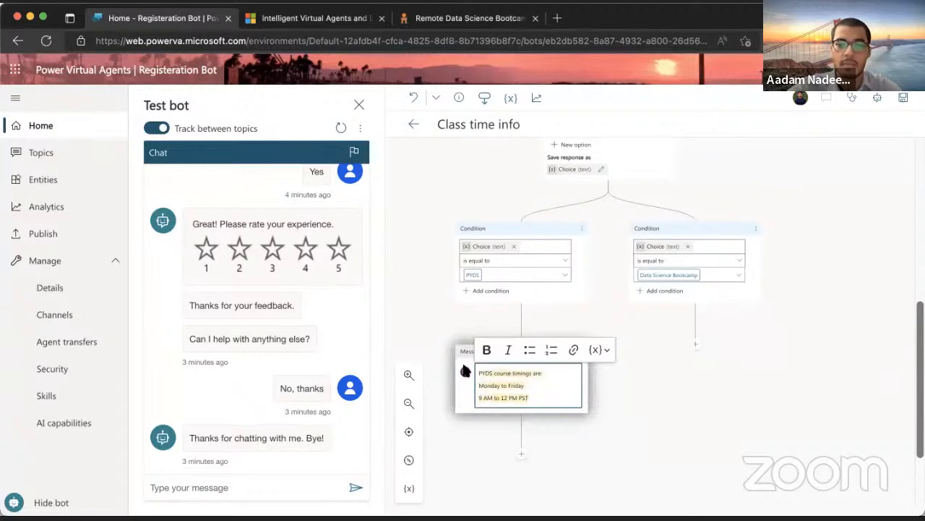
Add a Data Science Bootcamp message reading 'DSB course timings are: Every Wednesday 9 AM to 12 PM PST'
{"action": "left_click", "coordinate": [697, 345]}
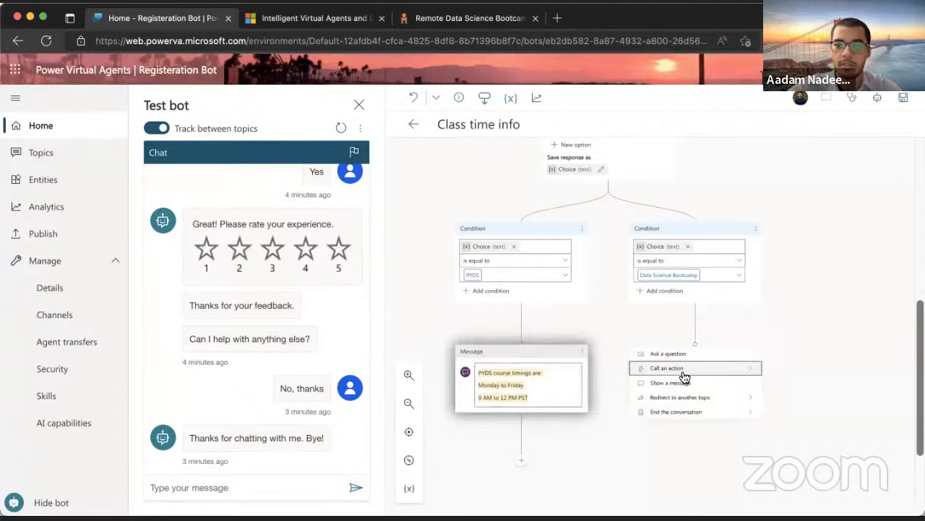
{"action": "left_click", "coordinate": [682, 378]}
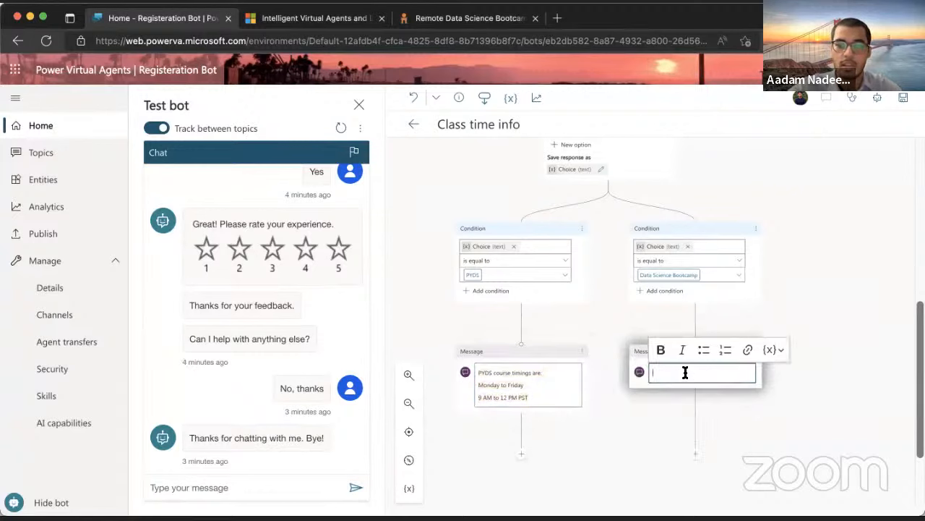
{"action": "key", "text": "ctrl+v"}
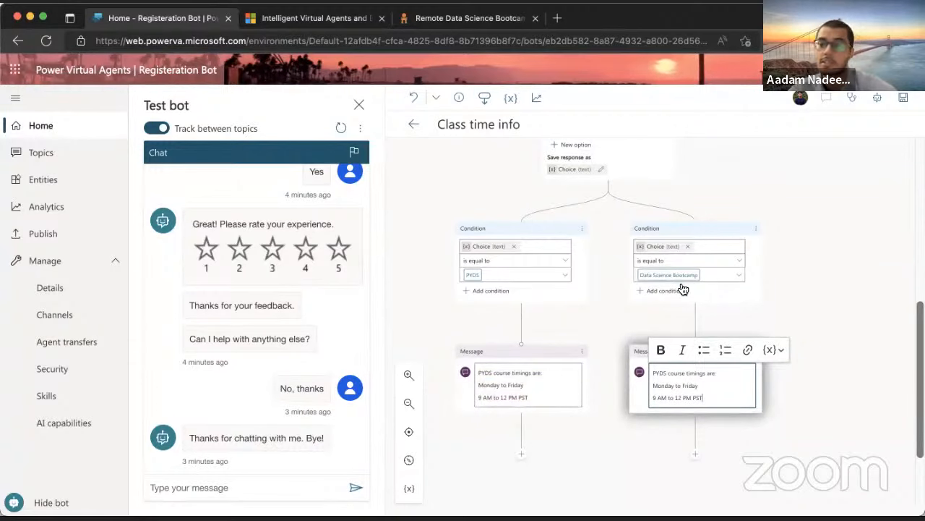
{"action": "double_click", "coordinate": [657, 374]}
{"action": "type", "text": "DSB"}
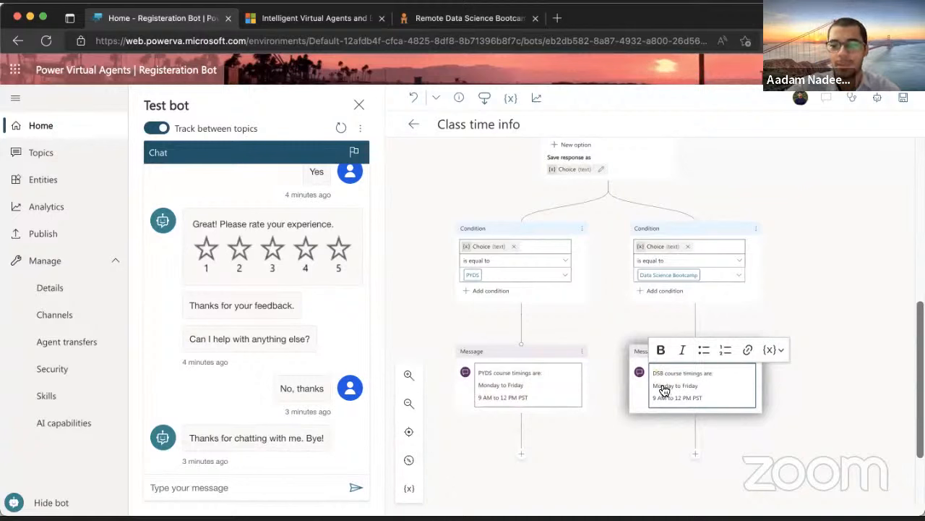
{"action": "left_click_drag", "start_coordinate": [653, 386], "coordinate": [698, 392]}
{"action": "type", "text": "Every Wednesday"}
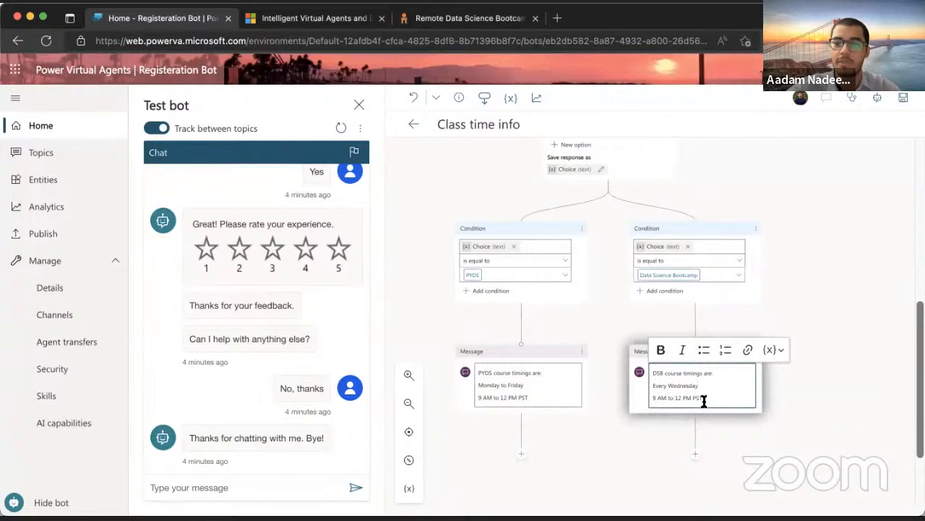
Save the Class time info topic
{"action": "left_click", "coordinate": [903, 99]}
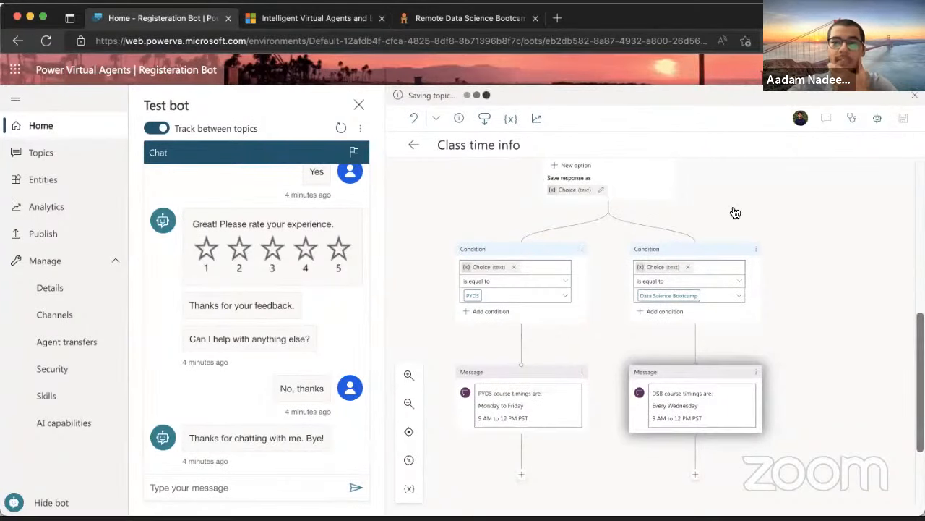
{"action": "scroll", "coordinate": [659, 311], "scroll_direction": "up", "scroll_amount": 5}
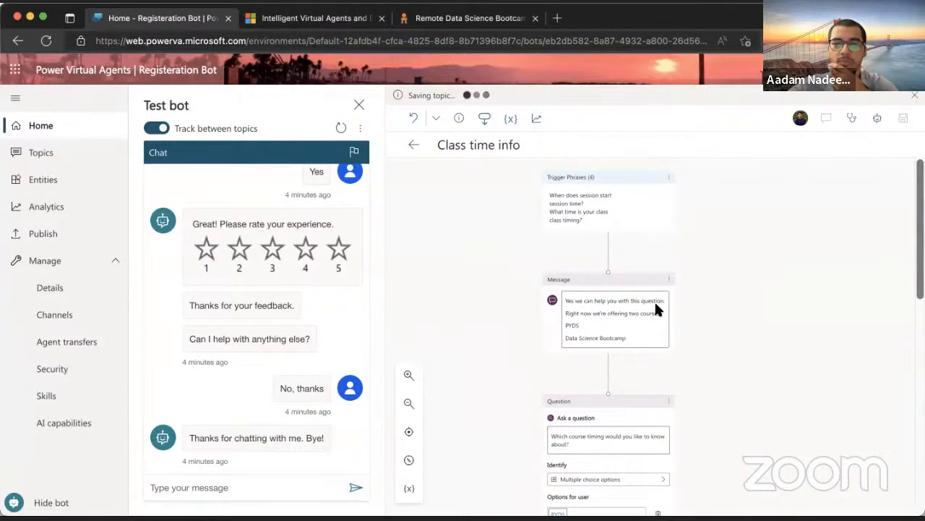
{"action": "scroll", "coordinate": [656, 305], "scroll_direction": "down", "scroll_amount": 2}
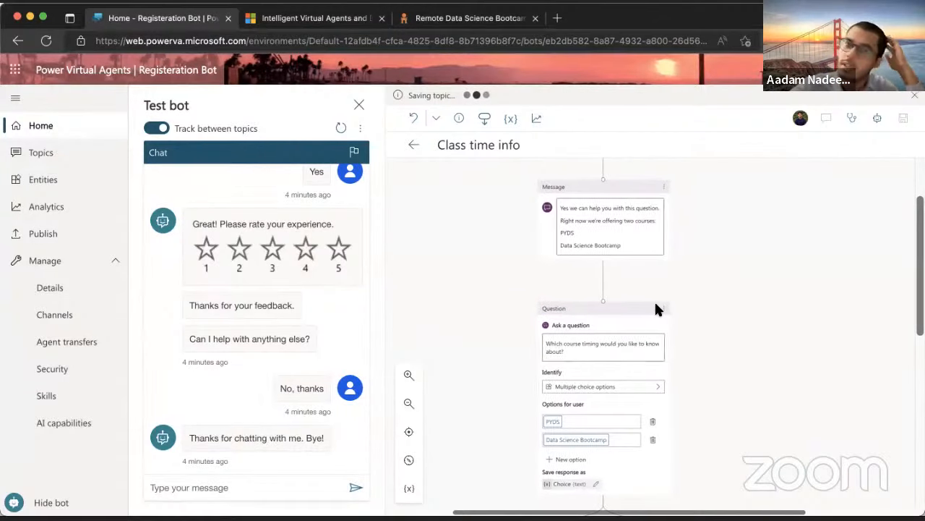
{"action": "scroll", "coordinate": [656, 309], "scroll_direction": "down", "scroll_amount": 5}
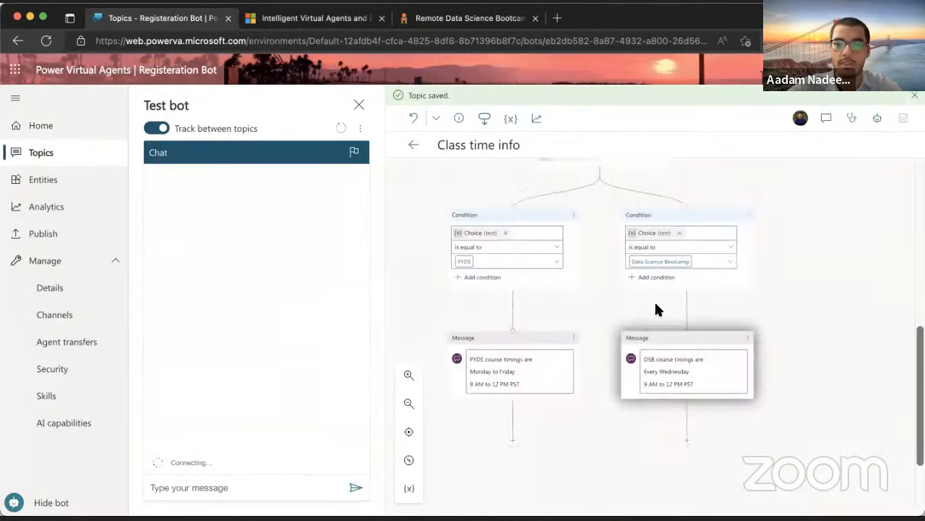
Send 'Hi' to the bot in the Test bot chat
{"action": "left_click", "coordinate": [230, 486]}
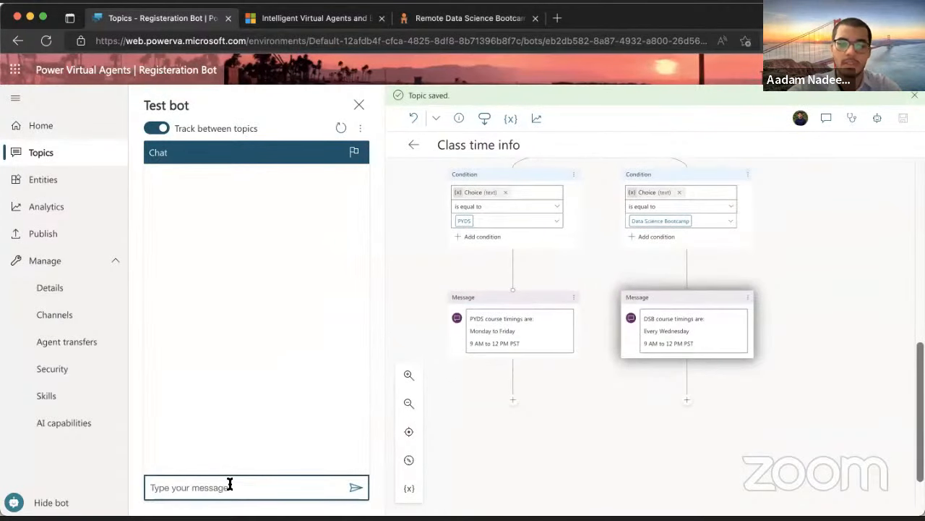
{"action": "type", "text": "Hi"}
{"action": "key", "text": "Return"}
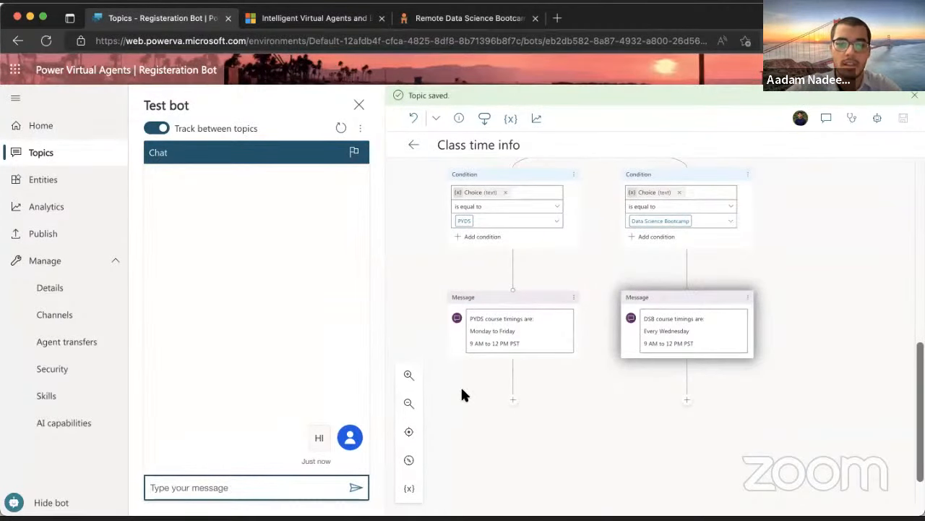
{"action": "scroll", "coordinate": [506, 365], "scroll_direction": "up", "scroll_amount": 10}
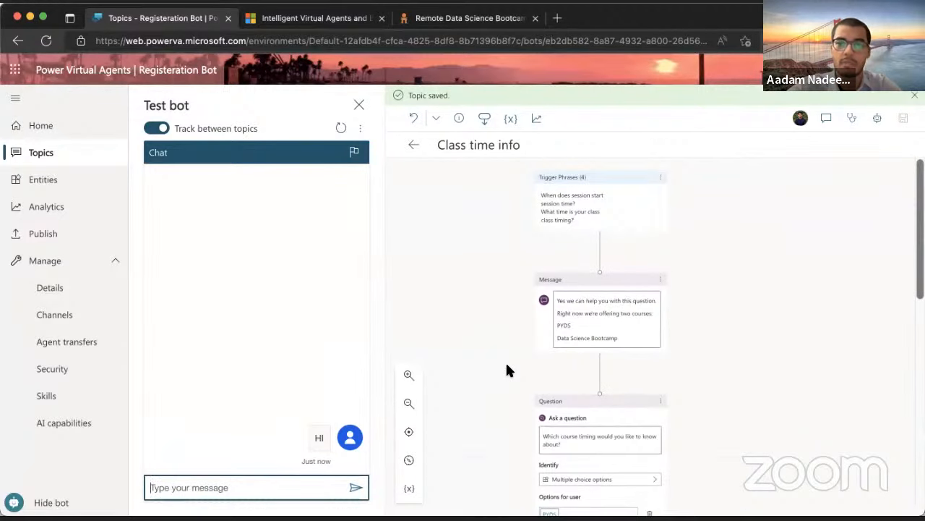
{"action": "scroll", "coordinate": [492, 304], "scroll_direction": "down", "scroll_amount": 2}
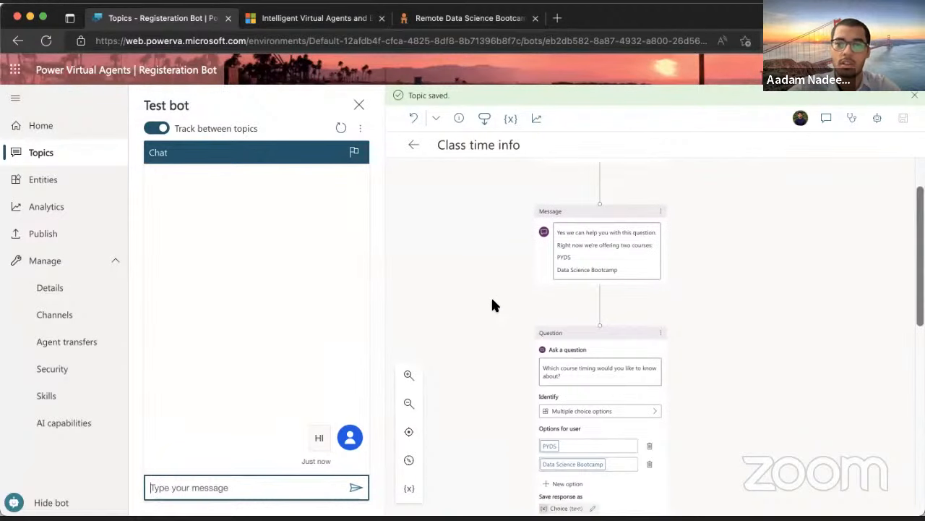
{"action": "scroll", "coordinate": [492, 304], "scroll_direction": "up", "scroll_amount": 2}
{"action": "scroll", "coordinate": [491, 303], "scroll_direction": "down", "scroll_amount": 1}
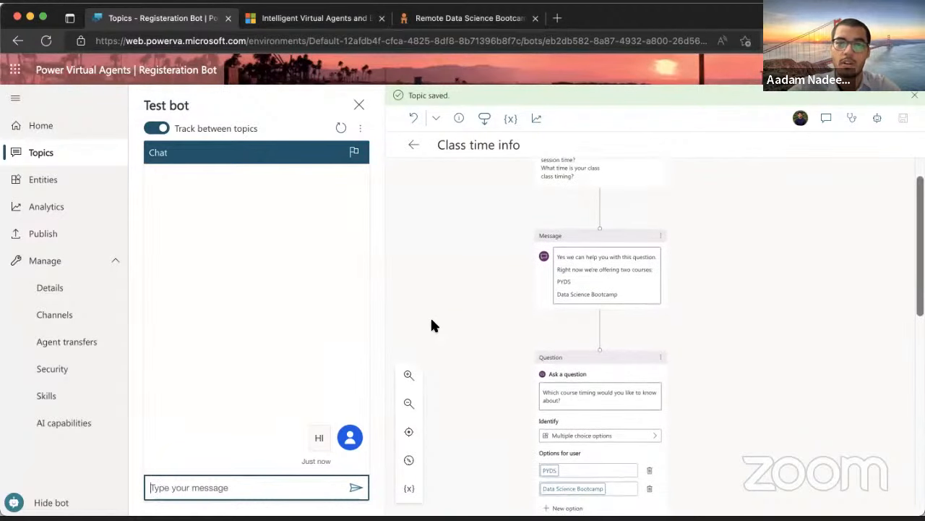
{"action": "left_click", "coordinate": [268, 486]}
{"action": "scroll", "coordinate": [486, 387], "scroll_direction": "up", "scroll_amount": 2}
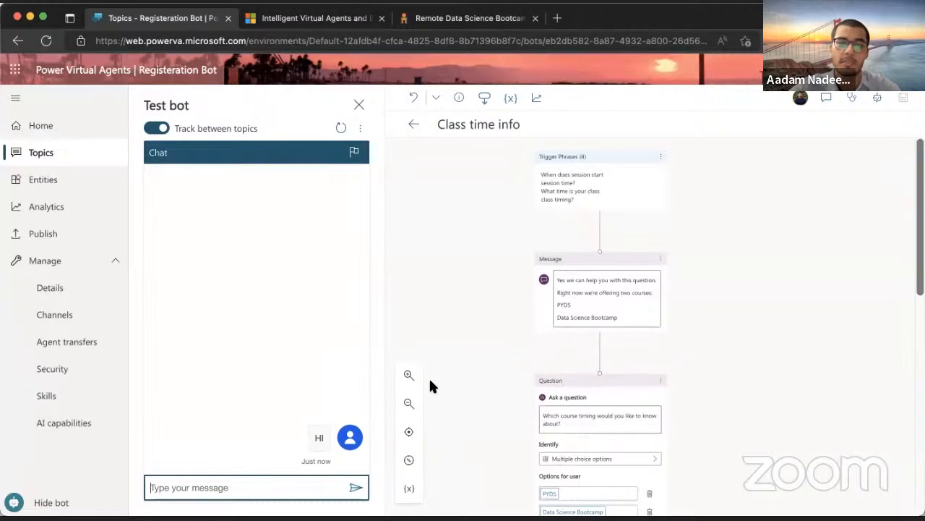
Restart the test chat, greet the bot with 'hi', and type 'What are class timings?'
{"action": "left_click", "coordinate": [178, 461]}
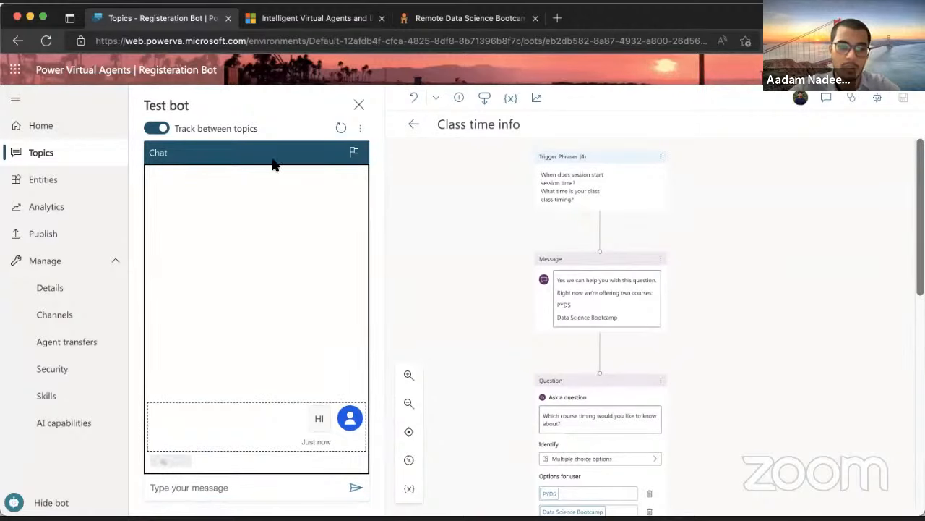
{"action": "left_click", "coordinate": [340, 128]}
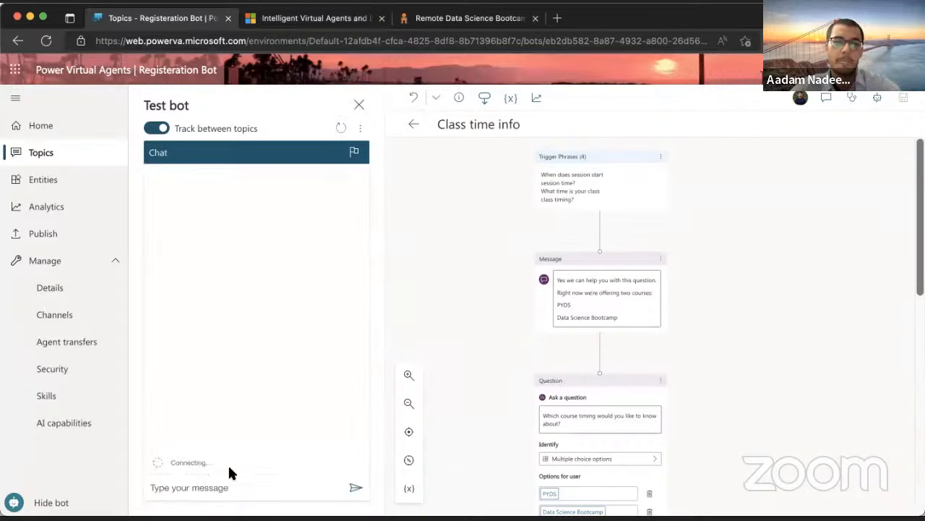
{"action": "left_click", "coordinate": [224, 490]}
{"action": "type", "text": "hi"}
{"action": "key", "text": "Return"}
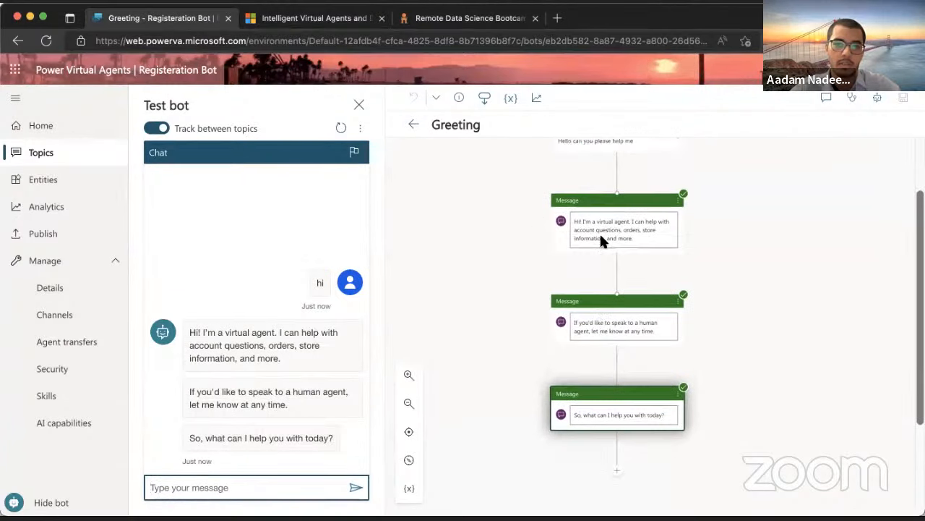
{"action": "left_click", "coordinate": [282, 489]}
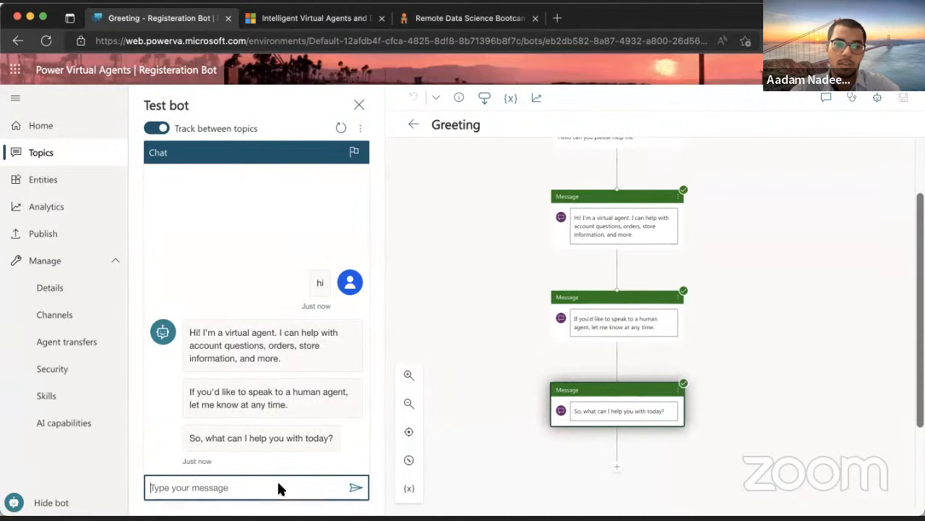
{"action": "type", "text": "What are class timings"}
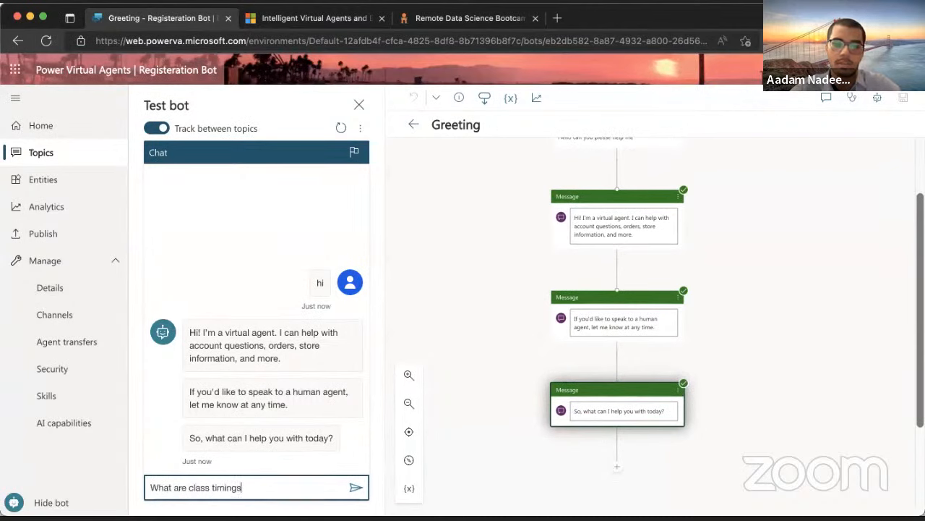
{"action": "type", "text": "?"}
Send the timings question, choose Data Science Bootcamp, and review the Every Wednesday 9 AM–12 PM PST reply
{"action": "key", "text": "Return"}
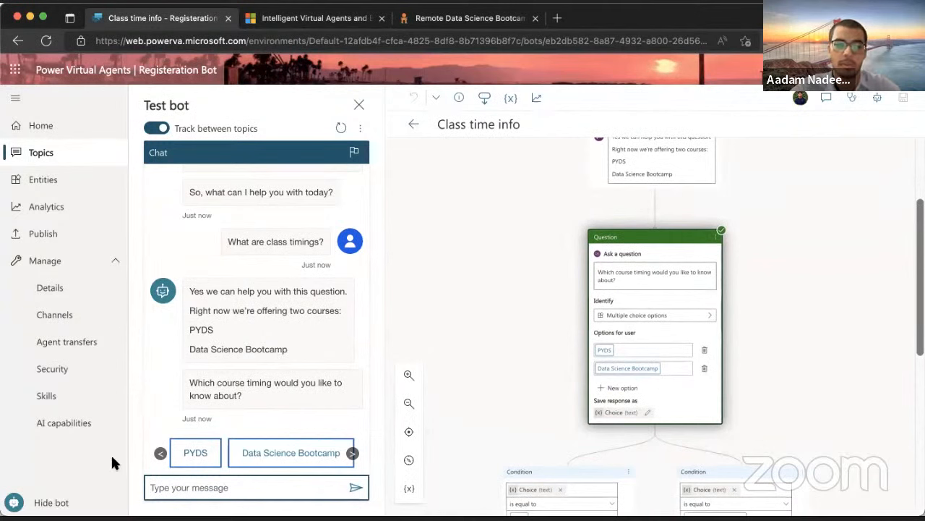
{"action": "left_click", "coordinate": [284, 448]}
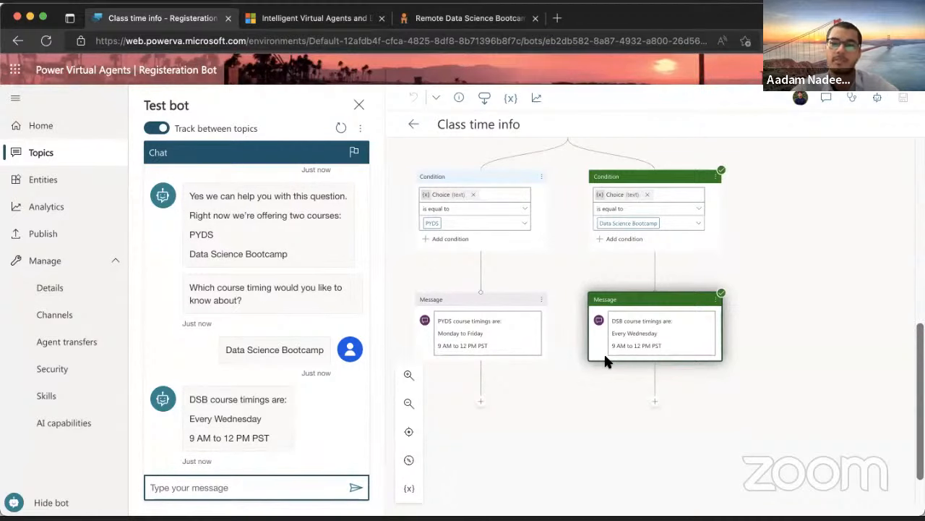
{"action": "scroll", "coordinate": [604, 352], "scroll_direction": "up", "scroll_amount": 3}
{"action": "scroll", "coordinate": [588, 322], "scroll_direction": "up", "scroll_amount": 10}
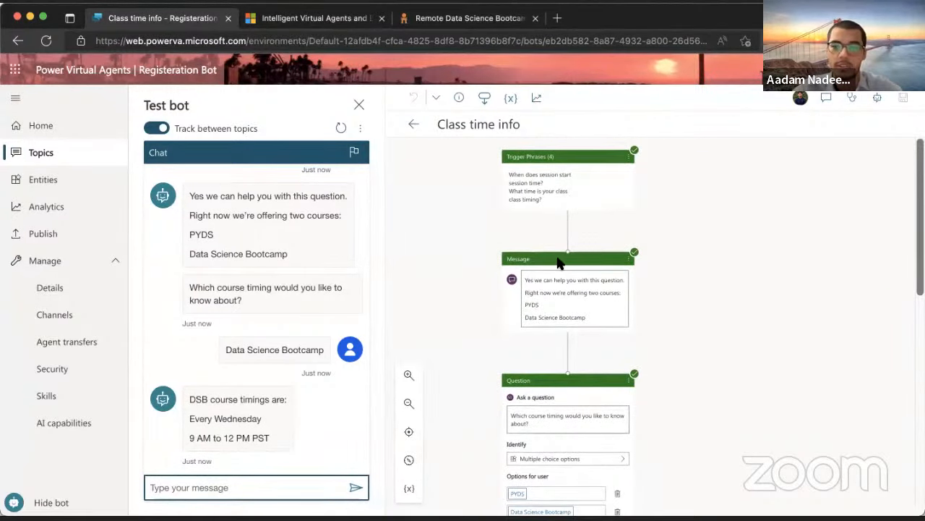
{"action": "scroll", "coordinate": [560, 260], "scroll_direction": "down", "scroll_amount": 3}
{"action": "scroll", "coordinate": [562, 350], "scroll_direction": "down", "scroll_amount": 6}
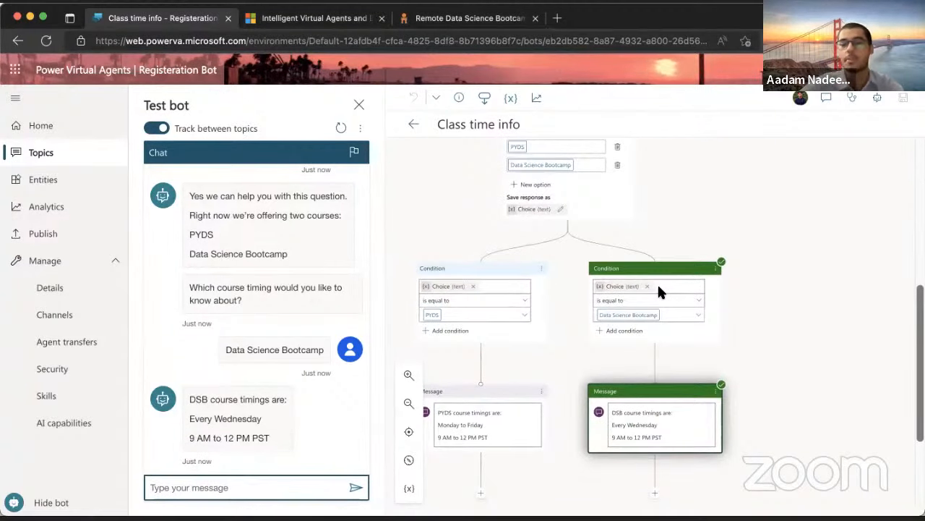
{"action": "scroll", "coordinate": [653, 394], "scroll_direction": "down", "scroll_amount": 1}
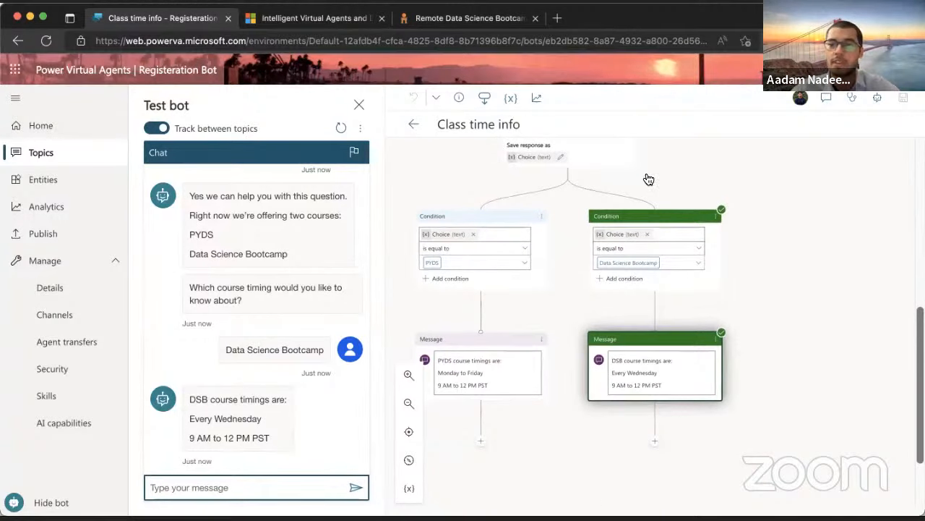
{"action": "scroll", "coordinate": [647, 296], "scroll_direction": "down", "scroll_amount": 2}
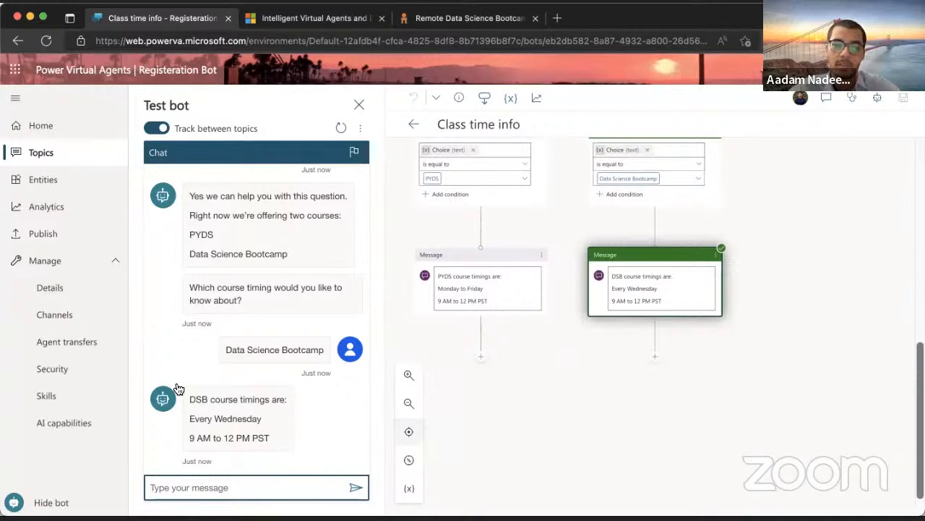
Add End of Conversation steps after the DSB and PYDS messages and save the topic
{"action": "left_click", "coordinate": [655, 356]}
{"action": "mouse_move", "coordinate": [646, 438]}
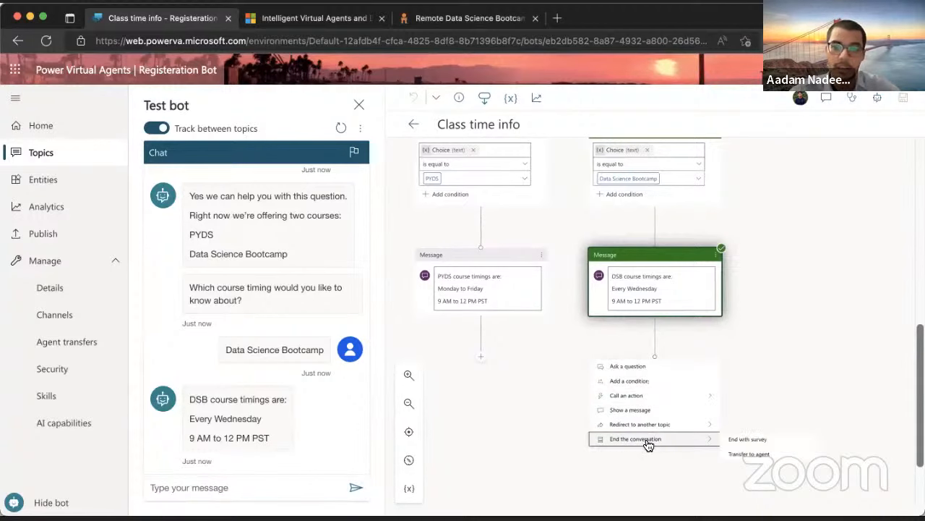
{"action": "left_click", "coordinate": [749, 437]}
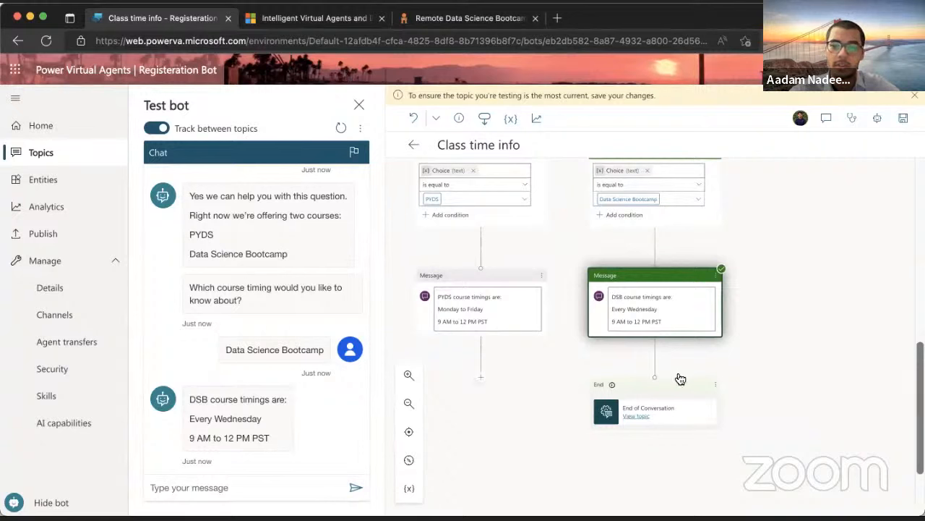
{"action": "left_click", "coordinate": [482, 376]}
{"action": "mouse_move", "coordinate": [492, 461]}
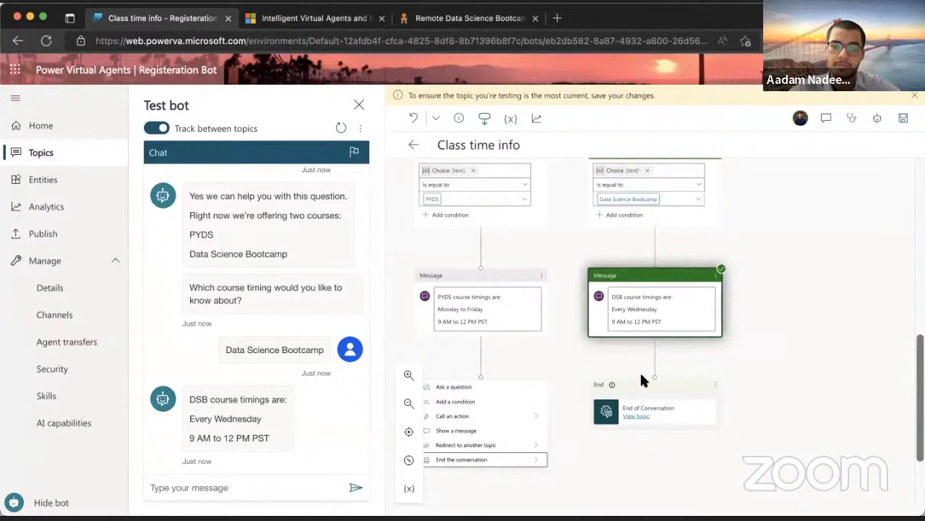
{"action": "left_click", "coordinate": [906, 121]}
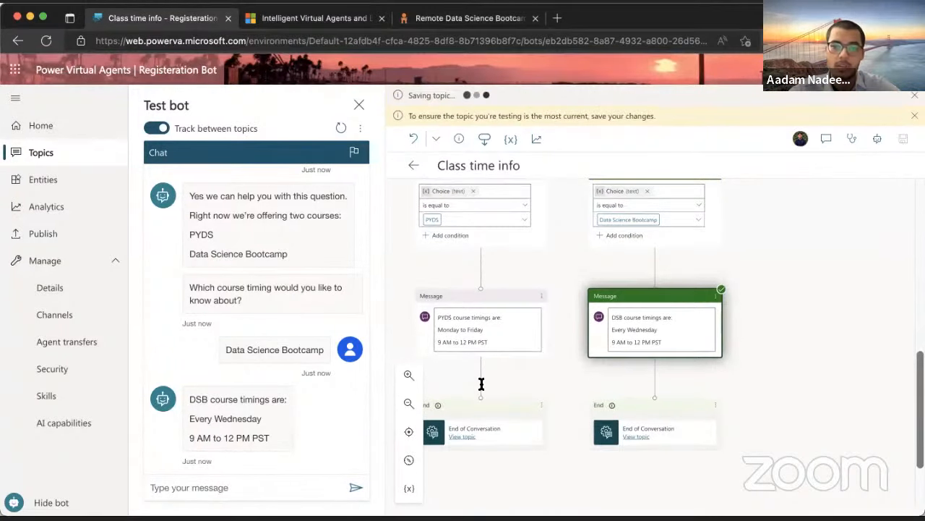
Link the PYDS message into the shared DSB end step and delete the leftover end step
{"action": "left_click_drag", "start_coordinate": [478, 394], "coordinate": [653, 398]}
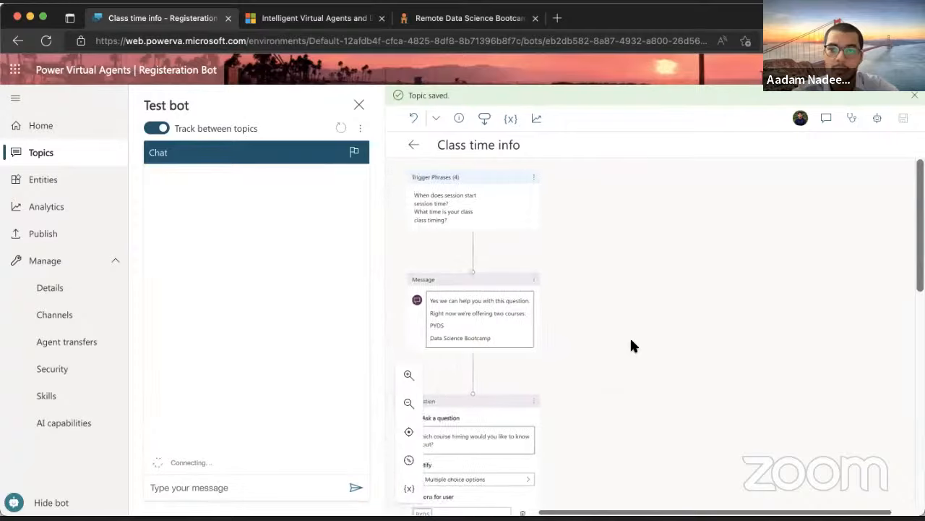
{"action": "scroll", "coordinate": [631, 345], "scroll_direction": "down", "scroll_amount": 10}
{"action": "scroll", "coordinate": [629, 343], "scroll_direction": "up", "scroll_amount": 1}
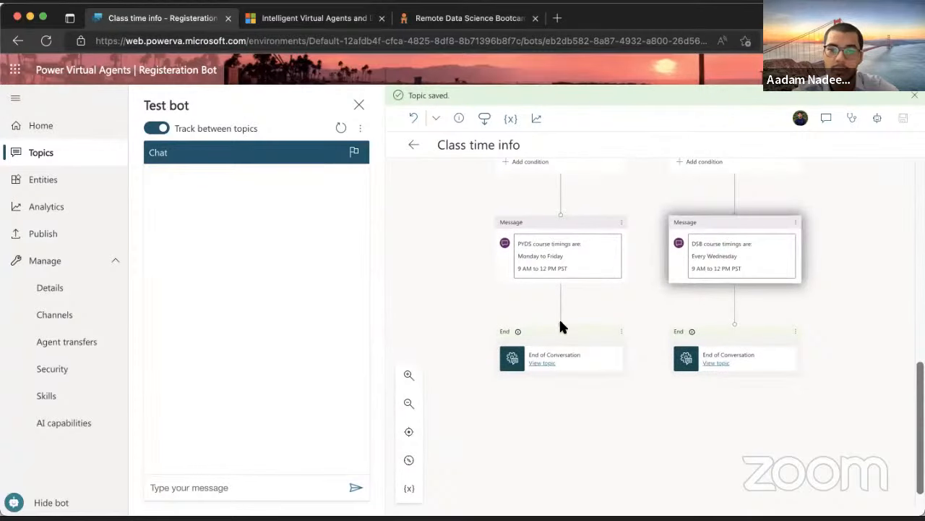
{"action": "left_click_drag", "start_coordinate": [562, 324], "coordinate": [734, 325]}
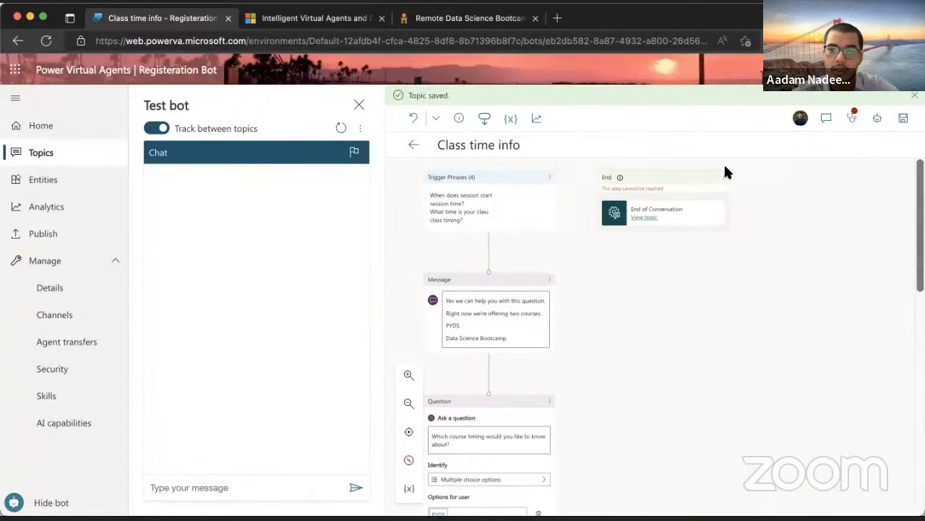
{"action": "left_click", "coordinate": [724, 179]}
{"action": "left_click", "coordinate": [737, 186]}
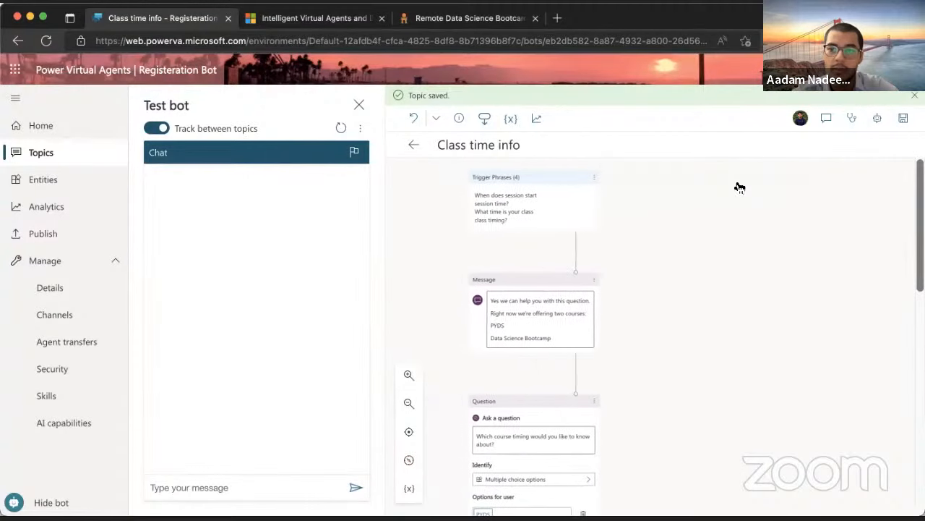
{"action": "scroll", "coordinate": [737, 186], "scroll_direction": "down", "scroll_amount": 10}
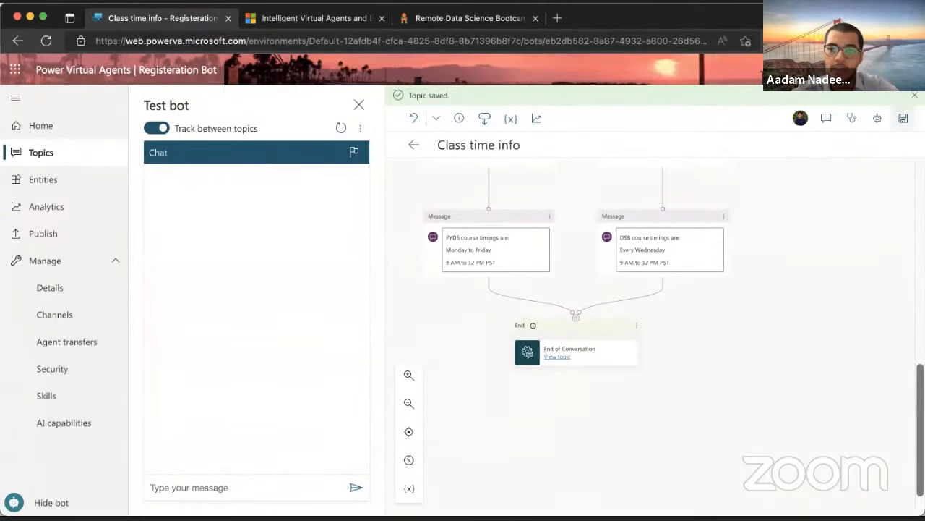
{"action": "left_click", "coordinate": [221, 484]}
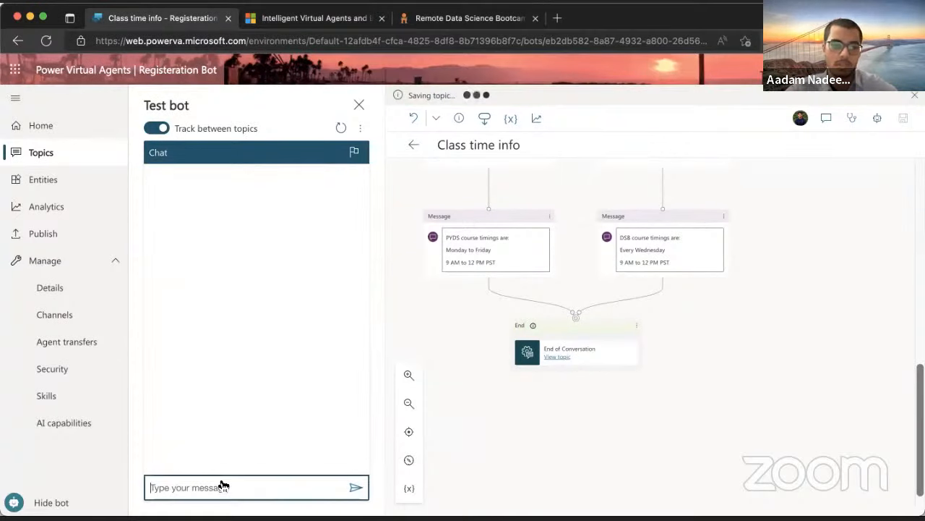
Ask 'What are class timings?' and choose PYDS to get the Monday to Friday timings
{"action": "type", "text": "Wha"}
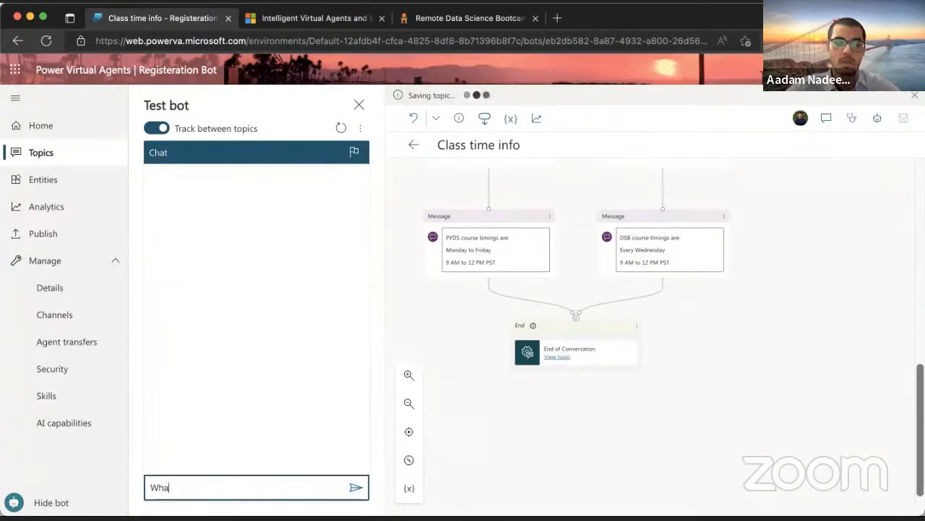
{"action": "type", "text": "t are"}
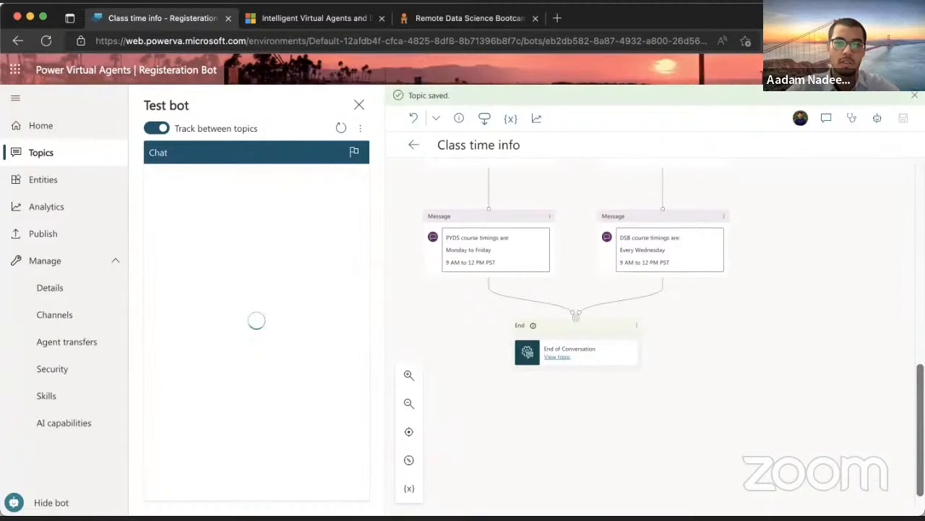
{"action": "left_click", "coordinate": [206, 492]}
{"action": "type", "text": "Wh"}
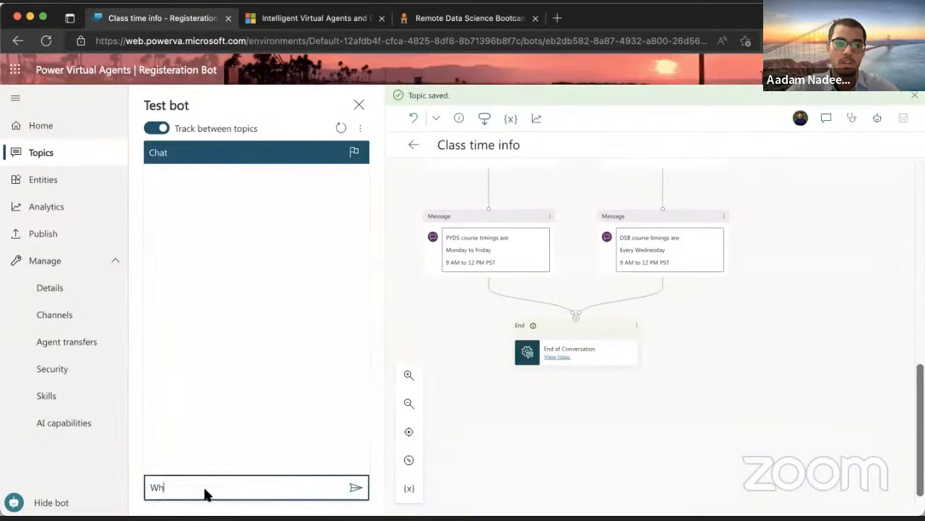
{"action": "type", "text": "at are class timings?"}
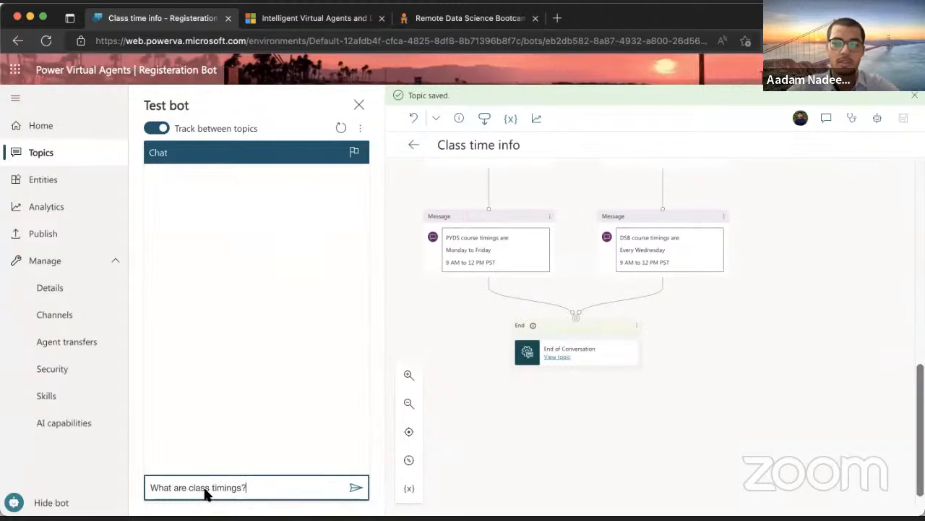
{"action": "key", "text": "Return"}
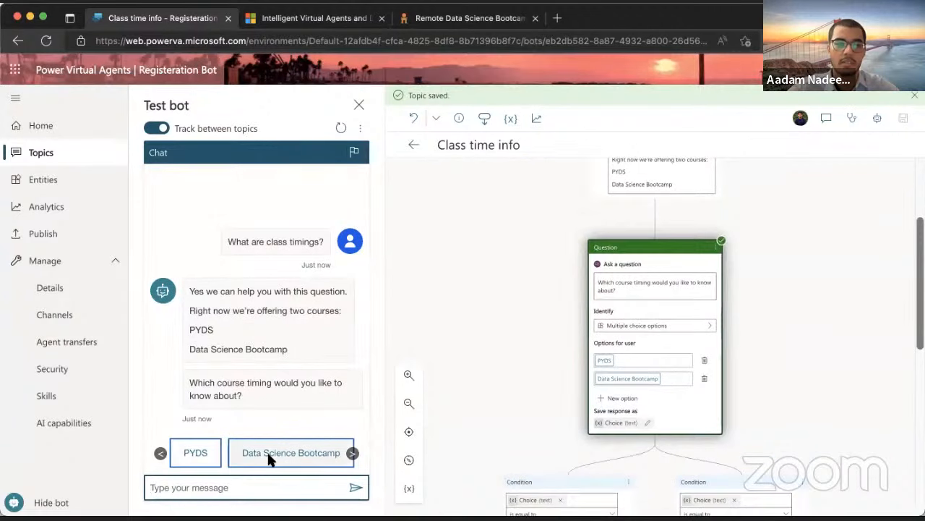
{"action": "left_click", "coordinate": [191, 448]}
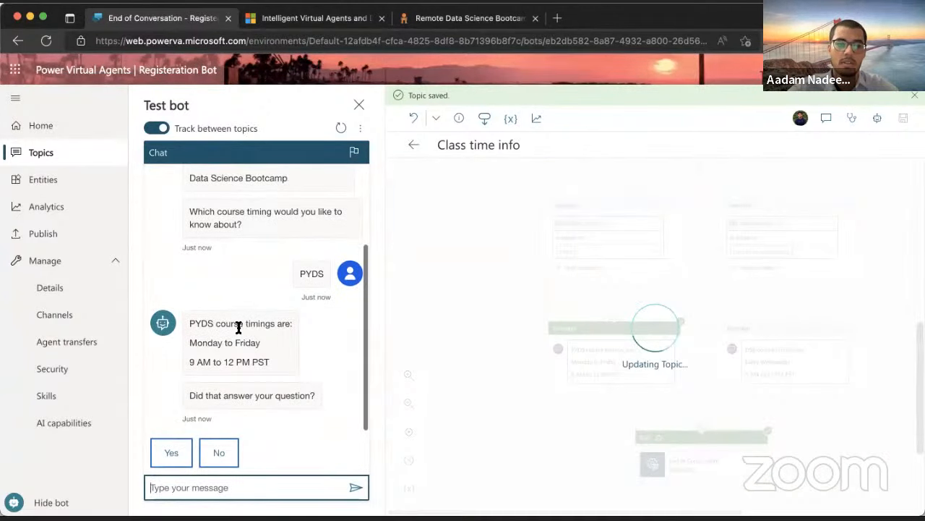
{"action": "left_click_drag", "start_coordinate": [194, 324], "coordinate": [277, 362]}
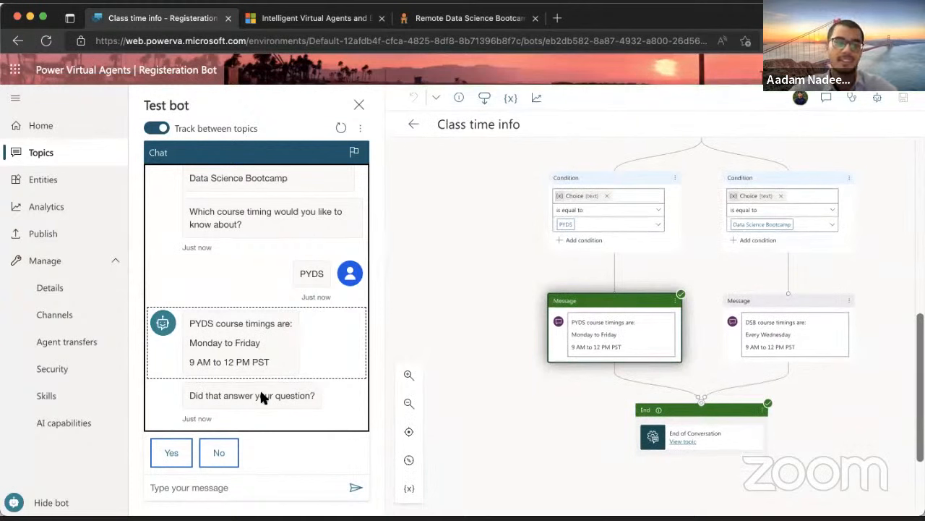
Confirm the answer helped, give a four-star rating, and decline further help
{"action": "left_click", "coordinate": [169, 451]}
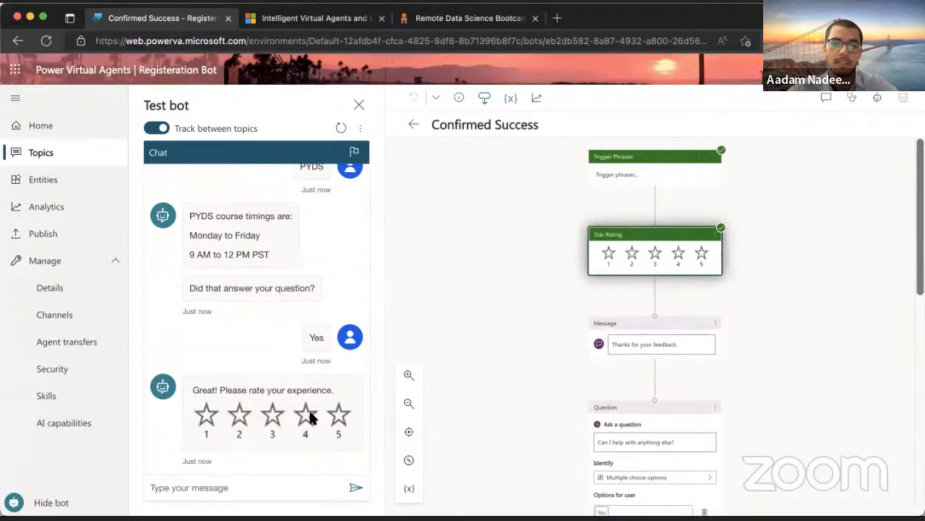
{"action": "left_click", "coordinate": [308, 415]}
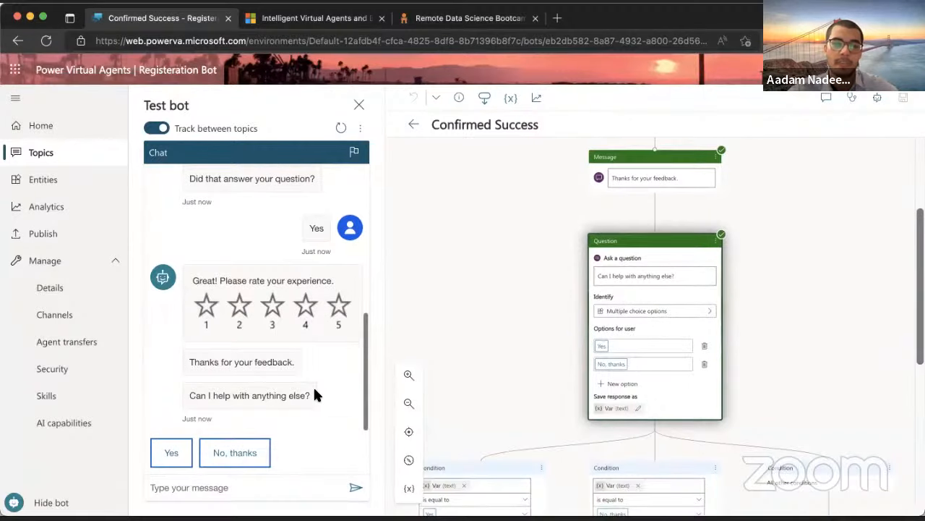
{"action": "left_click", "coordinate": [225, 448]}
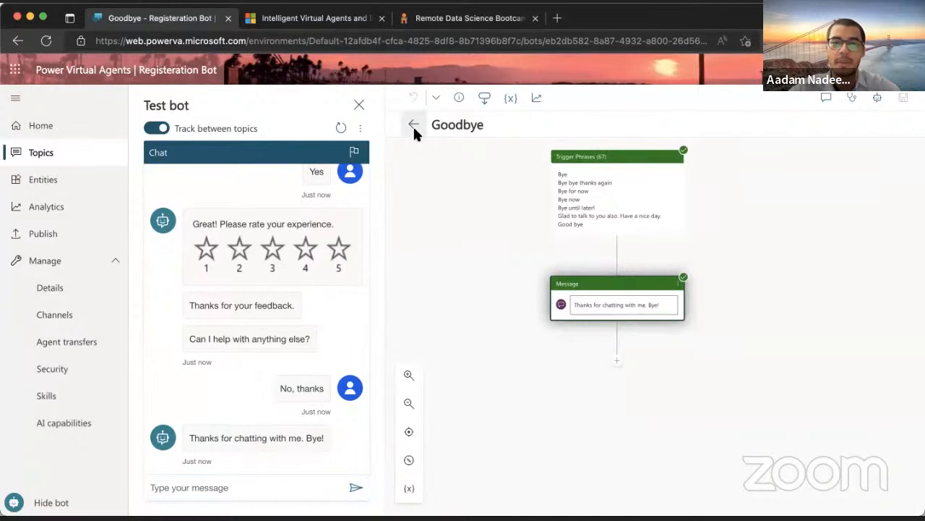
Reopen Class time info, scroll through its finished flow, and return to the Topics list
{"action": "left_click", "coordinate": [414, 125]}
{"action": "left_click", "coordinate": [516, 256]}
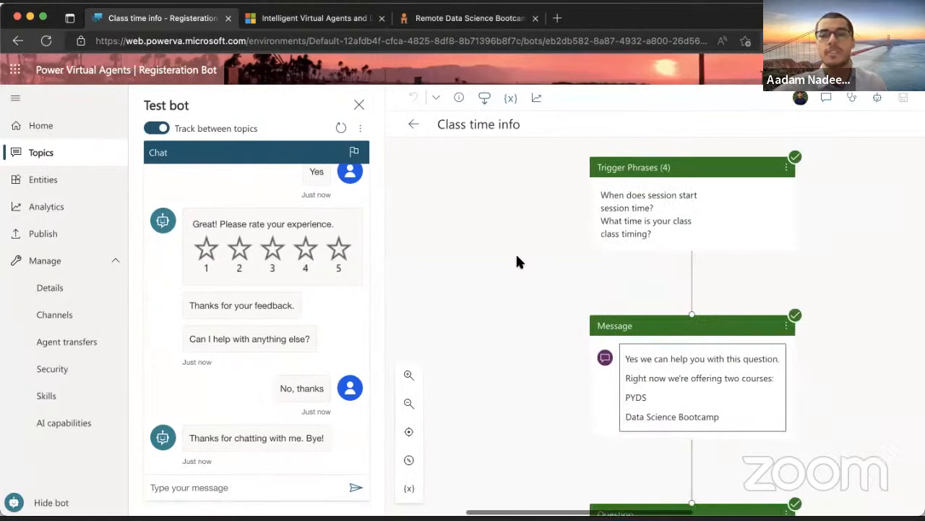
{"action": "scroll", "coordinate": [528, 253], "scroll_direction": "down", "scroll_amount": 10}
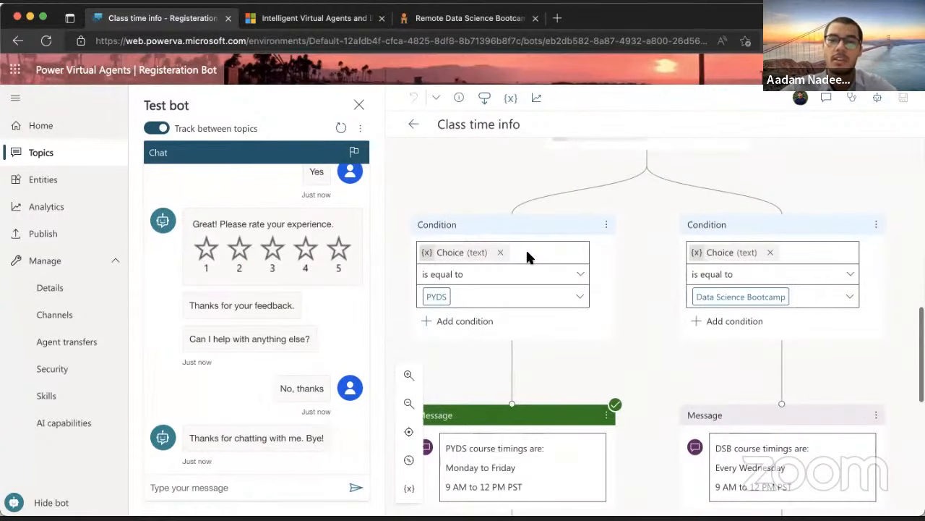
{"action": "scroll", "coordinate": [527, 257], "scroll_direction": "down", "scroll_amount": 5}
{"action": "scroll", "coordinate": [527, 257], "scroll_direction": "down", "scroll_amount": 3}
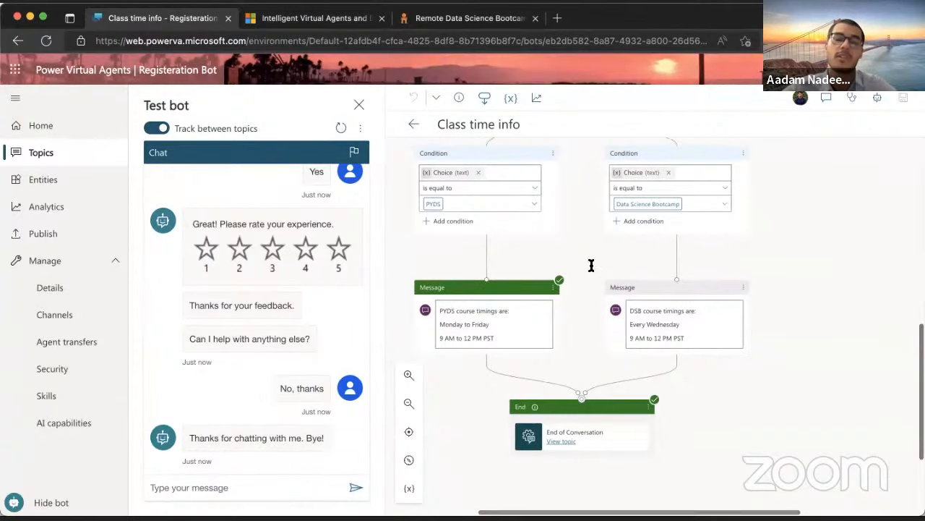
{"action": "scroll", "coordinate": [527, 273], "scroll_direction": "up", "scroll_amount": 1}
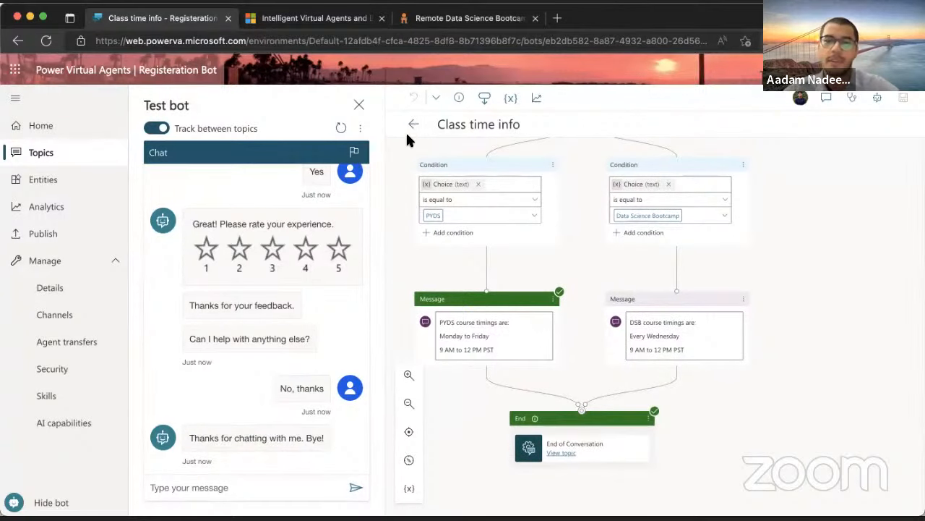
{"action": "left_click", "coordinate": [412, 124]}
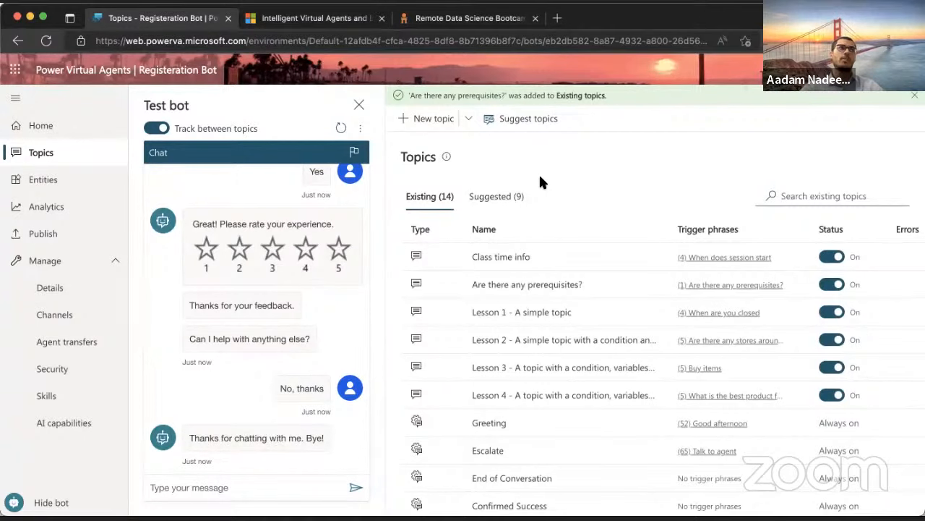
Create a new topic named 'Registeration'
{"action": "left_click", "coordinate": [450, 120]}
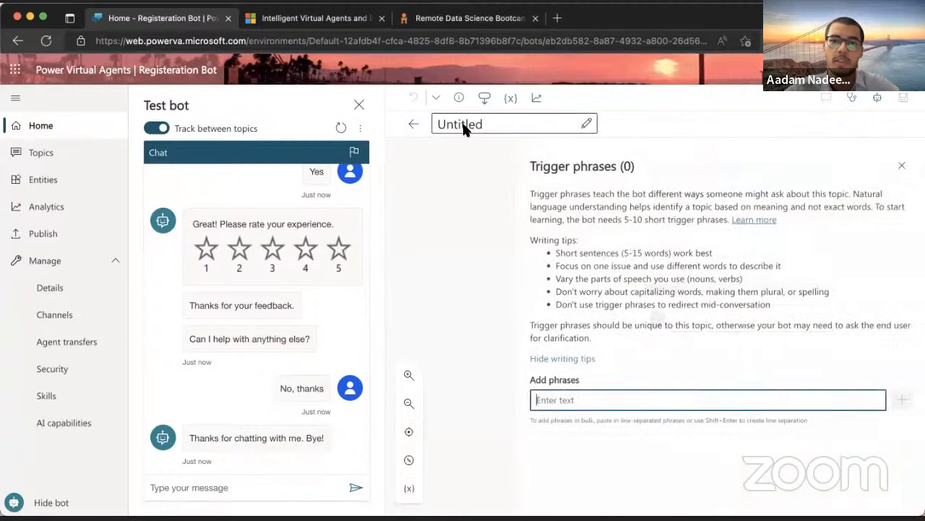
{"action": "left_click", "coordinate": [463, 126]}
{"action": "type", "text": "Reg"}
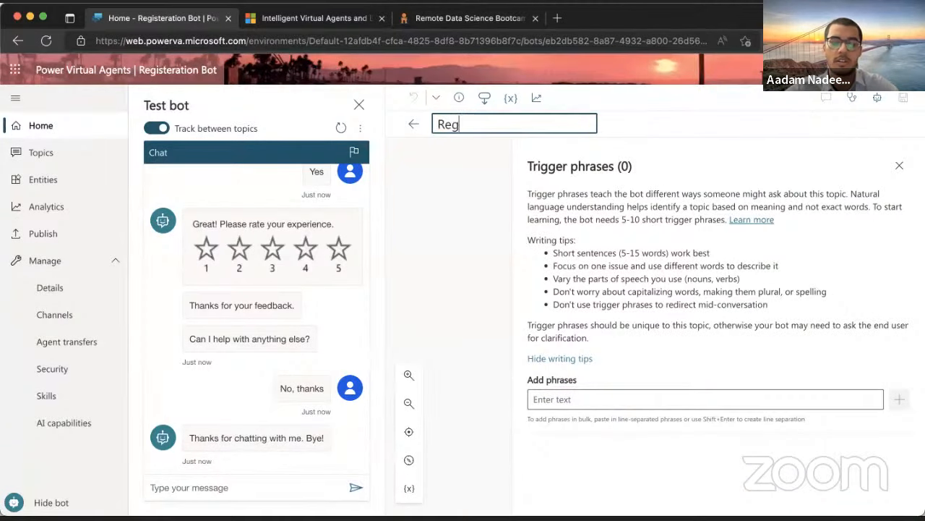
{"action": "type", "text": "istera"}
{"action": "key", "text": "BackSpace"}
{"action": "key", "text": "BackSpace"}
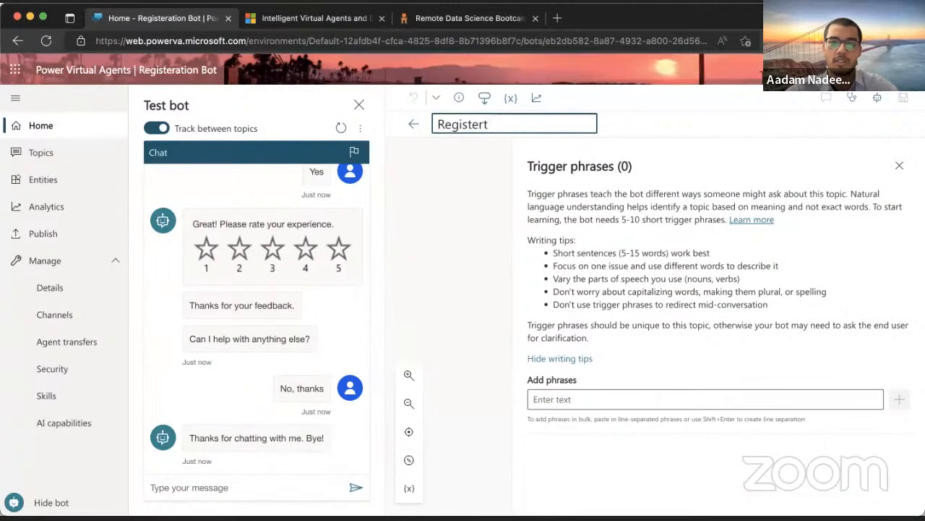
{"action": "type", "text": "ra"}
{"action": "key", "text": "BackSpace"}
{"action": "key", "text": "BackSpace"}
{"action": "key", "text": "BackSpace"}
{"action": "type", "text": "ration"}
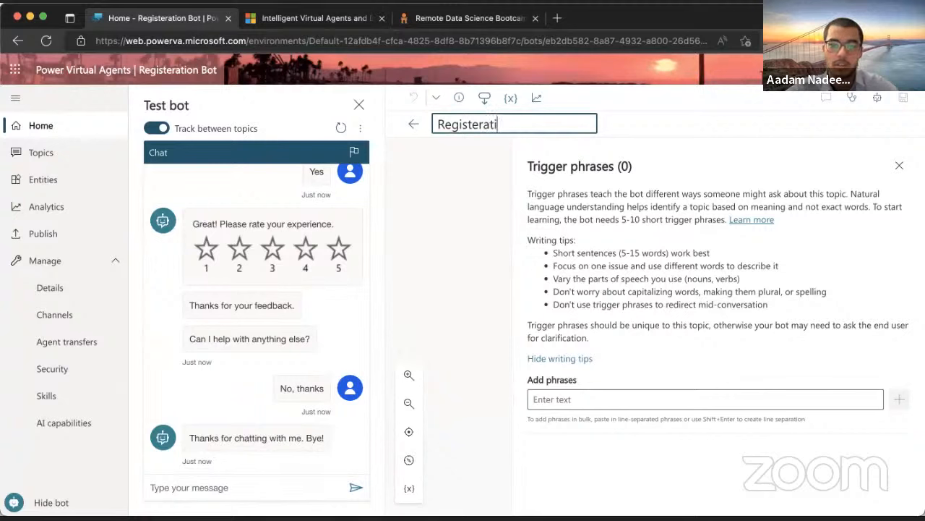
Add trigger phrases 'register for course', 'class registeration', 'sign up for session' and 'sign up for class'
{"action": "left_click", "coordinate": [606, 400]}
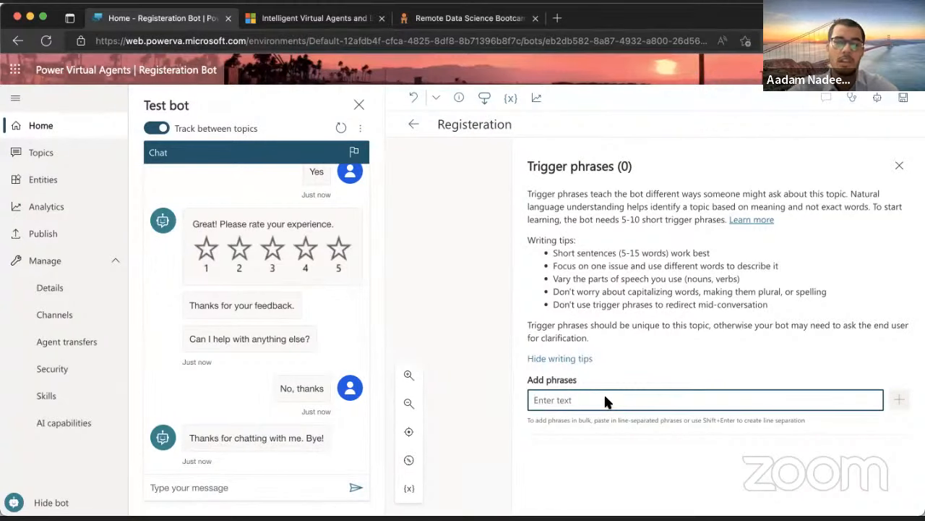
{"action": "type", "text": "regis"}
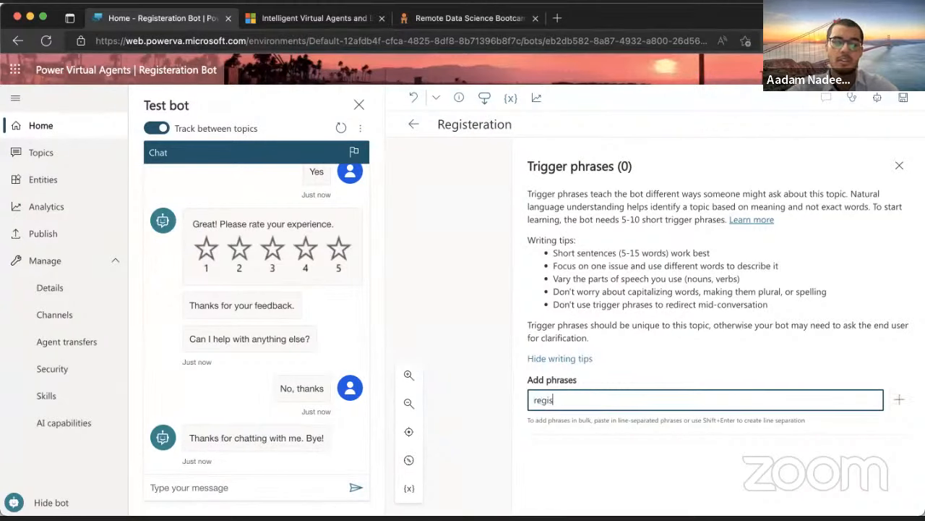
{"action": "type", "text": "ter for course"}
{"action": "key", "text": "Return"}
{"action": "type", "text": "class registeration"}
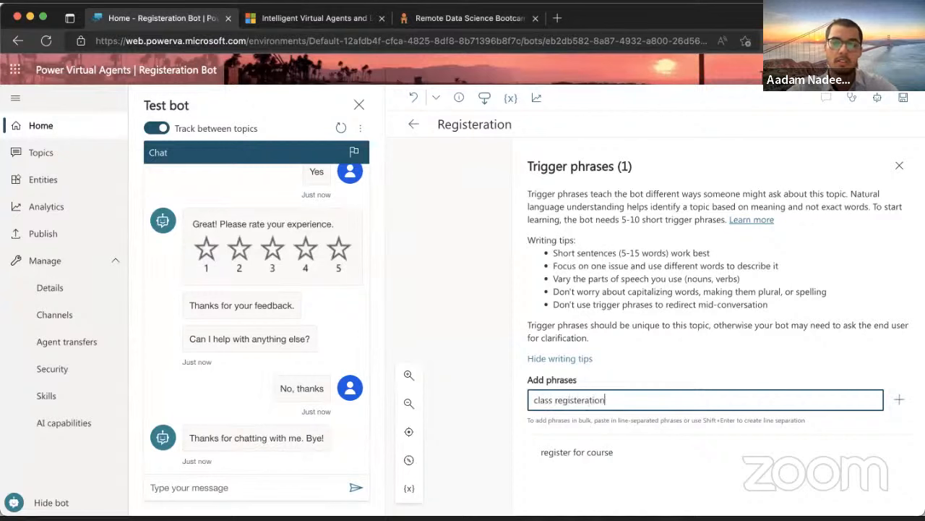
{"action": "key", "text": "Return"}
{"action": "type", "text": "sign"}
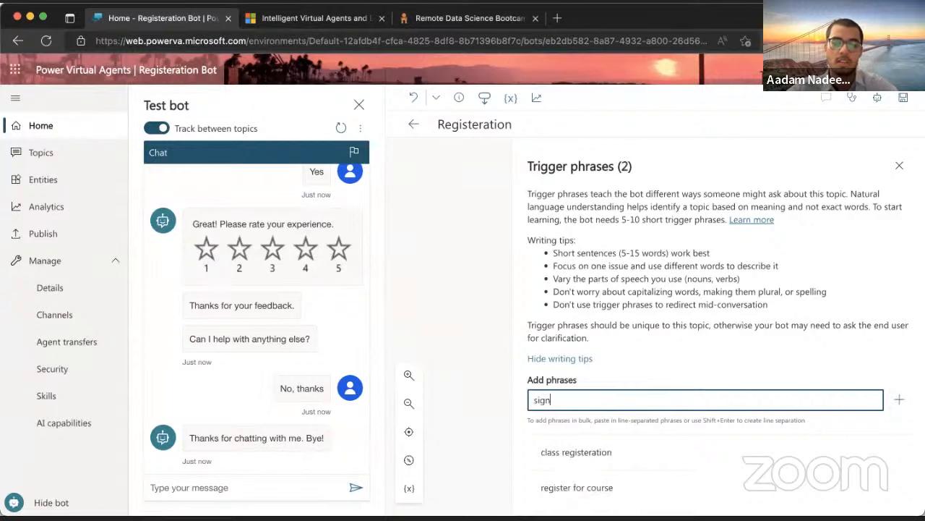
{"action": "type", "text": " up for session"}
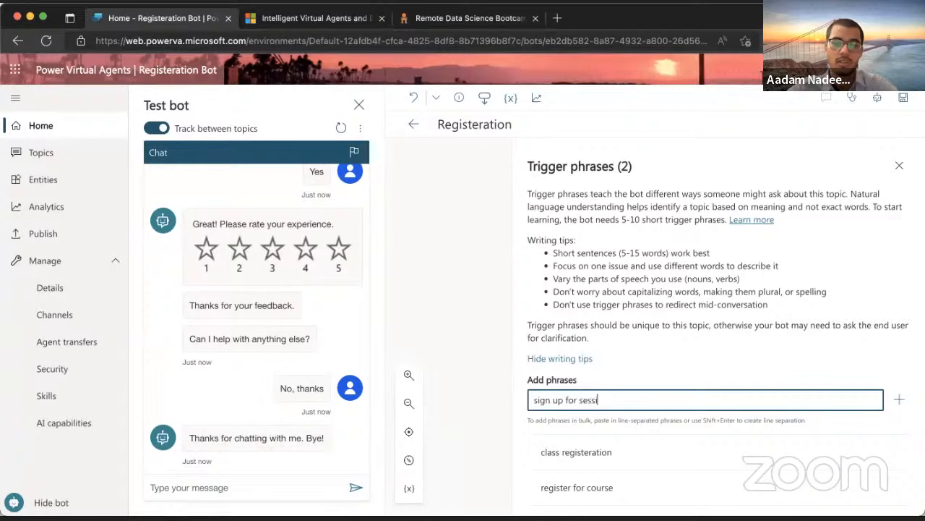
{"action": "key", "text": "Return"}
{"action": "type", "text": "sign u"}
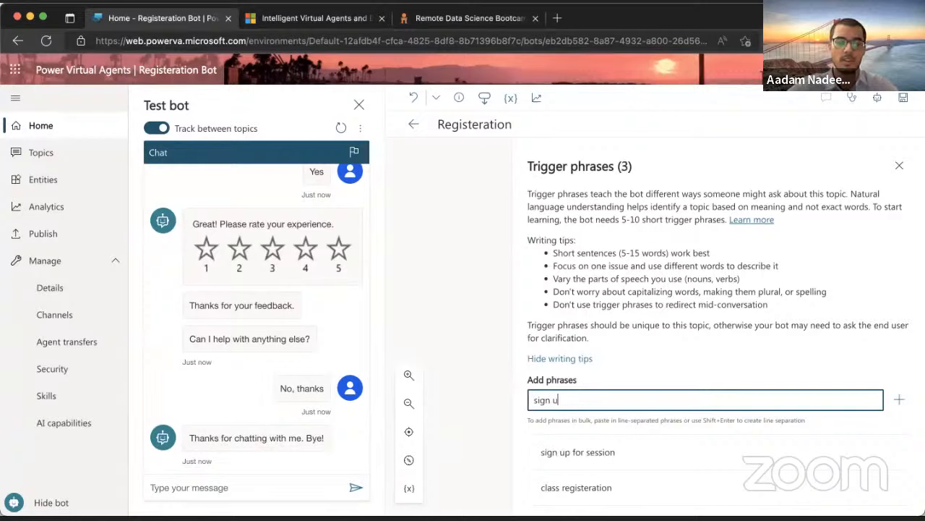
{"action": "type", "text": "p for class"}
{"action": "key", "text": "Return"}
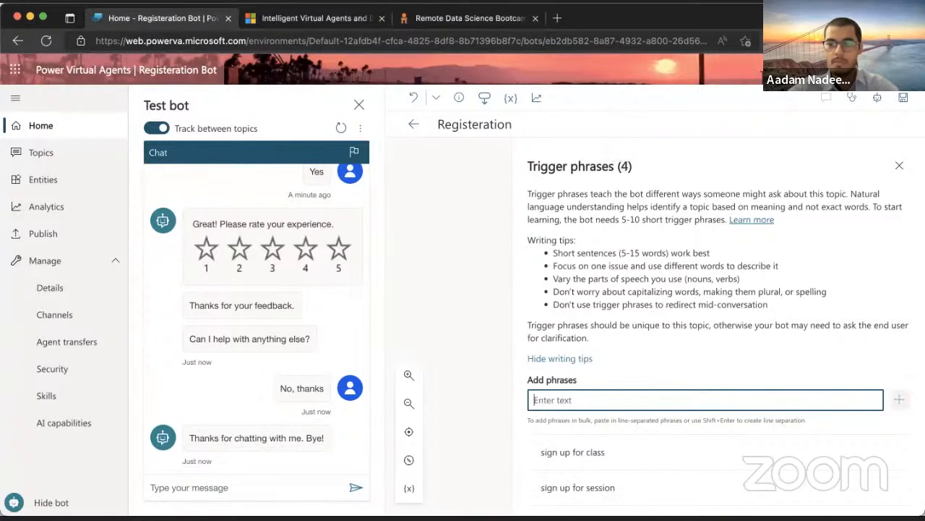
{"action": "left_click", "coordinate": [900, 164]}
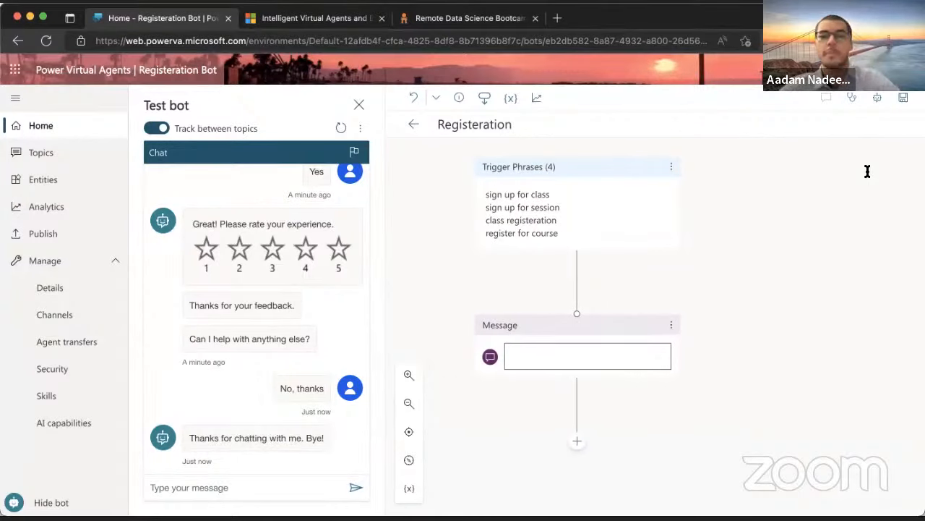
Write the message's first line: 'Hi, thank you for taking an interest in our courses.'
{"action": "scroll", "coordinate": [641, 242], "scroll_direction": "down", "scroll_amount": 1}
{"action": "scroll", "coordinate": [640, 242], "scroll_direction": "up", "scroll_amount": 1}
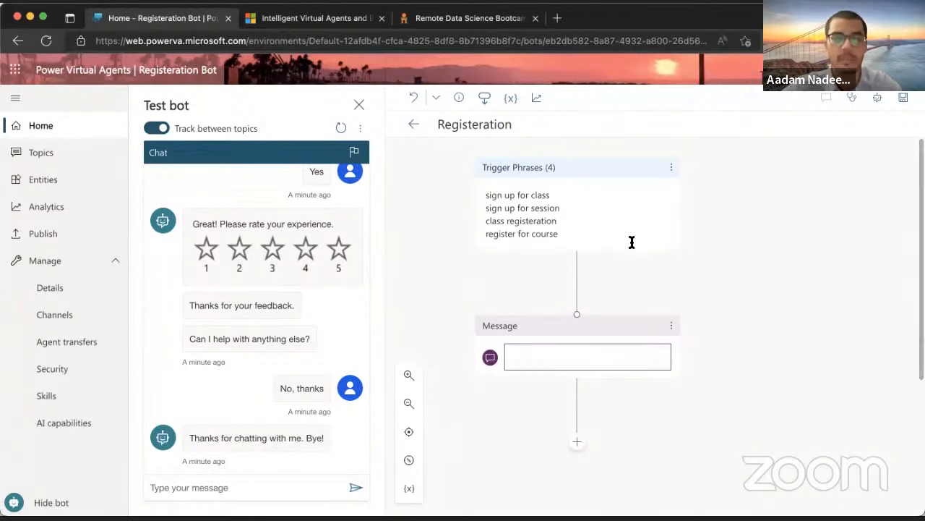
{"action": "left_click", "coordinate": [599, 356]}
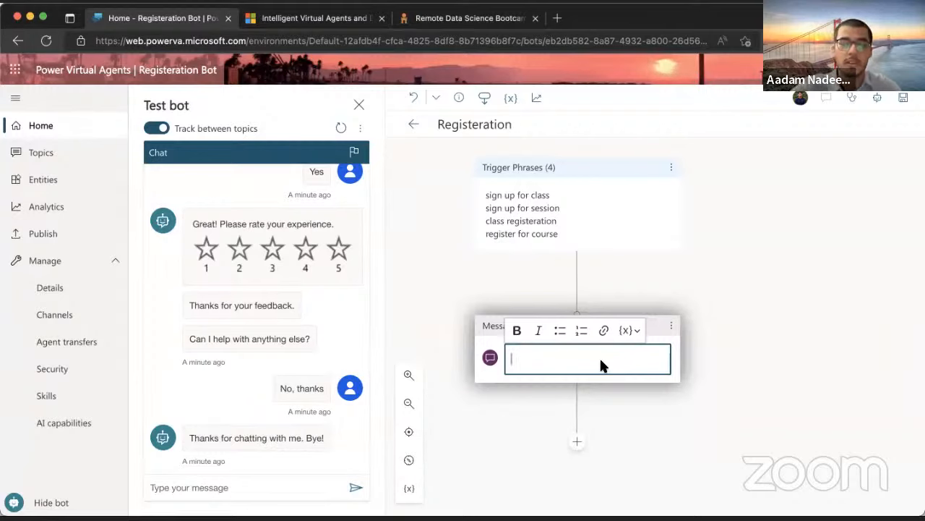
{"action": "type", "text": "Hi"}
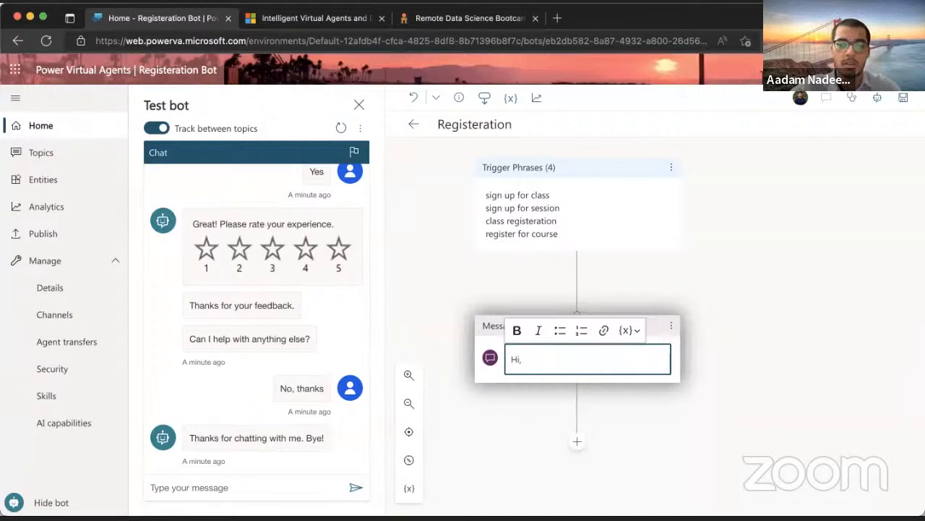
{"action": "type", "text": ", we"}
{"action": "key", "text": "BackSpace"}
{"action": "key", "text": "BackSpace"}
{"action": "type", "text": "t"}
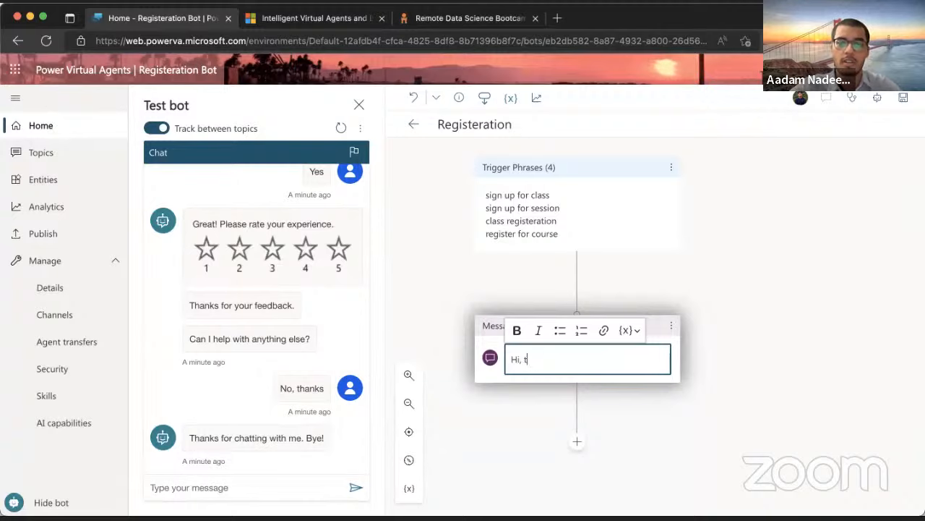
{"action": "type", "text": "hank you for t"}
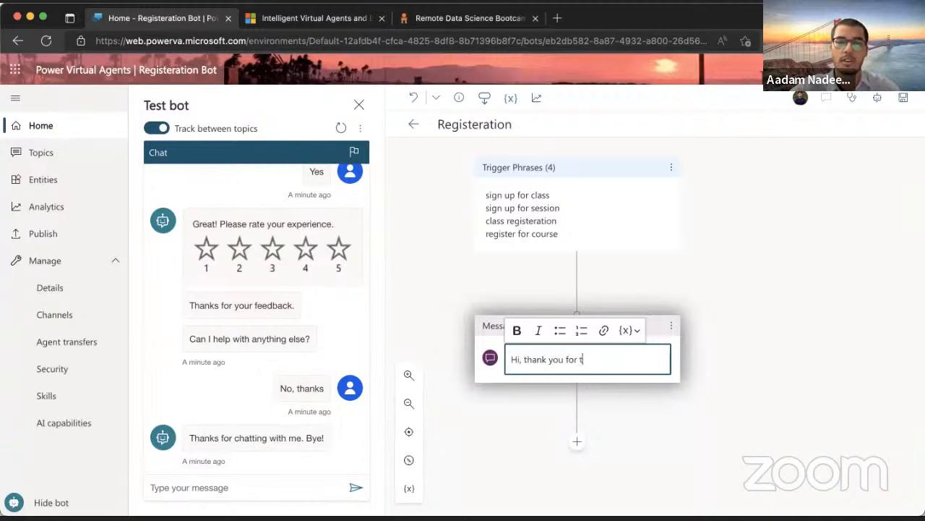
{"action": "type", "text": "aking an interest"}
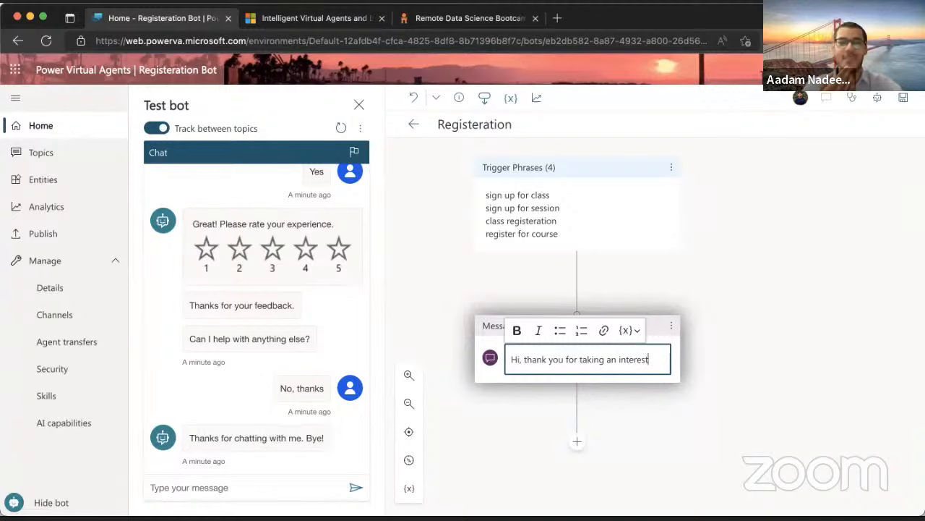
{"action": "type", "text": "in our co"}
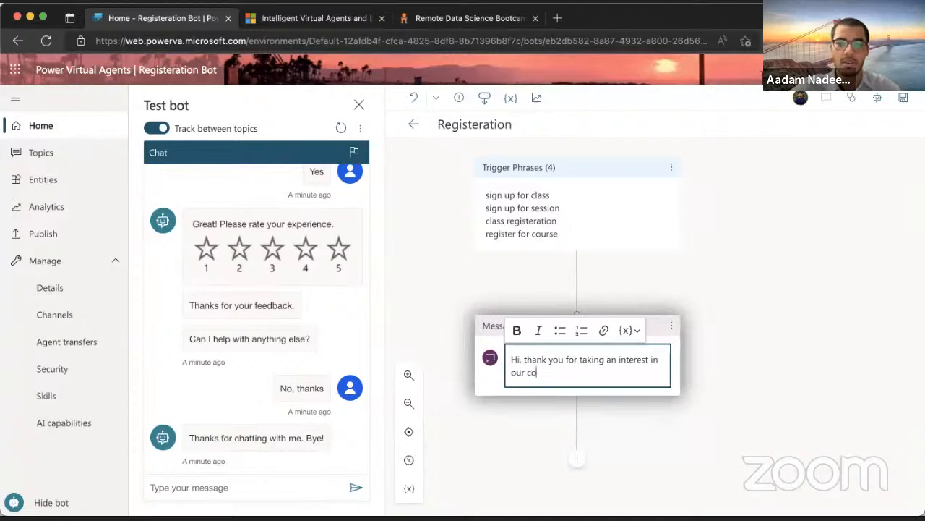
{"action": "type", "text": "urses"}
{"action": "type", "text": "."}
{"action": "key", "text": "Return"}
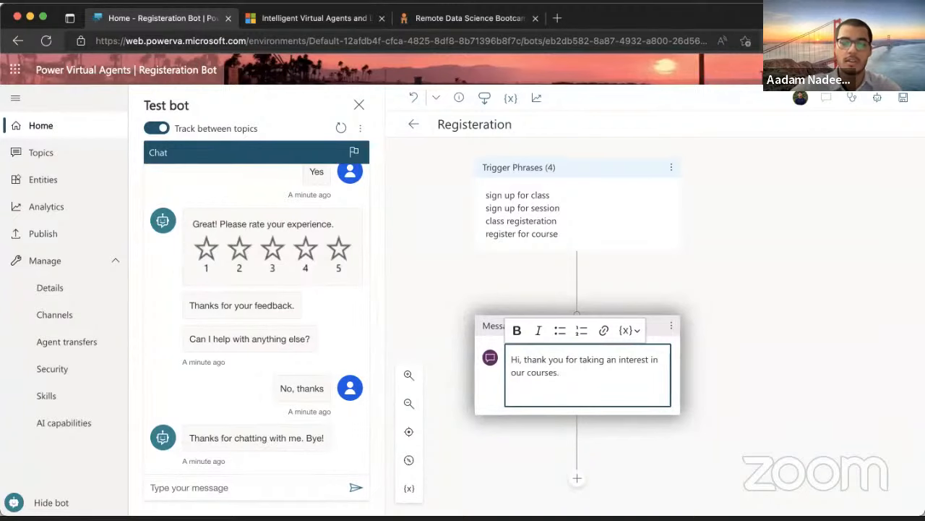
Add a second line asking which course the user is interested in
{"action": "type", "text": "Please t"}
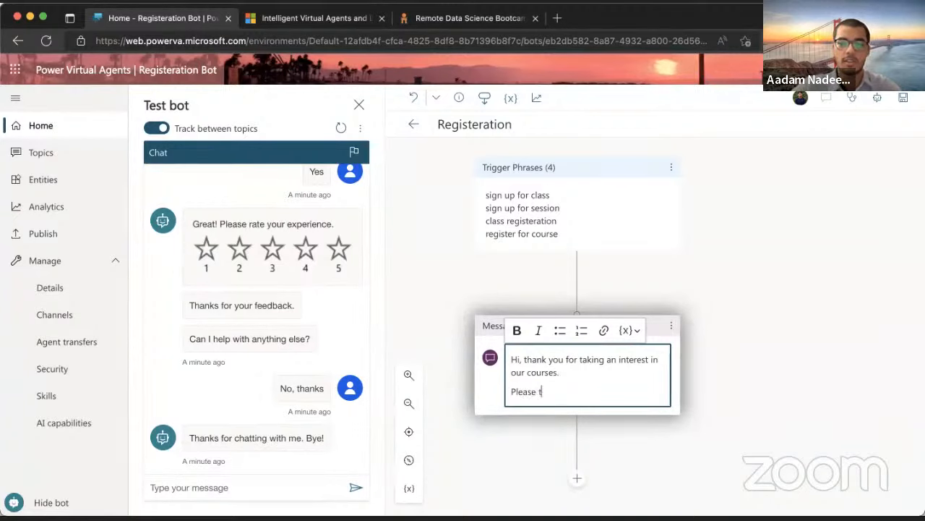
{"action": "type", "text": "ell us which "}
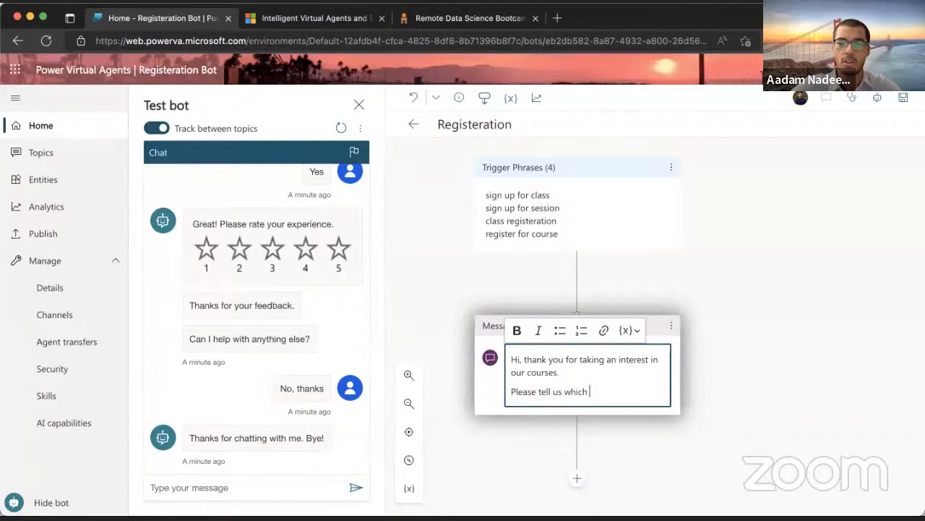
{"action": "type", "text": "course a"}
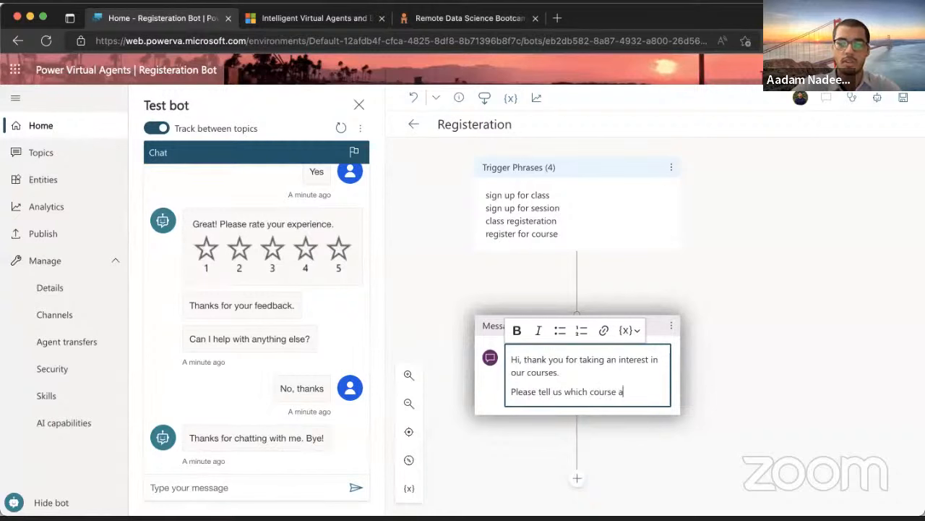
{"action": "key", "text": "BackSpace"}
{"action": "key", "text": "BackSpace"}
{"action": "key", "text": "BackSpace"}
{"action": "key", "text": "BackSpace"}
{"action": "key", "text": "BackSpace"}
{"action": "key", "text": "BackSpace"}
{"action": "key", "text": "BackSpace"}
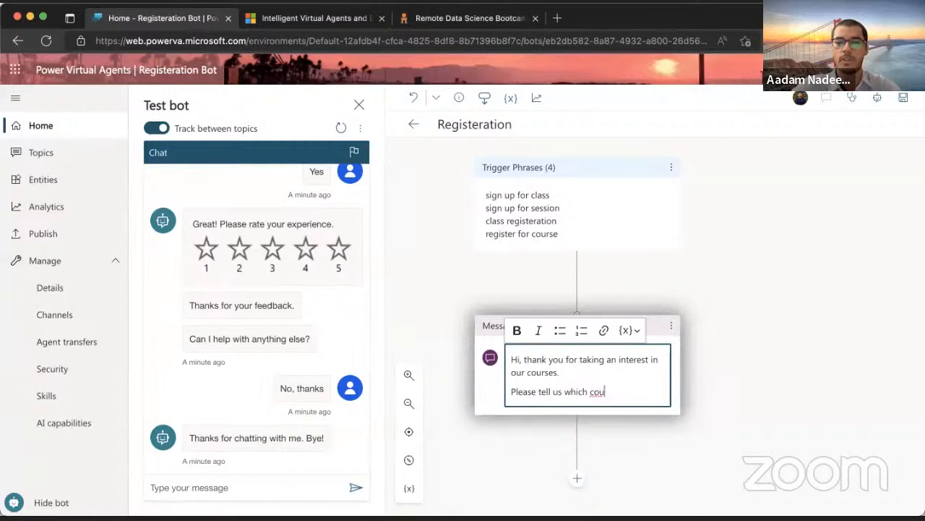
{"action": "type", "text": "ourse are yo"}
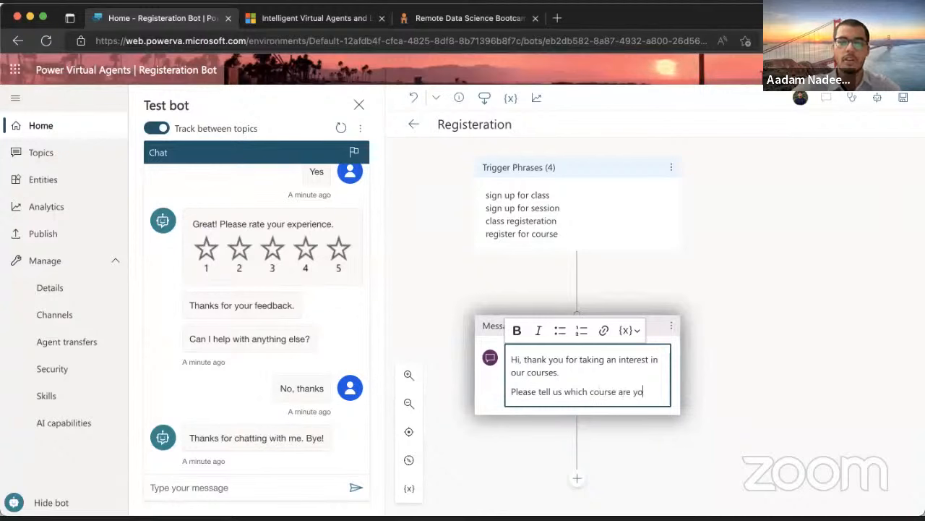
{"action": "type", "text": "u intere"}
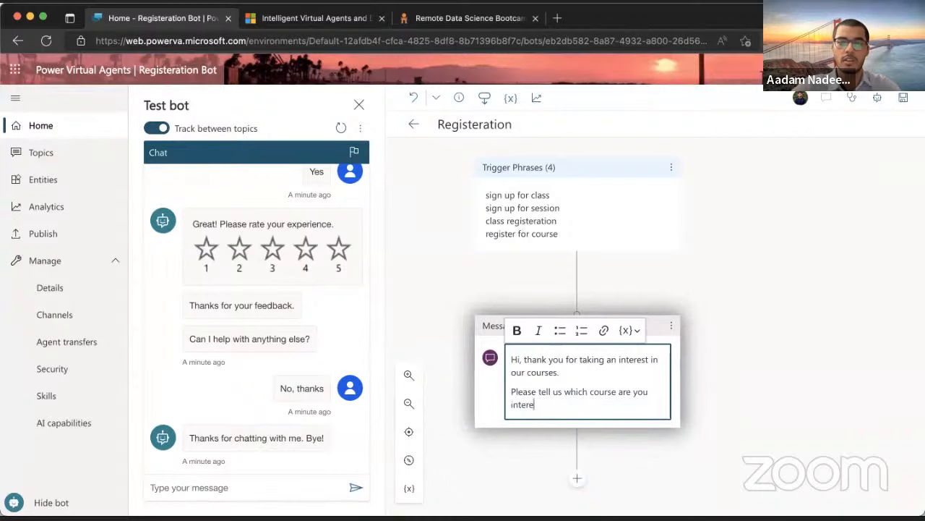
{"action": "type", "text": "sted in?"}
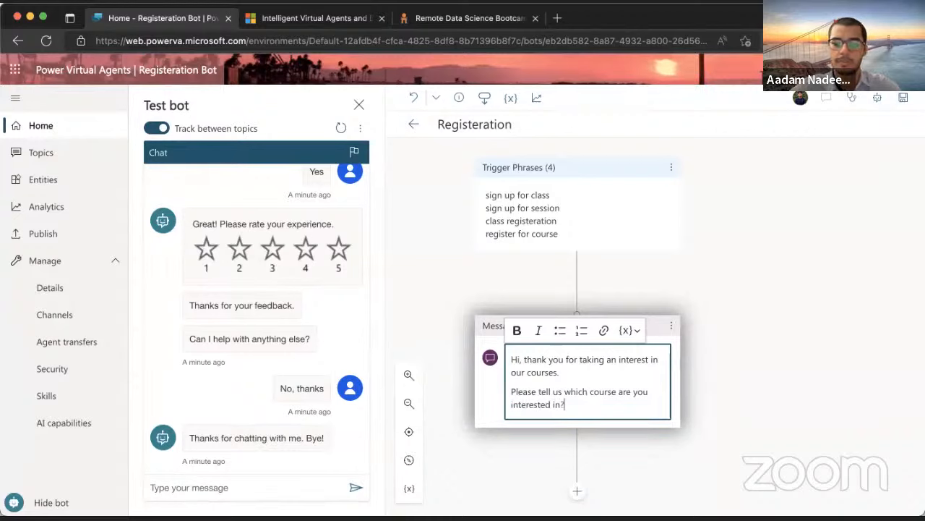
{"action": "scroll", "coordinate": [627, 355], "scroll_direction": "down", "scroll_amount": 2}
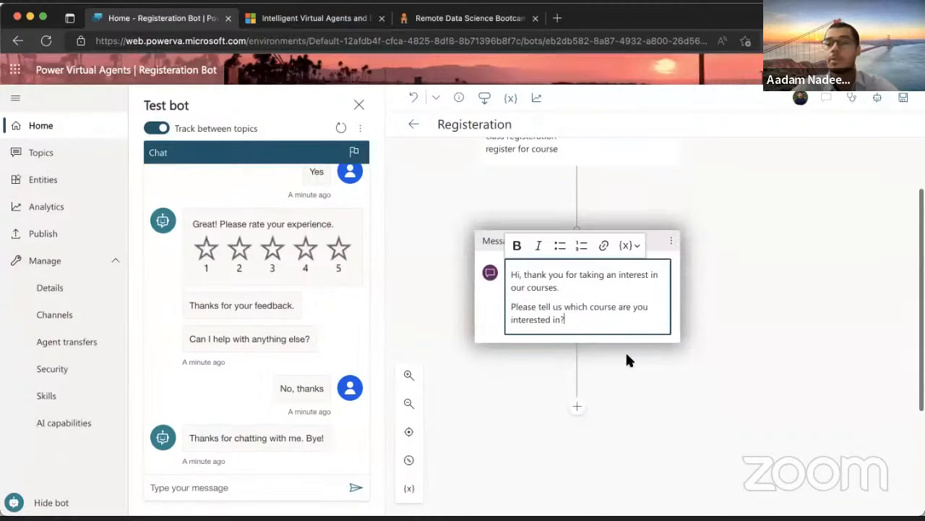
Add a question step after the message, moving the course question sentence into its prompt
{"action": "left_click", "coordinate": [576, 405]}
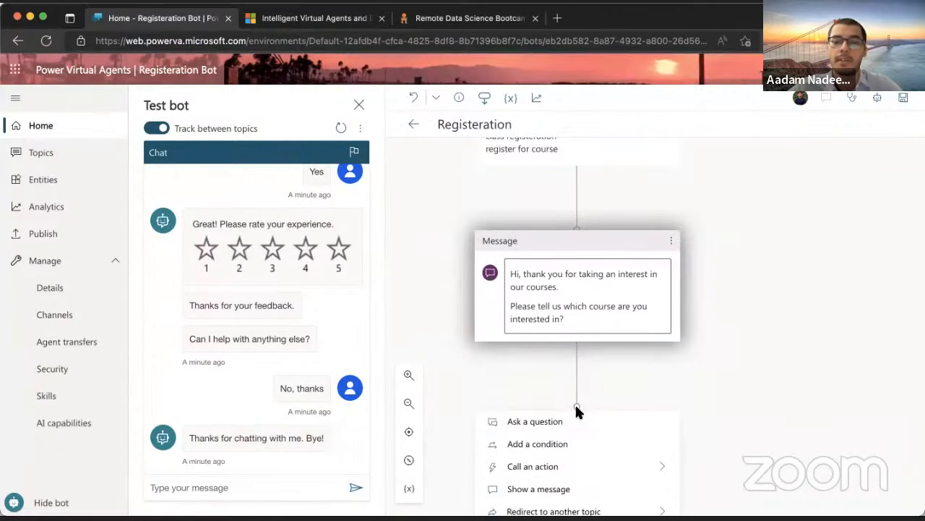
{"action": "left_click", "coordinate": [569, 362]}
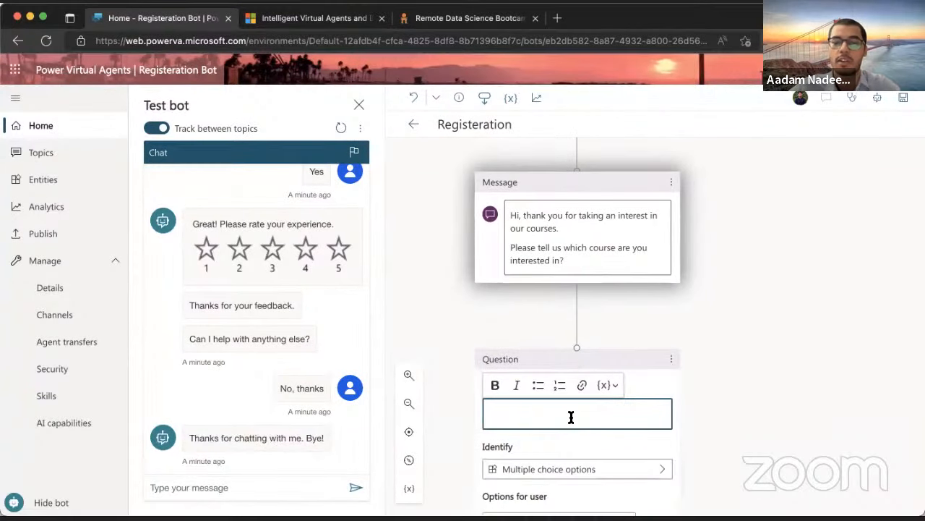
{"action": "scroll", "coordinate": [571, 416], "scroll_direction": "down", "scroll_amount": 1}
{"action": "scroll", "coordinate": [571, 419], "scroll_direction": "down", "scroll_amount": 1}
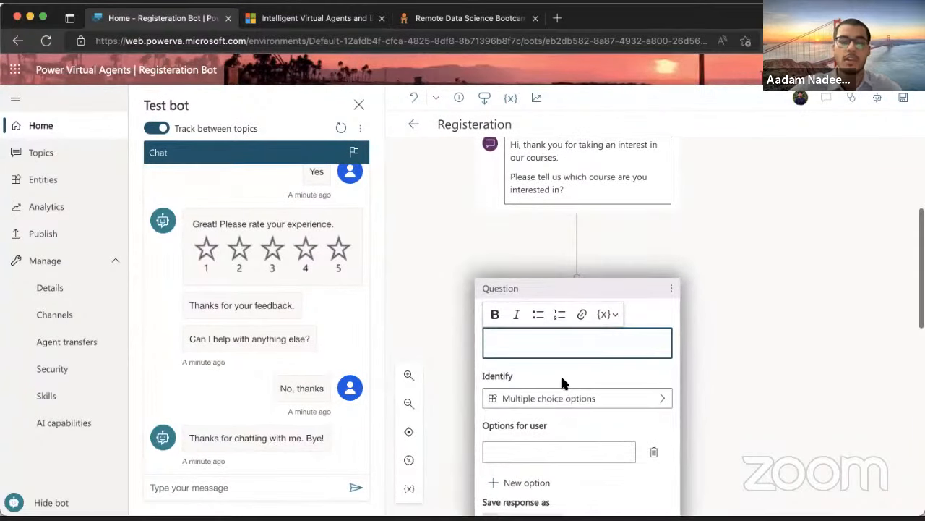
{"action": "left_click_drag", "start_coordinate": [595, 191], "coordinate": [510, 177]}
{"action": "key", "text": "ctrl+c"}
{"action": "key", "text": "BackSpace"}
{"action": "key", "text": "BackSpace"}
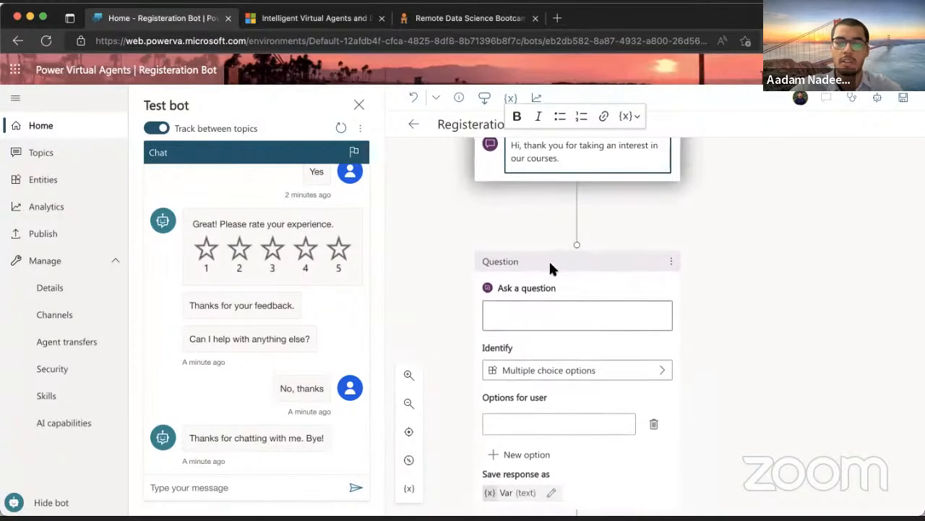
{"action": "left_click", "coordinate": [553, 306]}
{"action": "key", "text": "ctrl+v"}
{"action": "scroll", "coordinate": [554, 362], "scroll_direction": "down", "scroll_amount": 3}
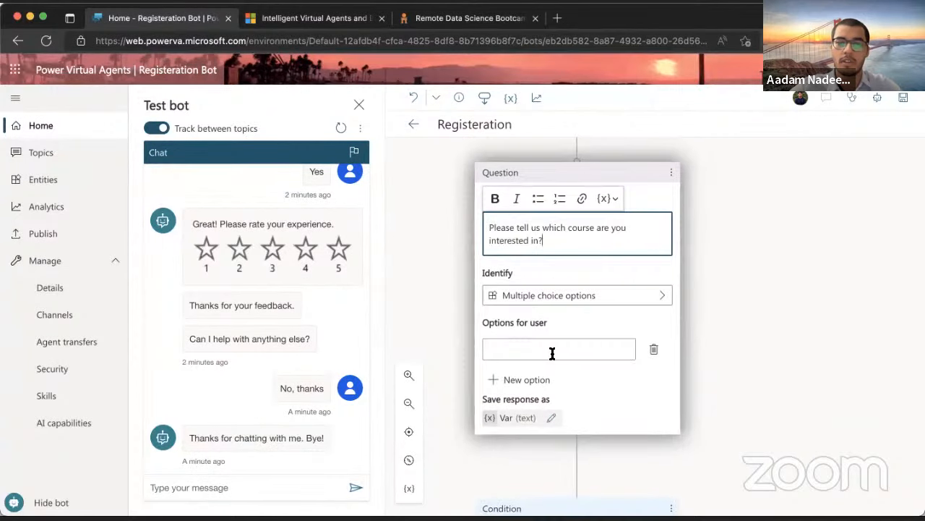
Give the question the options Python and PowerBi, and bring up its response variable's properties
{"action": "left_click", "coordinate": [552, 352]}
{"action": "type", "text": "PYDS"}
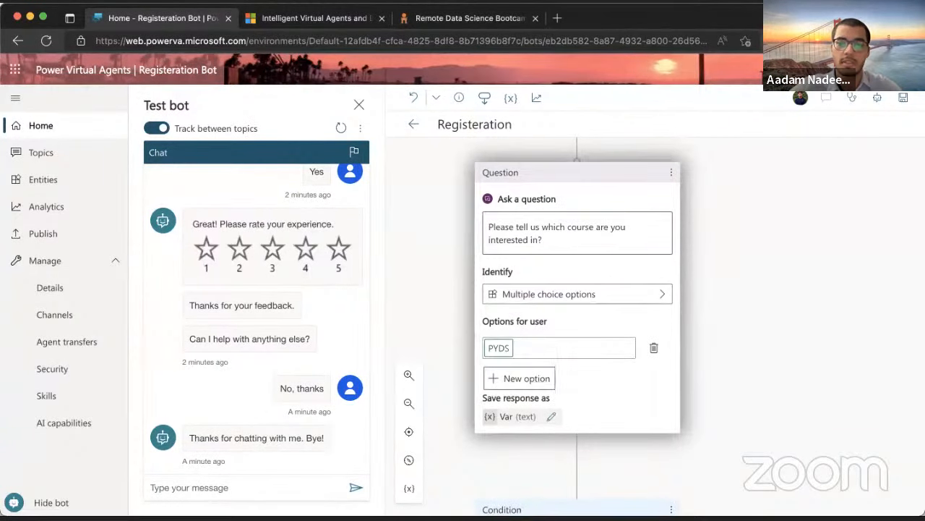
{"action": "left_click", "coordinate": [522, 379]}
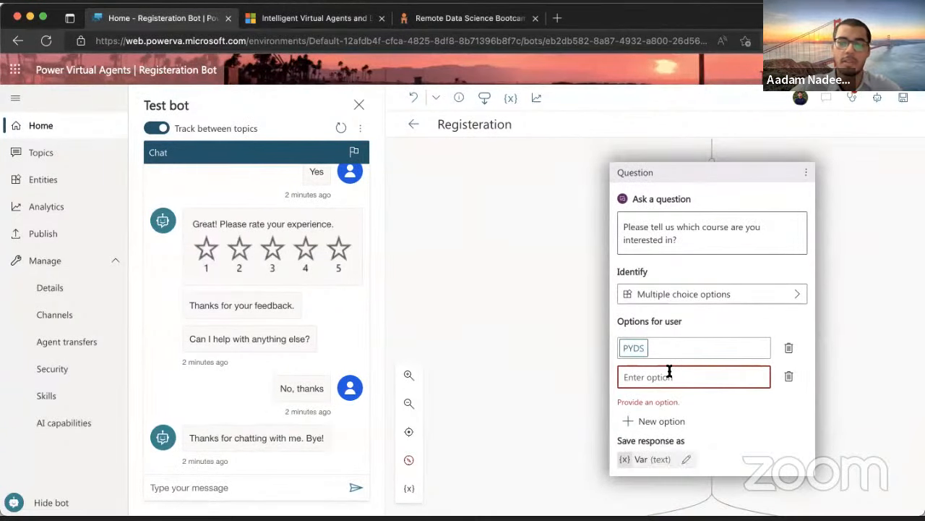
{"action": "type", "text": "PowerBi"}
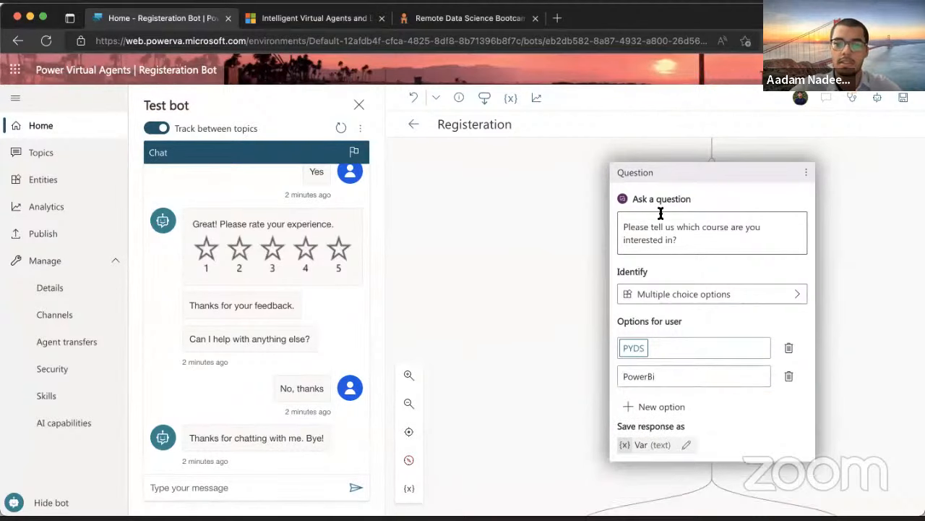
{"action": "left_click", "coordinate": [630, 346]}
{"action": "key", "text": "BackSpace"}
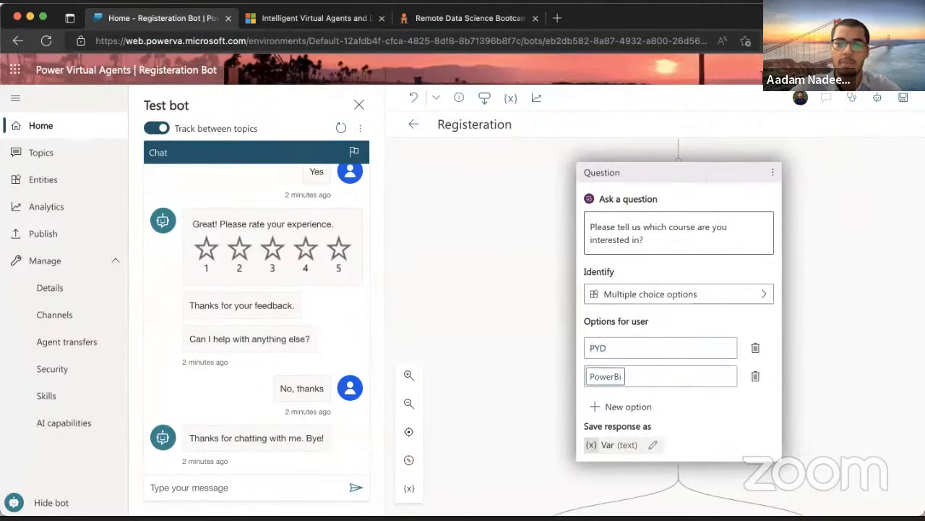
{"action": "type", "text": "ython"}
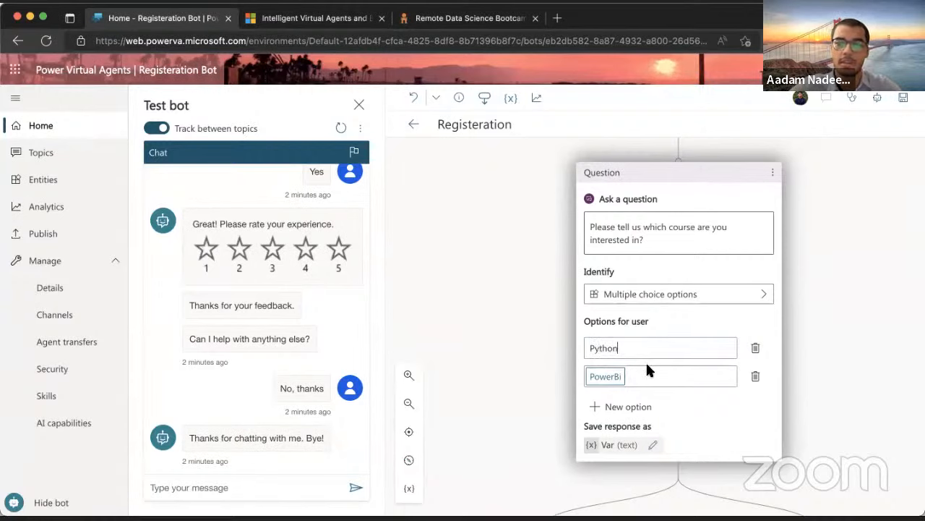
{"action": "left_click", "coordinate": [519, 425]}
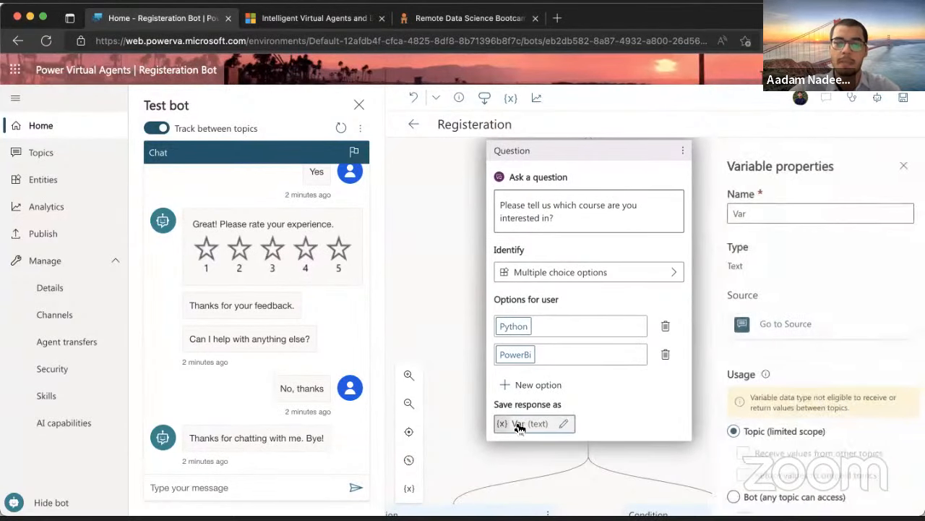
Rename the course answer variable from Var to Course and close Variable properties
{"action": "left_click", "coordinate": [768, 213]}
{"action": "double_click", "coordinate": [743, 213]}
{"action": "type", "text": "cour"}
{"action": "key", "text": "BackSpace"}
{"action": "key", "text": "BackSpace"}
{"action": "key", "text": "BackSpace"}
{"action": "type", "text": "ourse"}
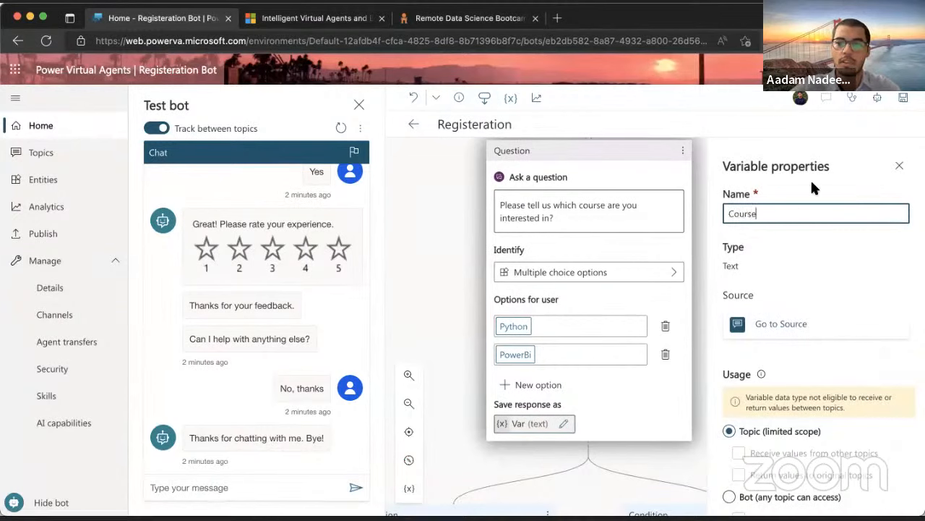
{"action": "scroll", "coordinate": [755, 248], "scroll_direction": "down", "scroll_amount": 1}
{"action": "scroll", "coordinate": [754, 245], "scroll_direction": "down", "scroll_amount": 1}
{"action": "scroll", "coordinate": [754, 245], "scroll_direction": "up", "scroll_amount": 2}
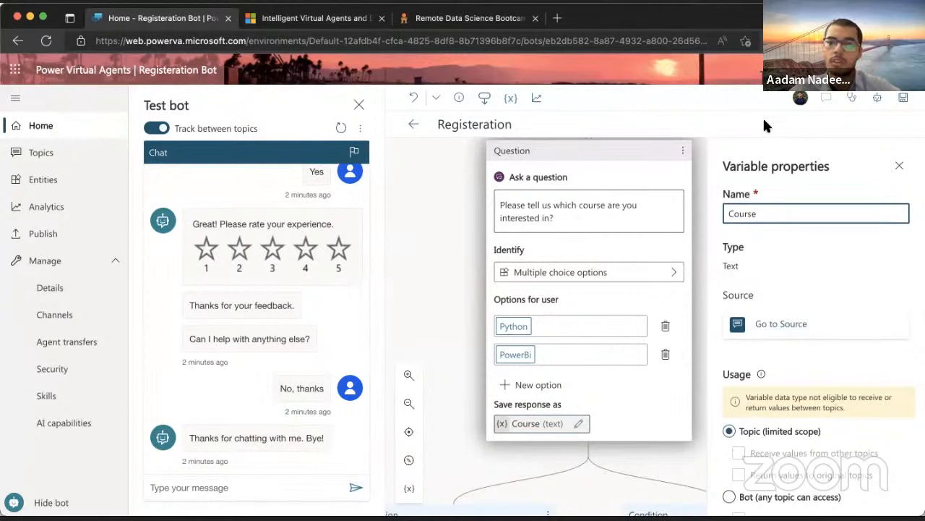
{"action": "left_click", "coordinate": [897, 168]}
Delete the PowerBi condition branch from the topic
{"action": "scroll", "coordinate": [656, 259], "scroll_direction": "down", "scroll_amount": 5}
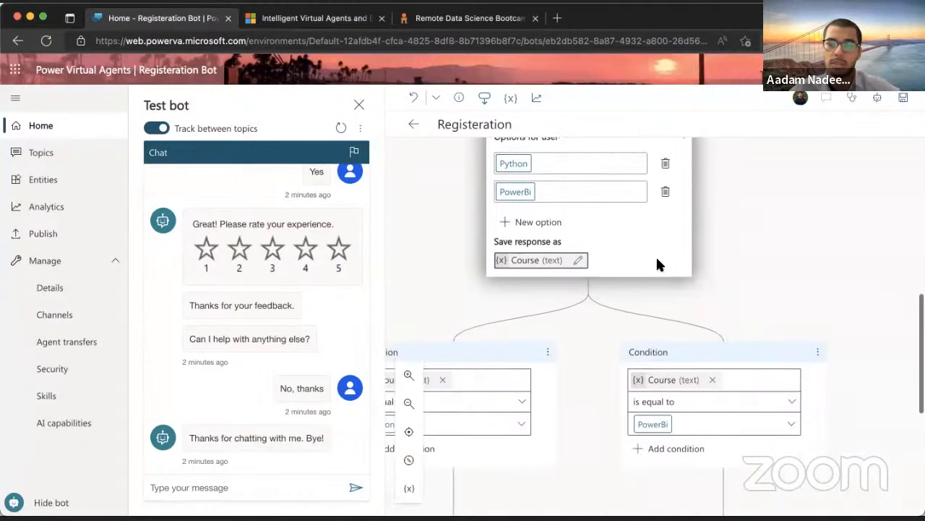
{"action": "scroll", "coordinate": [658, 260], "scroll_direction": "up", "scroll_amount": 5}
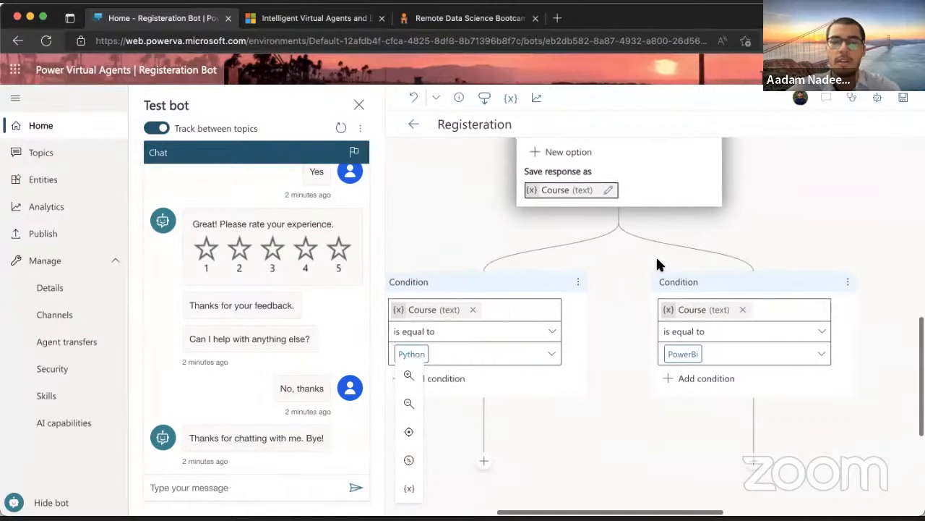
{"action": "scroll", "coordinate": [656, 255], "scroll_direction": "down", "scroll_amount": 5}
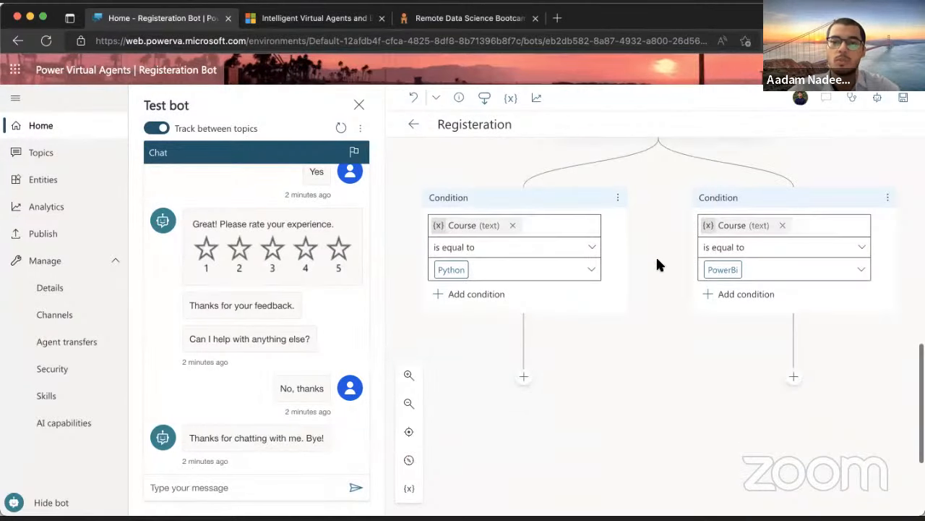
{"action": "scroll", "coordinate": [656, 255], "scroll_direction": "right", "scroll_amount": 2}
{"action": "scroll", "coordinate": [475, 377], "scroll_direction": "down", "scroll_amount": 3}
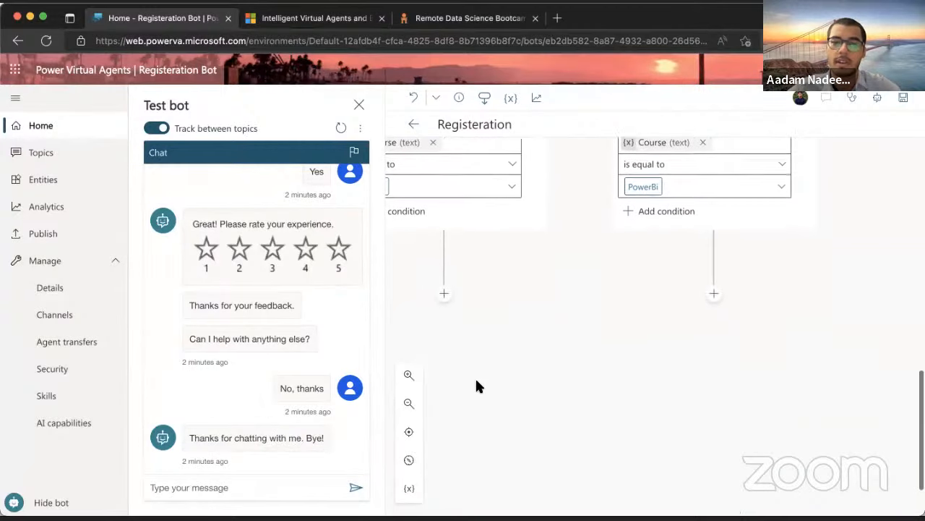
{"action": "left_click", "coordinate": [446, 284]}
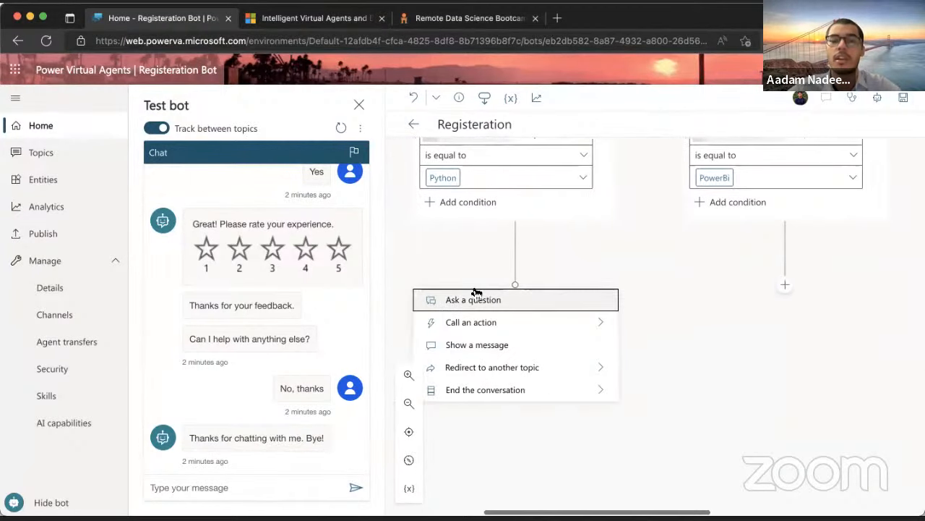
{"action": "left_click", "coordinate": [608, 279]}
{"action": "scroll", "coordinate": [608, 279], "scroll_direction": "up", "scroll_amount": 5}
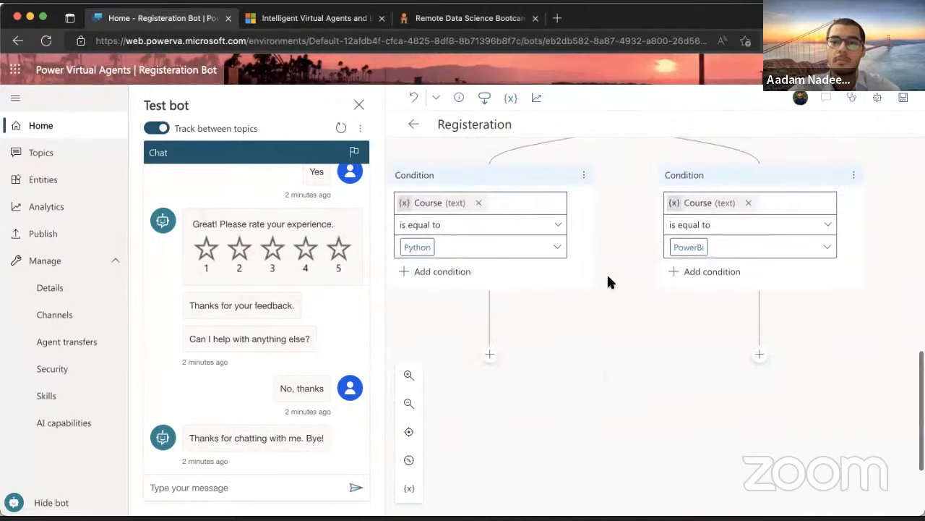
{"action": "scroll", "coordinate": [608, 279], "scroll_direction": "right", "scroll_amount": 1}
{"action": "scroll", "coordinate": [608, 282], "scroll_direction": "right", "scroll_amount": 2}
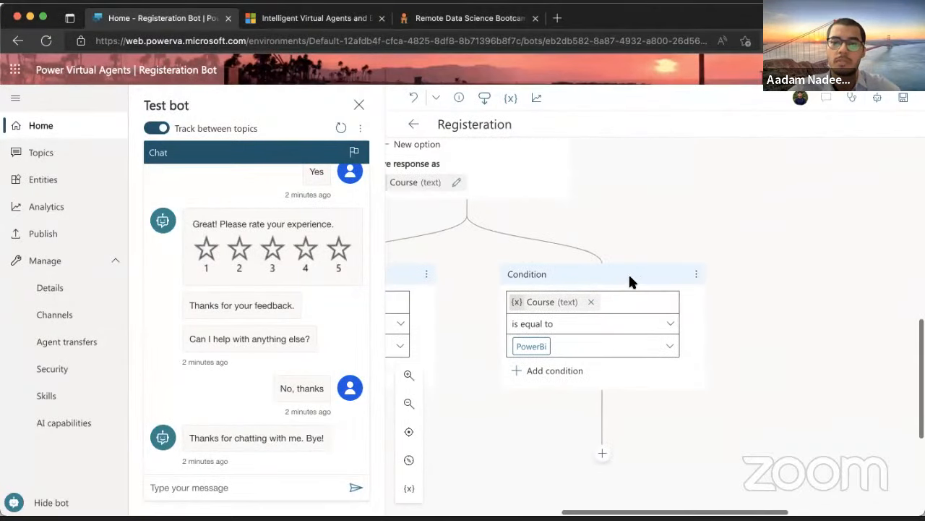
{"action": "left_click", "coordinate": [682, 274]}
{"action": "left_click", "coordinate": [716, 277]}
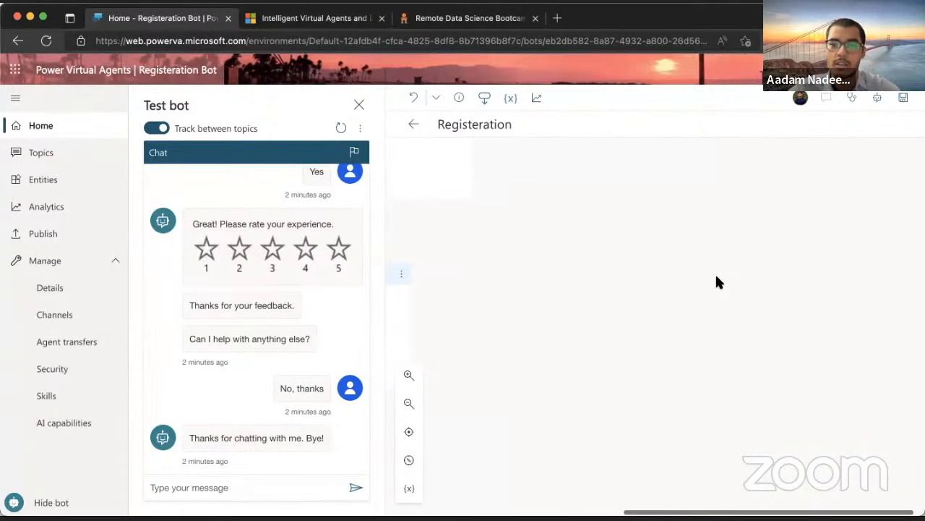
Keep the remaining condition's value as Python and bring up step choices beneath it
{"action": "scroll", "coordinate": [608, 279], "scroll_direction": "down", "scroll_amount": 2}
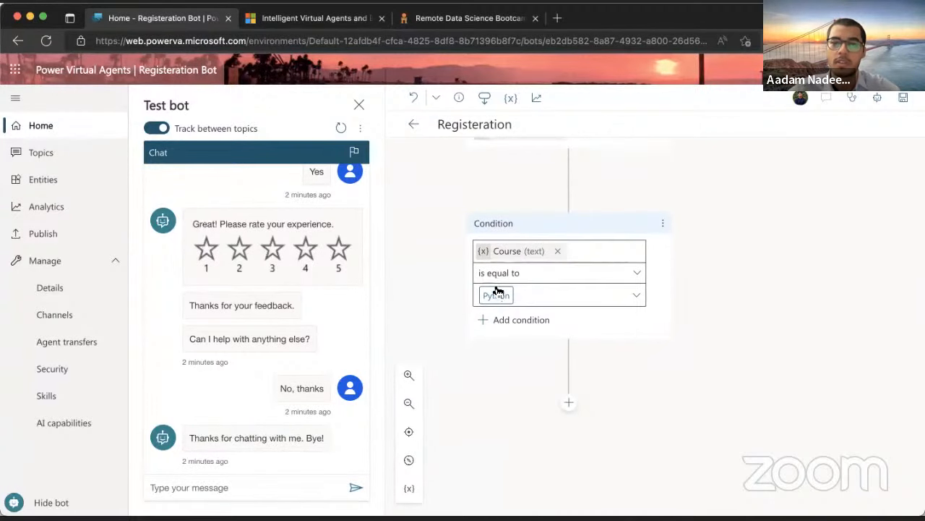
{"action": "left_click", "coordinate": [635, 297]}
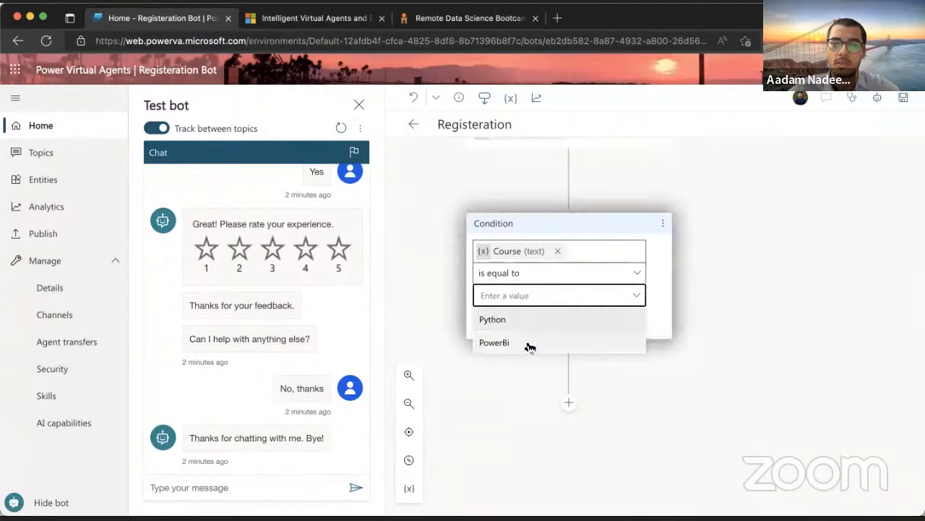
{"action": "left_click", "coordinate": [589, 321]}
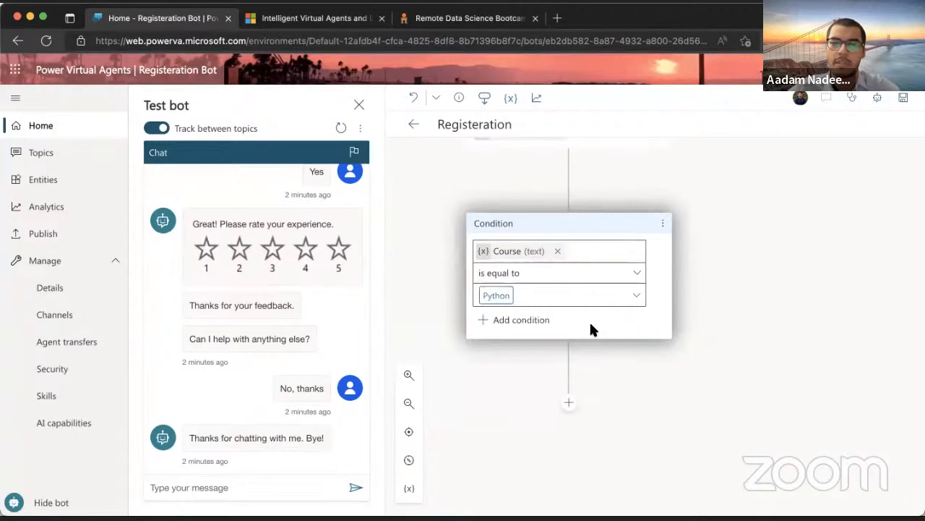
{"action": "left_click", "coordinate": [566, 403]}
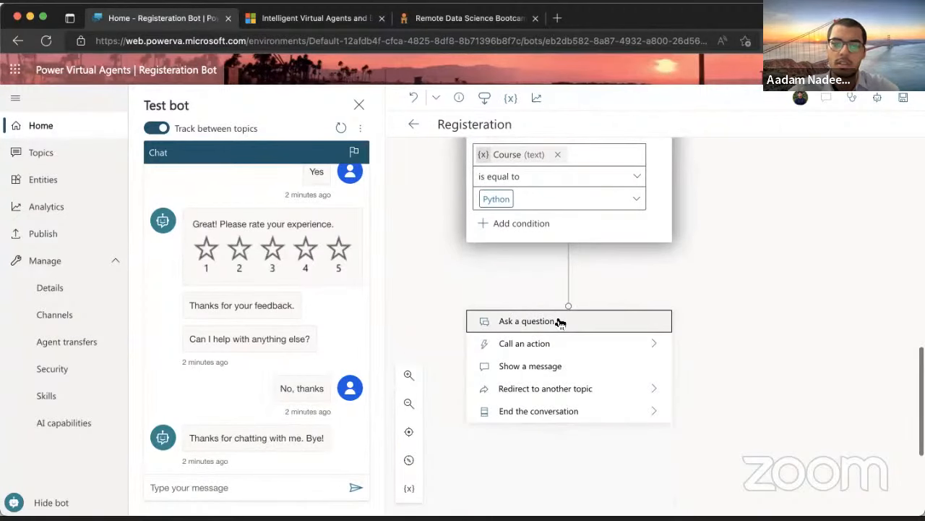
{"action": "scroll", "coordinate": [557, 316], "scroll_direction": "up", "scroll_amount": 2}
{"action": "scroll", "coordinate": [604, 235], "scroll_direction": "up", "scroll_amount": 2}
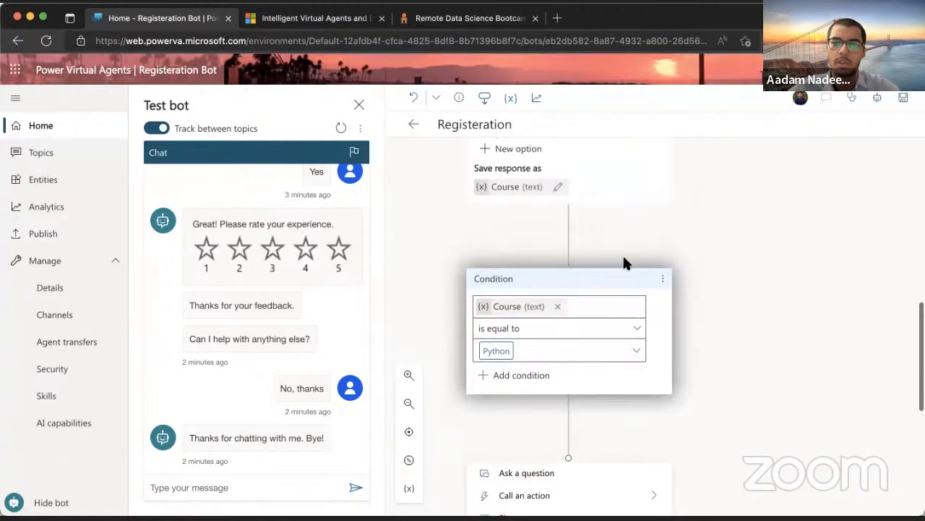
{"action": "scroll", "coordinate": [546, 485], "scroll_direction": "down", "scroll_amount": 2}
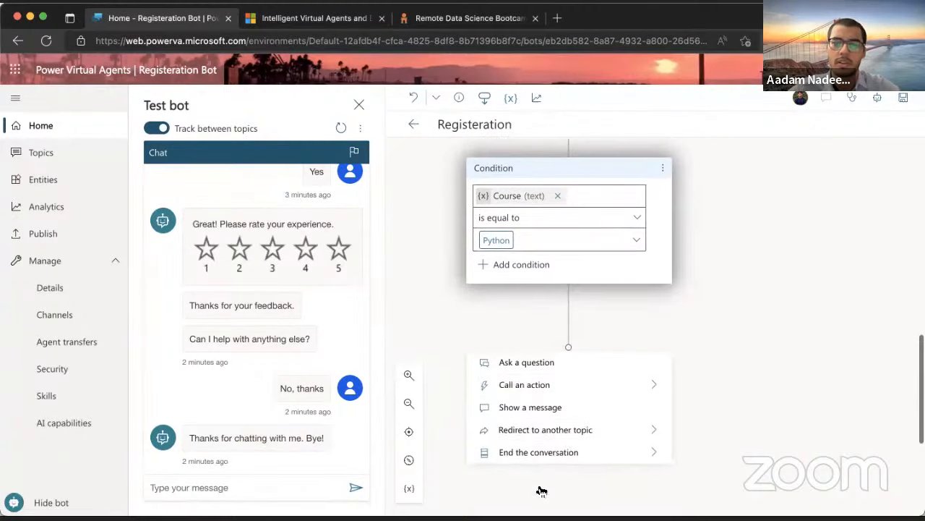
Add a question 'What is your name?' under the Python branch, identifying a Person name
{"action": "left_click", "coordinate": [574, 372]}
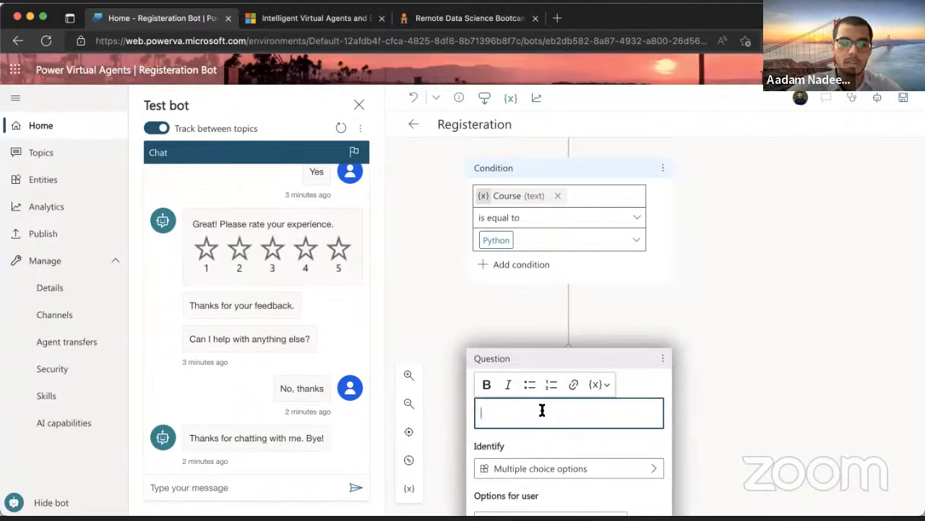
{"action": "type", "text": "CW"}
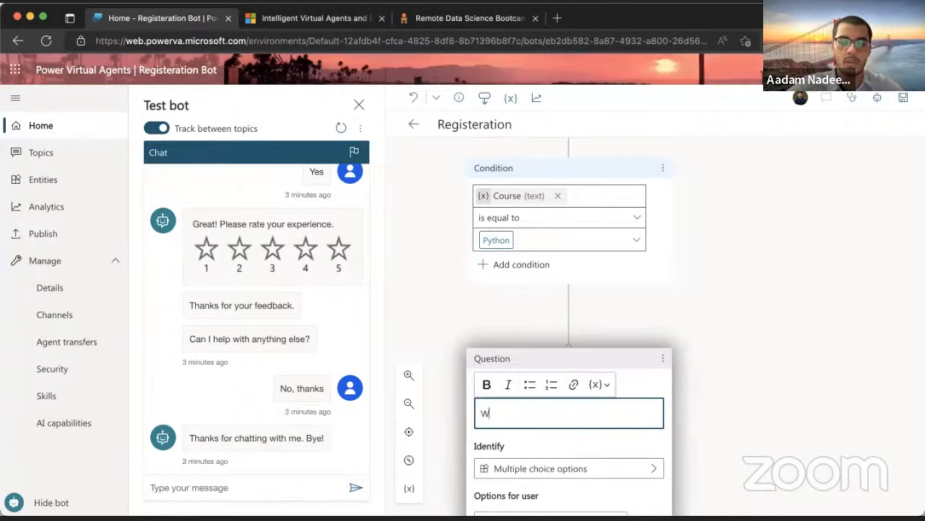
{"action": "type", "text": "hat is your nam"}
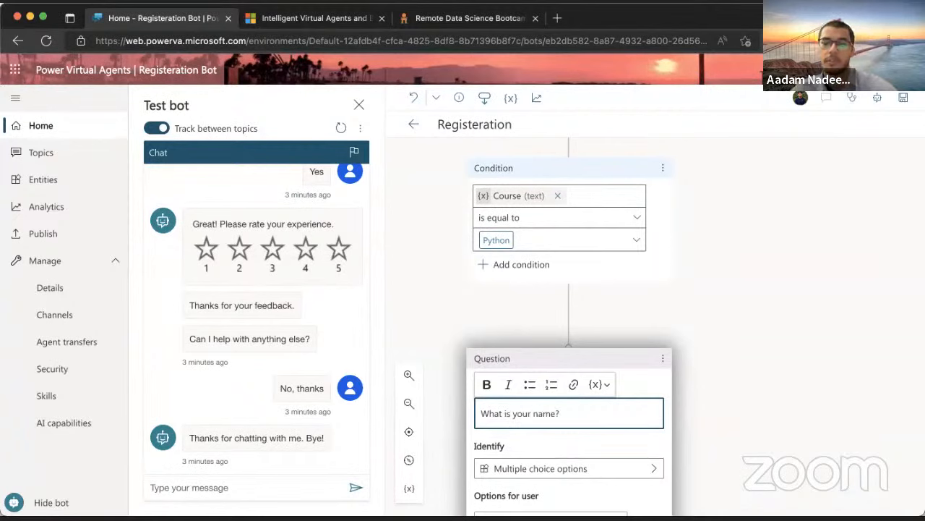
{"action": "type", "text": "e?"}
{"action": "scroll", "coordinate": [558, 418], "scroll_direction": "down", "scroll_amount": 3}
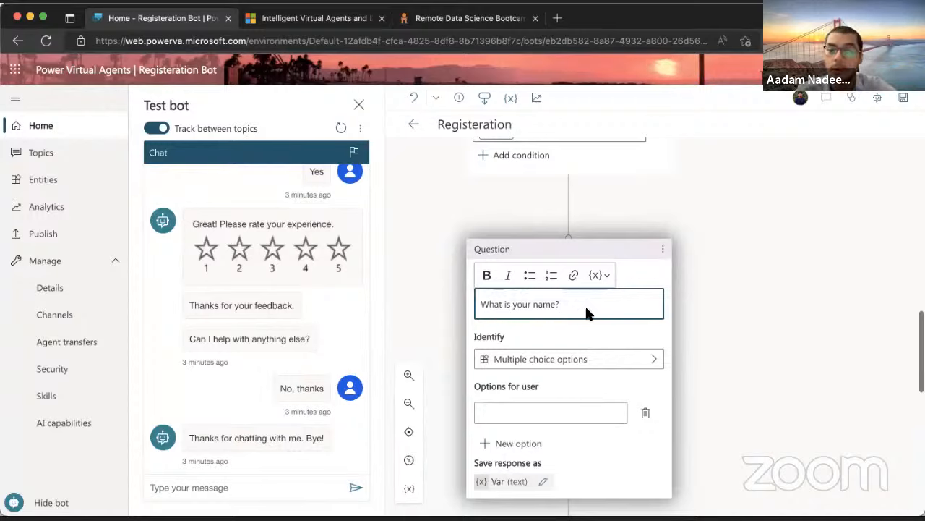
{"action": "left_click", "coordinate": [598, 366]}
{"action": "left_click", "coordinate": [343, 292]}
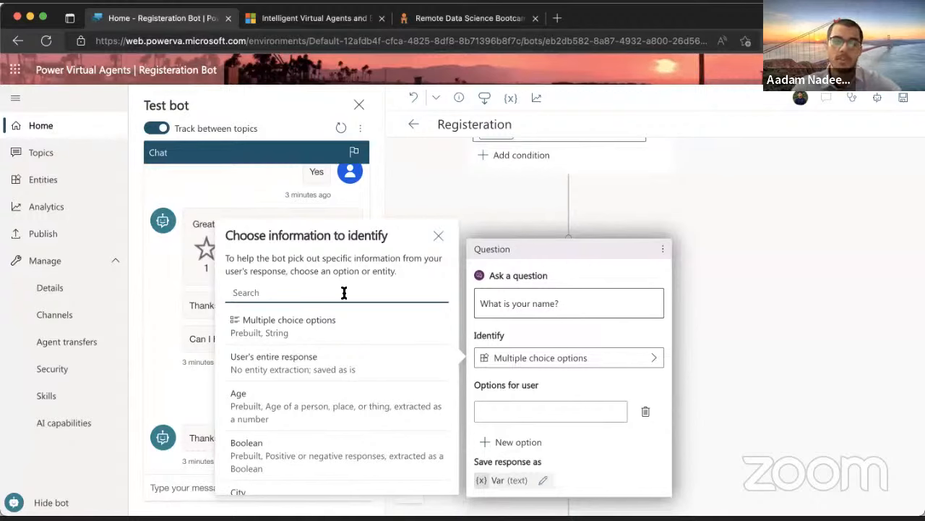
{"action": "type", "text": "Name"}
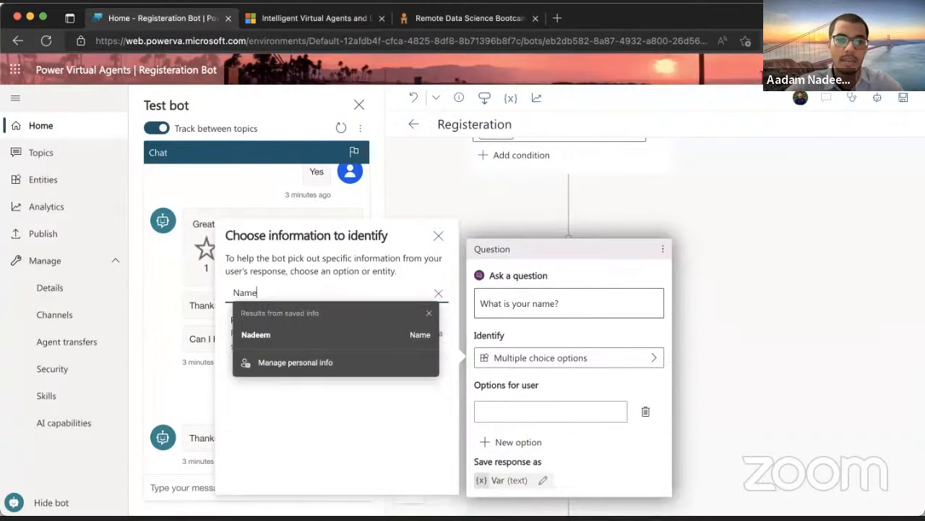
{"action": "left_click", "coordinate": [277, 326]}
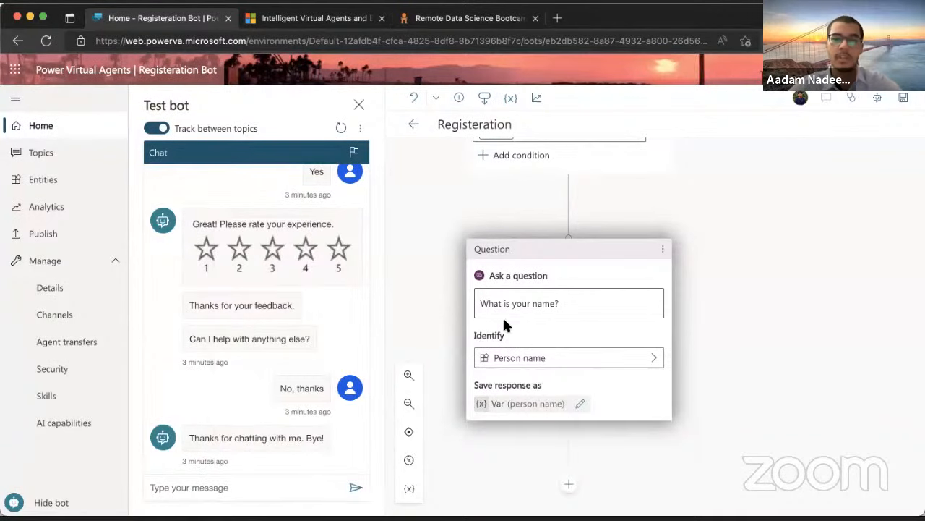
Rename the name answer's variable from Var to Name
{"action": "left_click", "coordinate": [498, 403]}
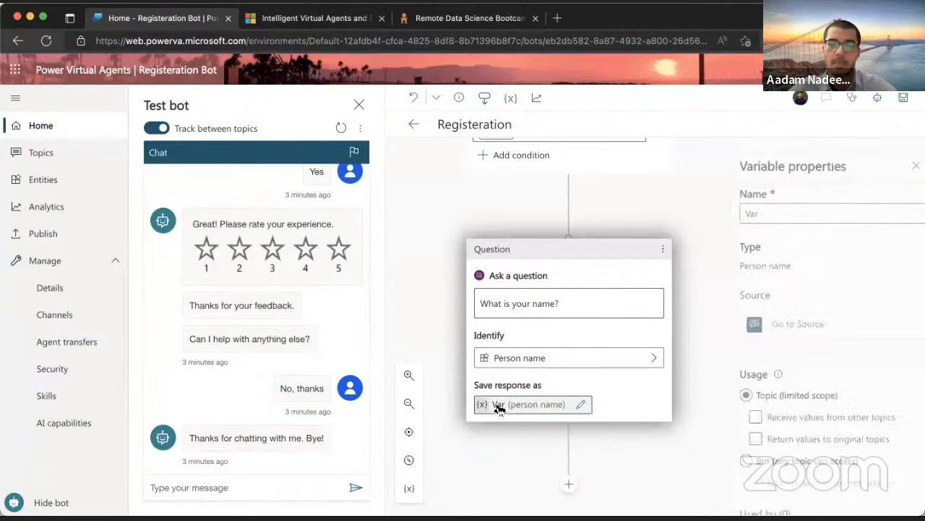
{"action": "double_click", "coordinate": [746, 213]}
{"action": "type", "text": "Name"}
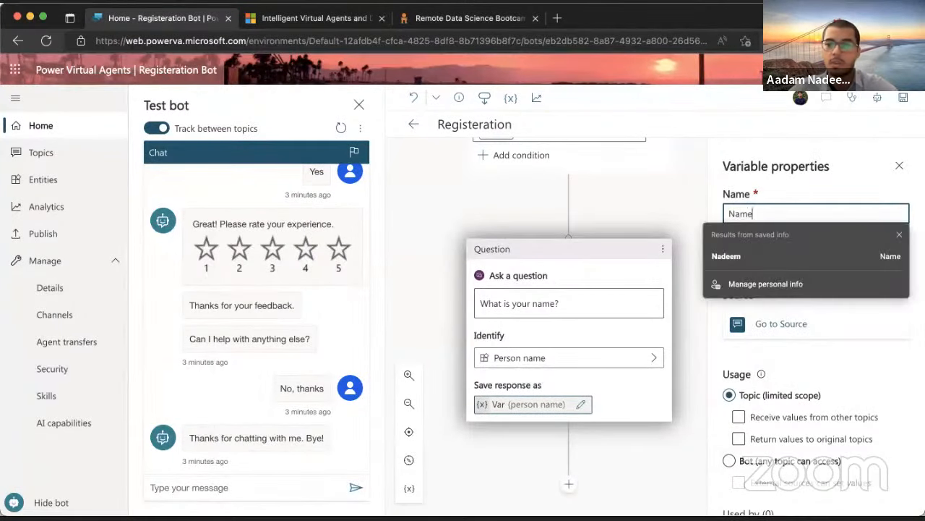
{"action": "left_click", "coordinate": [757, 185]}
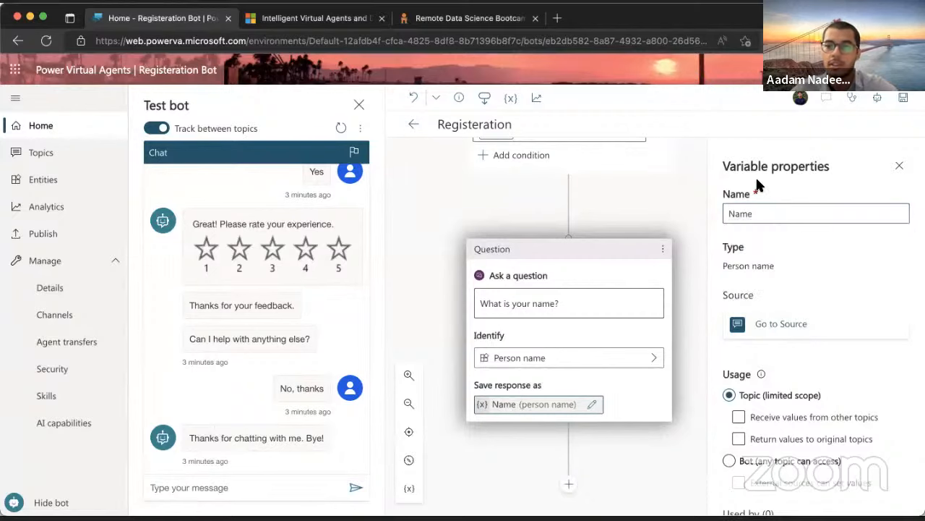
{"action": "left_click", "coordinate": [901, 167]}
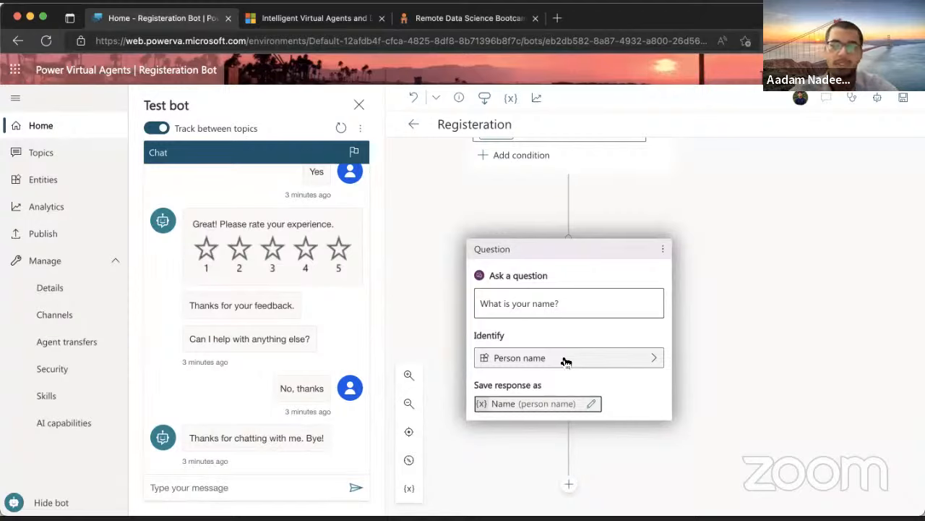
{"action": "scroll", "coordinate": [535, 318], "scroll_direction": "down", "scroll_amount": 3}
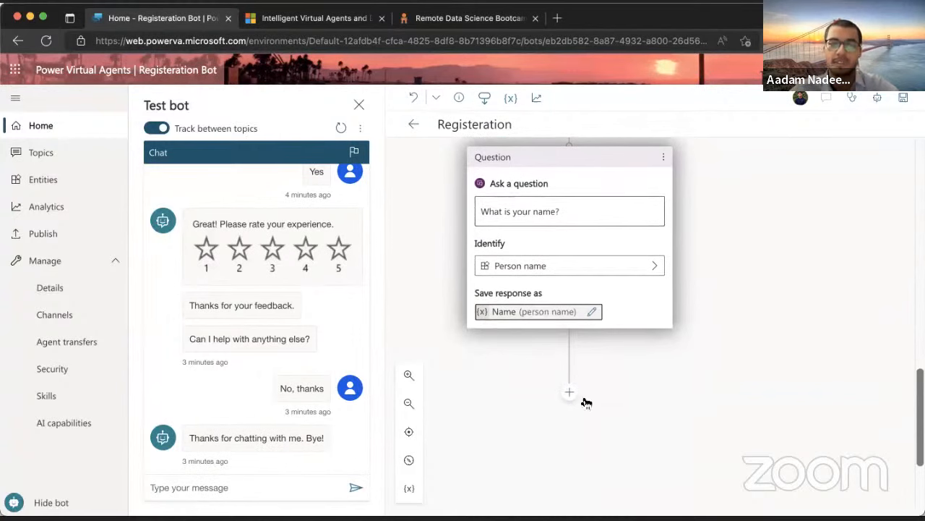
Add a question 'Which city are you located in?' that identifies a City
{"action": "left_click", "coordinate": [570, 392]}
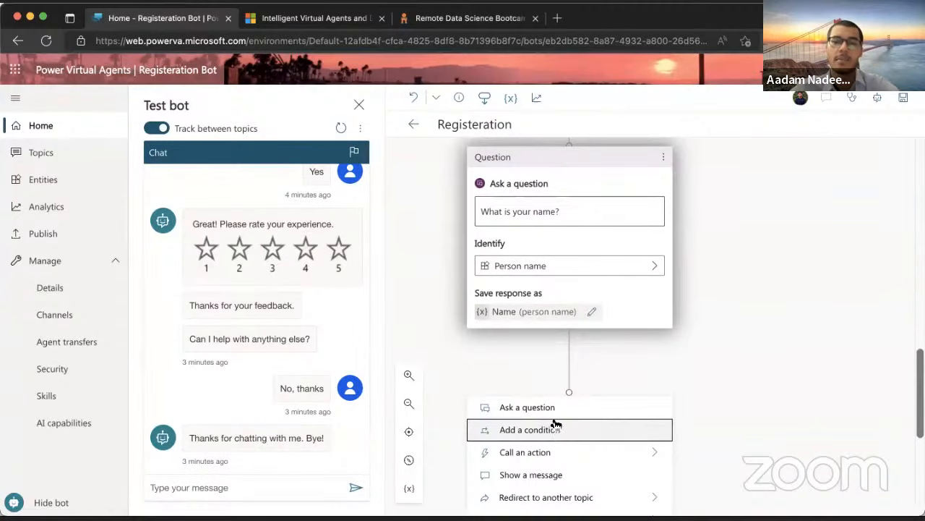
{"action": "left_click", "coordinate": [554, 409]}
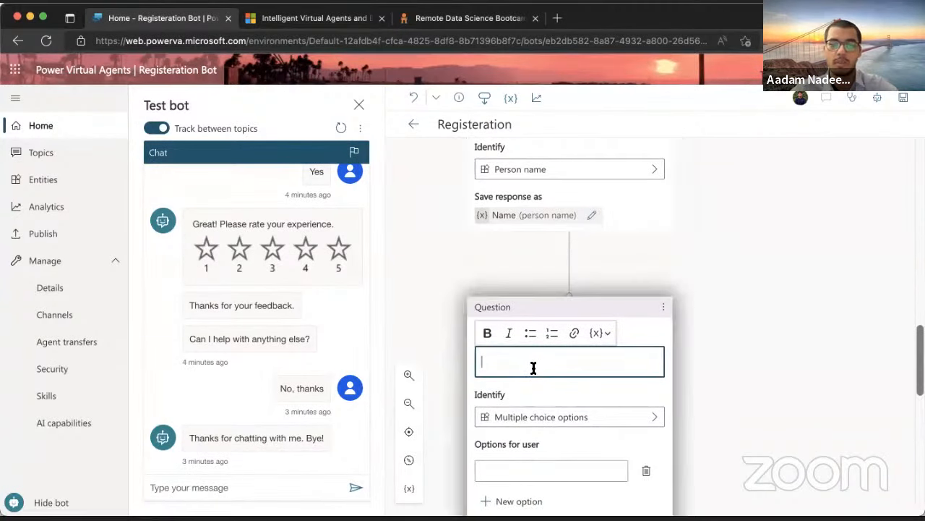
{"action": "type", "text": "Which c"}
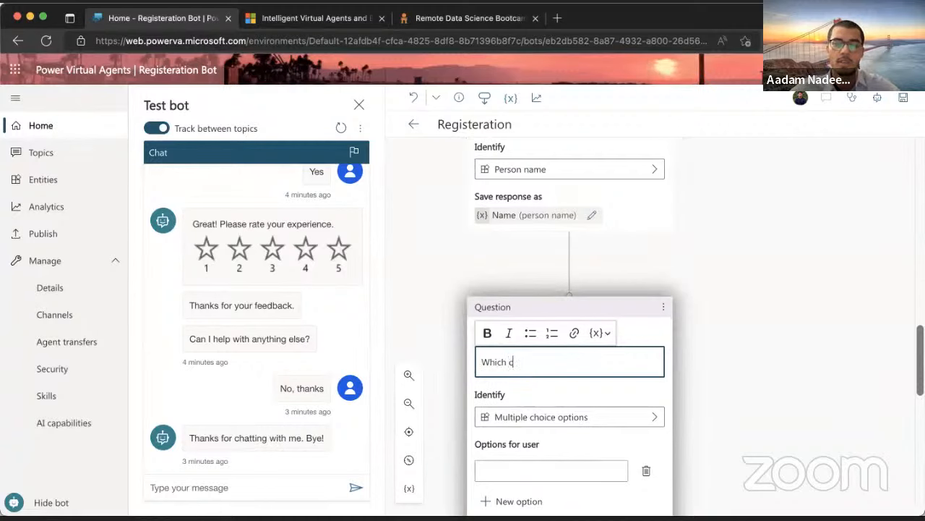
{"action": "type", "text": "ity are you "}
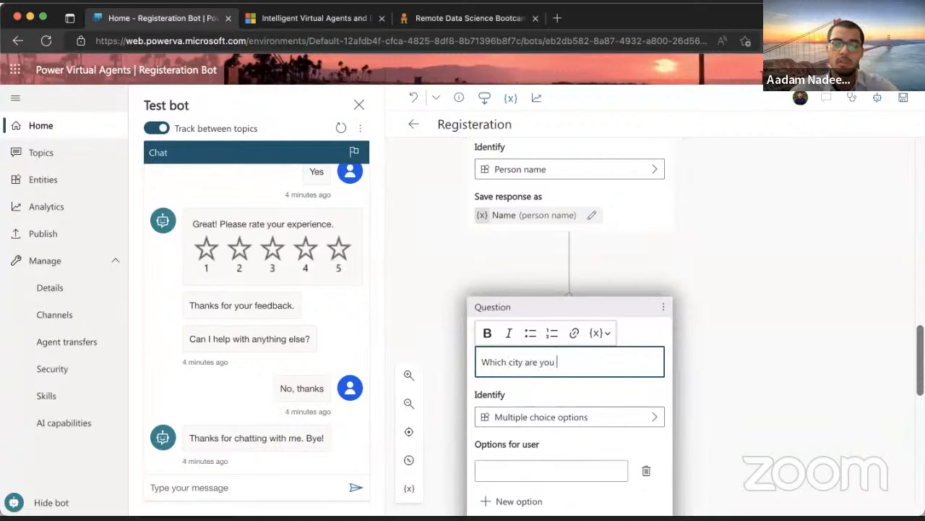
{"action": "type", "text": "located in"}
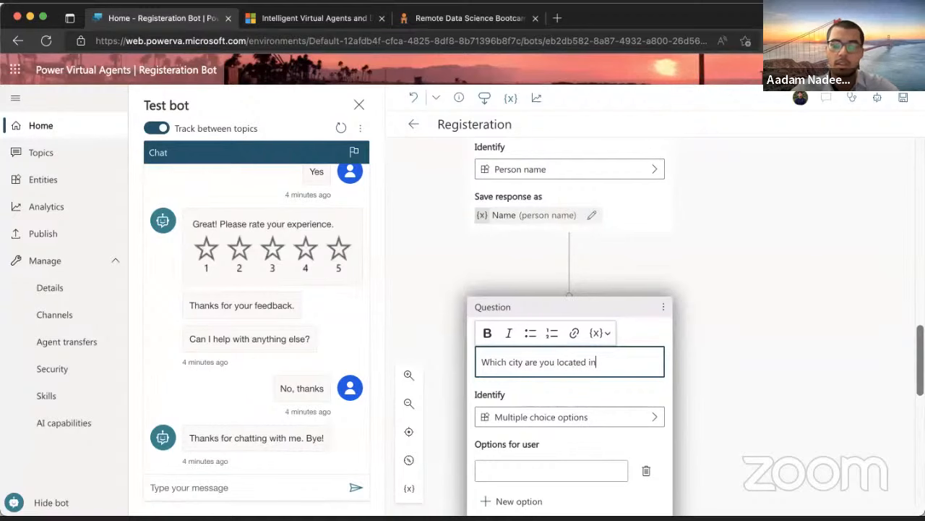
{"action": "type", "text": "?"}
{"action": "scroll", "coordinate": [564, 374], "scroll_direction": "down", "scroll_amount": 1}
{"action": "left_click", "coordinate": [586, 358]}
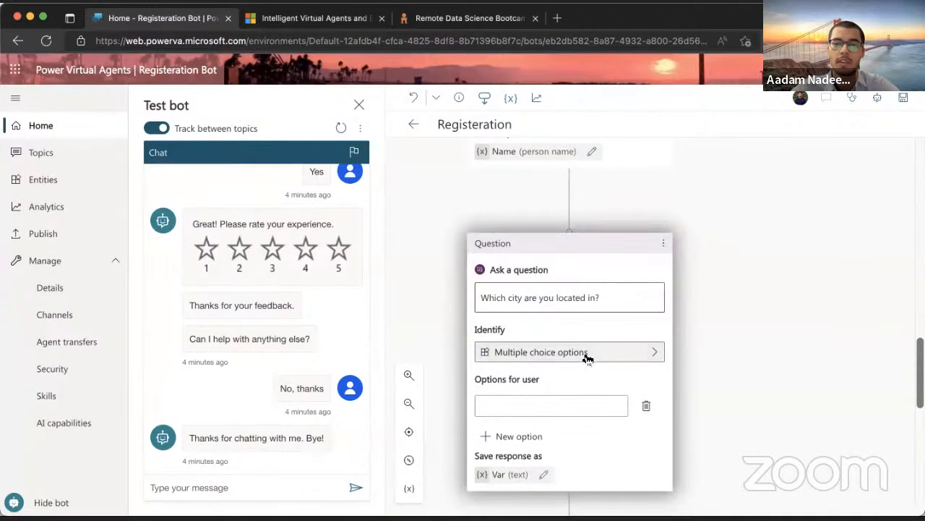
{"action": "scroll", "coordinate": [319, 385], "scroll_direction": "down", "scroll_amount": 1}
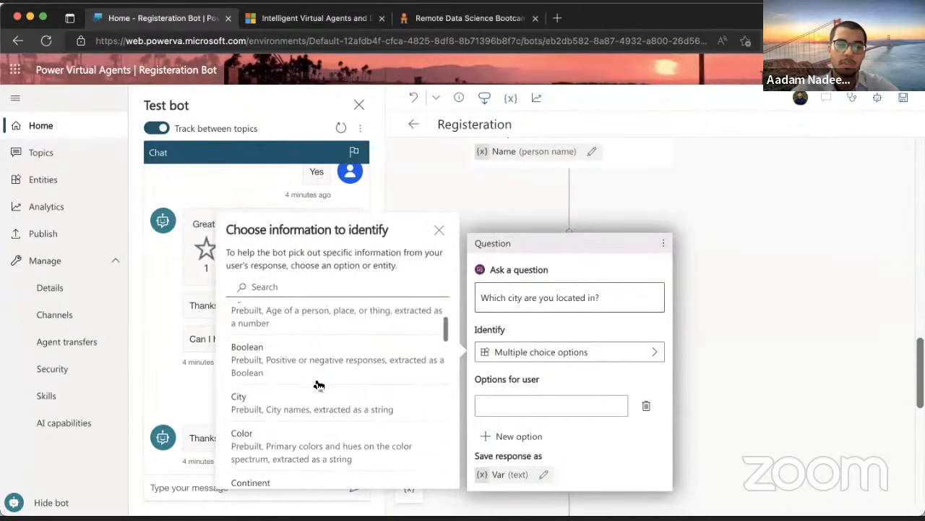
{"action": "scroll", "coordinate": [352, 395], "scroll_direction": "up", "scroll_amount": 3}
{"action": "scroll", "coordinate": [351, 397], "scroll_direction": "down", "scroll_amount": 3}
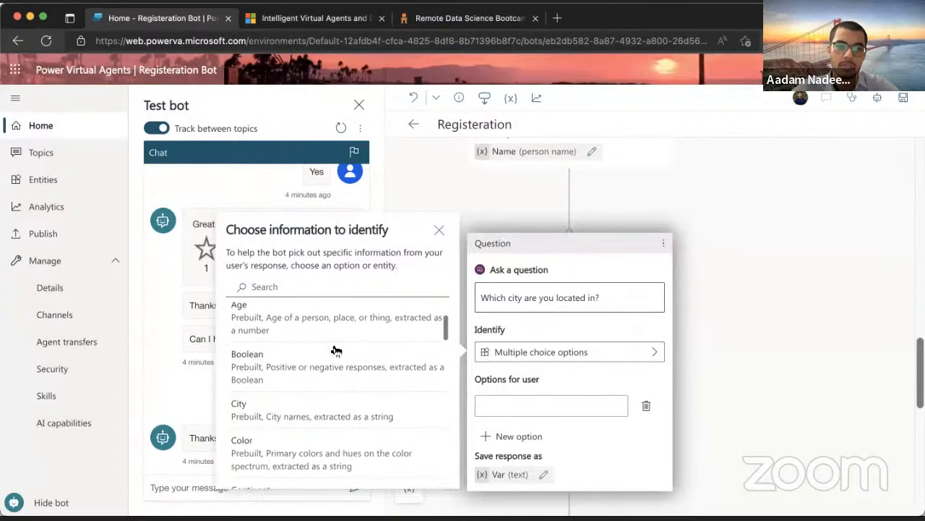
{"action": "scroll", "coordinate": [266, 368], "scroll_direction": "down", "scroll_amount": 3}
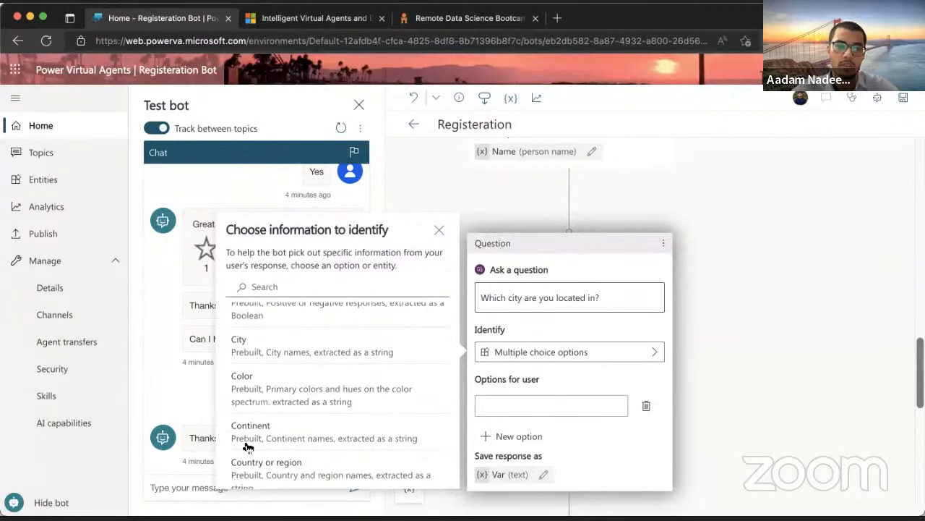
{"action": "left_click", "coordinate": [298, 338]}
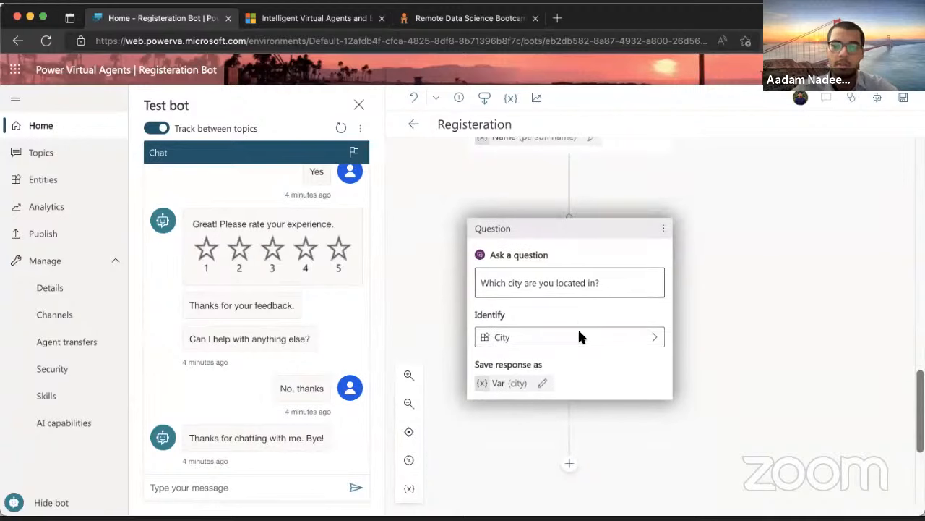
Rename the city answer's variable from Var to City
{"action": "left_click", "coordinate": [506, 383]}
{"action": "double_click", "coordinate": [751, 211]}
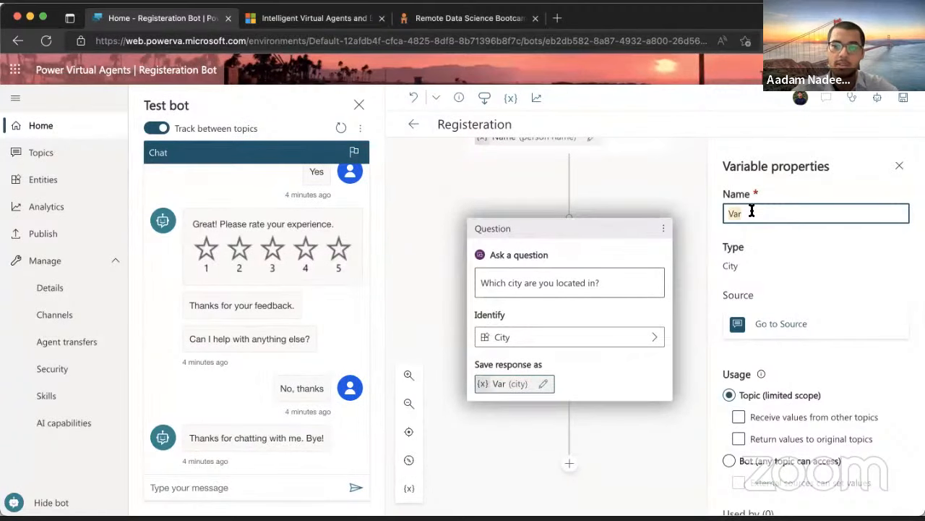
{"action": "type", "text": "City"}
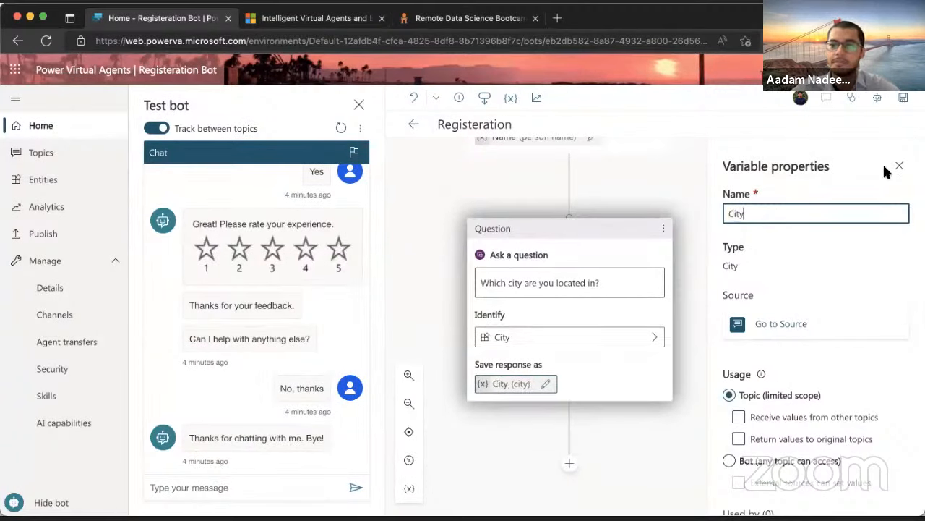
{"action": "left_click", "coordinate": [899, 167]}
{"action": "scroll", "coordinate": [651, 338], "scroll_direction": "down", "scroll_amount": 3}
{"action": "left_click", "coordinate": [568, 359]}
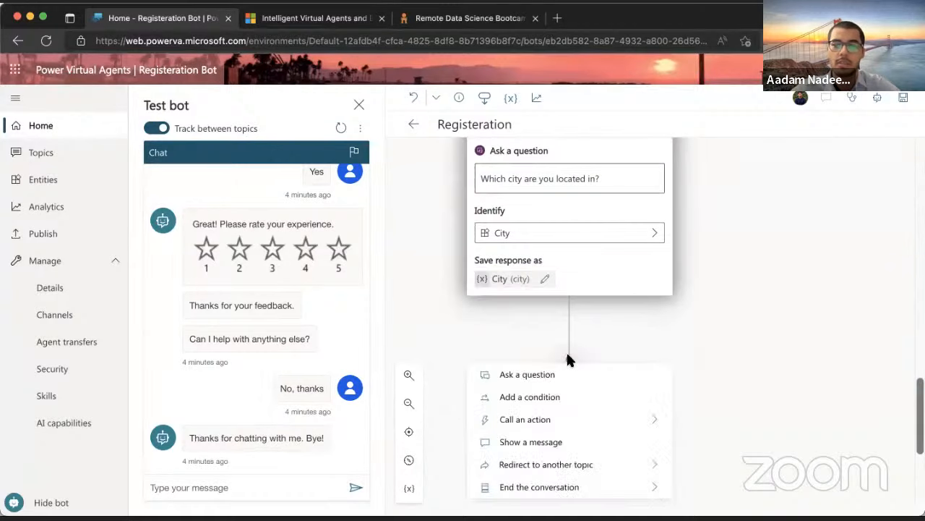
Add a question 'Please provide your email address we can reach you at.' identifying an Email
{"action": "left_click", "coordinate": [542, 373]}
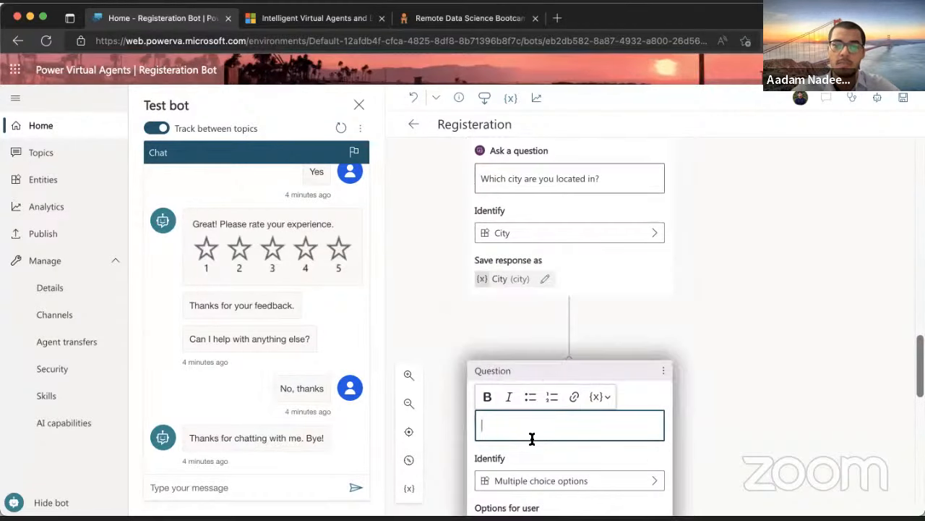
{"action": "type", "text": "What"}
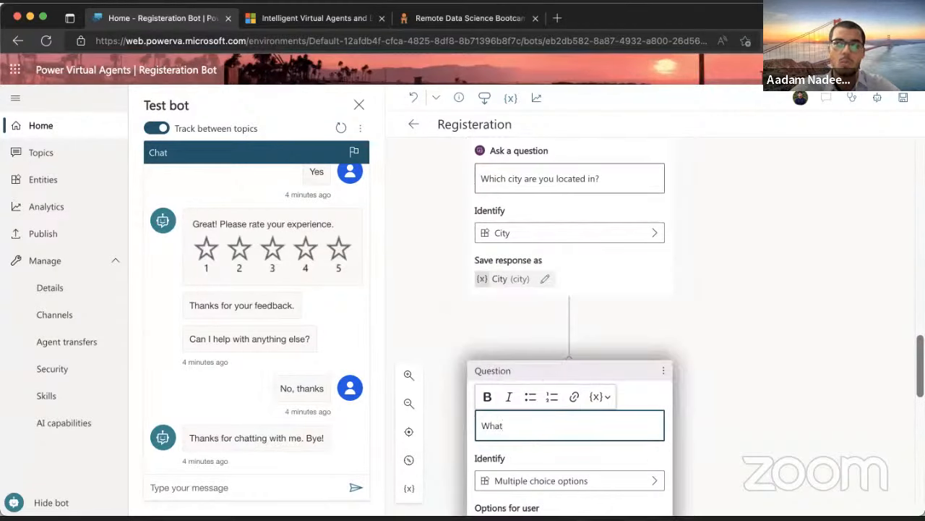
{"action": "key", "text": "BackSpace"}
{"action": "key", "text": "BackSpace"}
{"action": "key", "text": "BackSpace"}
{"action": "type", "text": "Please pr"}
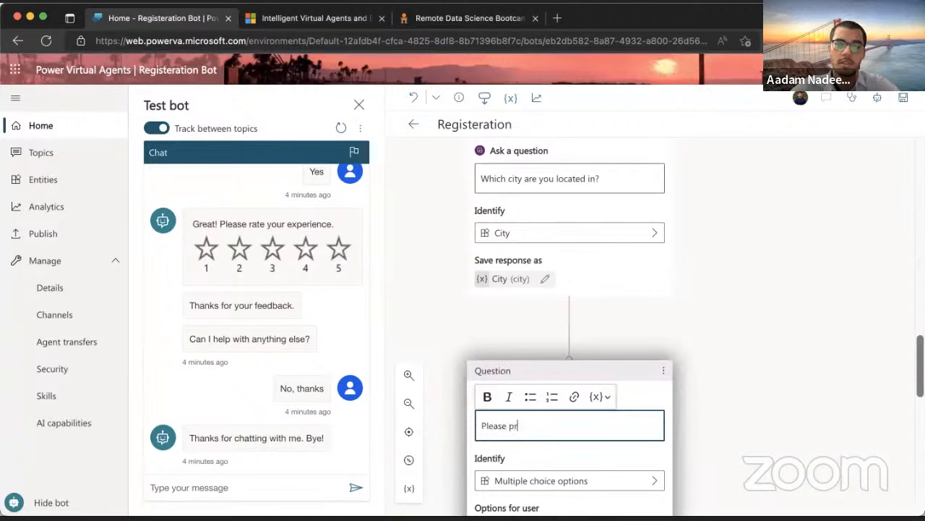
{"action": "type", "text": "ovi"}
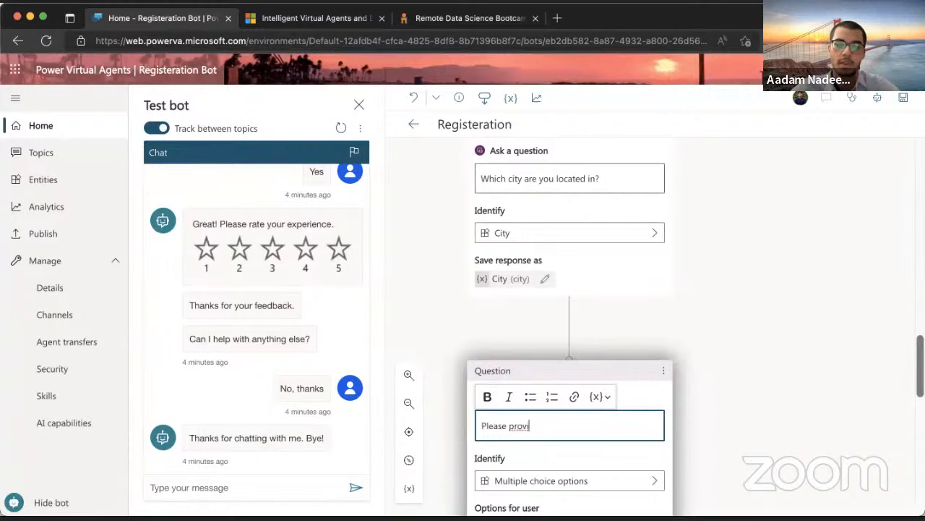
{"action": "type", "text": "de your ema"}
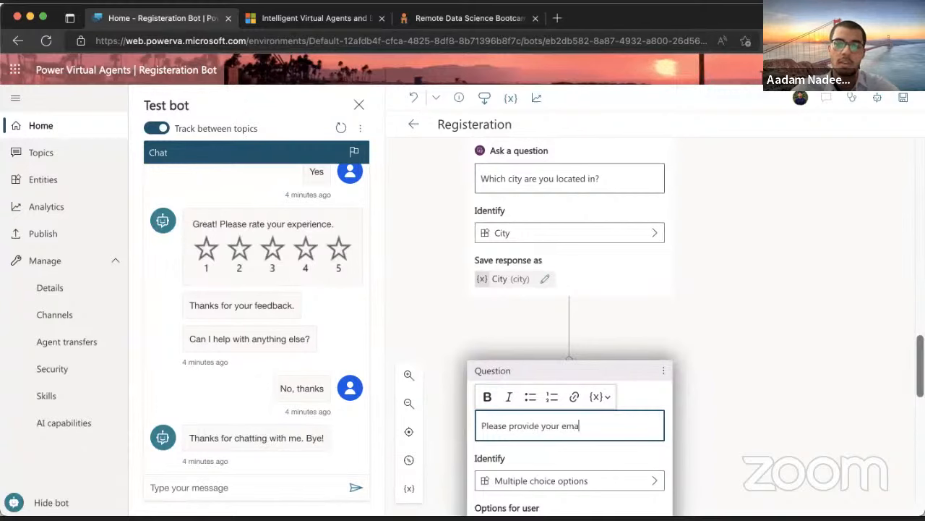
{"action": "type", "text": "il address"}
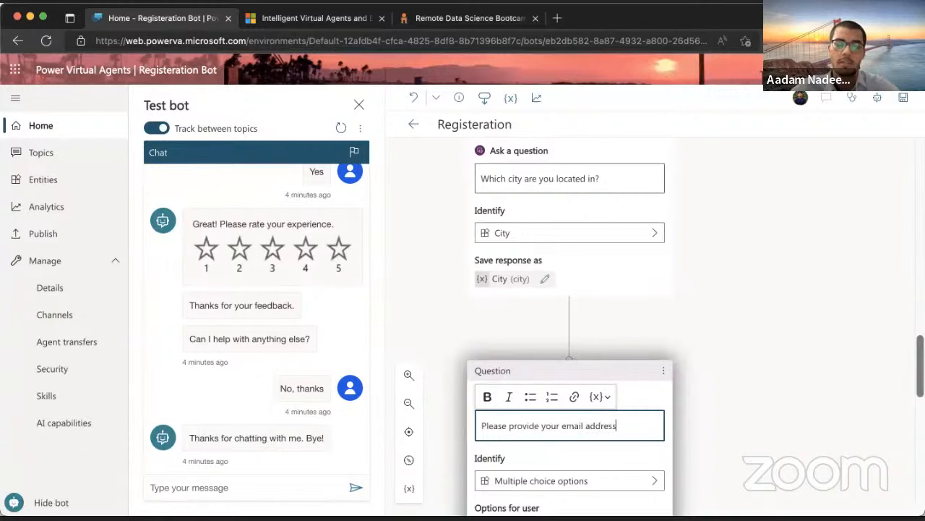
{"action": "type", "text": " we can "}
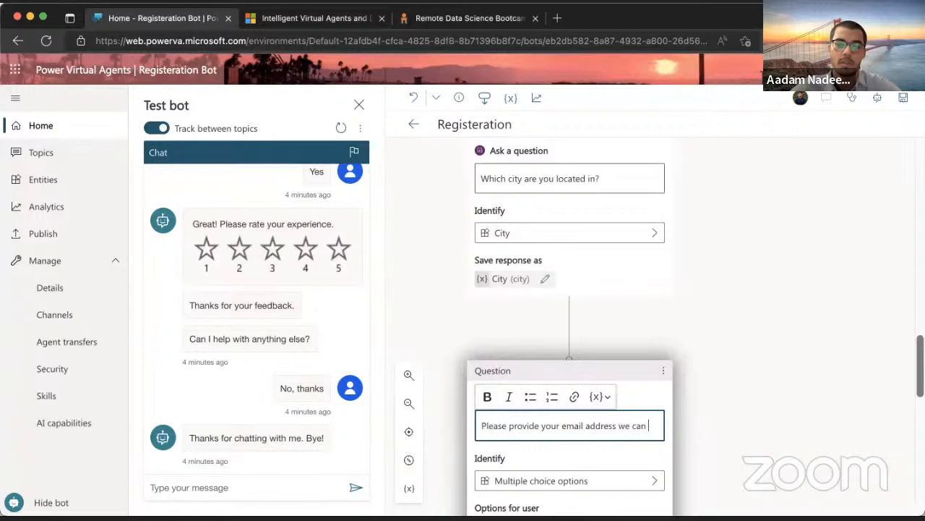
{"action": "type", "text": "reach yo"}
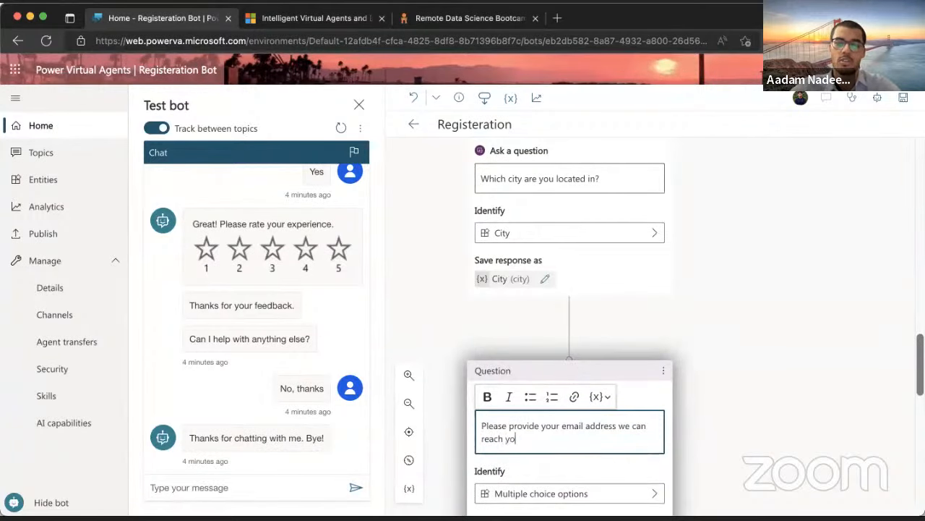
{"action": "type", "text": "u on"}
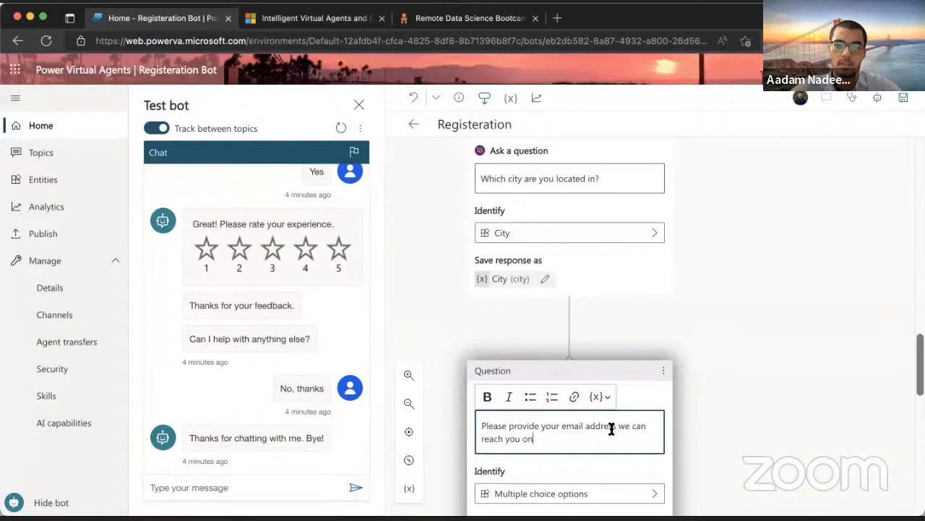
{"action": "key", "text": "BackSpace"}
{"action": "key", "text": "BackSpace"}
{"action": "type", "text": "at."}
{"action": "scroll", "coordinate": [570, 429], "scroll_direction": "down", "scroll_amount": 2}
{"action": "left_click", "coordinate": [553, 420]}
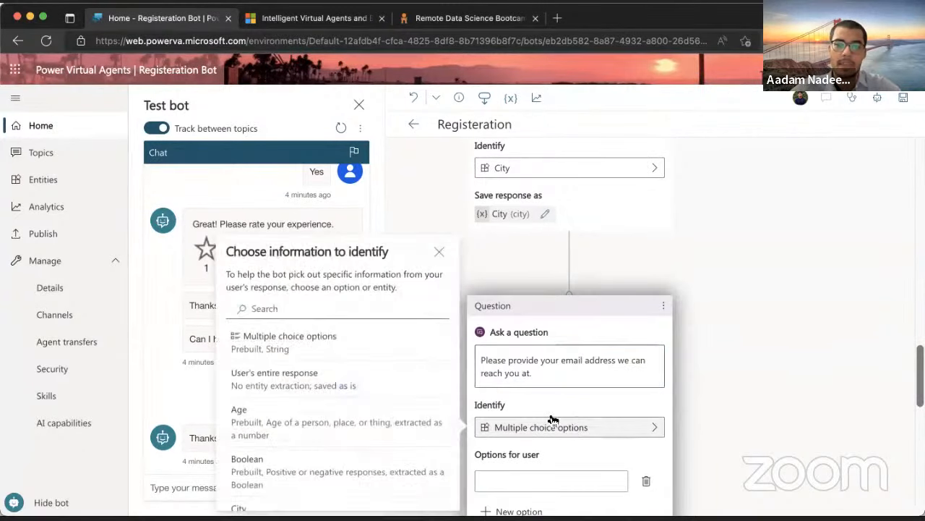
{"action": "scroll", "coordinate": [315, 446], "scroll_direction": "down", "scroll_amount": 5}
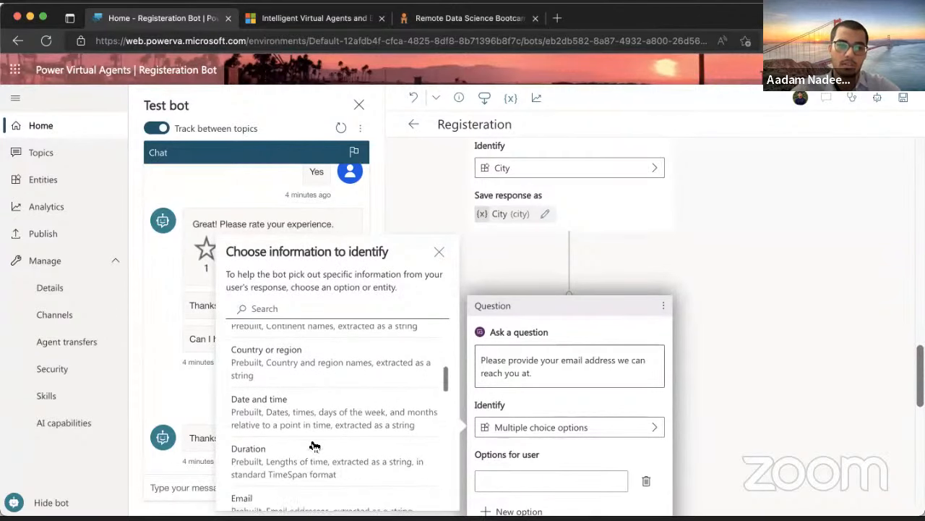
{"action": "scroll", "coordinate": [313, 444], "scroll_direction": "down", "scroll_amount": 3}
{"action": "scroll", "coordinate": [311, 404], "scroll_direction": "up", "scroll_amount": 1}
{"action": "left_click", "coordinate": [286, 379]}
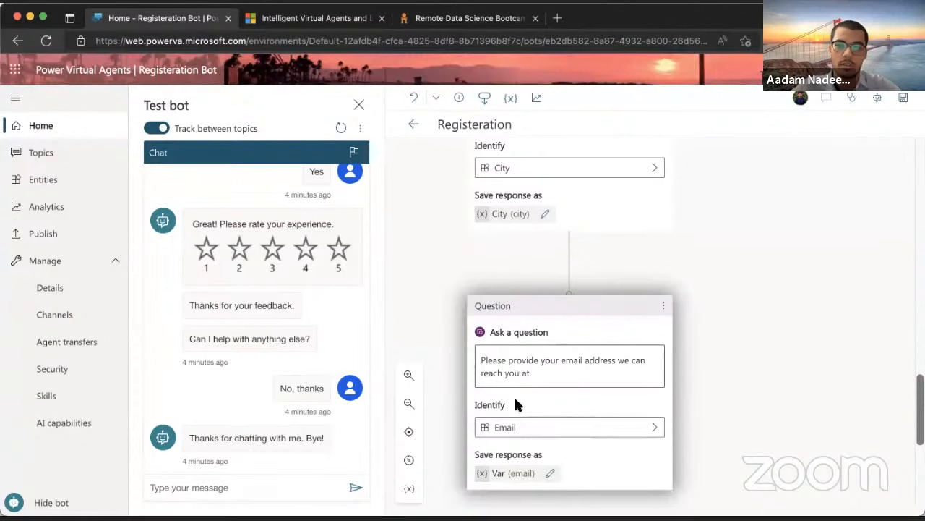
Rename the email answer's variable from Var to Email and close Variable properties
{"action": "scroll", "coordinate": [514, 395], "scroll_direction": "down", "scroll_amount": 1}
{"action": "left_click", "coordinate": [499, 376]}
{"action": "left_click", "coordinate": [750, 210]}
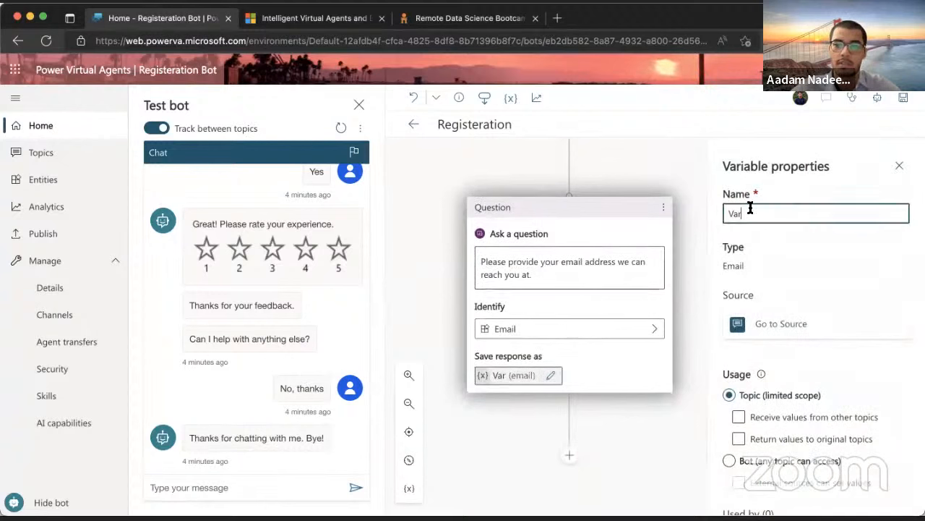
{"action": "key", "text": "BackSpace"}
{"action": "key", "text": "BackSpace"}
{"action": "key", "text": "BackSpace"}
{"action": "type", "text": "Email"}
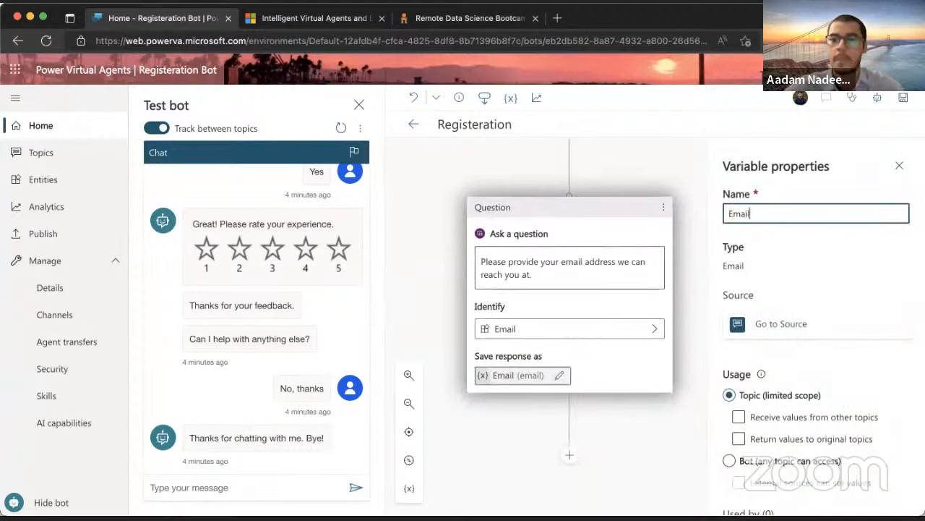
{"action": "left_click", "coordinate": [899, 162]}
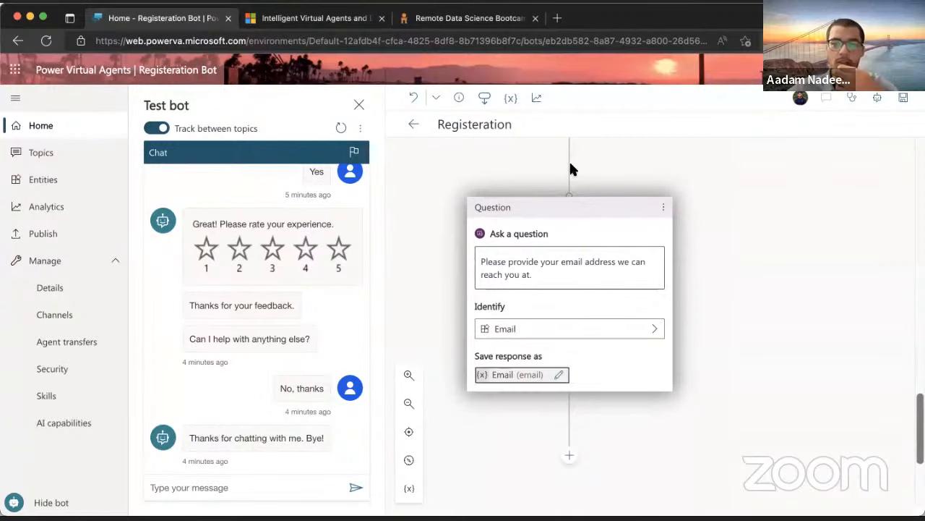
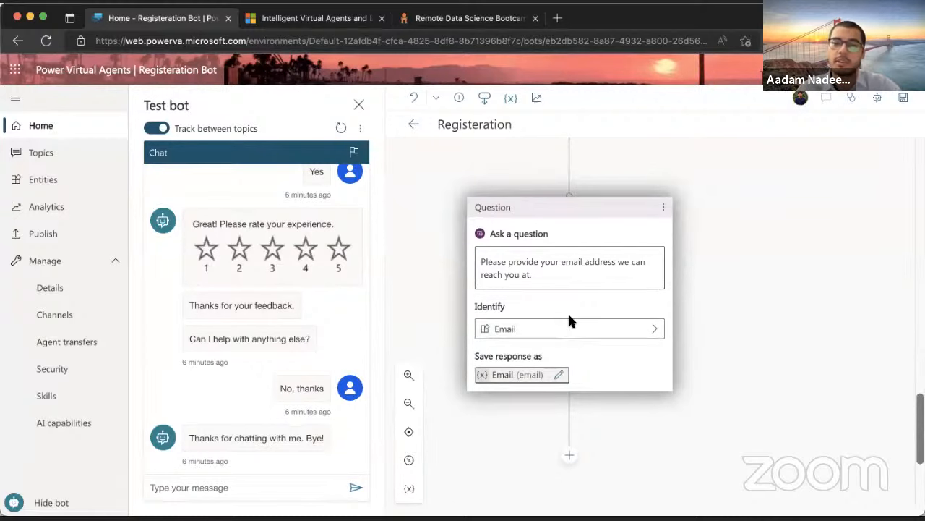
Add a message node right after the email question
{"action": "scroll", "coordinate": [560, 303], "scroll_direction": "up", "scroll_amount": 2}
{"action": "scroll", "coordinate": [560, 306], "scroll_direction": "up", "scroll_amount": 3}
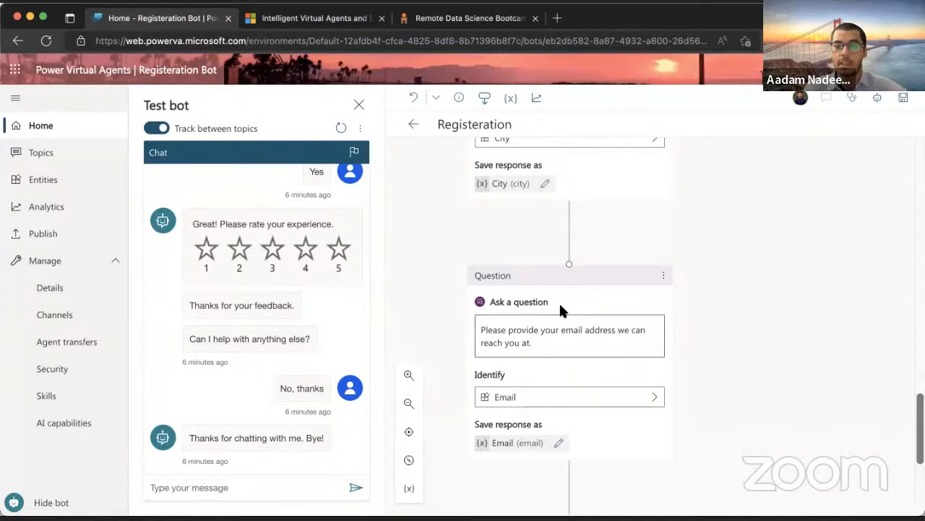
{"action": "scroll", "coordinate": [561, 304], "scroll_direction": "up", "scroll_amount": 4}
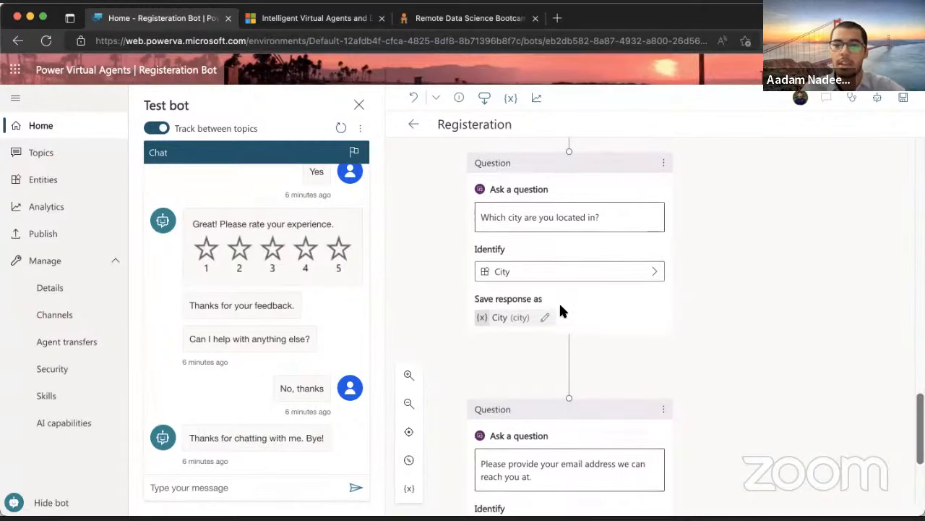
{"action": "scroll", "coordinate": [561, 304], "scroll_direction": "down", "scroll_amount": 5}
{"action": "scroll", "coordinate": [561, 311], "scroll_direction": "up", "scroll_amount": 1}
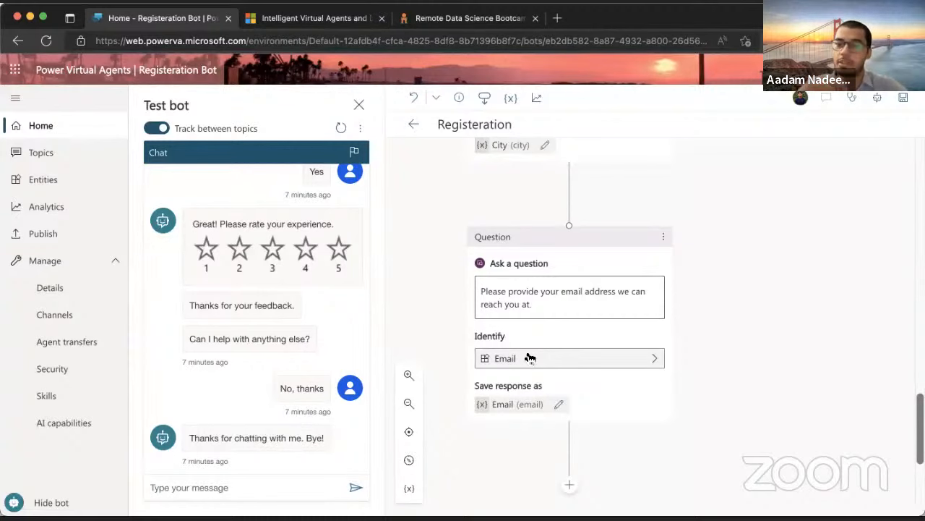
{"action": "scroll", "coordinate": [530, 358], "scroll_direction": "up", "scroll_amount": 10}
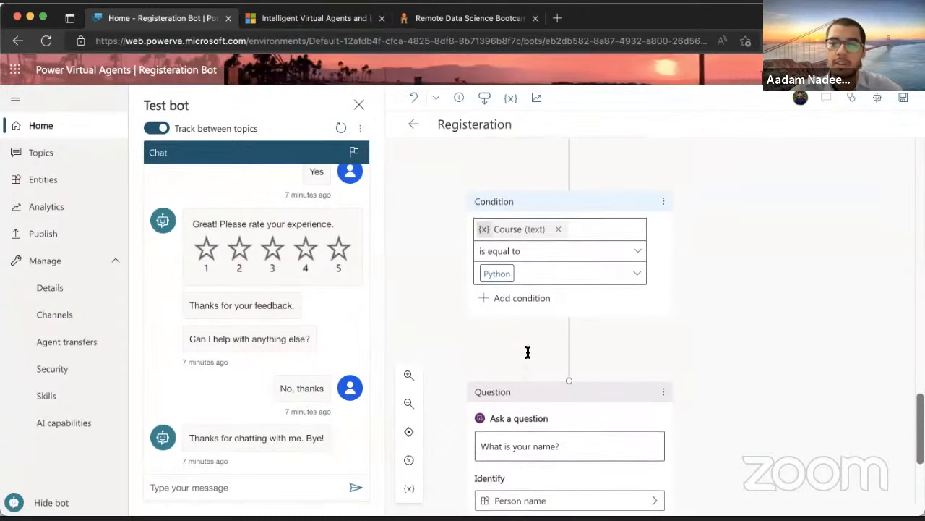
{"action": "scroll", "coordinate": [528, 353], "scroll_direction": "down", "scroll_amount": 3}
{"action": "scroll", "coordinate": [540, 283], "scroll_direction": "down", "scroll_amount": 5}
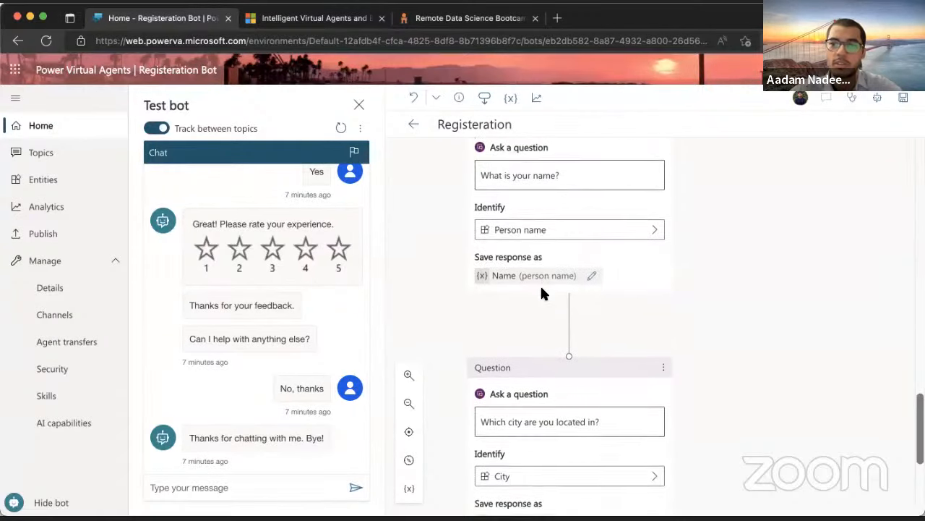
{"action": "scroll", "coordinate": [540, 284], "scroll_direction": "down", "scroll_amount": 5}
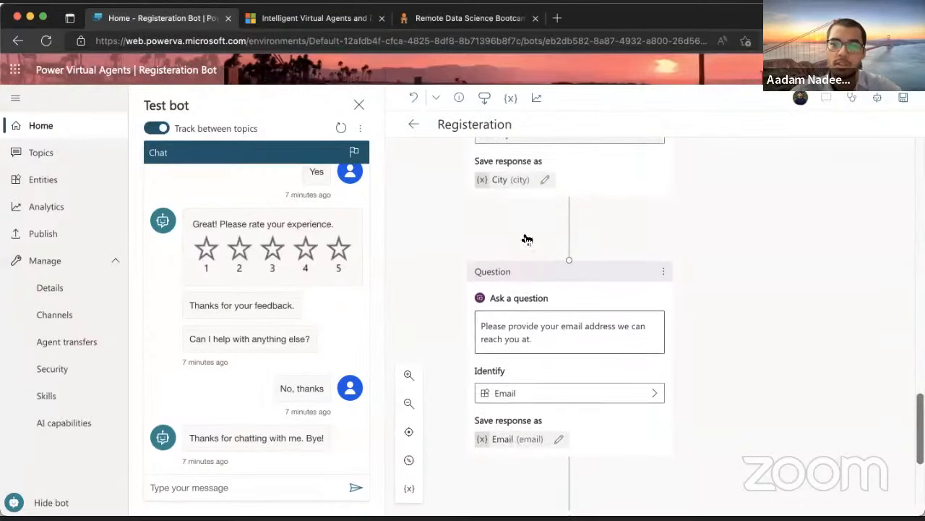
{"action": "scroll", "coordinate": [525, 233], "scroll_direction": "down", "scroll_amount": 1}
{"action": "left_click", "coordinate": [569, 368]}
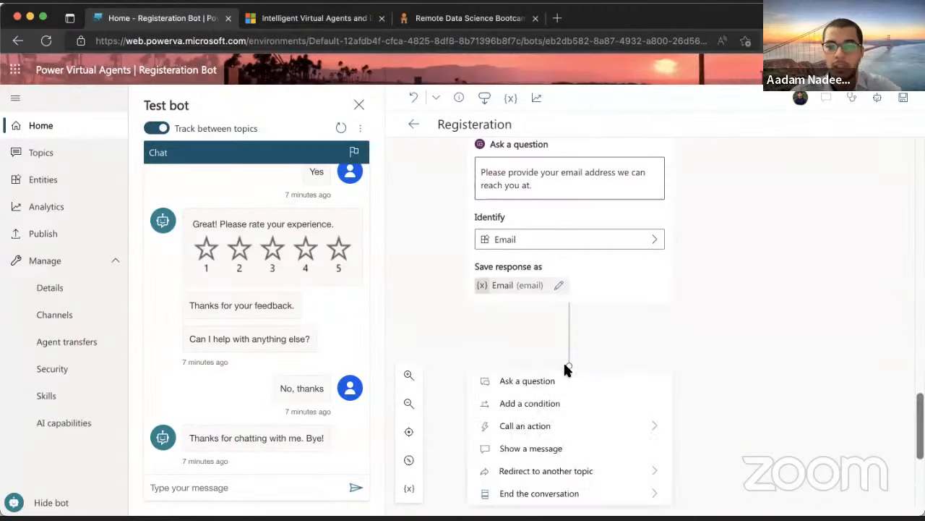
{"action": "left_click", "coordinate": [551, 450]}
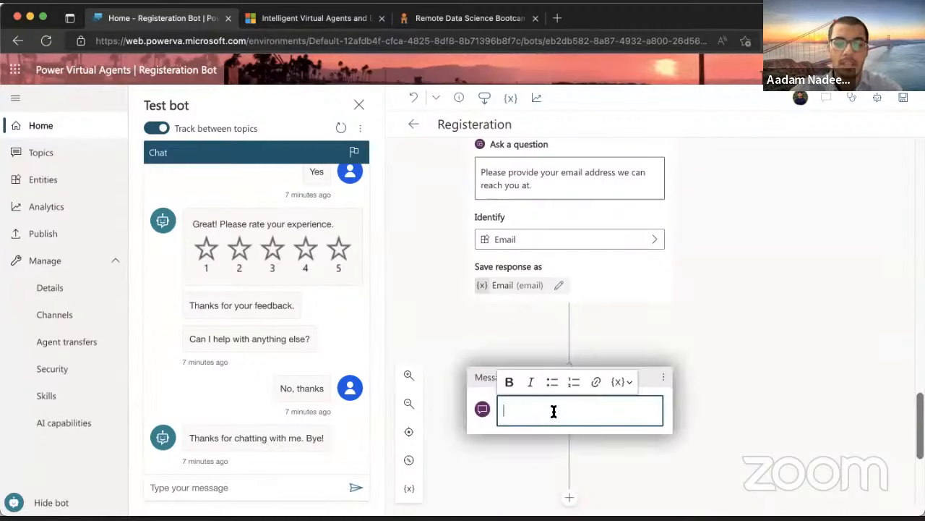
Write 'Thank you' plus the Name variable, followed by ', For our course'
{"action": "type", "text": "Thank you"}
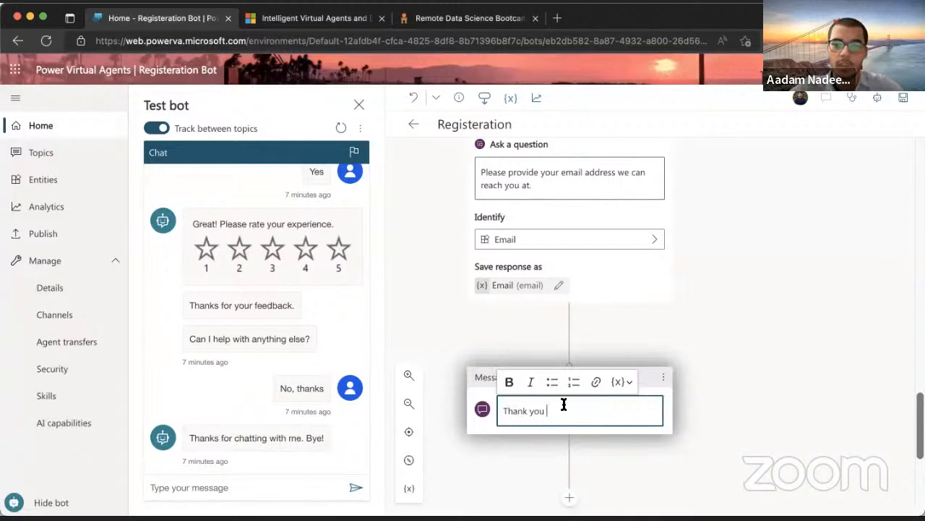
{"action": "left_click", "coordinate": [624, 381]}
{"action": "left_click", "coordinate": [626, 360]}
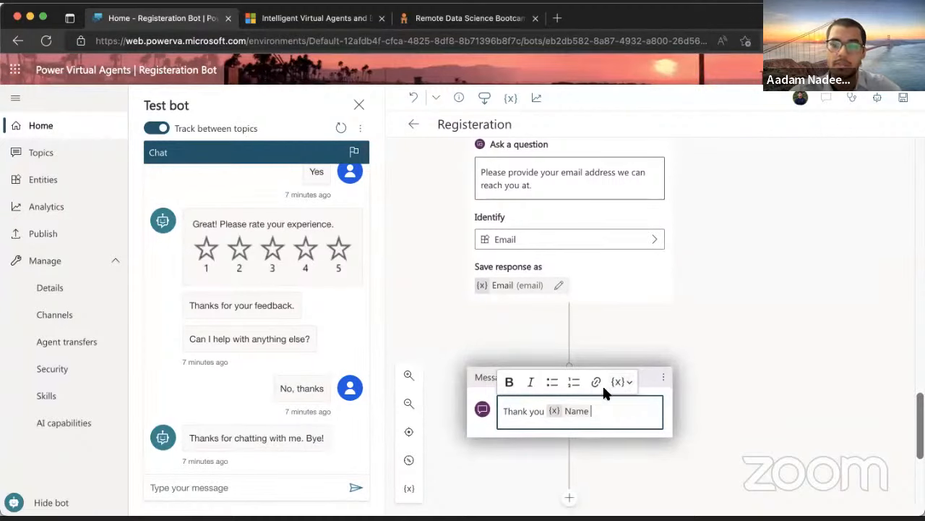
{"action": "type", "text": ","}
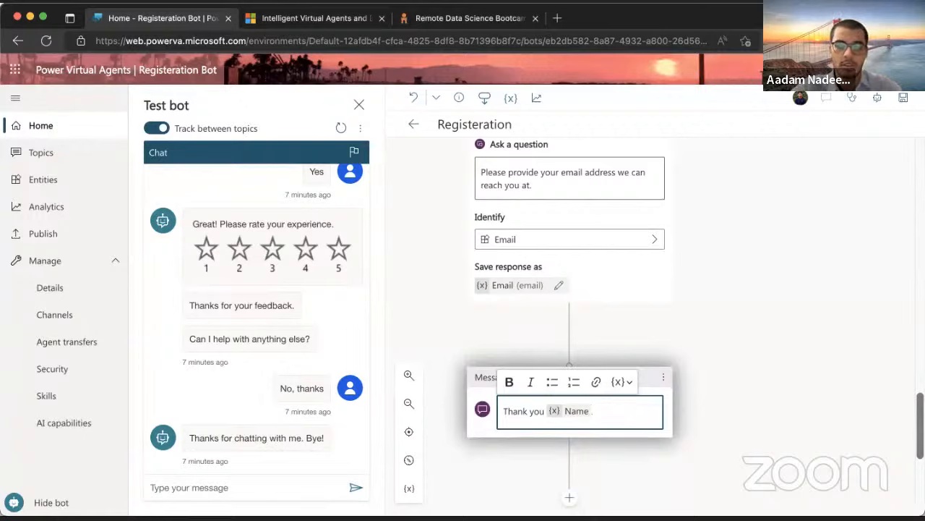
{"action": "type", "text": "For our course"}
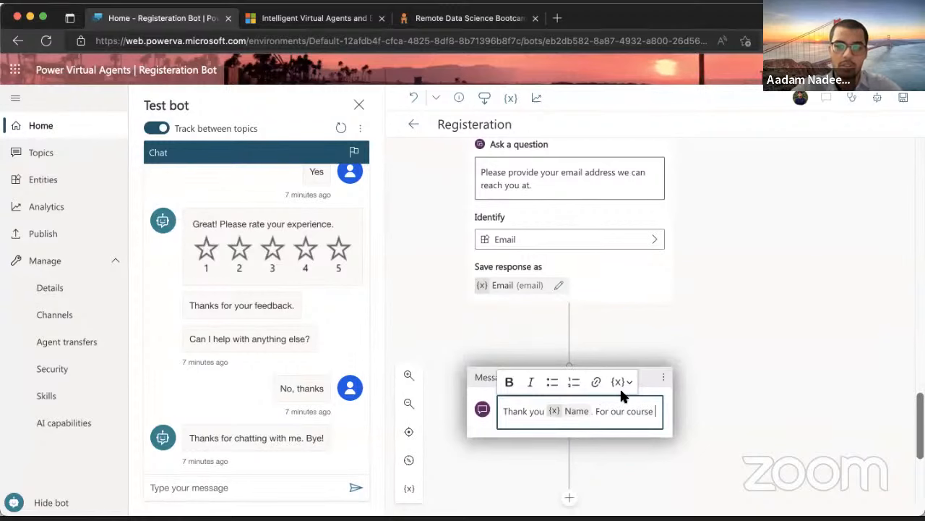
Insert the Course variable, 'in', the City variable, then ', we are currently providing'
{"action": "left_click", "coordinate": [620, 383]}
{"action": "left_click", "coordinate": [635, 318]}
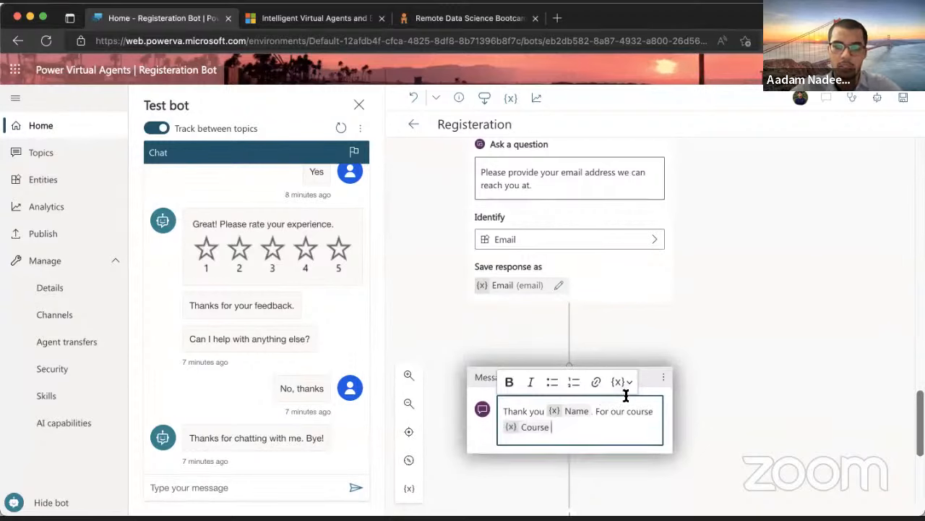
{"action": "type", "text": "in"}
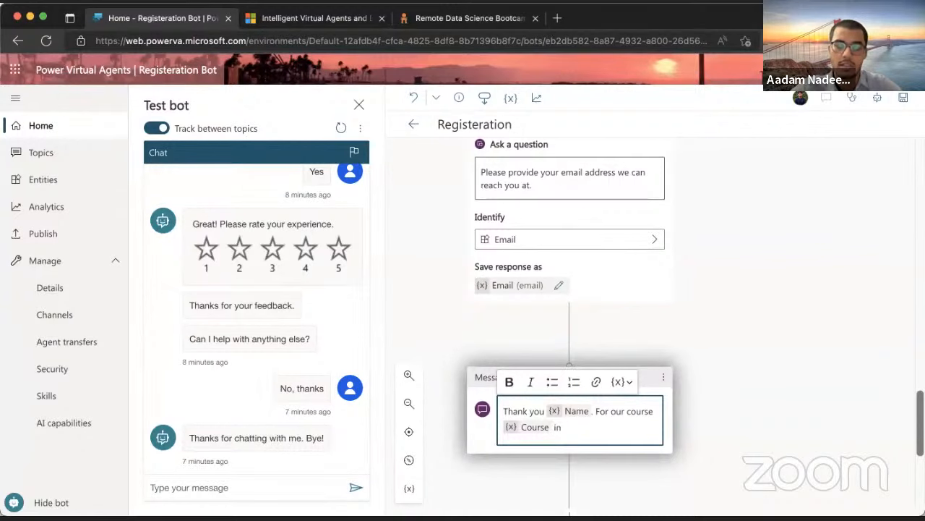
{"action": "left_click", "coordinate": [622, 383]}
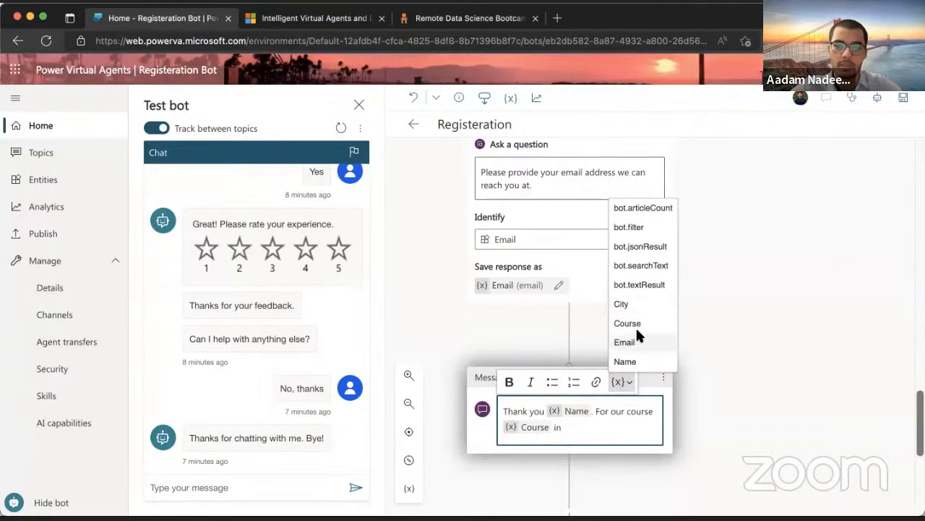
{"action": "left_click", "coordinate": [593, 428]}
{"action": "left_click", "coordinate": [620, 382]}
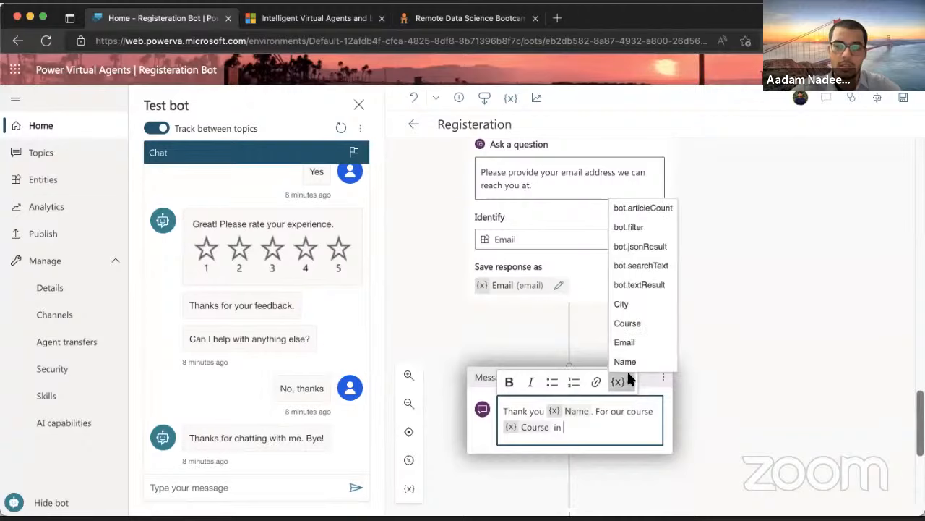
{"action": "left_click", "coordinate": [630, 304]}
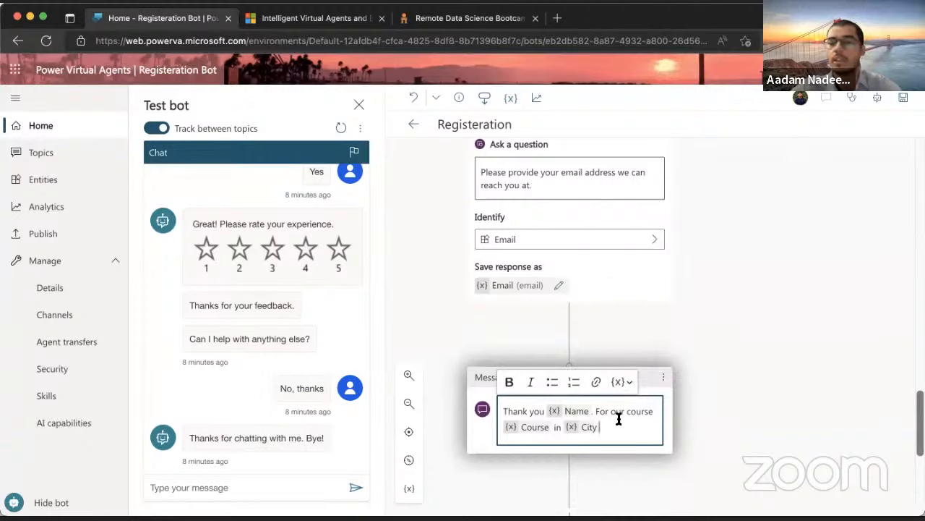
{"action": "type", "text": ", we are "}
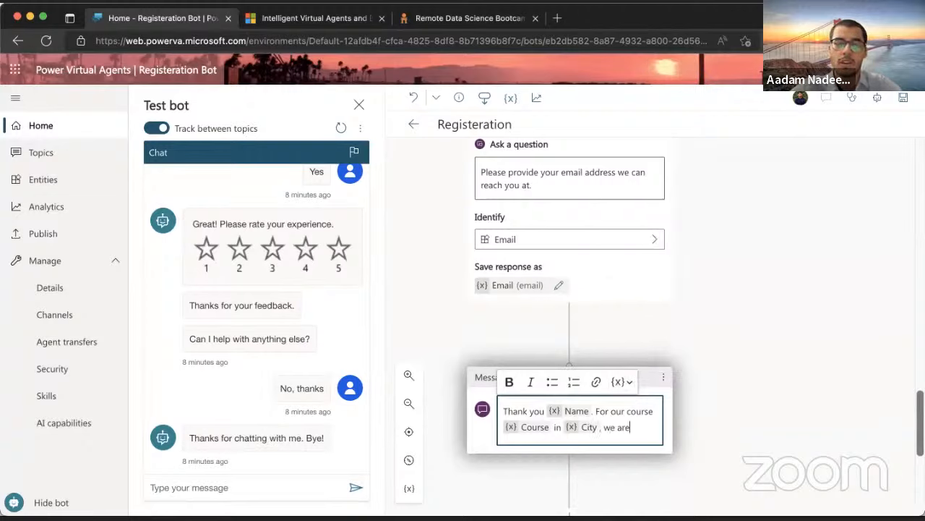
{"action": "type", "text": "cureent"}
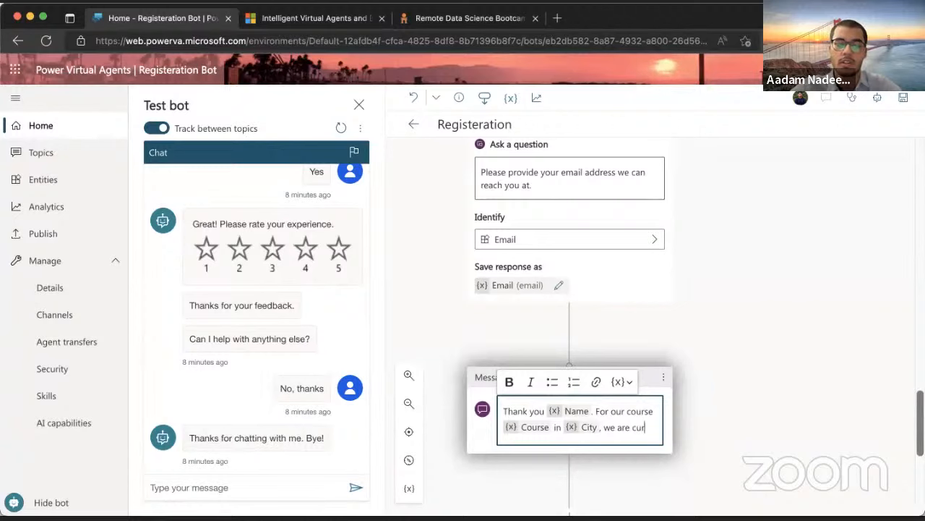
{"action": "key", "text": "BackSpace"}
{"action": "key", "text": "BackSpace"}
{"action": "key", "text": "BackSpace"}
{"action": "key", "text": "BackSpace"}
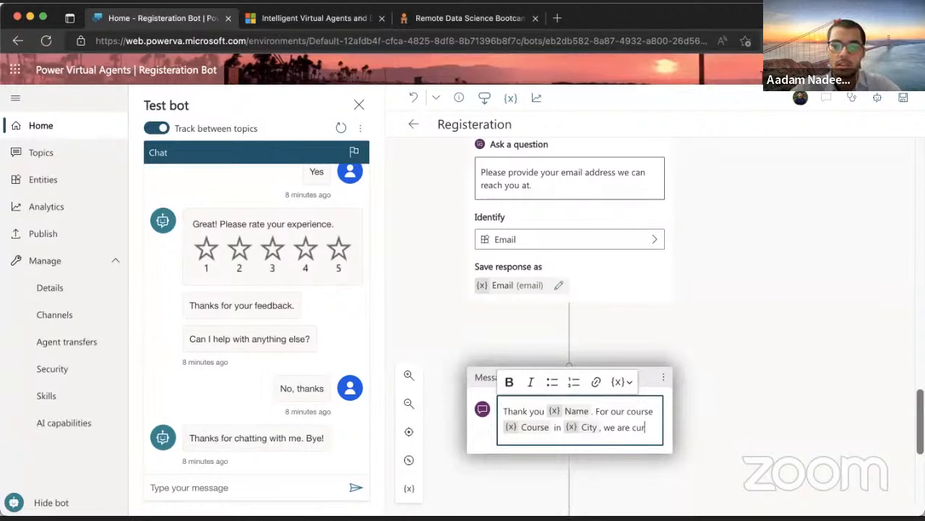
{"action": "type", "text": "rently "}
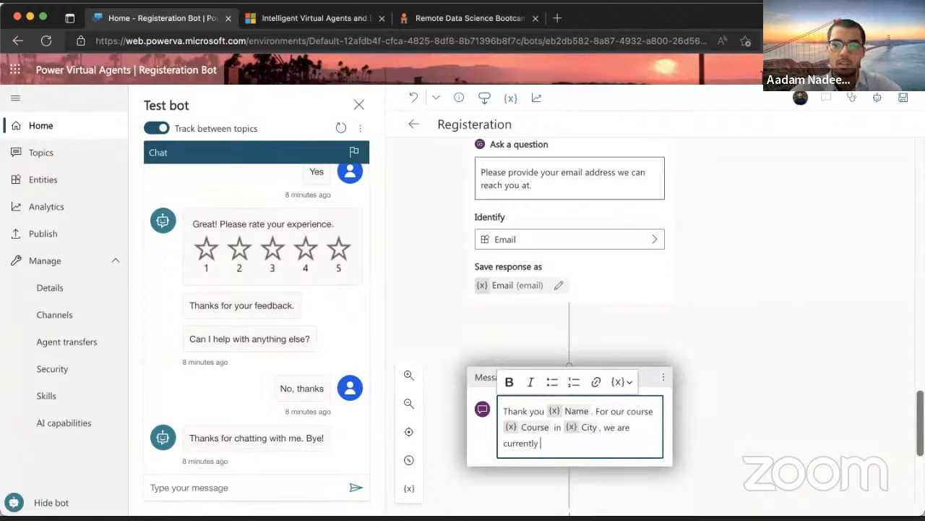
{"action": "type", "text": "providing"}
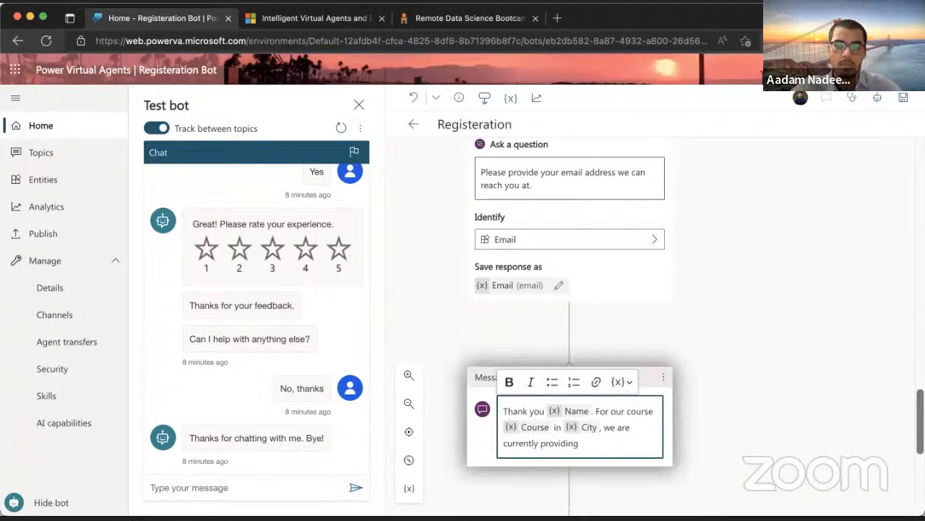
Complete it as 'not providing in-person classes. However, you can join them online.' then add 'We will send you an invite at'
{"action": "left_click", "coordinate": [541, 442]}
{"action": "type", "text": "not"}
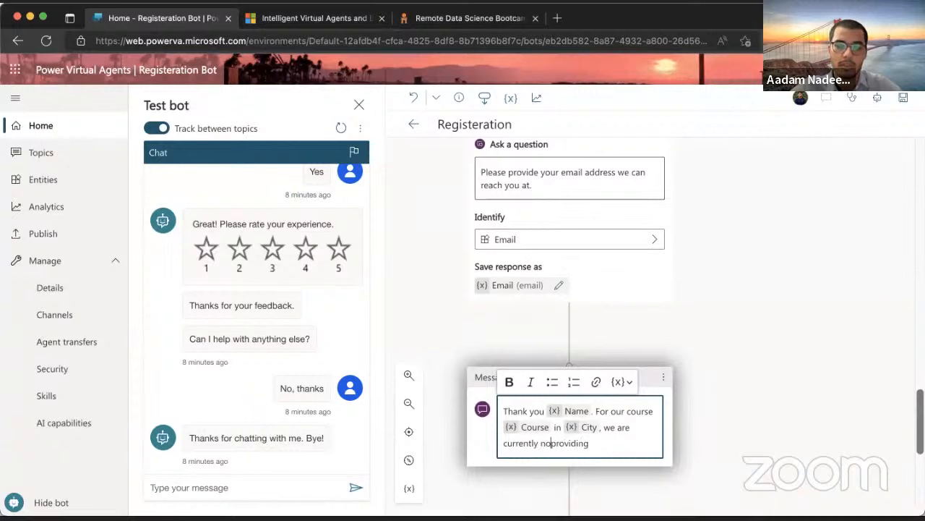
{"action": "left_click", "coordinate": [611, 446]}
{"action": "type", "text": "in="}
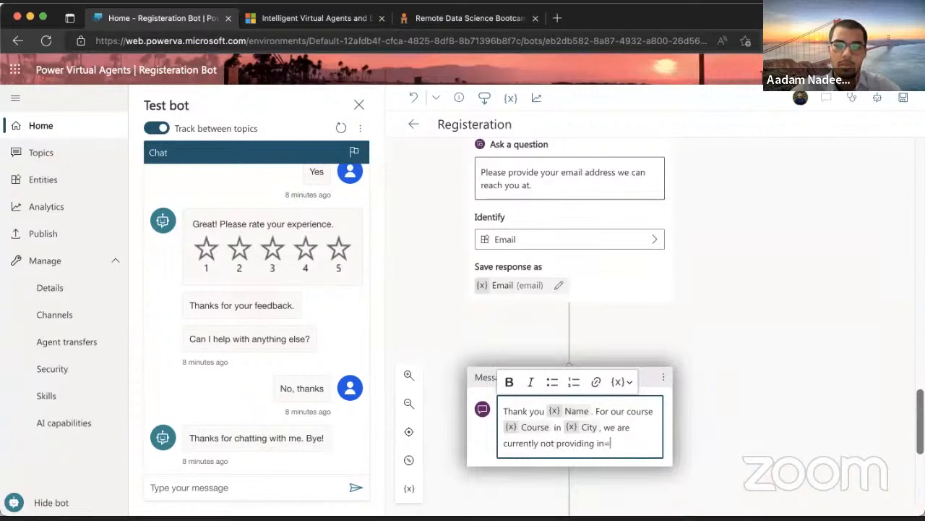
{"action": "key", "text": "BackSpace"}
{"action": "type", "text": "-person classes"}
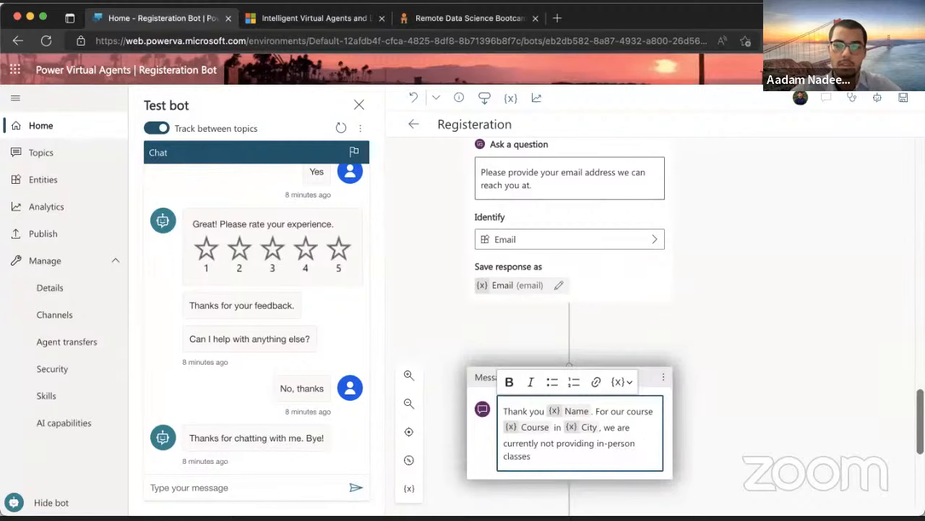
{"action": "type", "text": ". "}
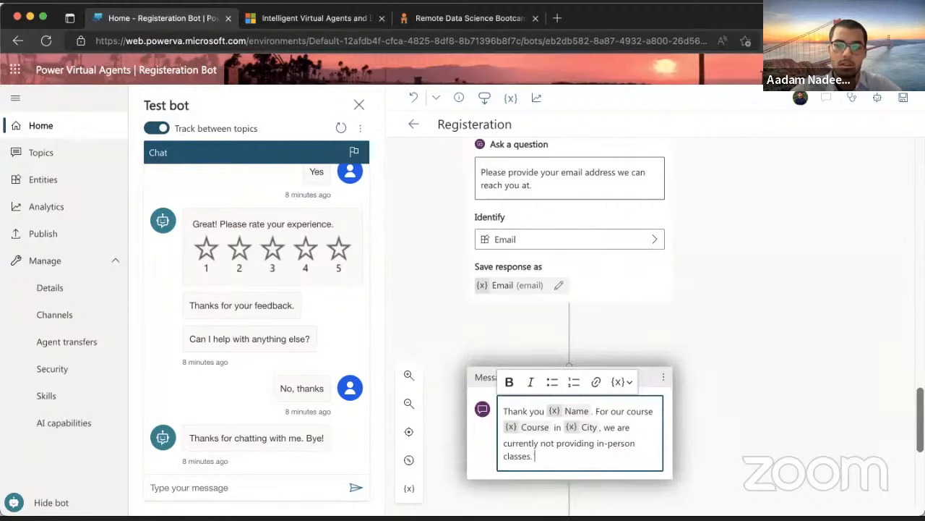
{"action": "type", "text": "O"}
{"action": "key", "text": "BackSpace"}
{"action": "type", "text": "However, you can join"}
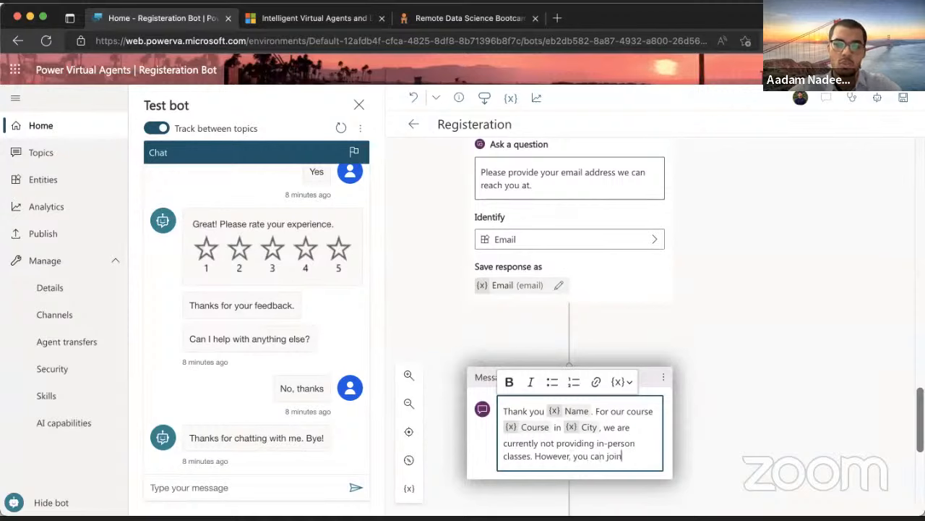
{"action": "type", "text": " them online"}
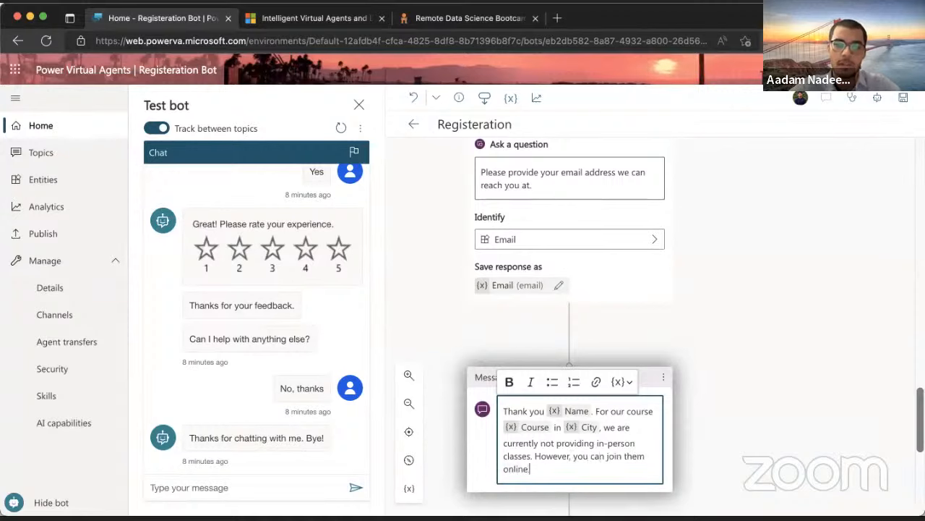
{"action": "type", "text": "."}
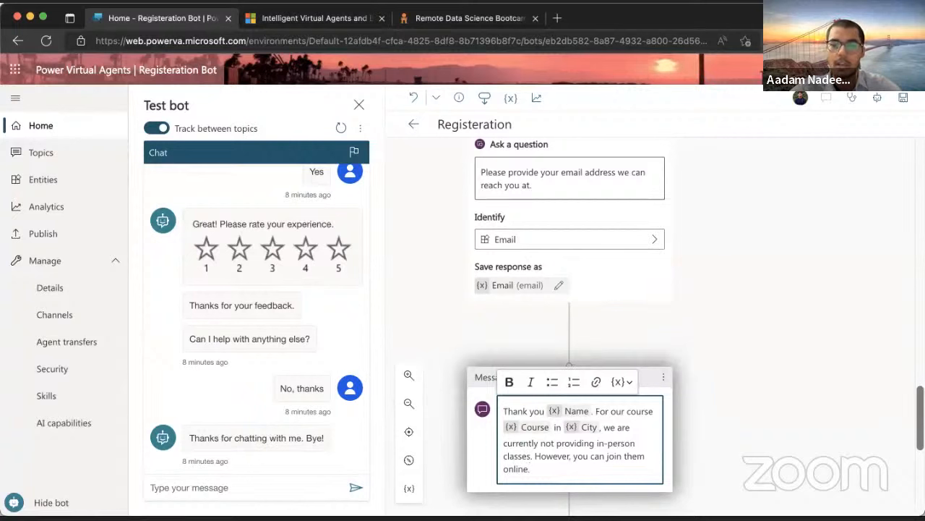
{"action": "key", "text": "Return"}
{"action": "key", "text": "Return"}
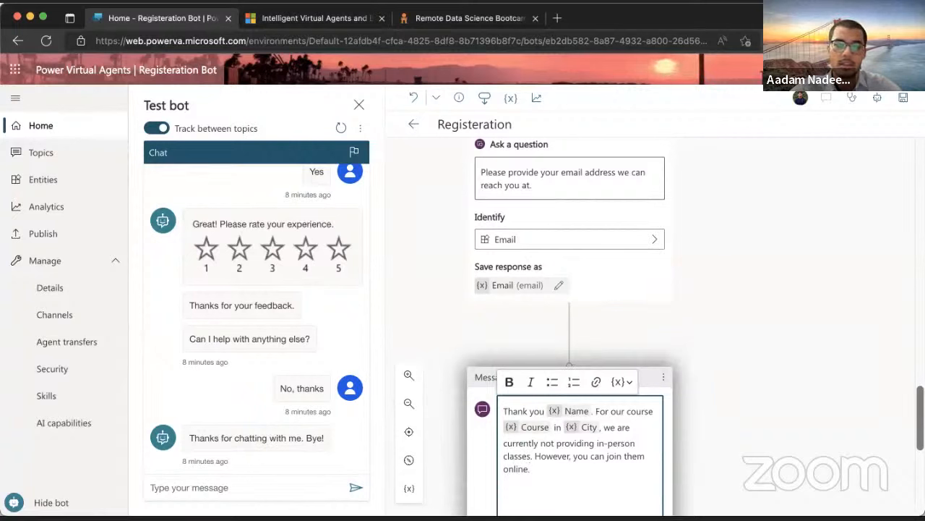
{"action": "type", "text": "We will "}
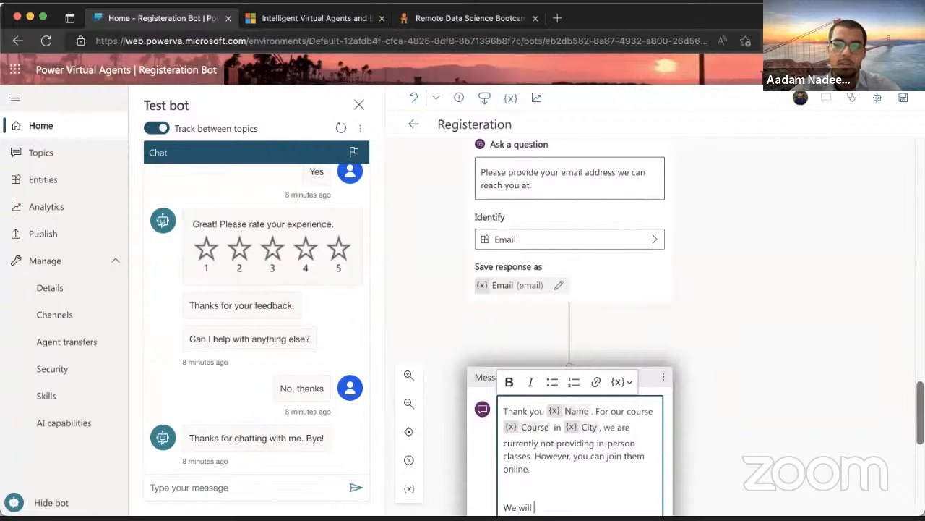
{"action": "type", "text": "send you an invite at"}
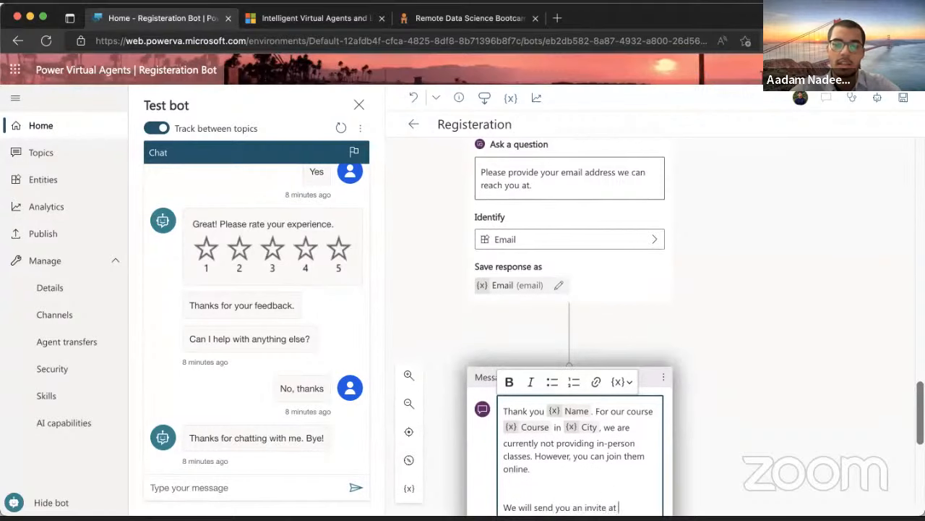
Insert the Email variable after 'We will send you an invite at'
{"action": "scroll", "coordinate": [659, 268], "scroll_direction": "down", "scroll_amount": 1}
{"action": "left_click", "coordinate": [619, 343]}
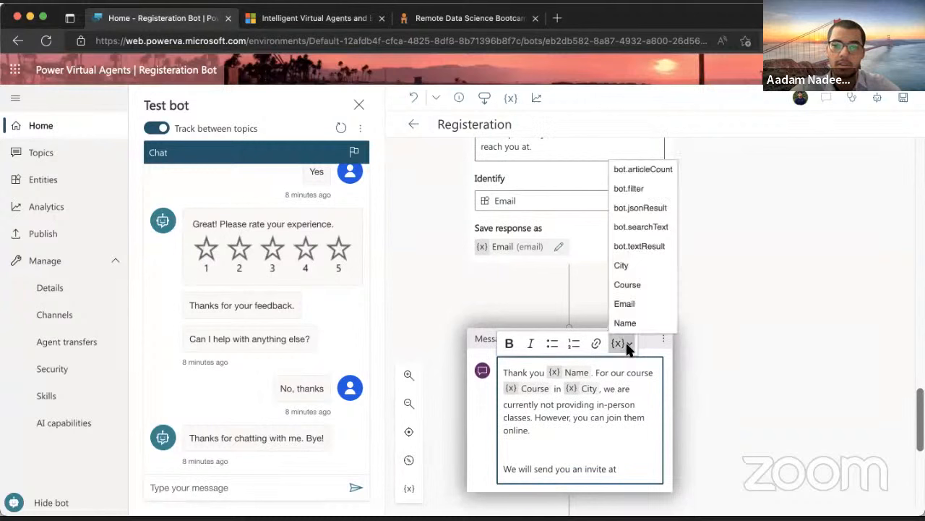
{"action": "left_click", "coordinate": [626, 304]}
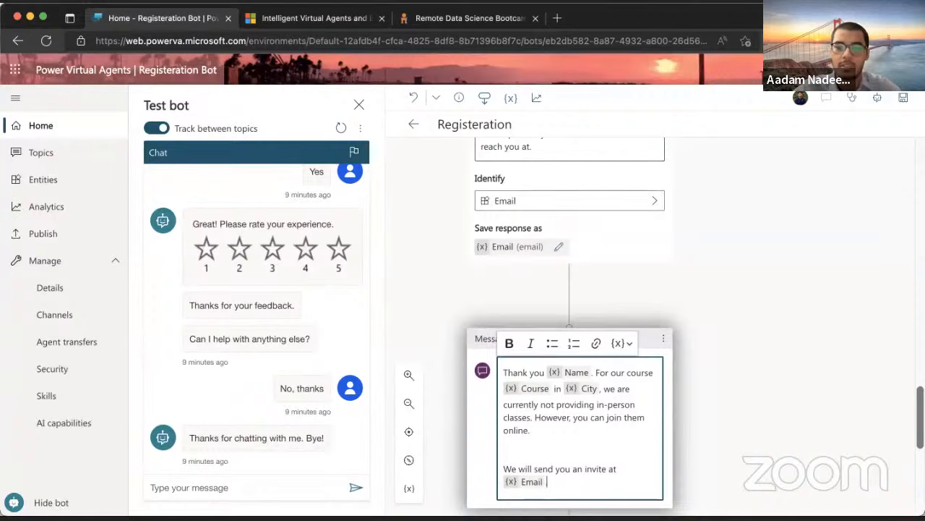
{"action": "scroll", "coordinate": [559, 483], "scroll_direction": "down", "scroll_amount": 3}
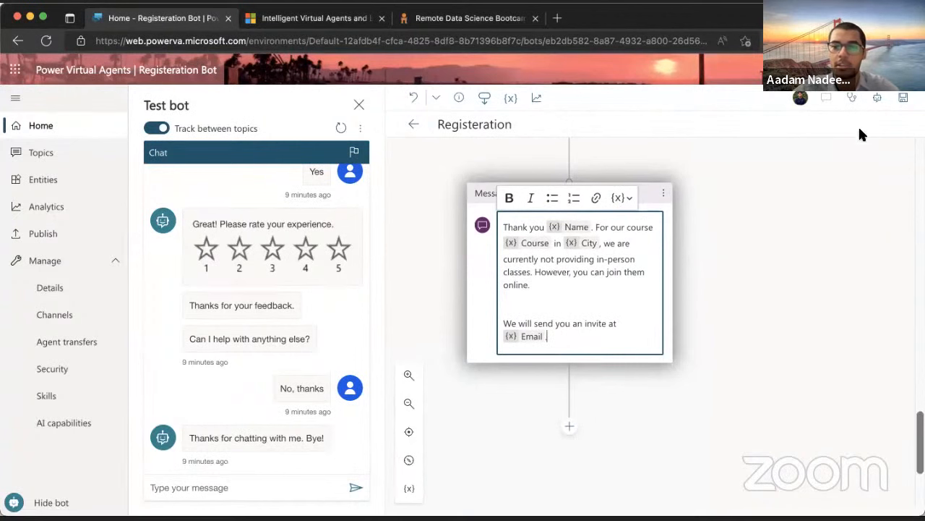
Save the topic and send the test message 'I want to register for a course'
{"action": "left_click", "coordinate": [903, 97]}
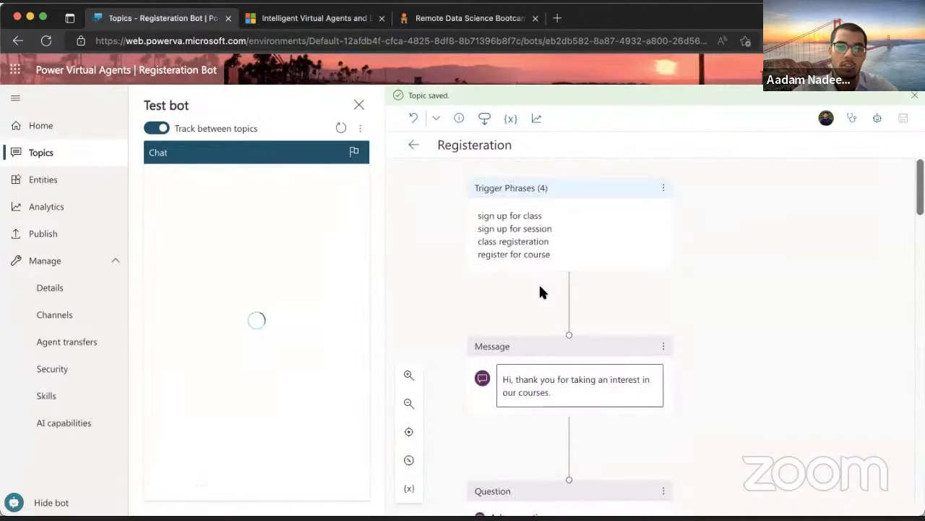
{"action": "left_click", "coordinate": [229, 488]}
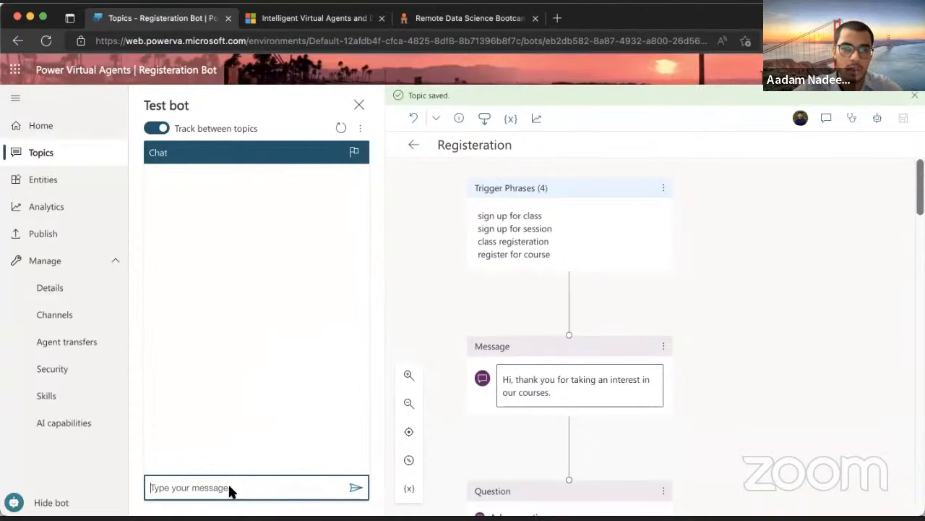
{"action": "type", "text": "I want to r"}
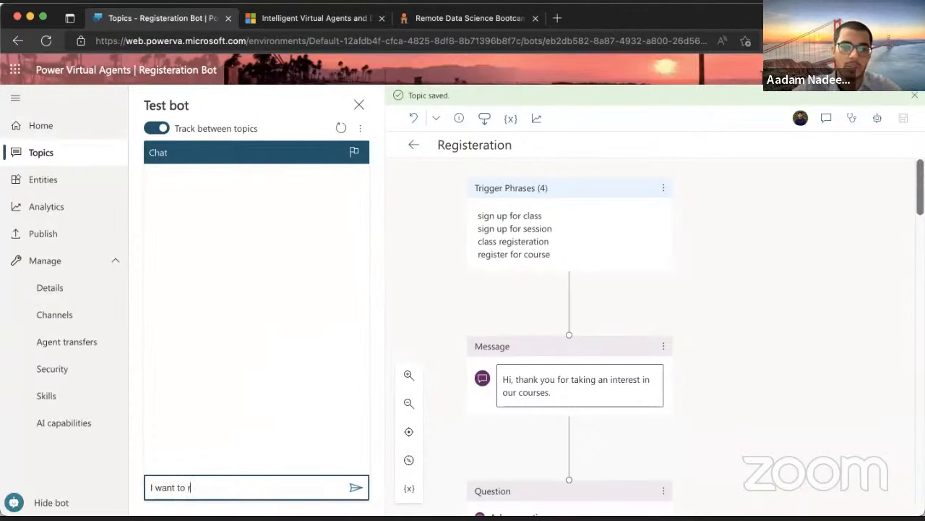
{"action": "type", "text": "egister for a"}
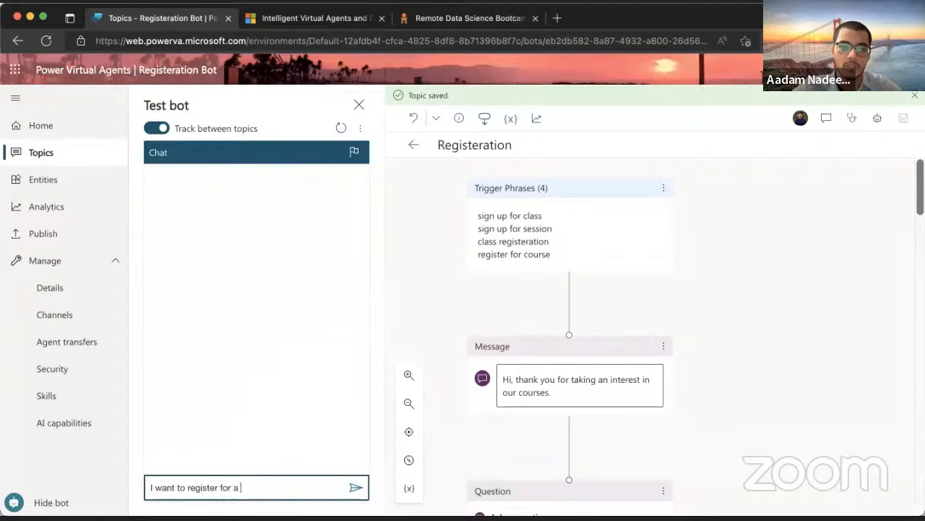
{"action": "key", "text": "BackSpace"}
{"action": "key", "text": "BackSpace"}
{"action": "type", "text": "course"}
{"action": "key", "text": "Return"}
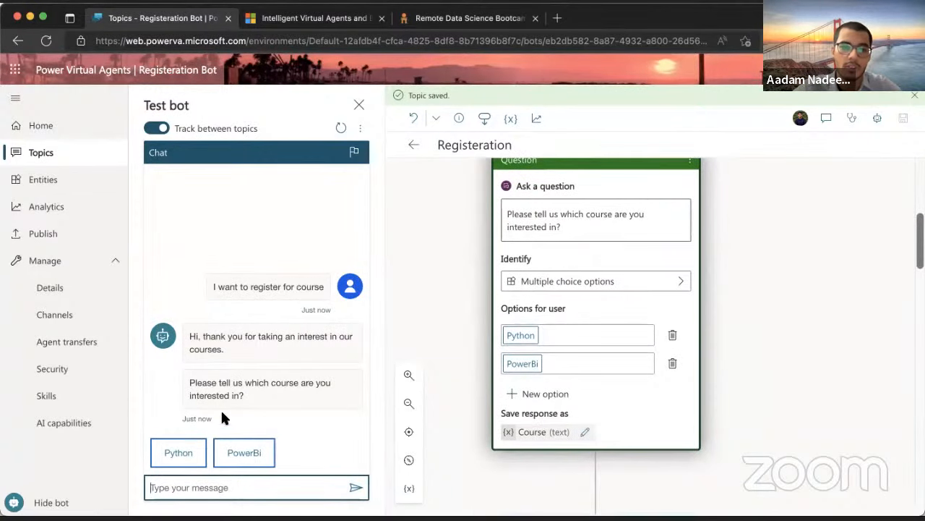
Pick Python as the course and enter a name for the name question
{"action": "scroll", "coordinate": [449, 326], "scroll_direction": "down", "scroll_amount": 3}
{"action": "scroll", "coordinate": [470, 318], "scroll_direction": "down", "scroll_amount": 3}
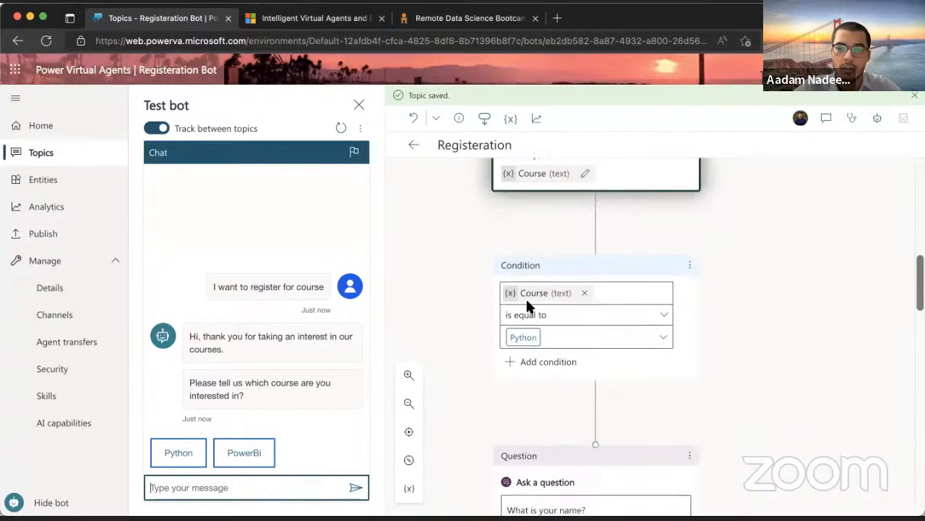
{"action": "left_click", "coordinate": [179, 452]}
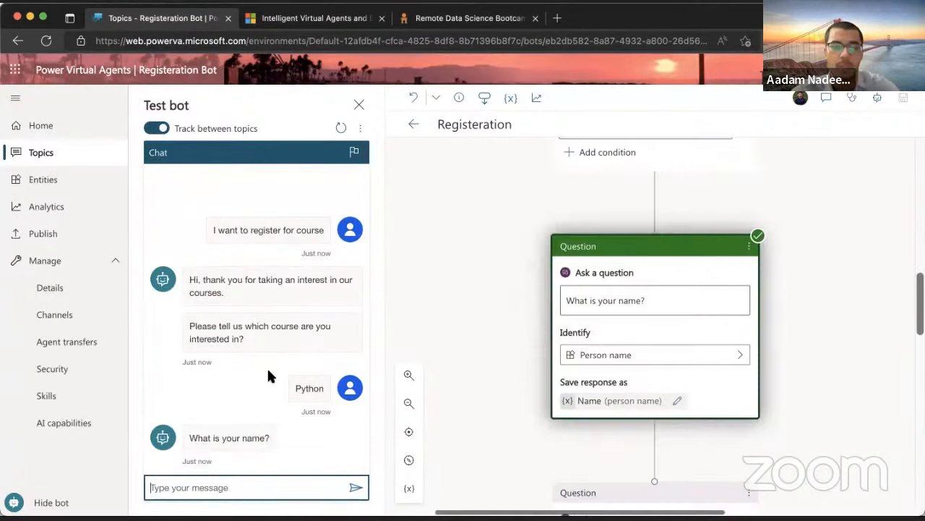
{"action": "left_click", "coordinate": [220, 487]}
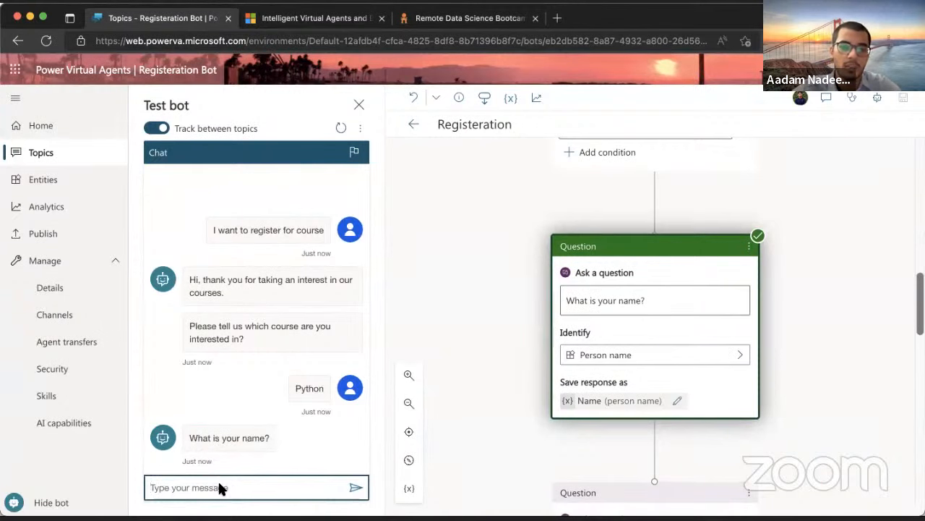
{"action": "type", "text": "John"}
{"action": "key", "text": "Return"}
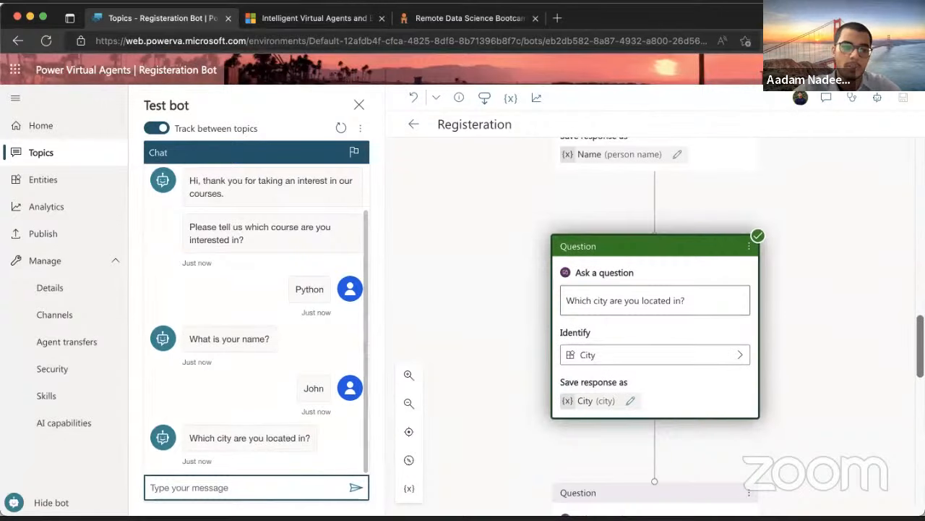
Answer the city question with 'I'm in New York'
{"action": "type", "text": "Ne"}
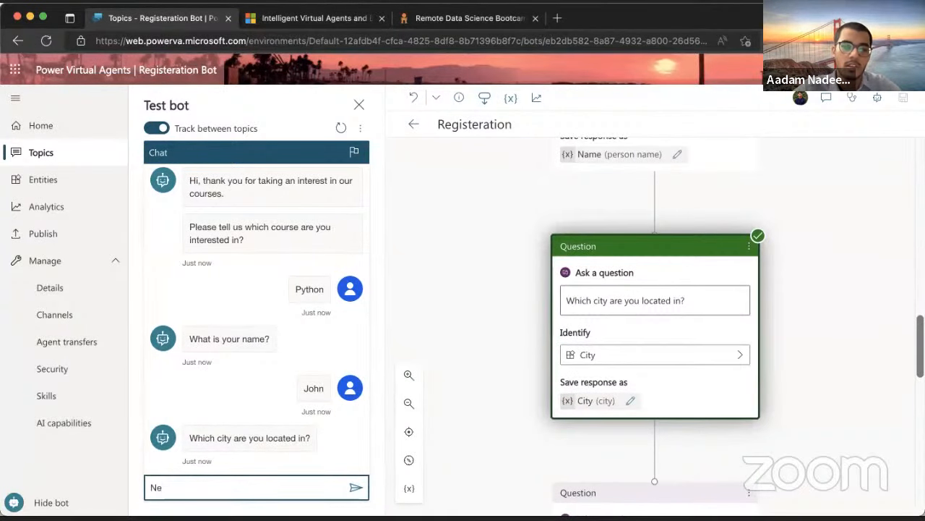
{"action": "key", "text": "BackSpace"}
{"action": "type", "text": "I'm in New"}
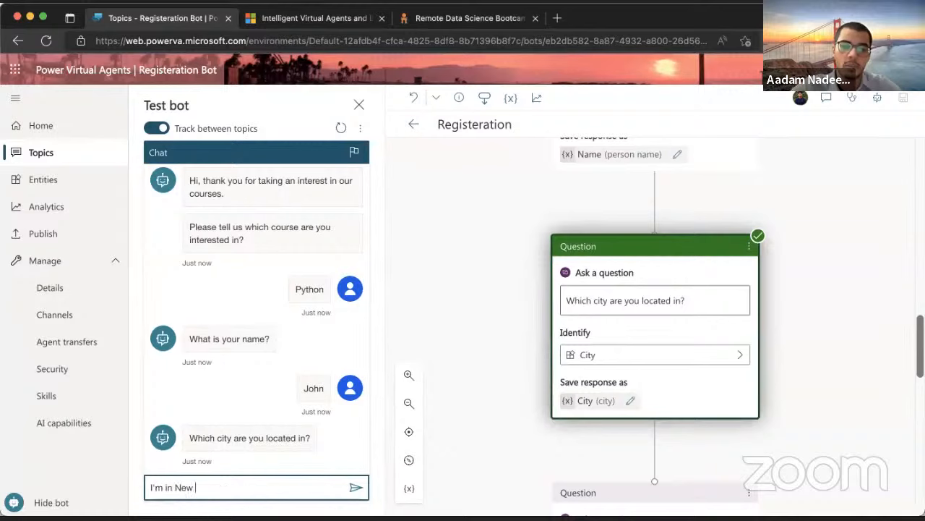
{"action": "type", "text": " York"}
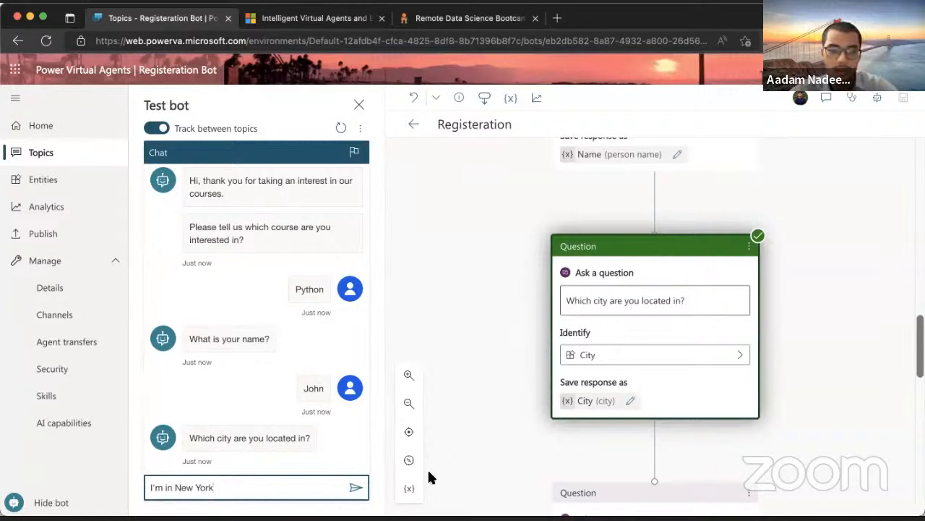
{"action": "left_click", "coordinate": [409, 488]}
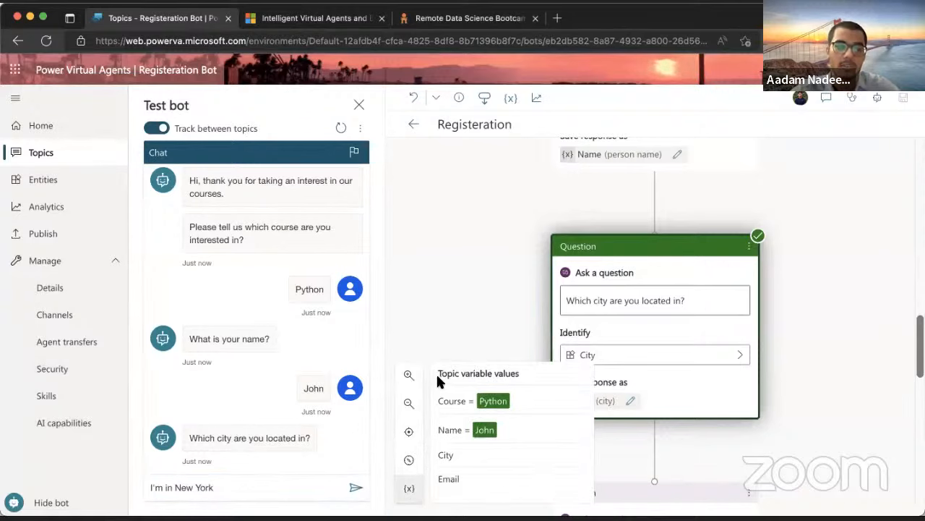
{"action": "left_click", "coordinate": [243, 496]}
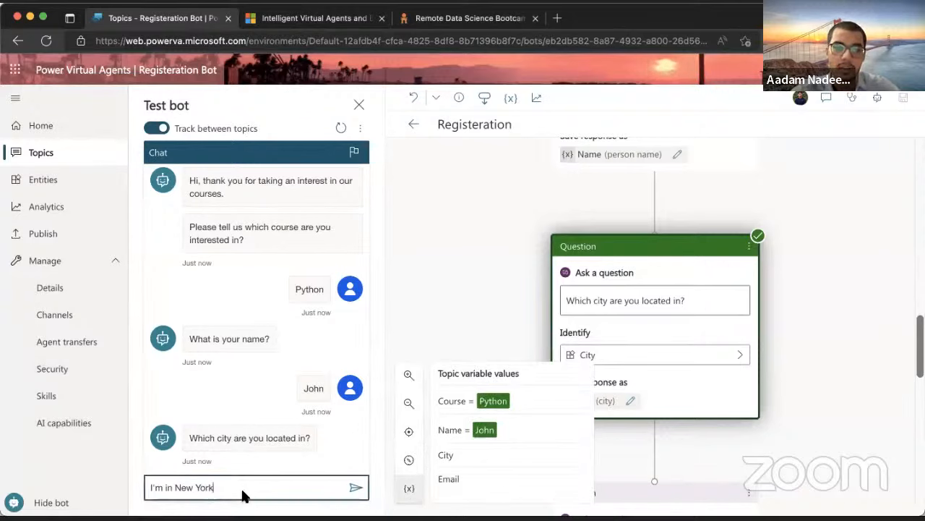
{"action": "key", "text": "Return"}
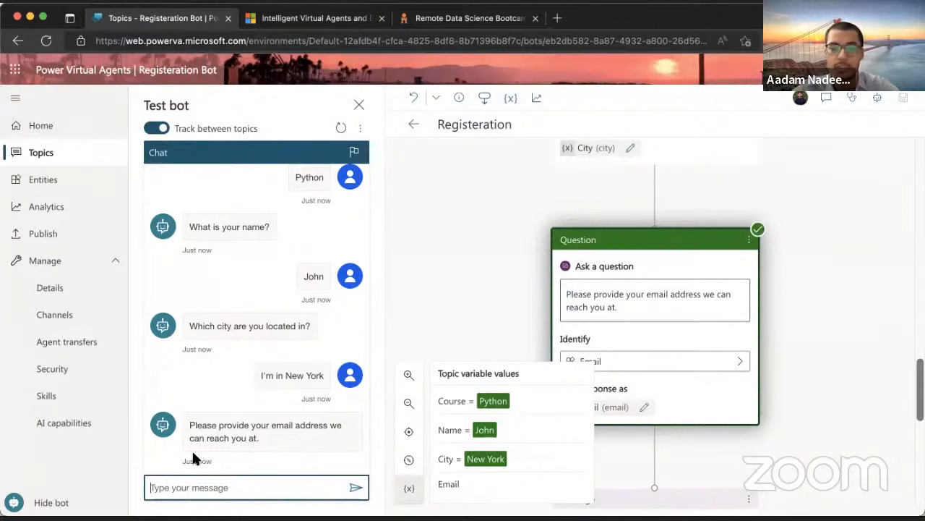
Answer the email question with a test e-mail address
{"action": "left_click", "coordinate": [236, 487]}
{"action": "left_click", "coordinate": [236, 487]}
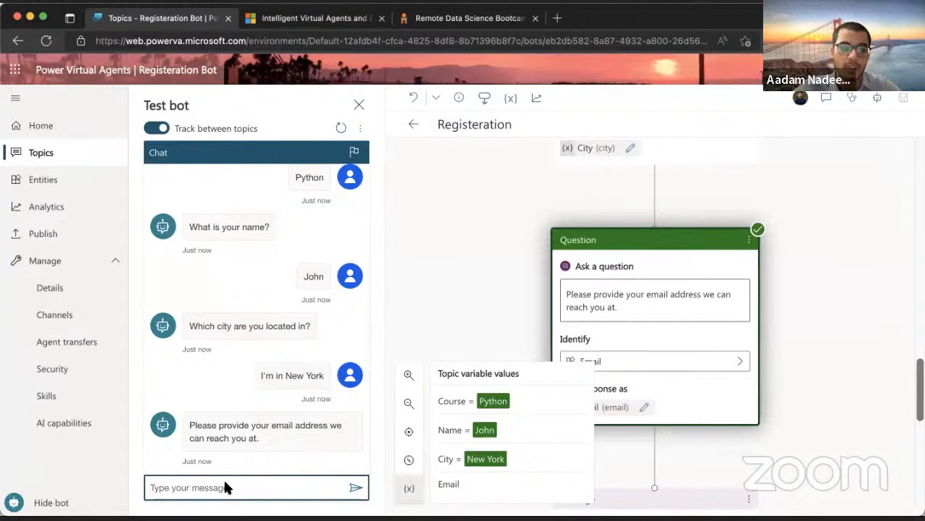
{"action": "type", "text": "john@tes"}
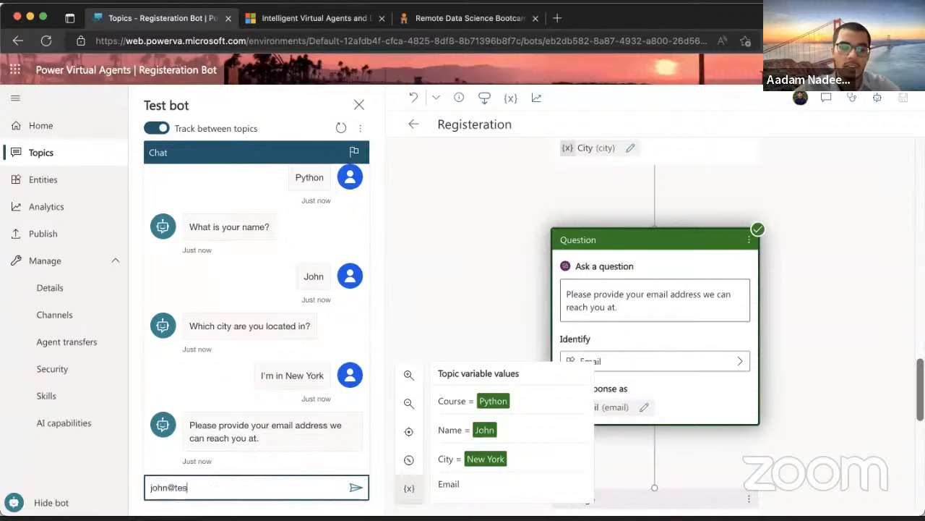
{"action": "type", "text": "t.com"}
{"action": "key", "text": "Return"}
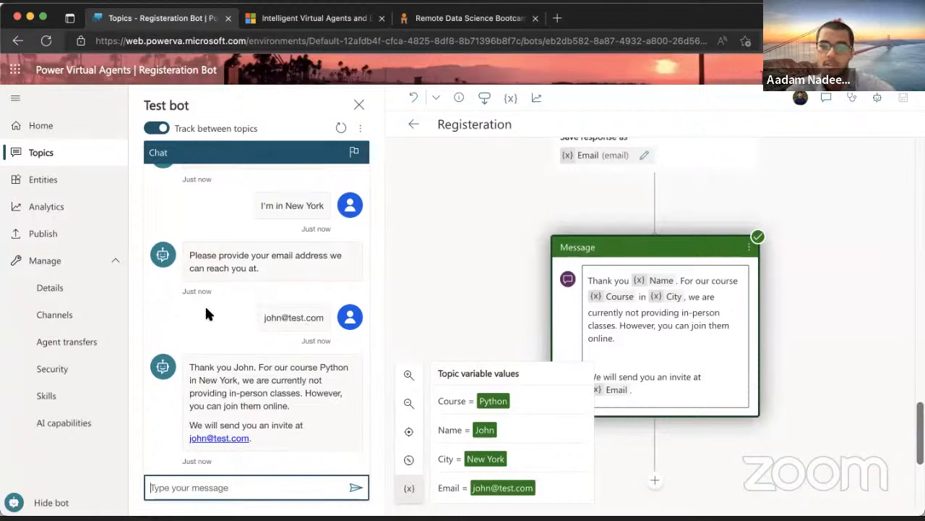
{"action": "scroll", "coordinate": [518, 277], "scroll_direction": "up", "scroll_amount": 10}
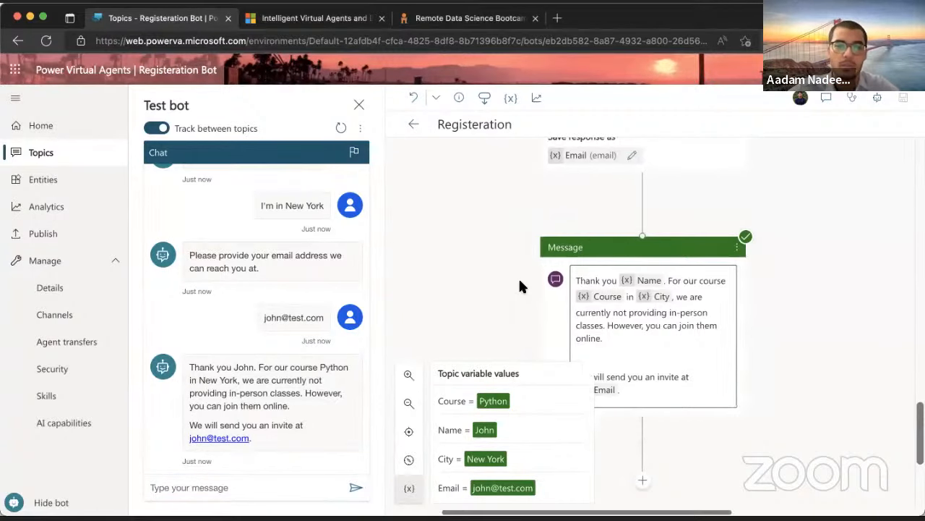
{"action": "scroll", "coordinate": [518, 277], "scroll_direction": "up", "scroll_amount": 5}
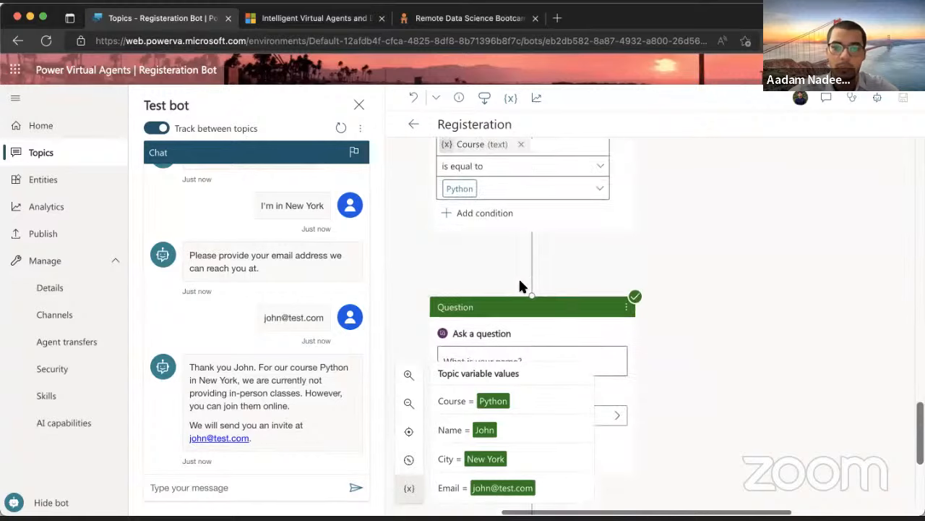
{"action": "scroll", "coordinate": [519, 286], "scroll_direction": "down", "scroll_amount": 2}
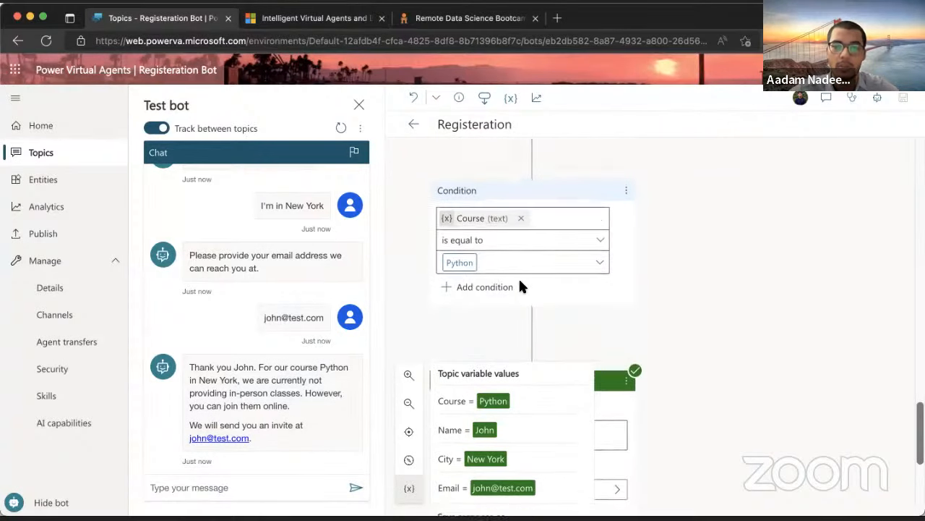
{"action": "scroll", "coordinate": [520, 286], "scroll_direction": "up", "scroll_amount": 1}
{"action": "left_click", "coordinate": [627, 215]}
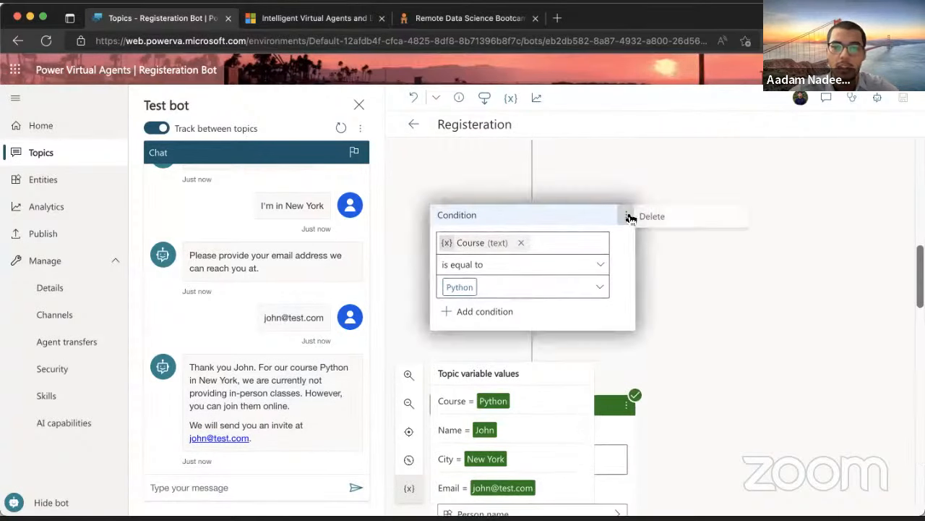
{"action": "left_click", "coordinate": [674, 217]}
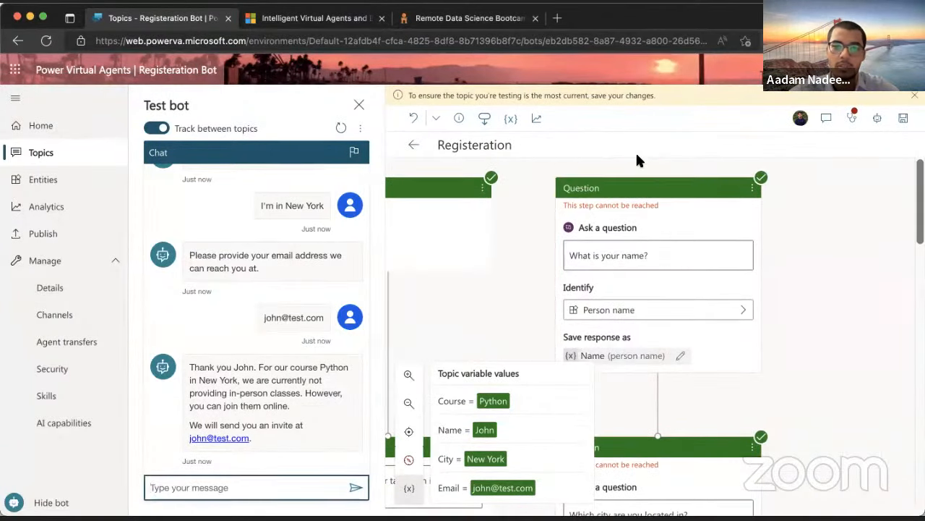
{"action": "scroll", "coordinate": [618, 224], "scroll_direction": "down", "scroll_amount": 1}
{"action": "scroll", "coordinate": [617, 225], "scroll_direction": "down", "scroll_amount": 10}
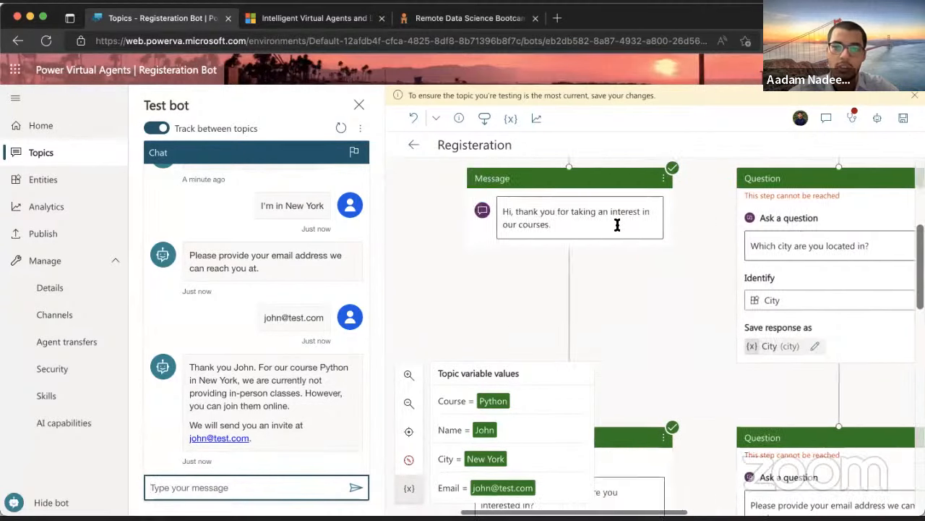
{"action": "left_click", "coordinate": [613, 309]}
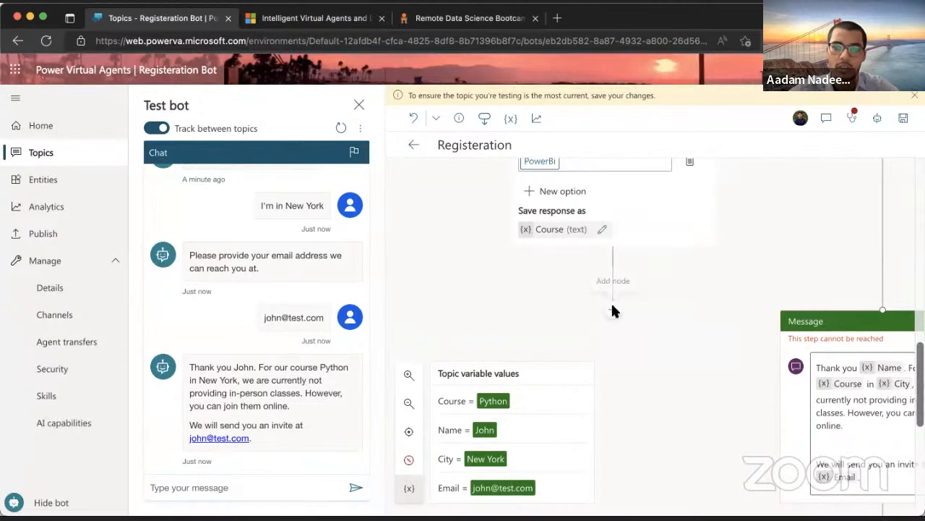
{"action": "left_click", "coordinate": [665, 270]}
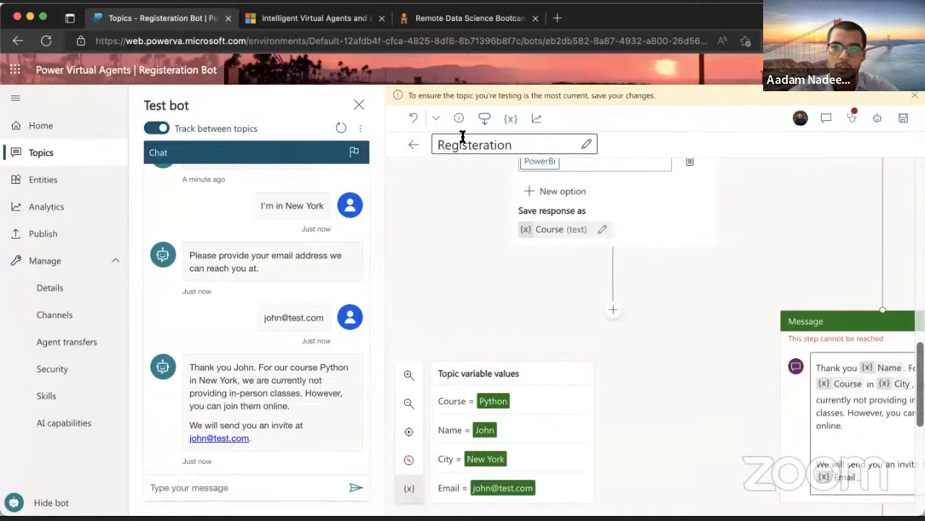
{"action": "left_click", "coordinate": [413, 118]}
{"action": "scroll", "coordinate": [621, 267], "scroll_direction": "up", "scroll_amount": 3}
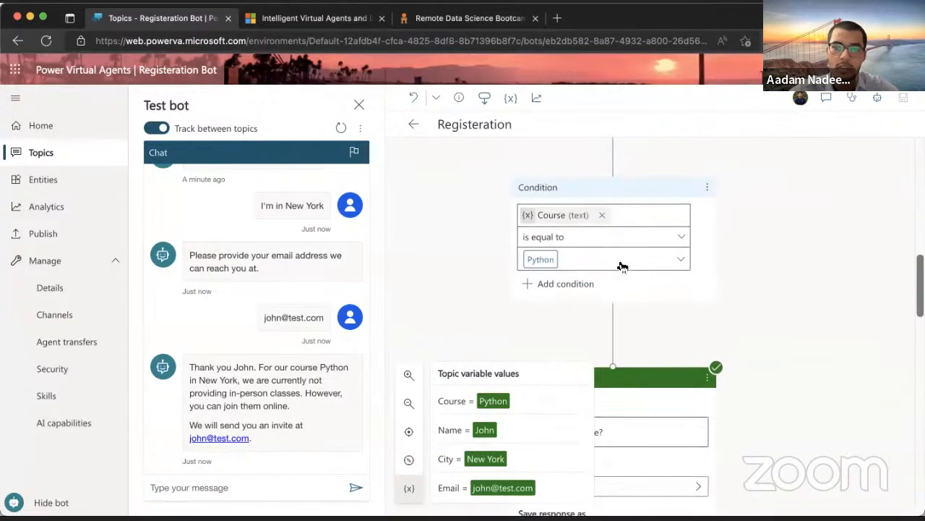
{"action": "left_click", "coordinate": [705, 230]}
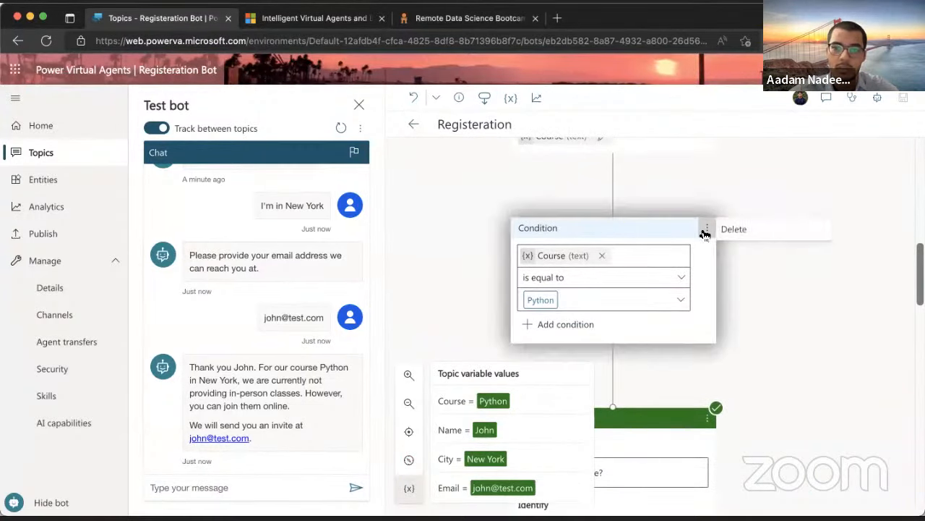
{"action": "left_click", "coordinate": [586, 322]}
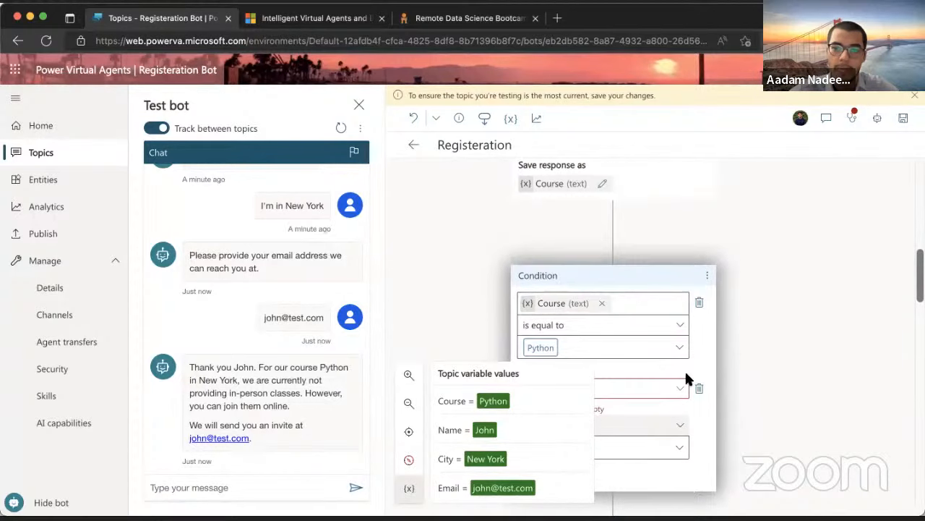
{"action": "left_click", "coordinate": [698, 387]}
{"action": "scroll", "coordinate": [615, 185], "scroll_direction": "up", "scroll_amount": 2}
{"action": "scroll", "coordinate": [616, 186], "scroll_direction": "down", "scroll_amount": 2}
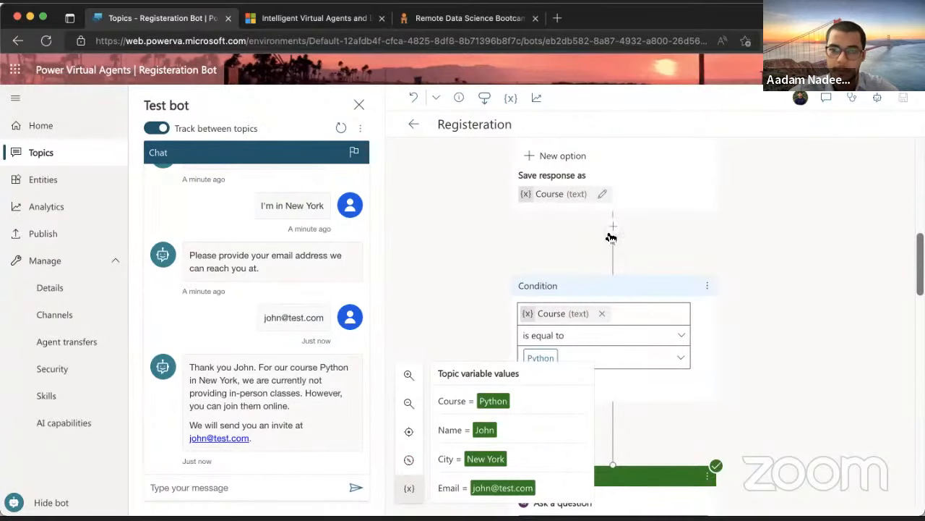
{"action": "scroll", "coordinate": [615, 230], "scroll_direction": "down", "scroll_amount": 3}
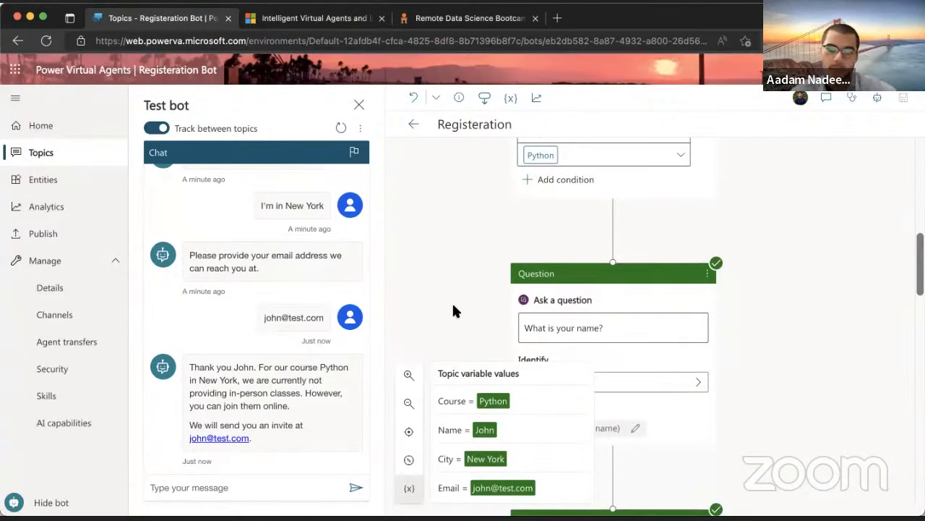
{"action": "scroll", "coordinate": [453, 311], "scroll_direction": "down", "scroll_amount": 5}
{"action": "scroll", "coordinate": [453, 310], "scroll_direction": "down", "scroll_amount": 5}
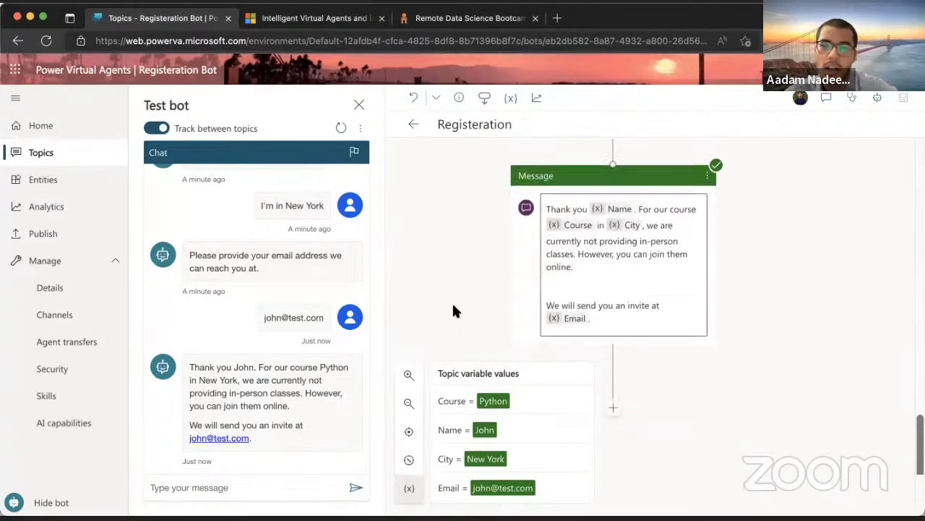
{"action": "scroll", "coordinate": [453, 311], "scroll_direction": "up", "scroll_amount": 3}
{"action": "scroll", "coordinate": [454, 311], "scroll_direction": "up", "scroll_amount": 5}
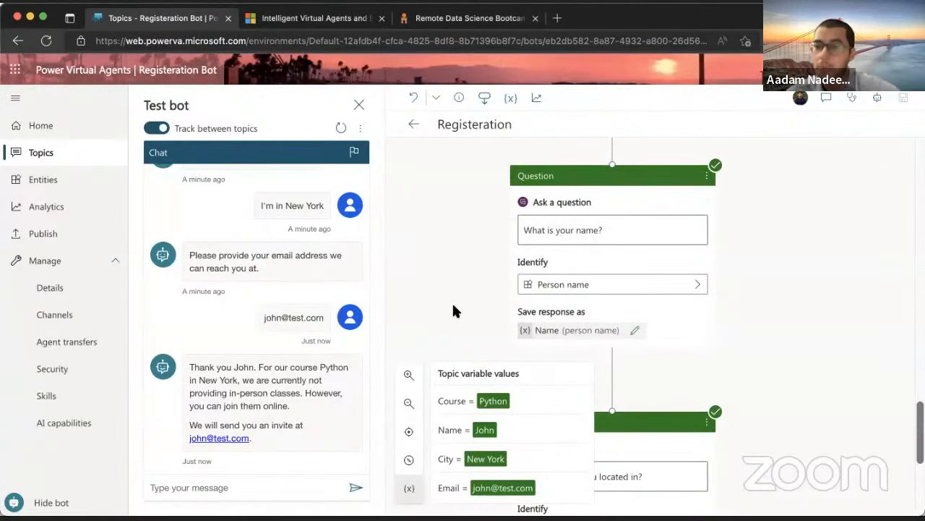
{"action": "scroll", "coordinate": [453, 311], "scroll_direction": "down", "scroll_amount": 5}
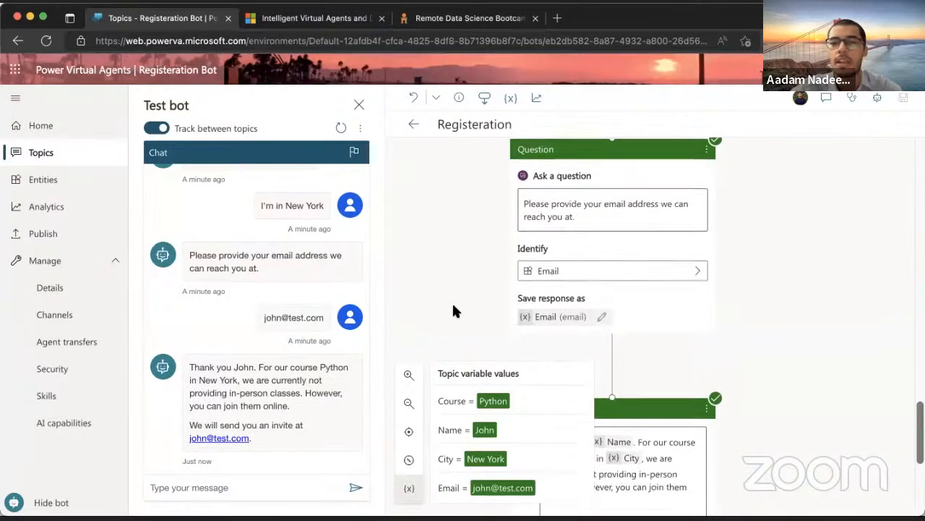
Reopen Registration and, below its last message, call an action to create a new flow
{"action": "left_click", "coordinate": [413, 127]}
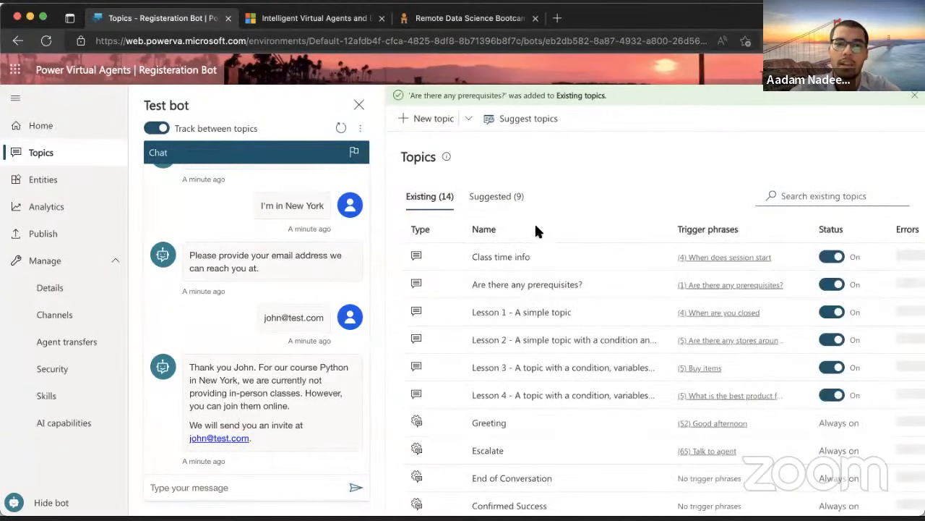
{"action": "left_click", "coordinate": [510, 261]}
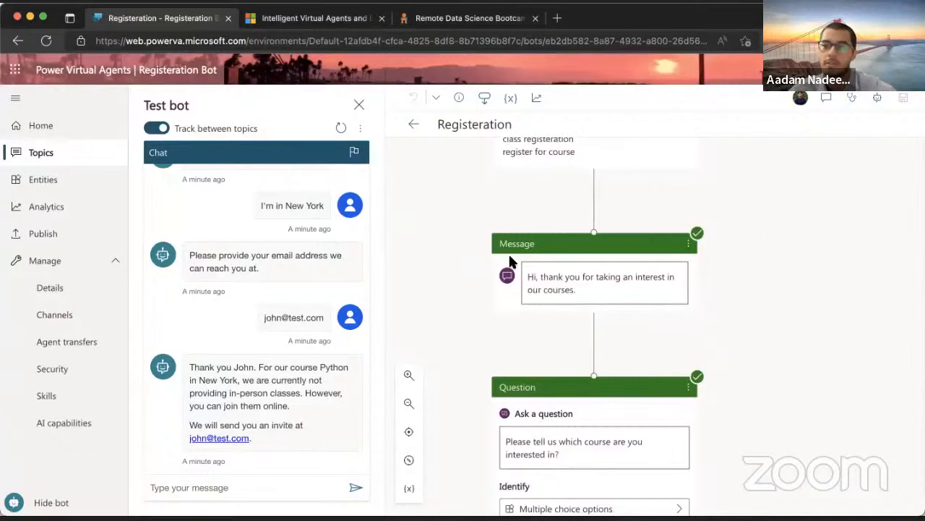
{"action": "scroll", "coordinate": [510, 261], "scroll_direction": "down", "scroll_amount": 15}
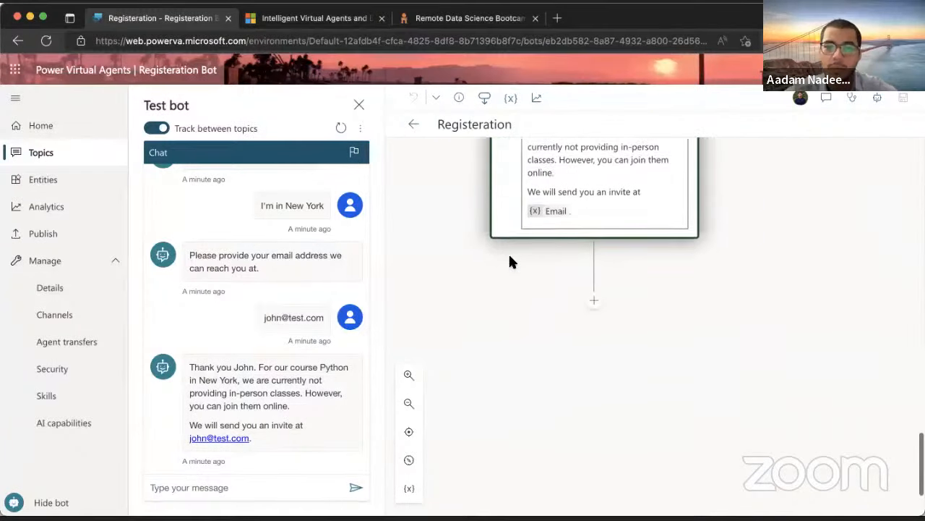
{"action": "scroll", "coordinate": [509, 258], "scroll_direction": "up", "scroll_amount": 2}
{"action": "left_click", "coordinate": [595, 362]}
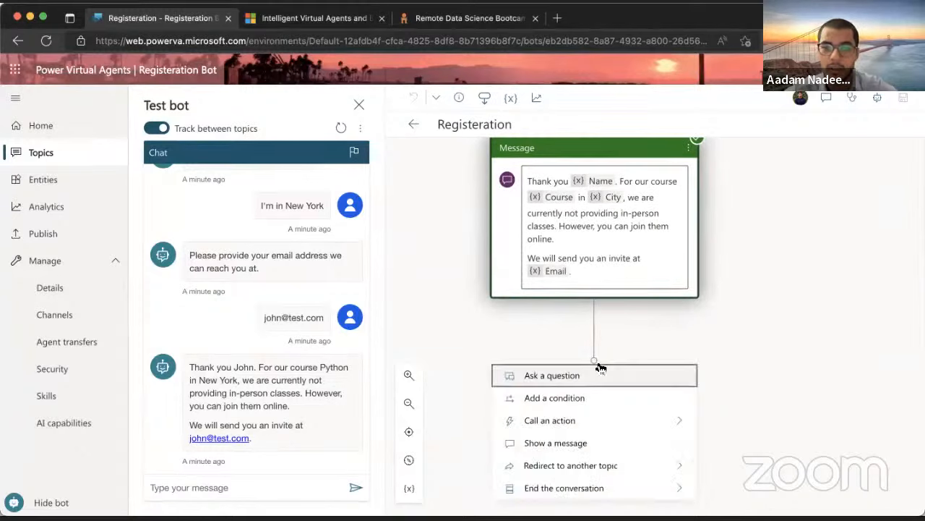
{"action": "mouse_move", "coordinate": [601, 426]}
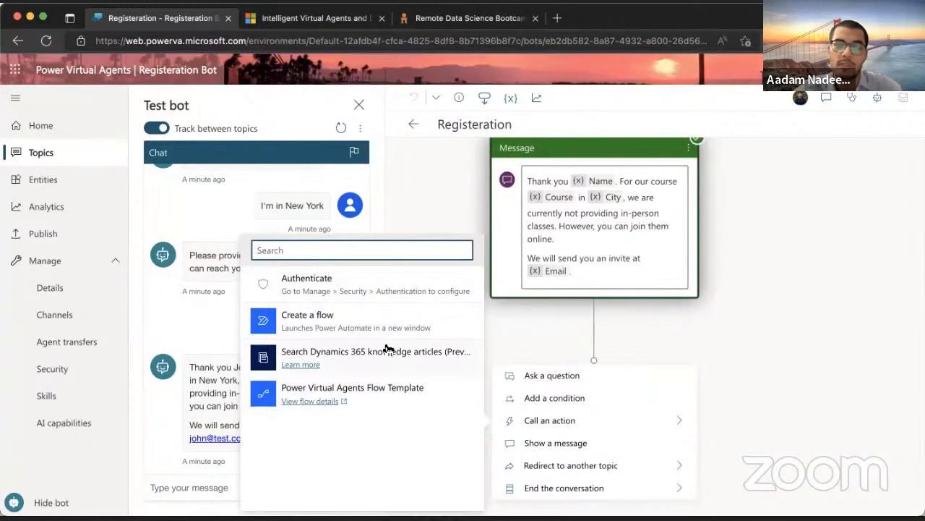
{"action": "left_click", "coordinate": [334, 319]}
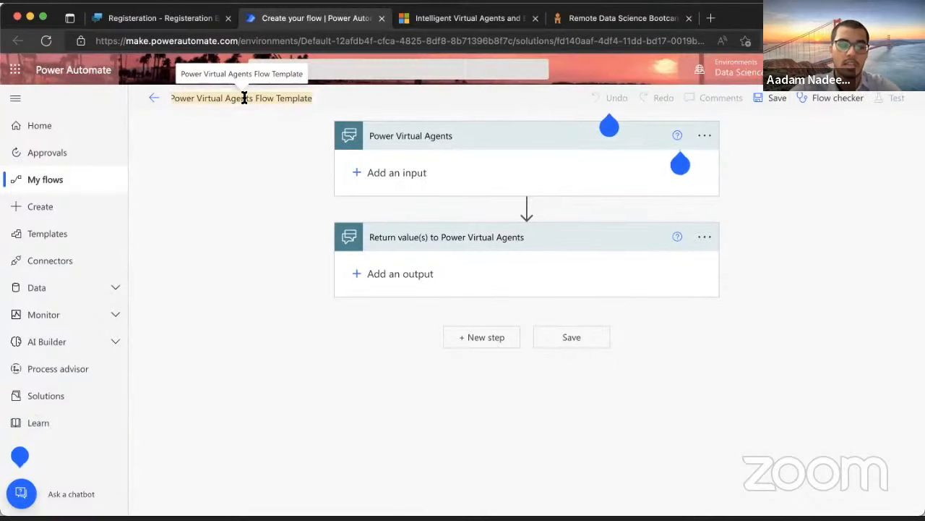
Name the flow 'Post in Teams' and add a text input called Name
{"action": "type", "text": "Post in Teams"}
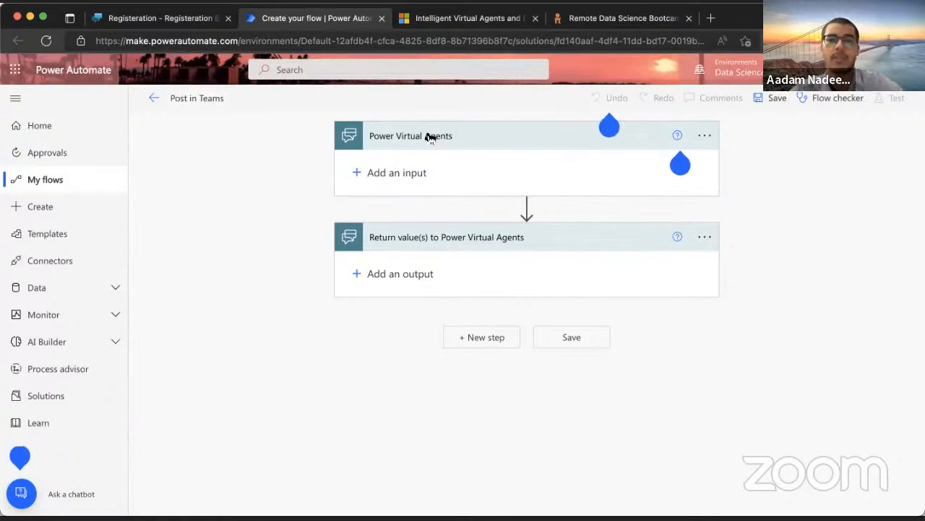
{"action": "left_click", "coordinate": [403, 171]}
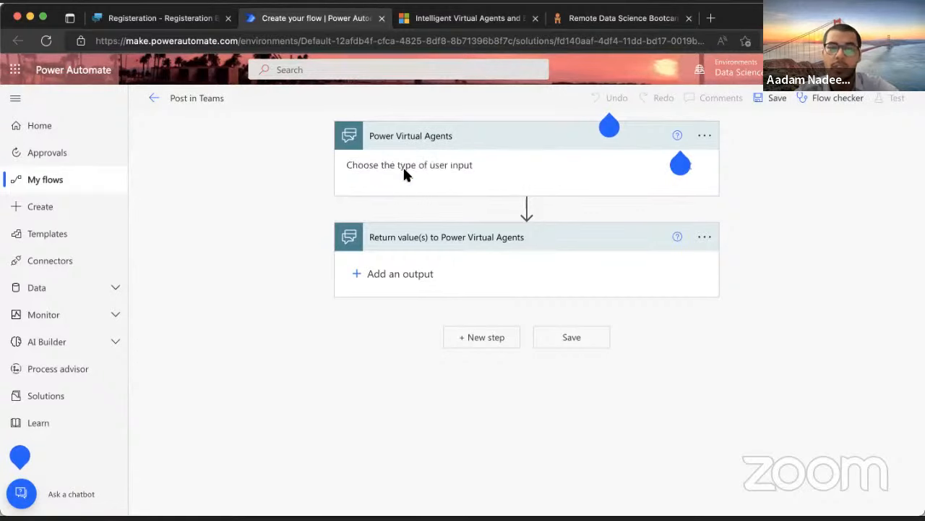
{"action": "left_click", "coordinate": [372, 193]}
{"action": "left_click", "coordinate": [411, 163]}
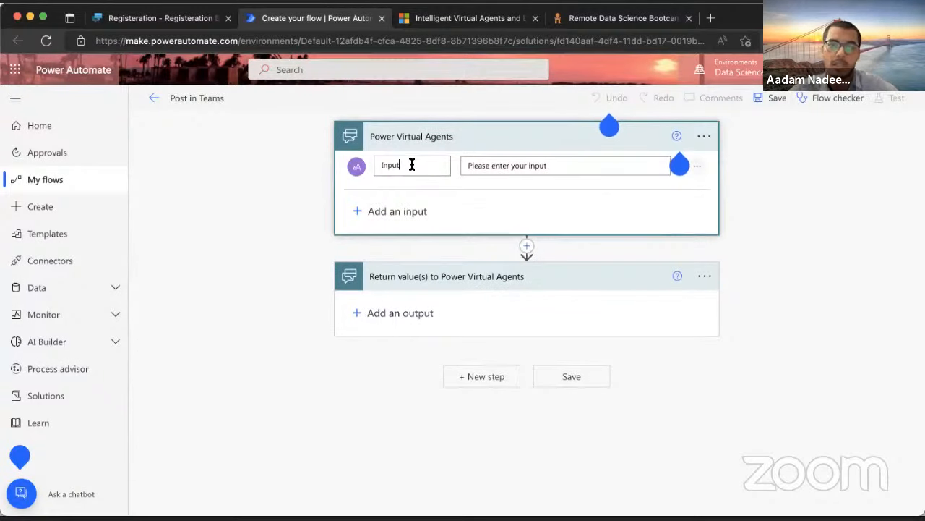
{"action": "key", "text": "BackSpace"}
{"action": "key", "text": "BackSpace"}
{"action": "key", "text": "BackSpace"}
{"action": "key", "text": "BackSpace"}
{"action": "key", "text": "BackSpace"}
{"action": "type", "text": "Name"}
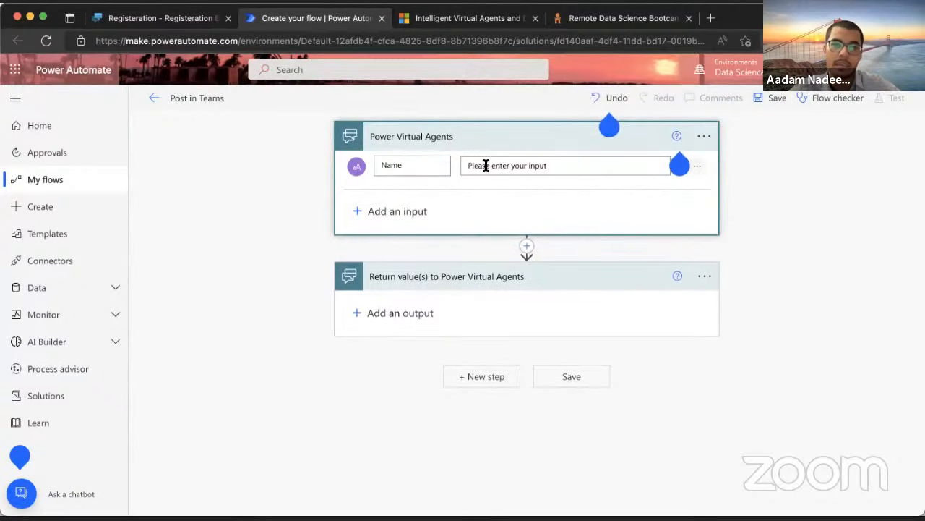
Add three more text inputs named City, Email and Course
{"action": "left_click", "coordinate": [404, 211]}
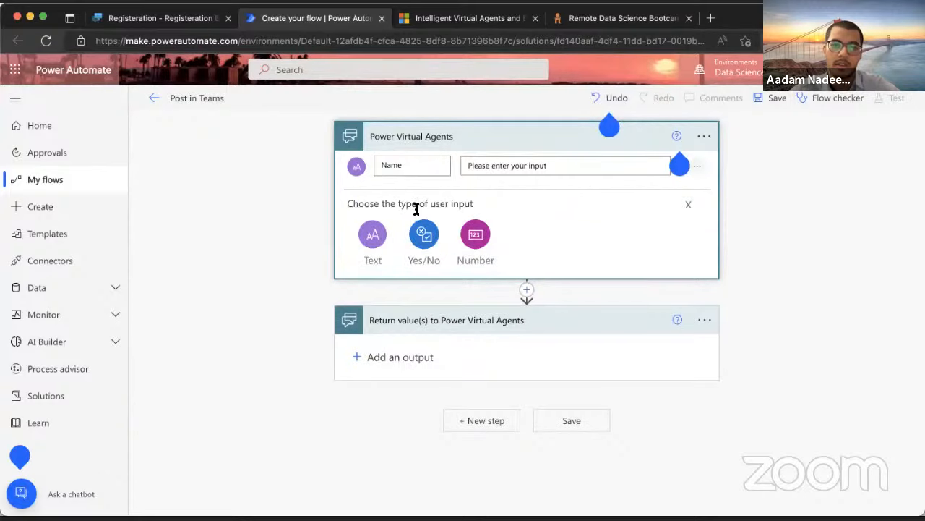
{"action": "left_click", "coordinate": [373, 239]}
{"action": "triple_click", "coordinate": [408, 210]}
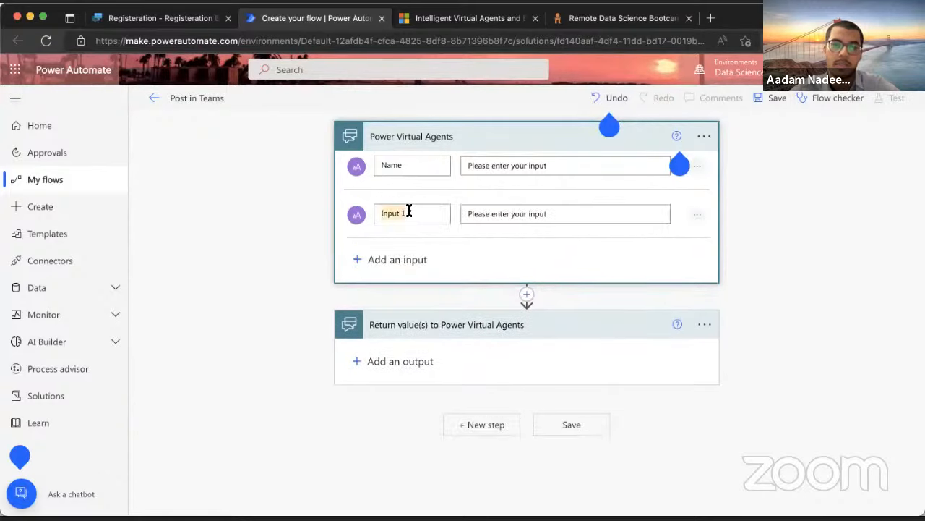
{"action": "type", "text": "Em"}
{"action": "type", "text": "City"}
{"action": "left_click", "coordinate": [402, 259]}
{"action": "left_click", "coordinate": [373, 287]}
{"action": "triple_click", "coordinate": [405, 262]}
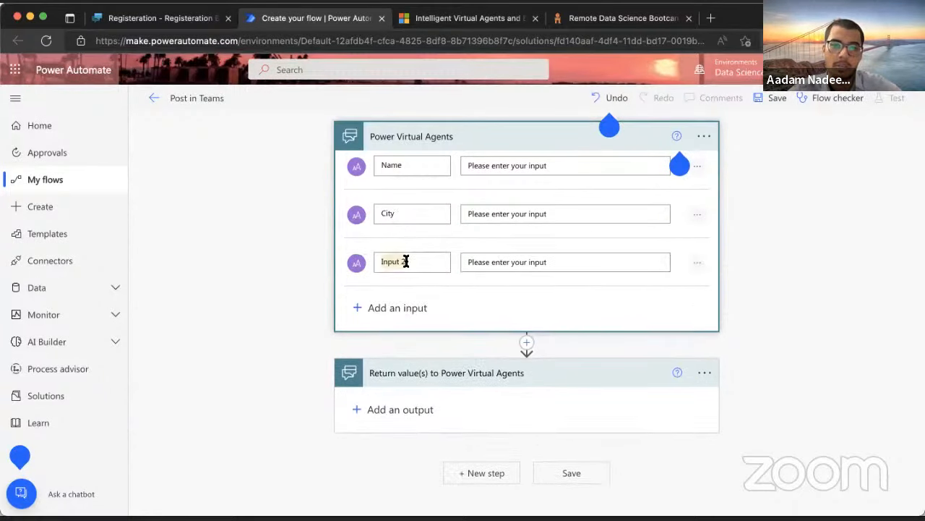
{"action": "type", "text": "Email"}
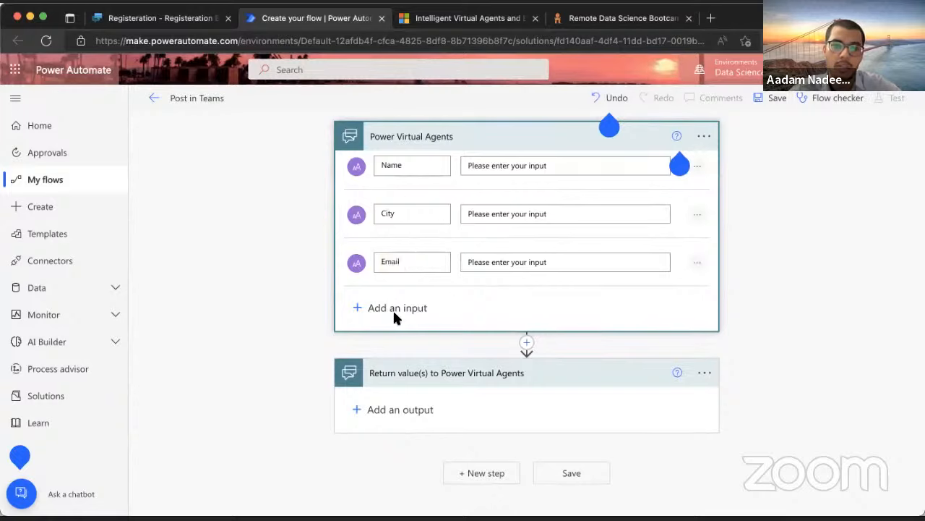
{"action": "left_click", "coordinate": [393, 308]}
{"action": "left_click", "coordinate": [373, 328]}
{"action": "triple_click", "coordinate": [405, 311]}
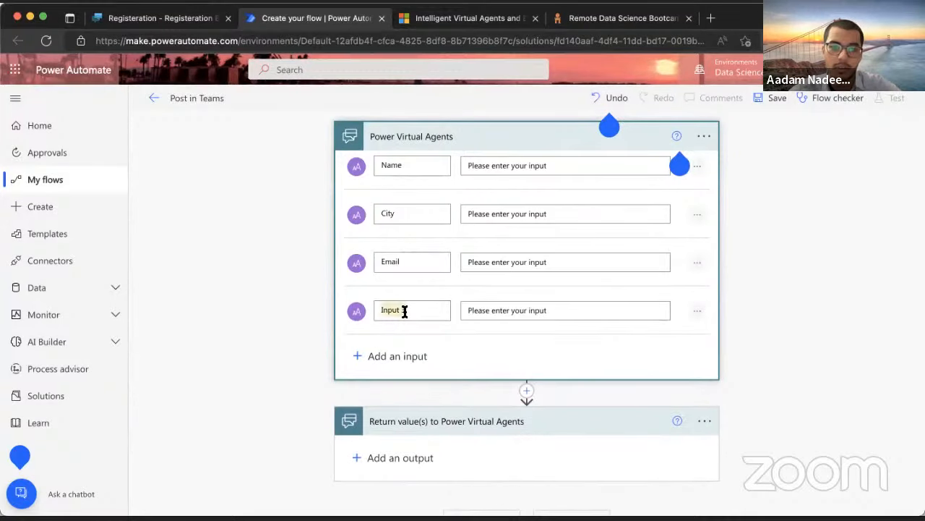
{"action": "type", "text": "Course"}
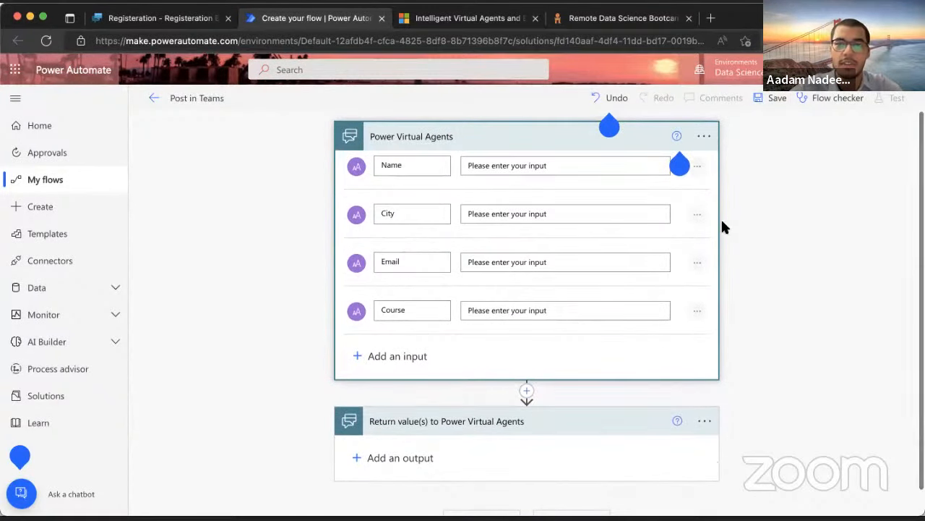
Insert a new action step after the trigger inputs
{"action": "scroll", "coordinate": [561, 298], "scroll_direction": "down", "scroll_amount": 1}
{"action": "left_click", "coordinate": [527, 364]}
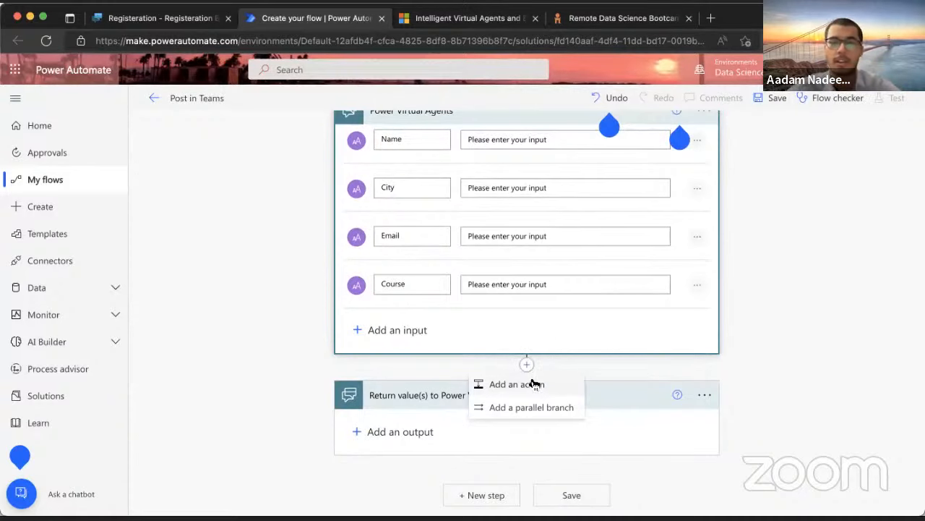
{"action": "left_click", "coordinate": [533, 384]}
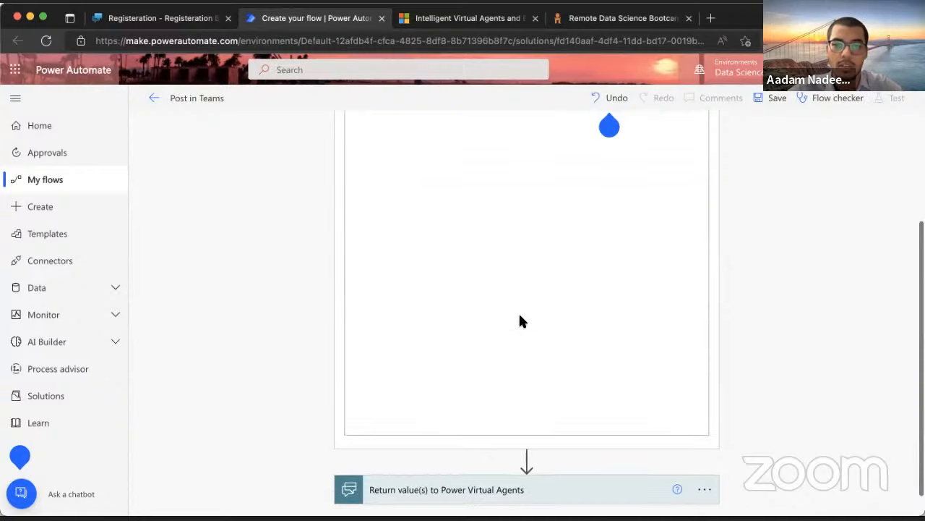
Add the Microsoft Teams 'Post message in a chat or channel' action
{"action": "left_click", "coordinate": [392, 224]}
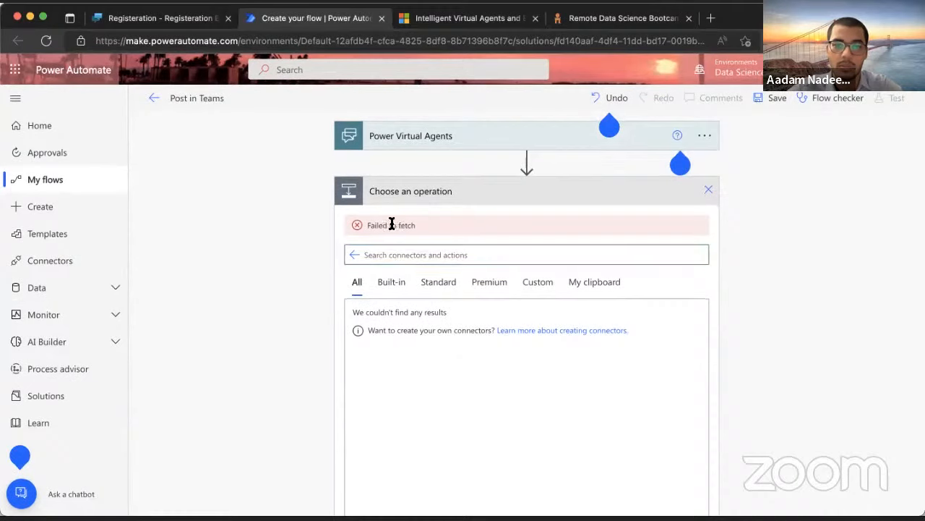
{"action": "left_click", "coordinate": [394, 256]}
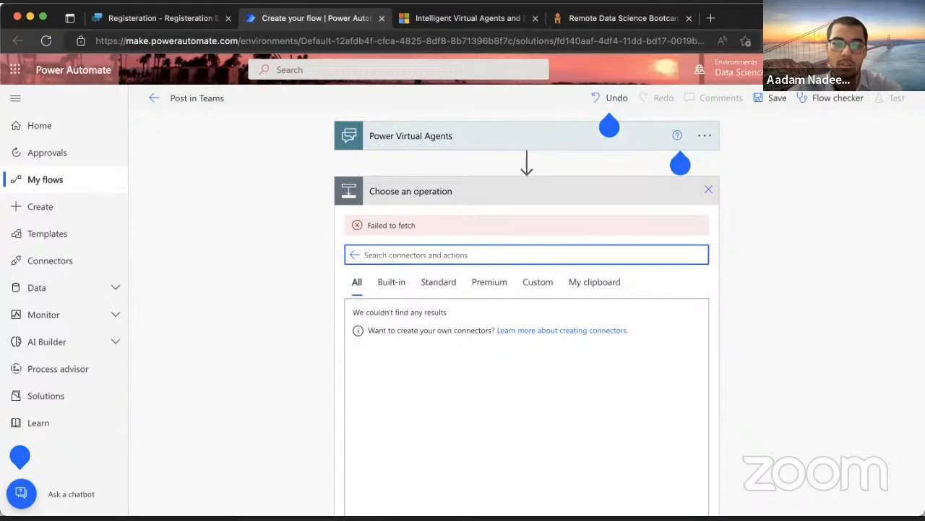
{"action": "type", "text": "teams"}
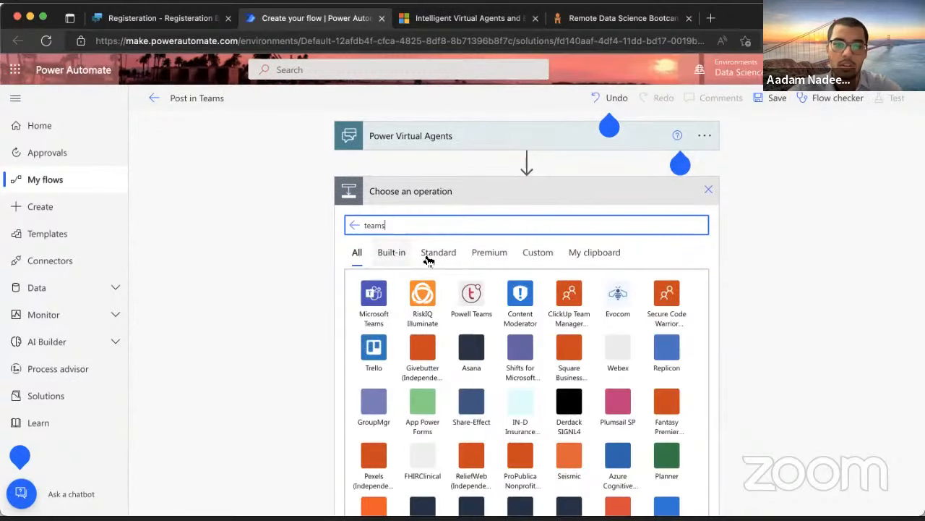
{"action": "scroll", "coordinate": [376, 299], "scroll_direction": "down", "scroll_amount": 1}
{"action": "scroll", "coordinate": [376, 299], "scroll_direction": "down", "scroll_amount": 2}
{"action": "scroll", "coordinate": [378, 299], "scroll_direction": "up", "scroll_amount": 4}
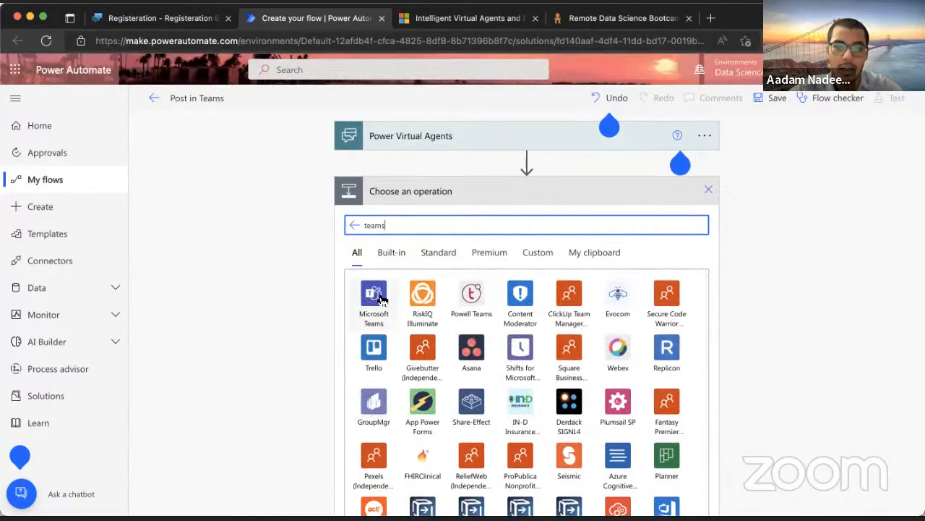
{"action": "left_click", "coordinate": [375, 295]}
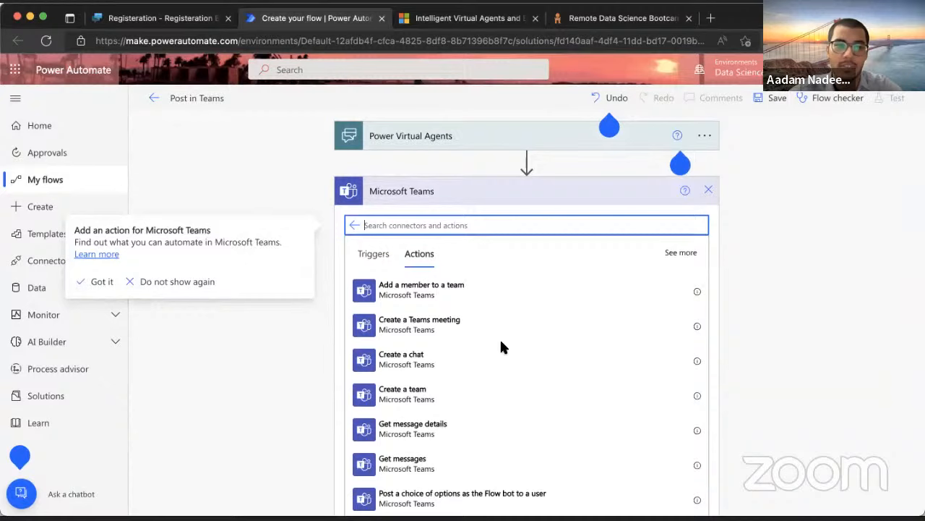
{"action": "scroll", "coordinate": [501, 343], "scroll_direction": "down", "scroll_amount": 5}
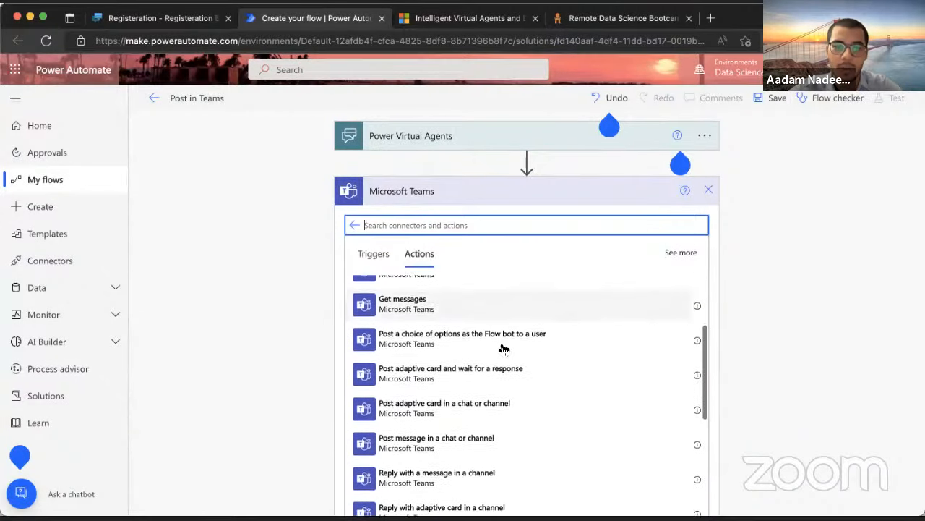
{"action": "scroll", "coordinate": [504, 349], "scroll_direction": "down", "scroll_amount": 1}
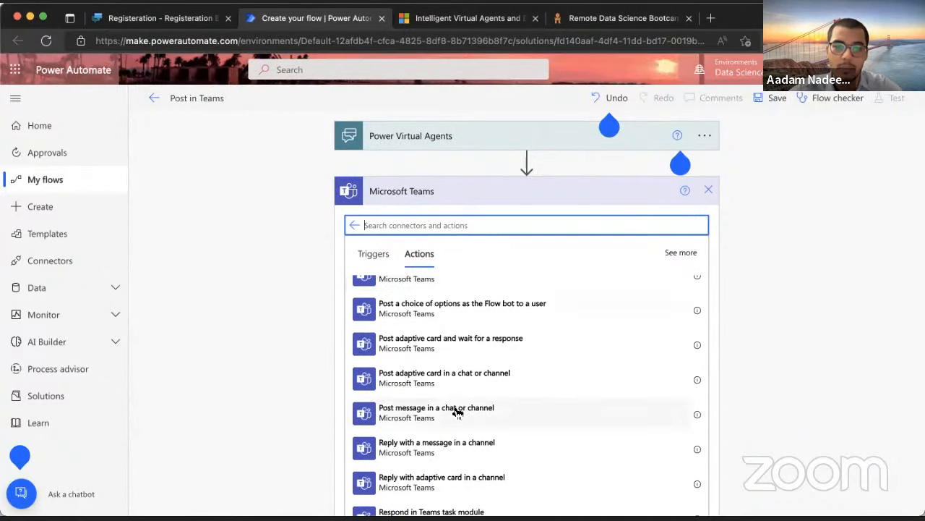
{"action": "left_click", "coordinate": [460, 411]}
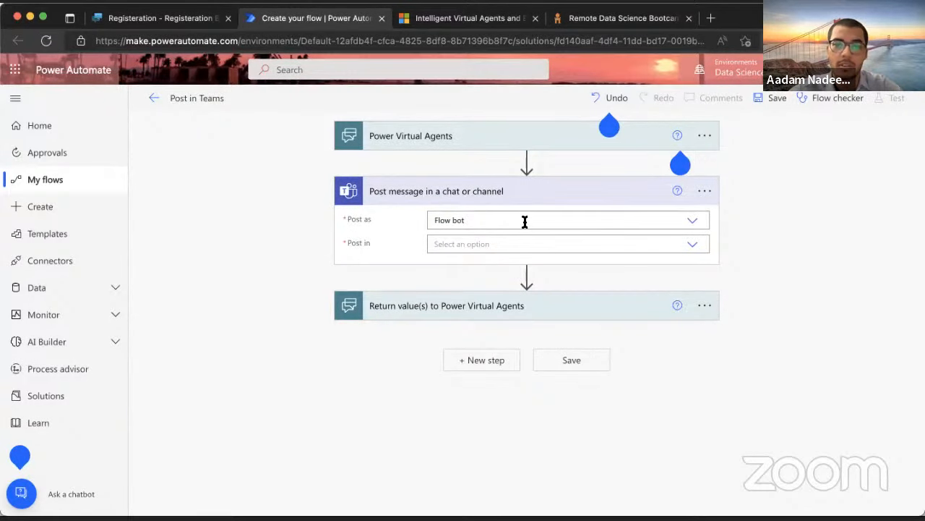
Set the action to post as Chat with Flow bot
{"action": "left_click", "coordinate": [689, 243]}
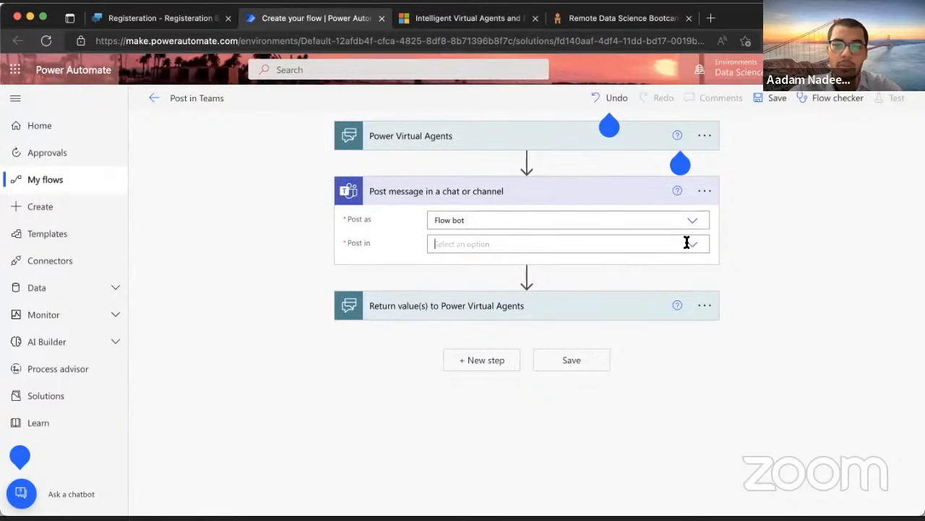
{"action": "left_click", "coordinate": [694, 245]}
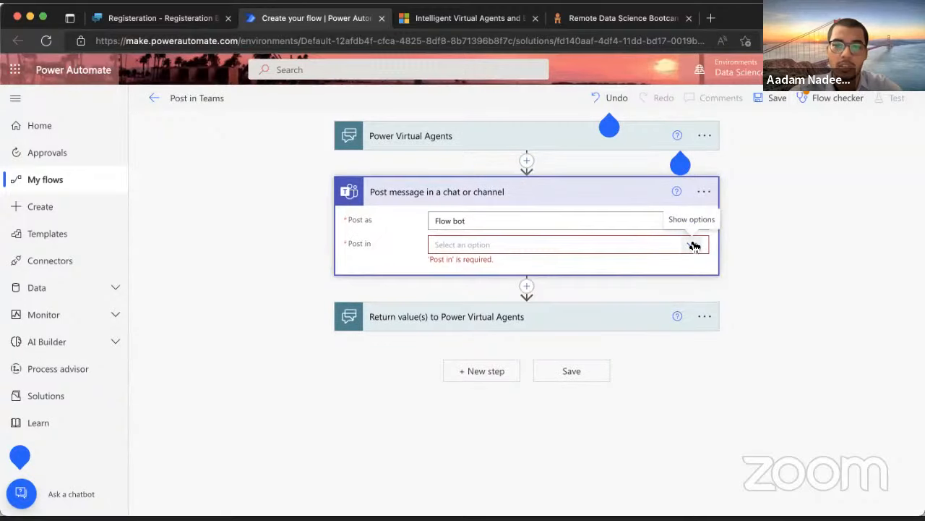
{"action": "left_click", "coordinate": [694, 245]}
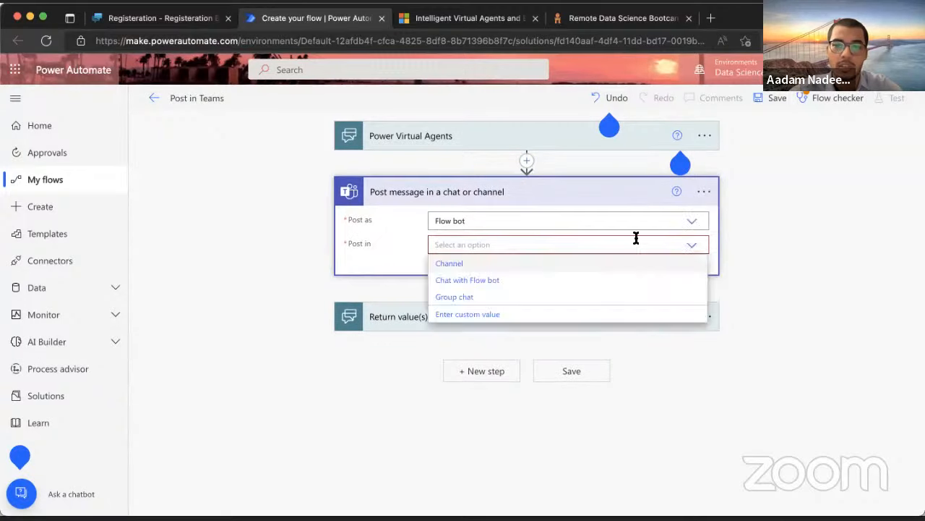
{"action": "left_click", "coordinate": [474, 280]}
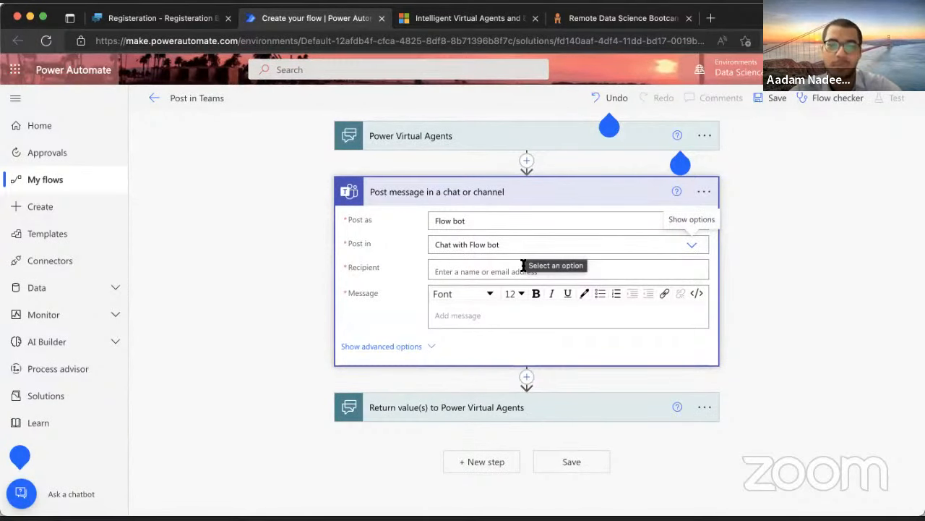
Enter the recipient's e-mail address and write the new-attendee message text
{"action": "left_click", "coordinate": [469, 268]}
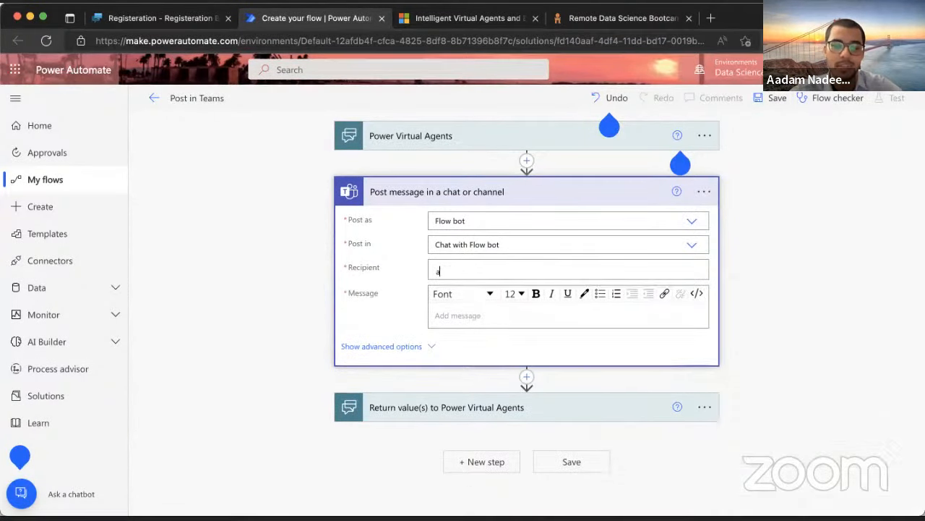
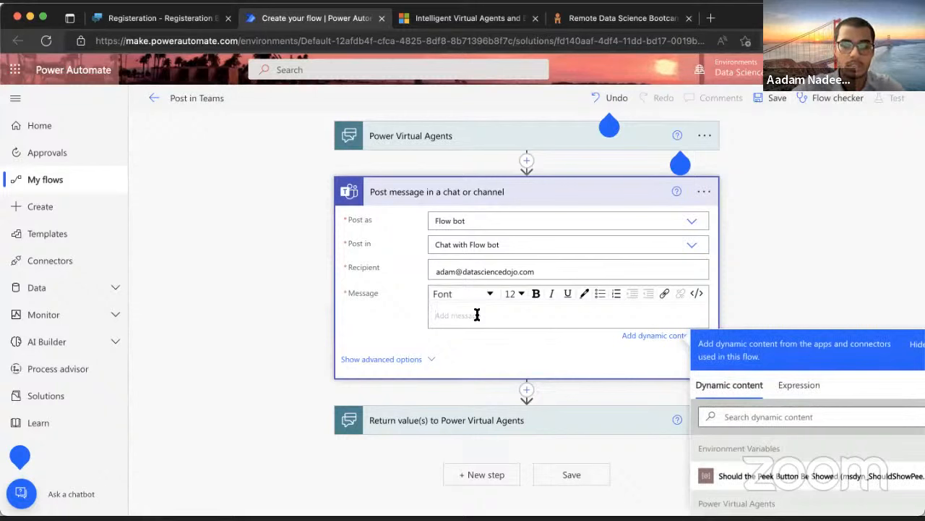
{"action": "type", "text": "N"}
{"action": "key", "text": "BackSpace"}
{"action": "key", "text": "BackSpace"}
{"action": "type", "text": "W"}
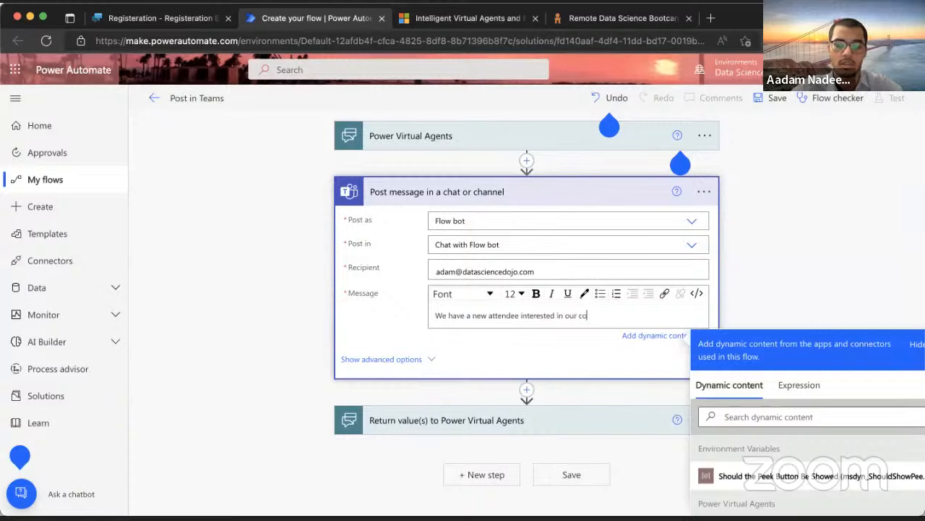
{"action": "key", "text": "Return"}
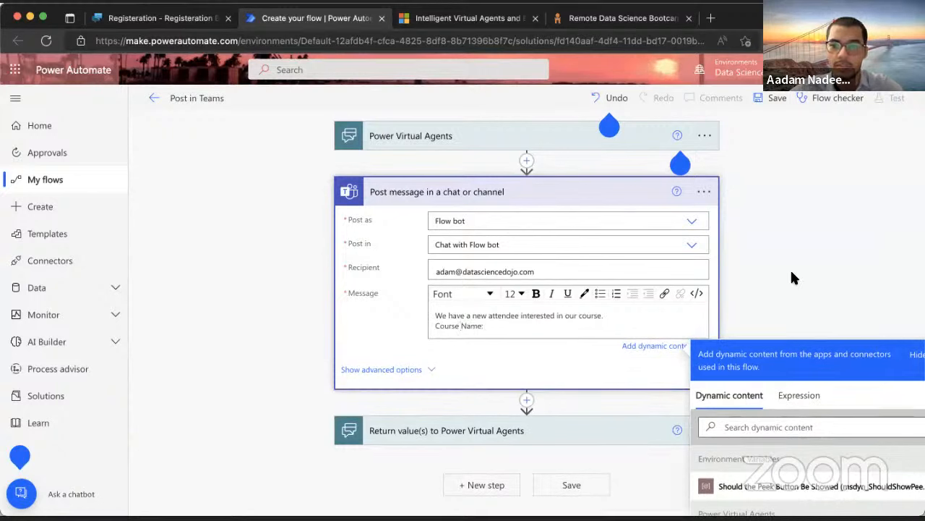
{"action": "left_click_drag", "start_coordinate": [813, 347], "coordinate": [783, 317]}
{"action": "left_click", "coordinate": [608, 326]}
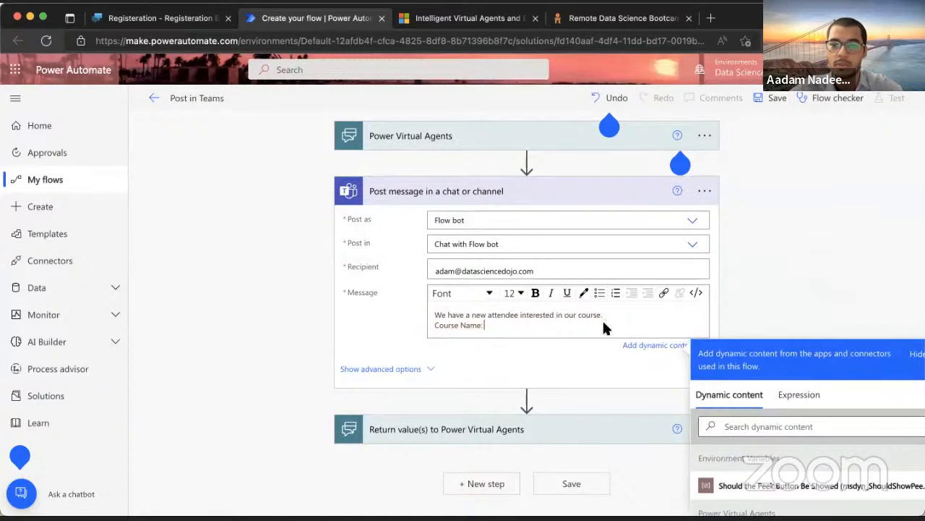
{"action": "scroll", "coordinate": [756, 392], "scroll_direction": "down", "scroll_amount": 3}
Insert the Course, Name, City and Email dynamic values after their labels
{"action": "left_click", "coordinate": [732, 448]}
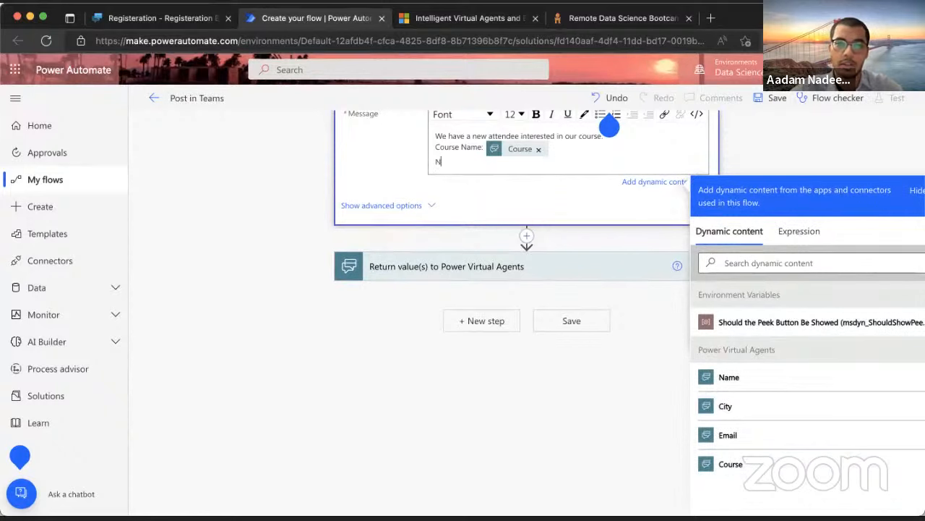
{"action": "left_click", "coordinate": [749, 378]}
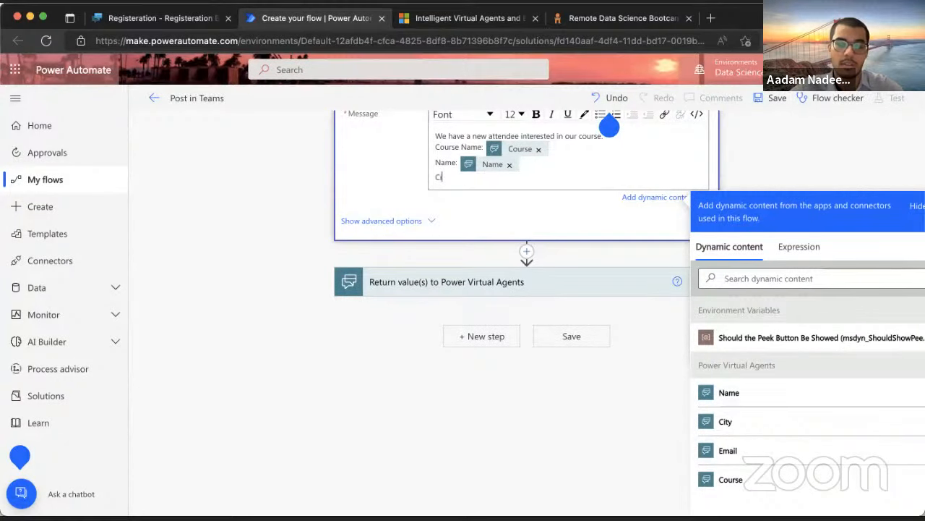
{"action": "type", "text": ":"}
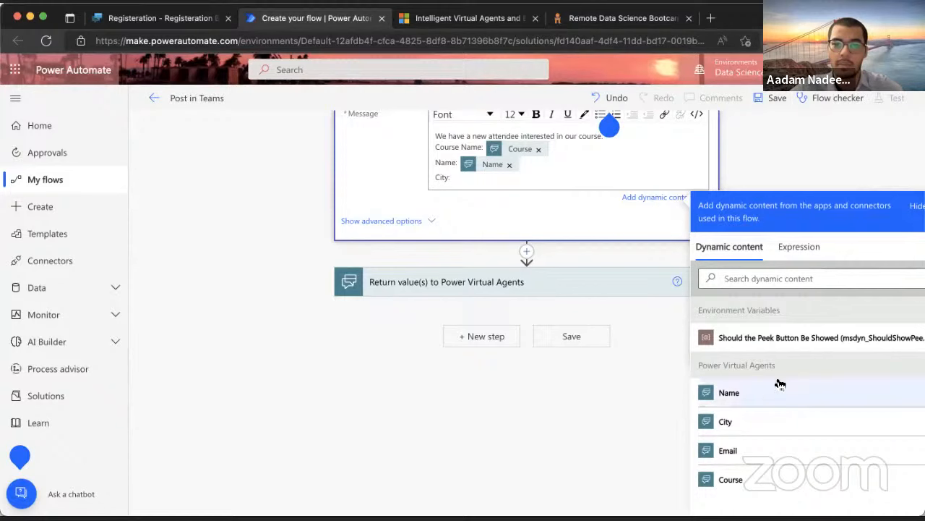
{"action": "left_click", "coordinate": [762, 423]}
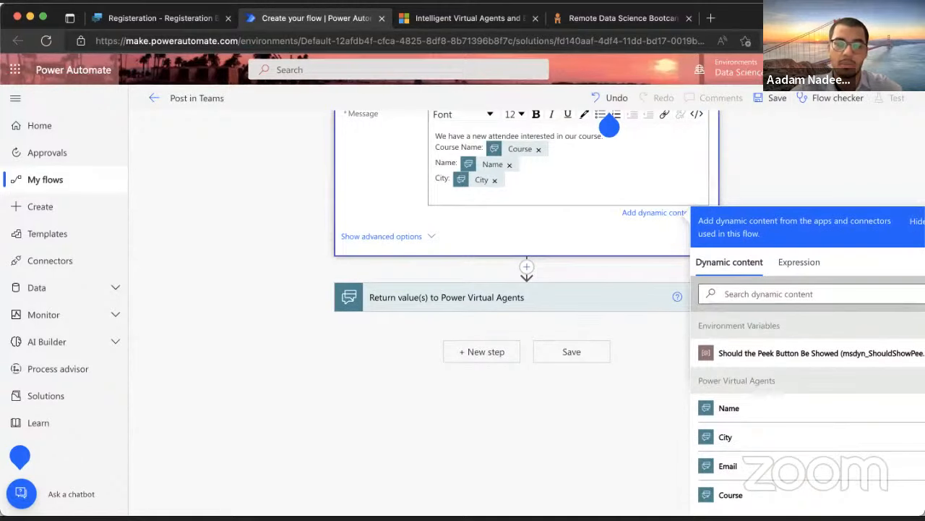
{"action": "type", "text": "Email:"}
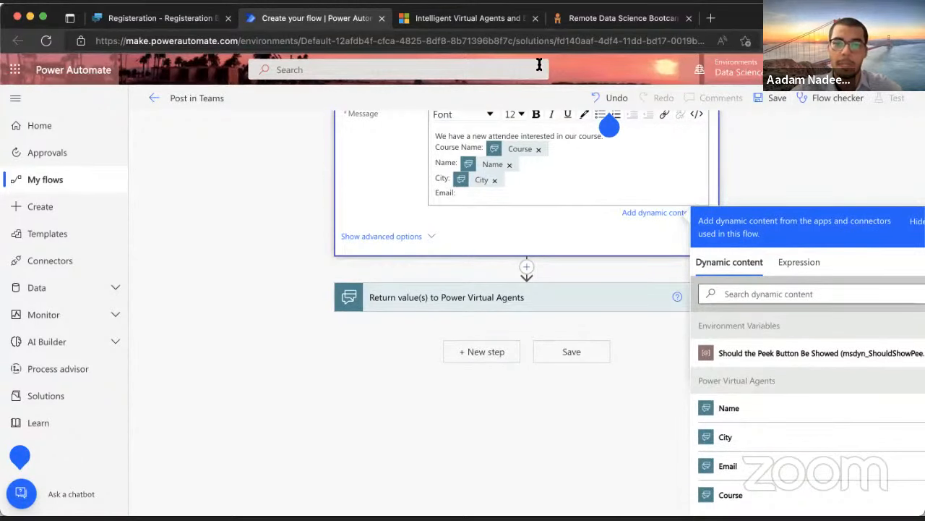
{"action": "left_click", "coordinate": [748, 464]}
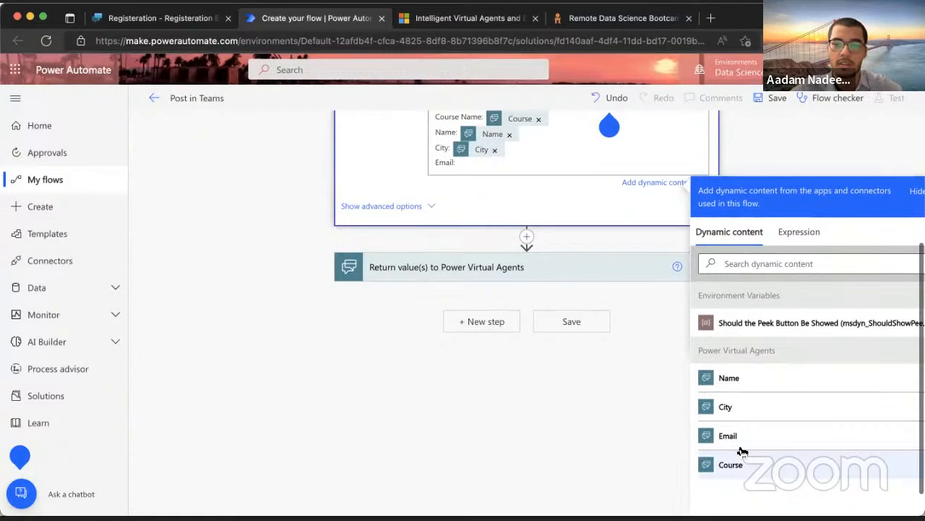
{"action": "scroll", "coordinate": [565, 201], "scroll_direction": "up", "scroll_amount": 2}
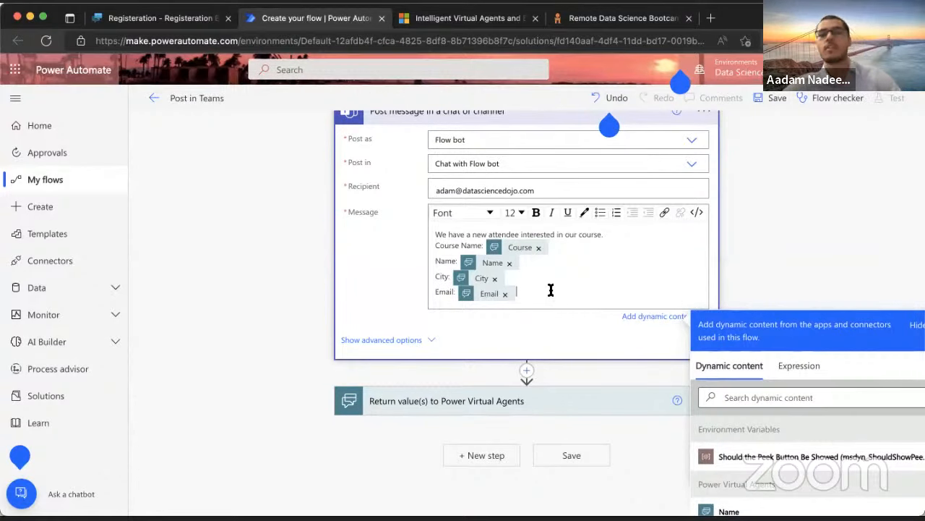
{"action": "scroll", "coordinate": [551, 291], "scroll_direction": "up", "scroll_amount": 1}
{"action": "scroll", "coordinate": [551, 291], "scroll_direction": "up", "scroll_amount": 1}
{"action": "scroll", "coordinate": [551, 291], "scroll_direction": "down", "scroll_amount": 2}
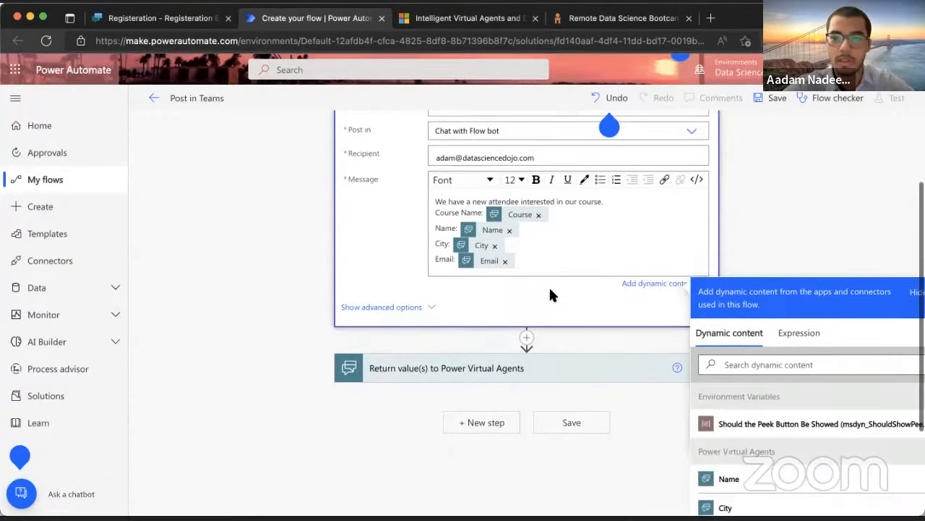
{"action": "scroll", "coordinate": [551, 291], "scroll_direction": "up", "scroll_amount": 2}
Save the Post in Teams flow and wait for the 'Your flow is ready to go' confirmation
{"action": "left_click", "coordinate": [777, 98]}
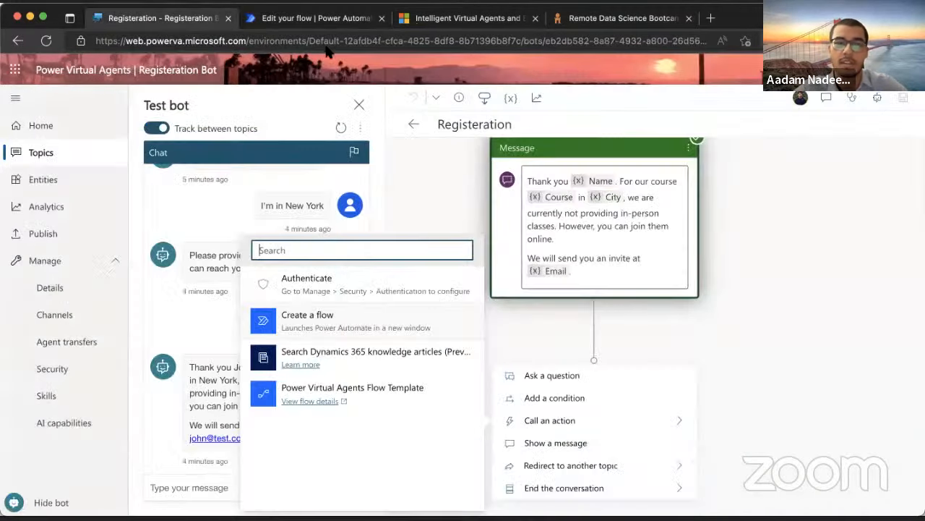
Insert the Post in Teams flow action before the Registeration topic's closing message
{"action": "left_click", "coordinate": [162, 16]}
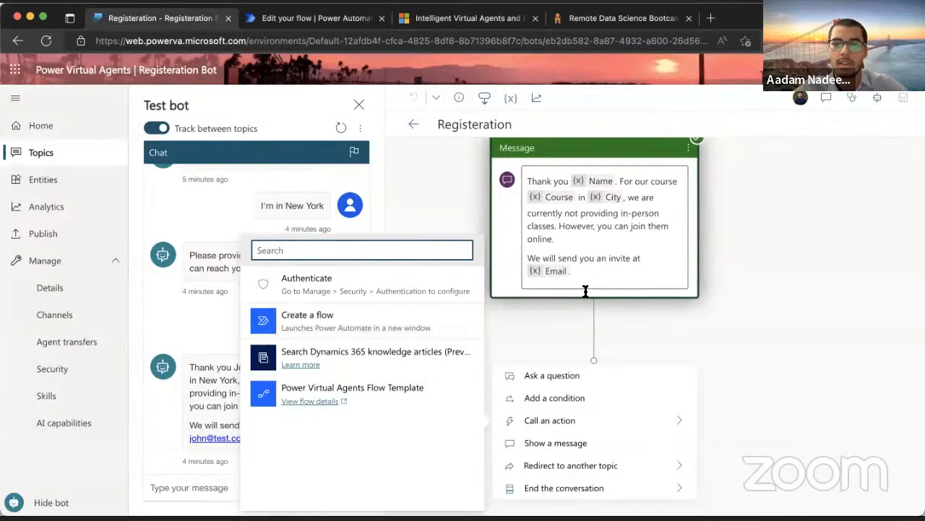
{"action": "scroll", "coordinate": [585, 292], "scroll_direction": "down", "scroll_amount": 1}
{"action": "left_click", "coordinate": [695, 250]}
{"action": "scroll", "coordinate": [695, 250], "scroll_direction": "up", "scroll_amount": 2}
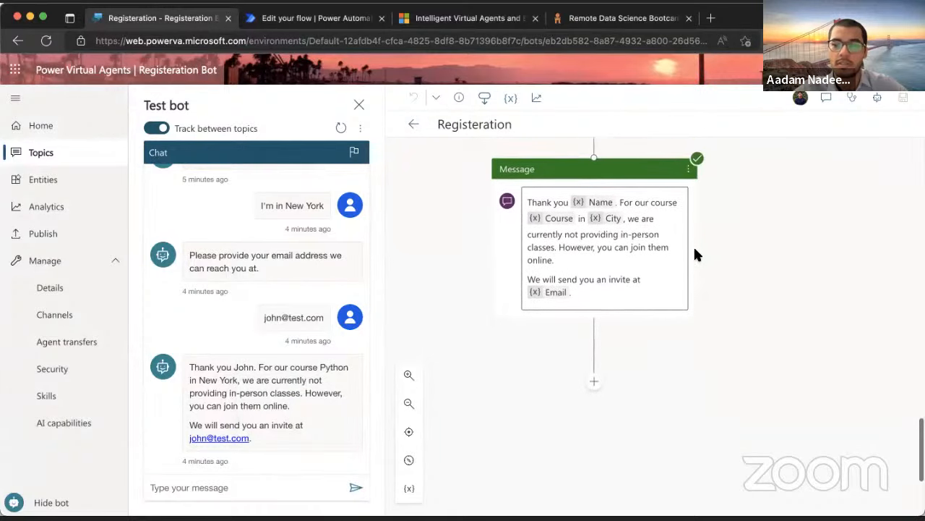
{"action": "scroll", "coordinate": [695, 254], "scroll_direction": "up", "scroll_amount": 2}
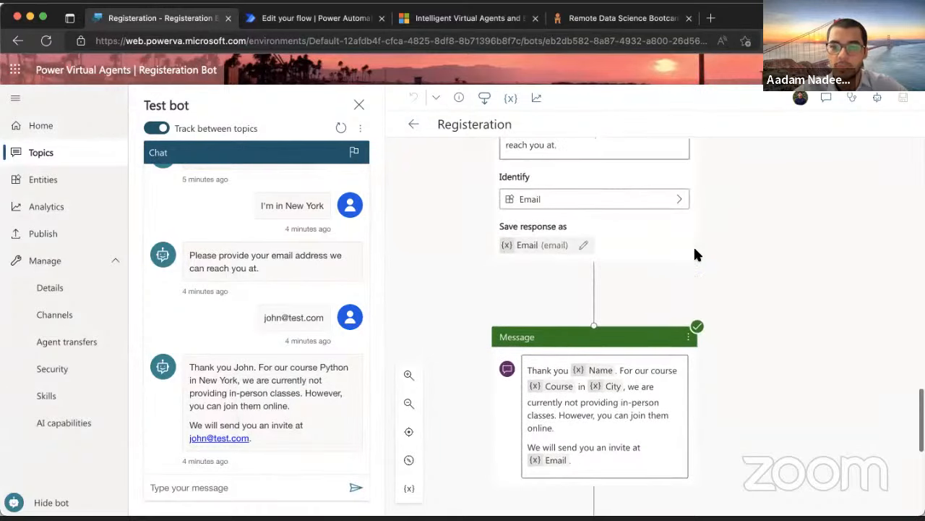
{"action": "left_click", "coordinate": [594, 281]}
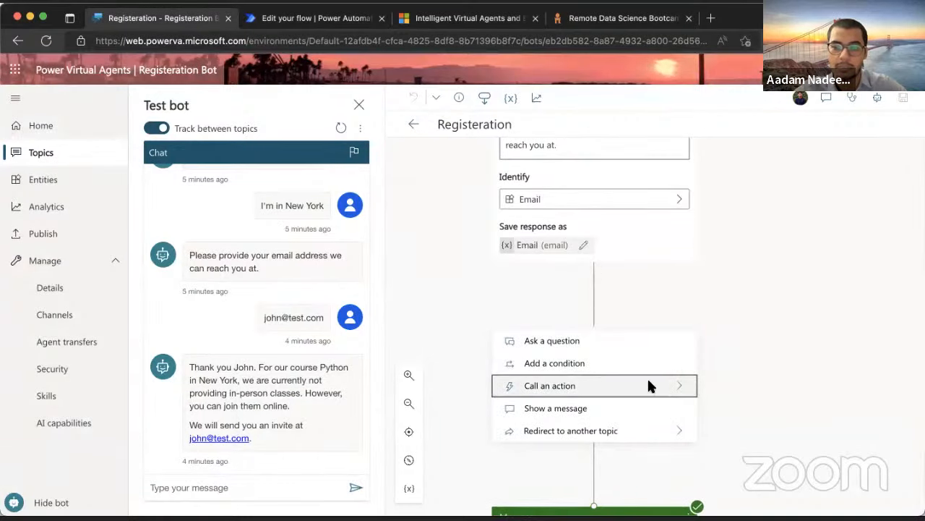
{"action": "scroll", "coordinate": [611, 360], "scroll_direction": "down", "scroll_amount": 1}
{"action": "left_click", "coordinate": [612, 343]}
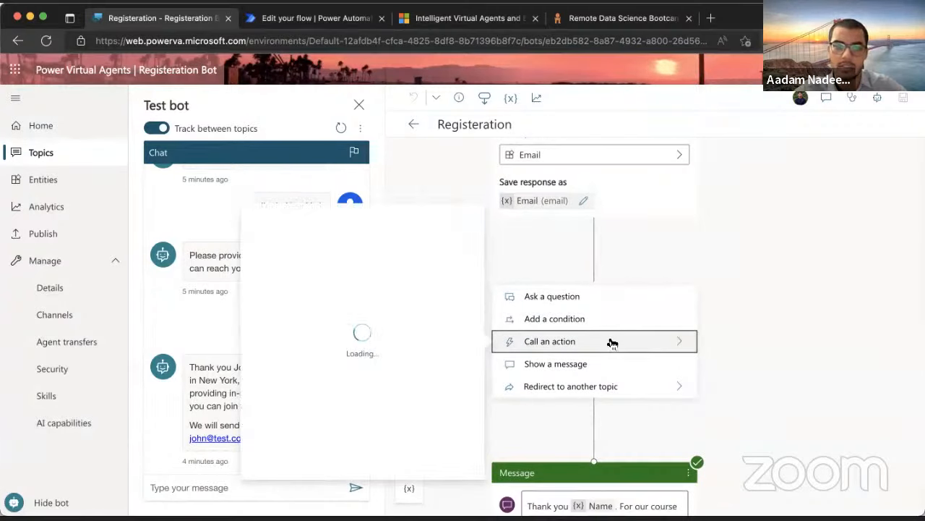
{"action": "left_click", "coordinate": [323, 361]}
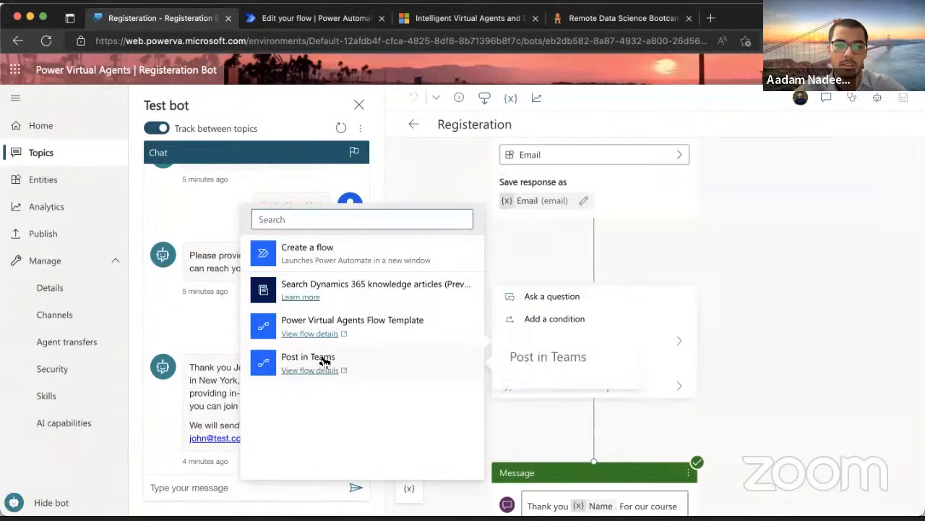
{"action": "left_click", "coordinate": [324, 362]}
Map the Name, City, Email and Course variables to the Post in Teams flow inputs
{"action": "scroll", "coordinate": [629, 310], "scroll_direction": "down", "scroll_amount": 2}
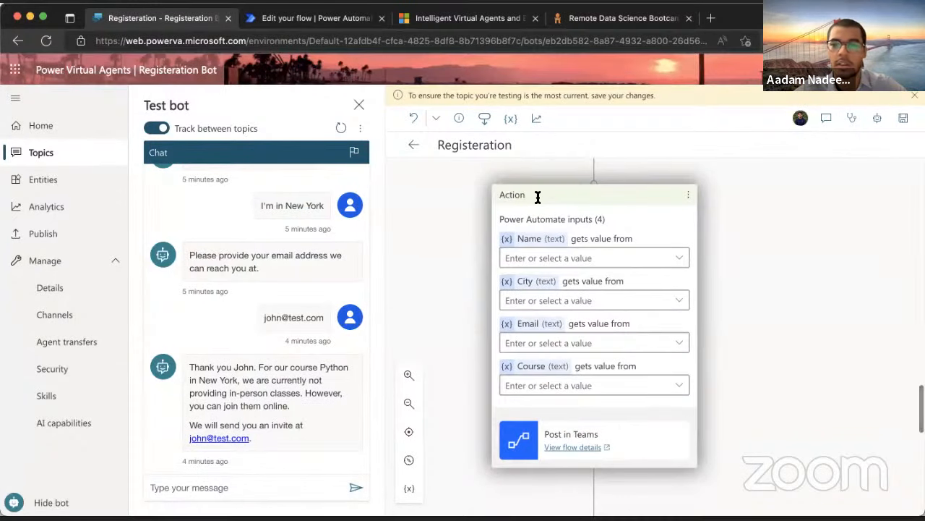
{"action": "left_click", "coordinate": [675, 258]}
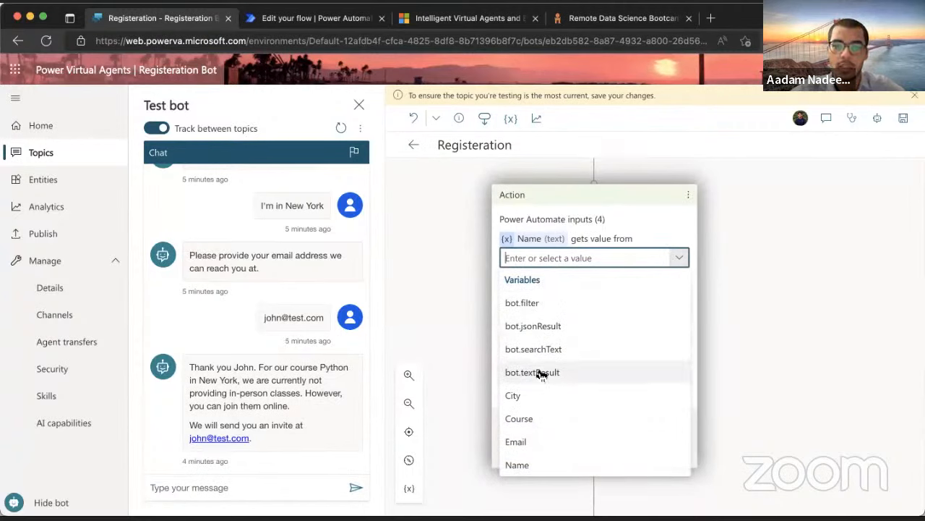
{"action": "left_click", "coordinate": [517, 464]}
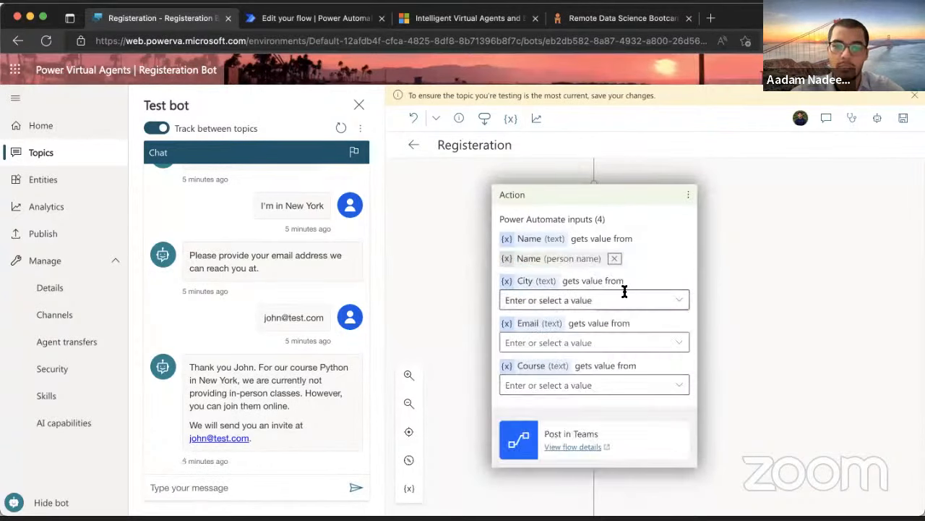
{"action": "left_click", "coordinate": [679, 299]}
{"action": "left_click", "coordinate": [556, 211]}
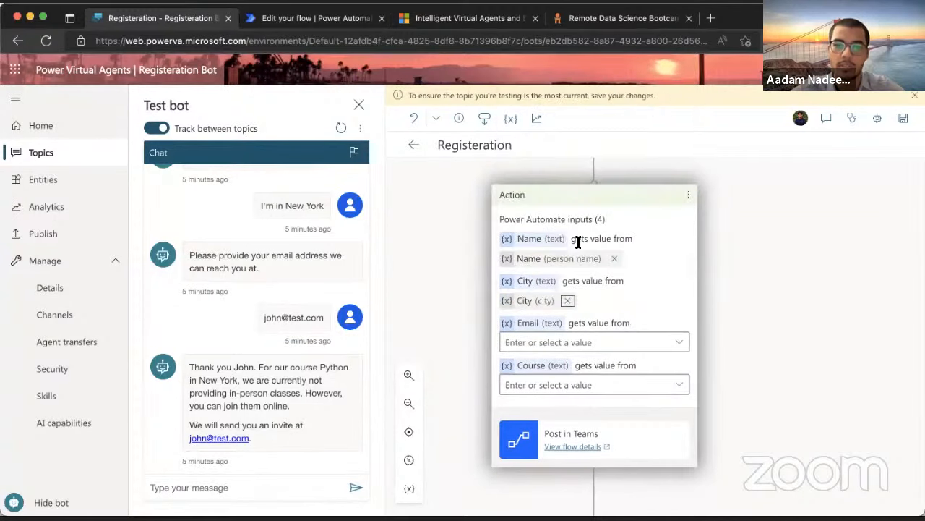
{"action": "left_click", "coordinate": [683, 344]}
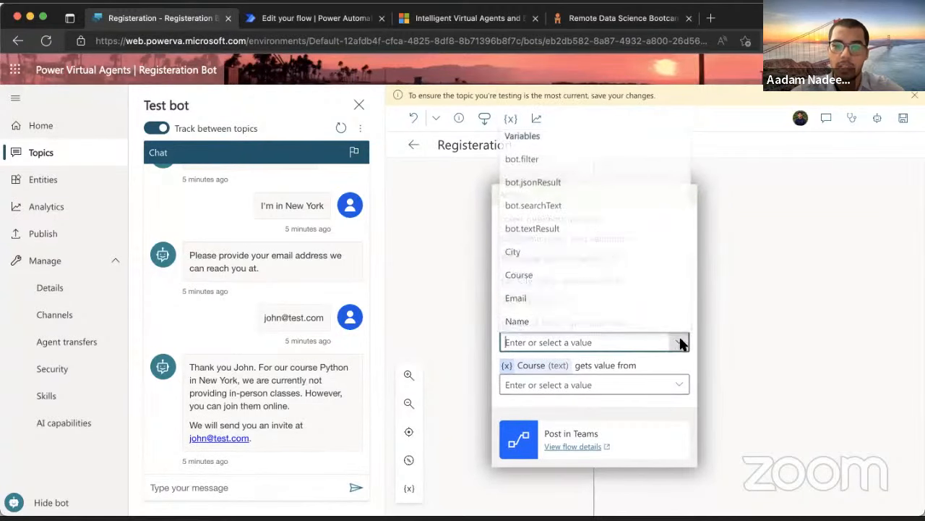
{"action": "left_click", "coordinate": [547, 298]}
{"action": "left_click", "coordinate": [680, 384]}
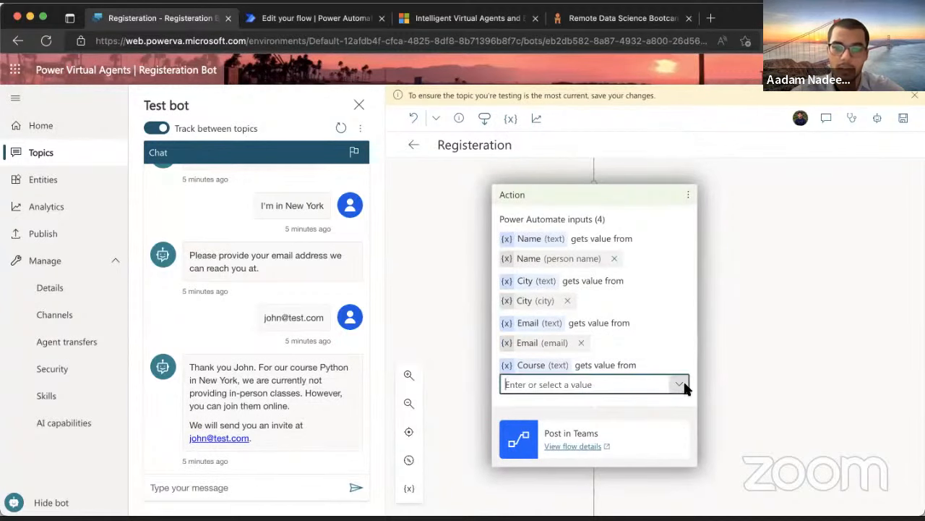
{"action": "left_click", "coordinate": [538, 316]}
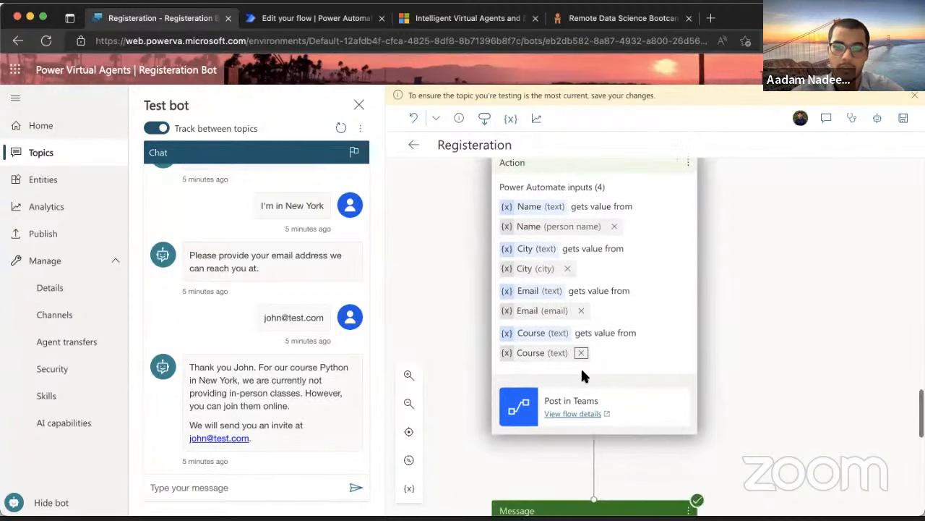
{"action": "scroll", "coordinate": [589, 386], "scroll_direction": "down", "scroll_amount": 3}
{"action": "scroll", "coordinate": [591, 394], "scroll_direction": "up", "scroll_amount": 6}
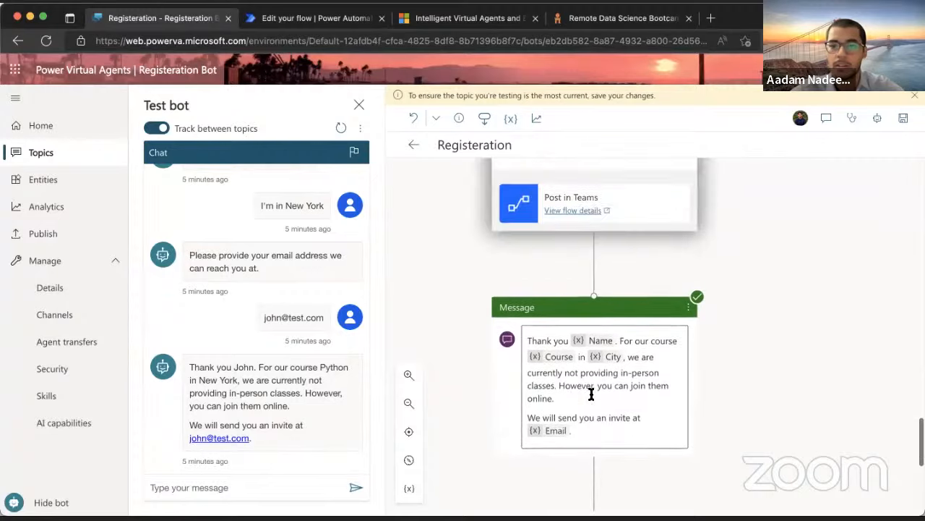
Add an End with survey step after the Registeration topic's closing thank-you message
{"action": "scroll", "coordinate": [591, 392], "scroll_direction": "down", "scroll_amount": 5}
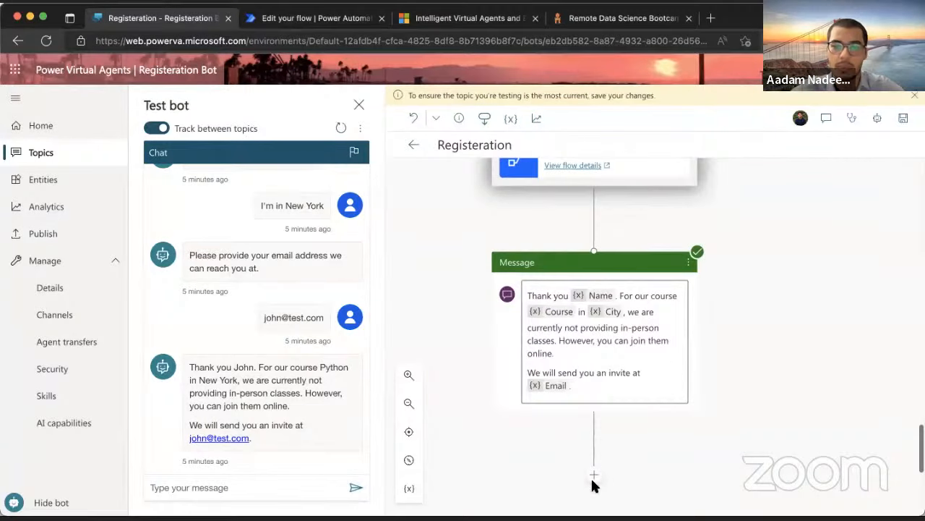
{"action": "left_click", "coordinate": [593, 479]}
{"action": "mouse_move", "coordinate": [687, 421]}
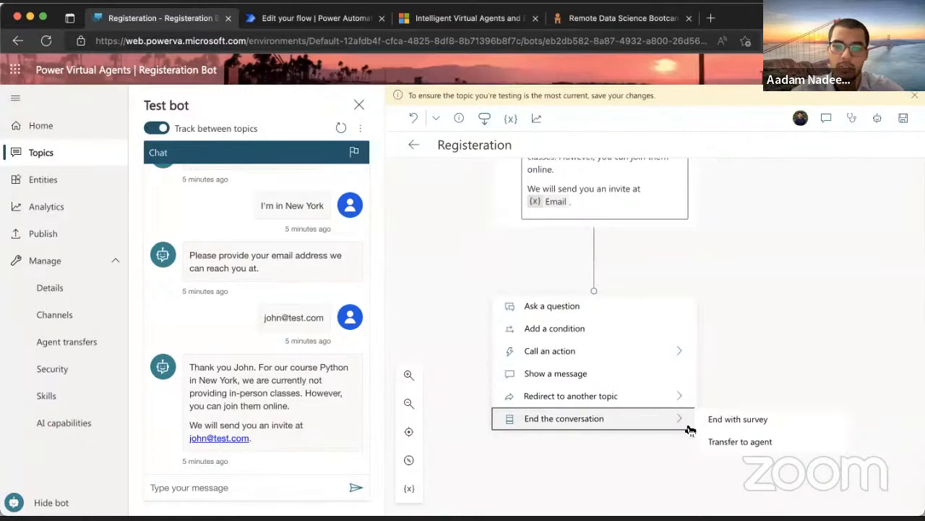
{"action": "left_click", "coordinate": [719, 429]}
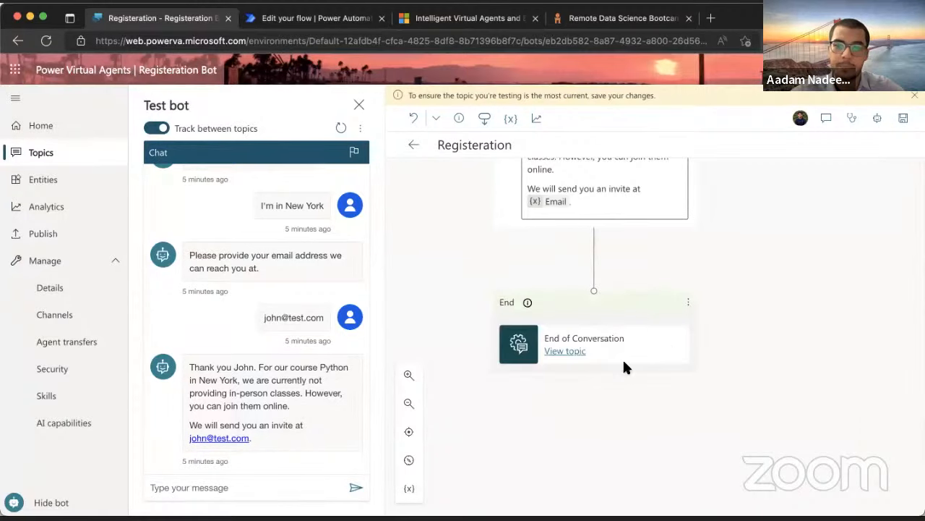
{"action": "scroll", "coordinate": [641, 320], "scroll_direction": "up", "scroll_amount": 6}
{"action": "scroll", "coordinate": [582, 258], "scroll_direction": "up", "scroll_amount": 10}
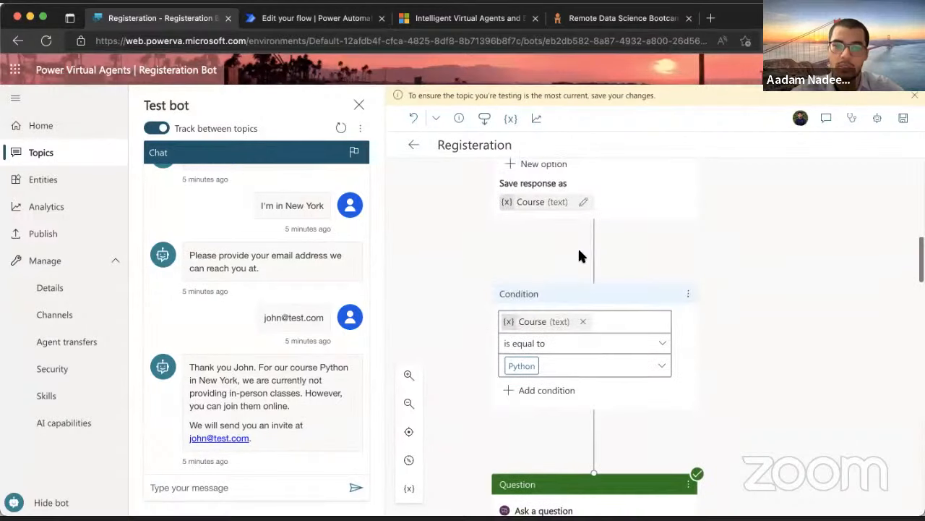
{"action": "scroll", "coordinate": [579, 250], "scroll_direction": "up", "scroll_amount": 3}
{"action": "scroll", "coordinate": [578, 249], "scroll_direction": "down", "scroll_amount": 10}
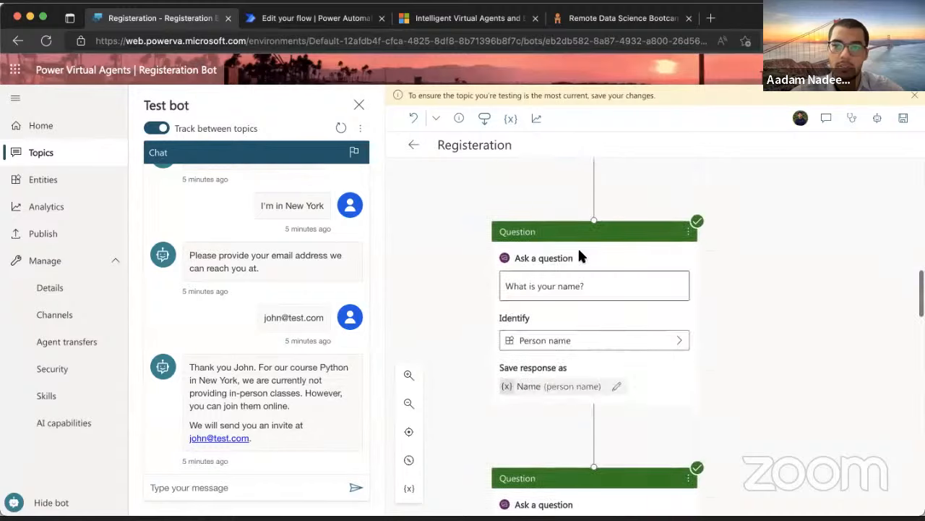
Save the Registeration topic, leaving the test chat empty for a fresh run
{"action": "left_click", "coordinate": [904, 120]}
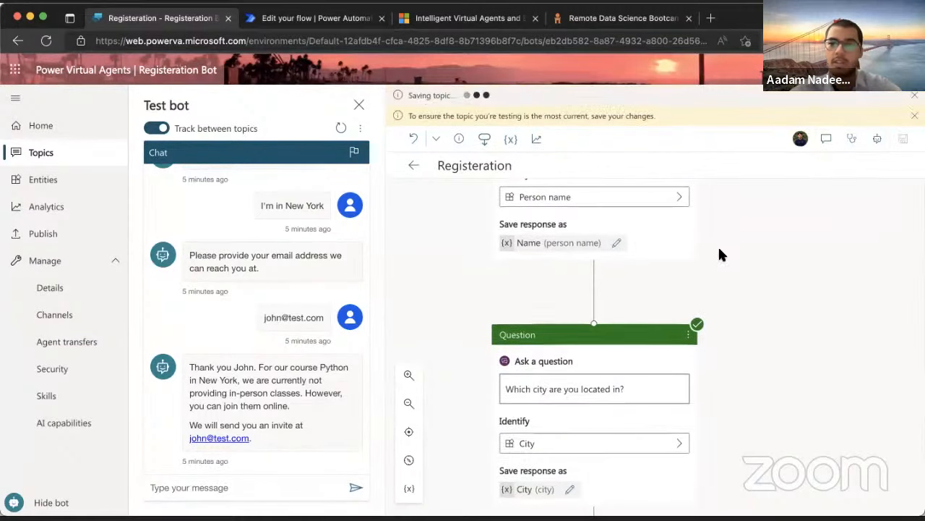
{"action": "scroll", "coordinate": [585, 290], "scroll_direction": "down", "scroll_amount": 6}
{"action": "scroll", "coordinate": [584, 290], "scroll_direction": "up", "scroll_amount": 18}
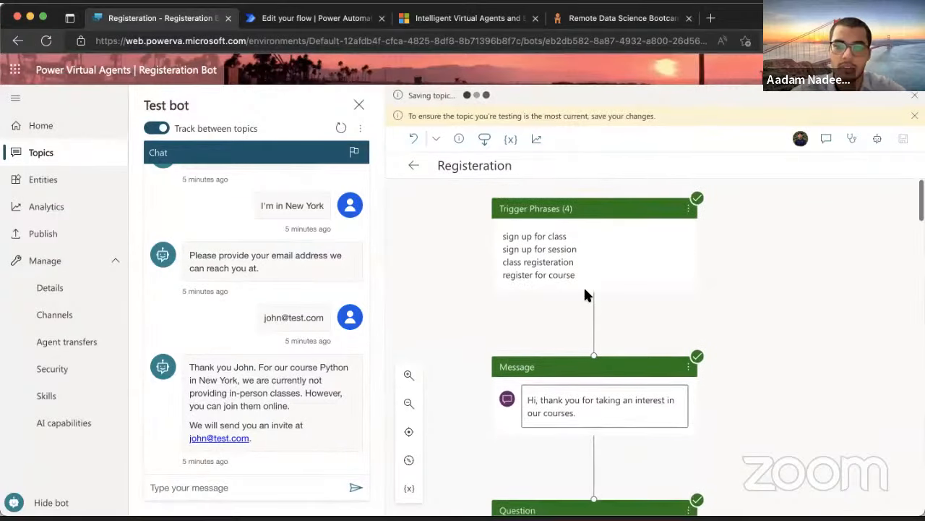
{"action": "scroll", "coordinate": [584, 290], "scroll_direction": "down", "scroll_amount": 4}
{"action": "scroll", "coordinate": [585, 289], "scroll_direction": "down", "scroll_amount": 3}
{"action": "scroll", "coordinate": [585, 289], "scroll_direction": "up", "scroll_amount": 3}
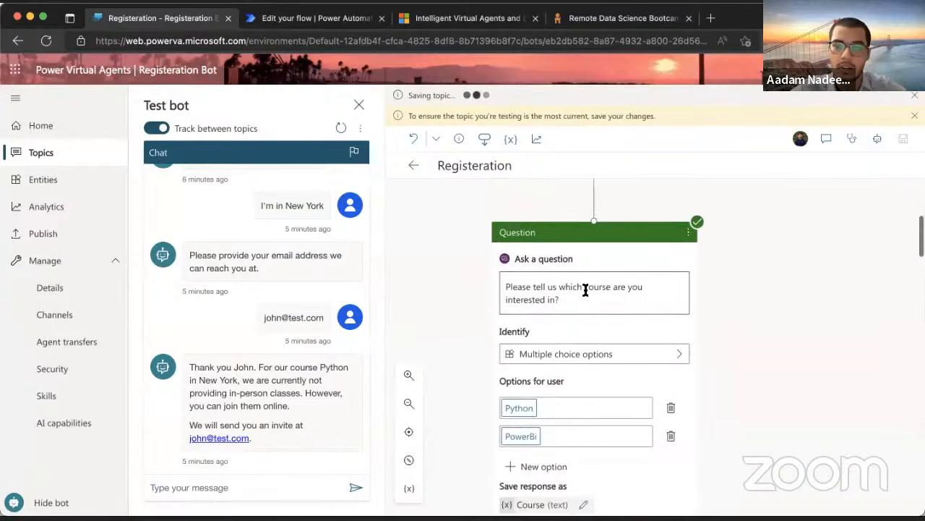
{"action": "scroll", "coordinate": [585, 289], "scroll_direction": "down", "scroll_amount": 3}
{"action": "scroll", "coordinate": [586, 290], "scroll_direction": "up", "scroll_amount": 2}
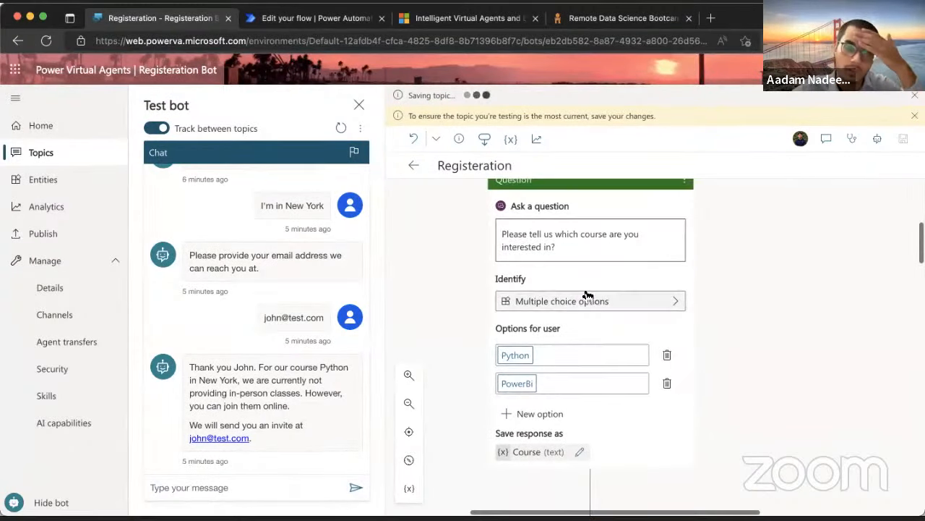
{"action": "scroll", "coordinate": [587, 295], "scroll_direction": "down", "scroll_amount": 3}
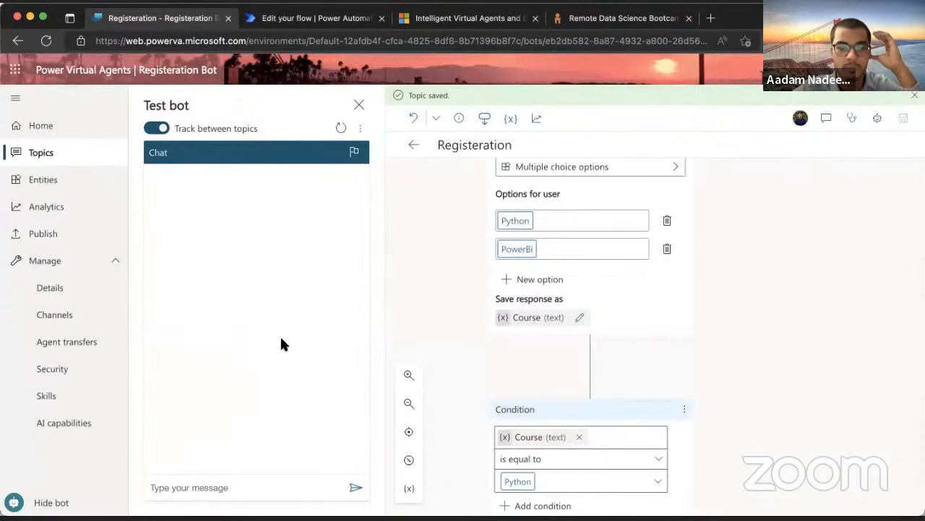
{"action": "scroll", "coordinate": [554, 260], "scroll_direction": "up", "scroll_amount": 10}
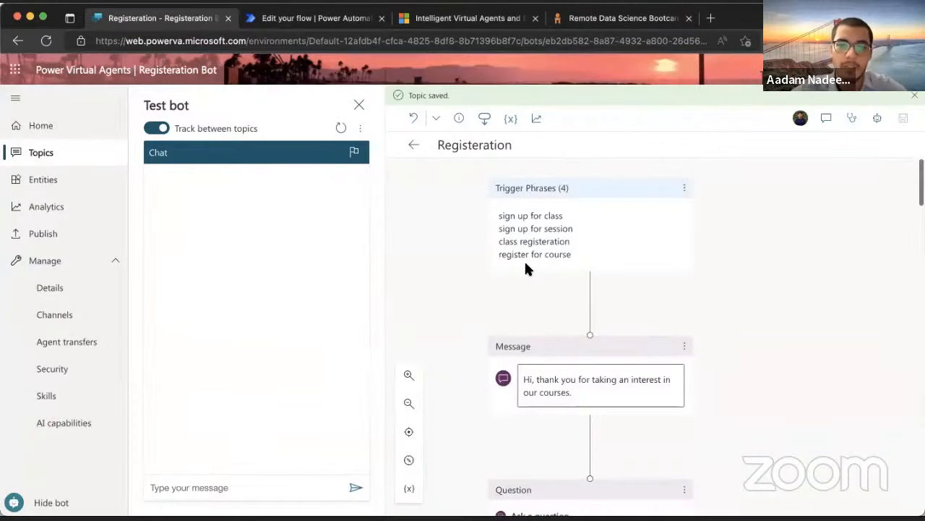
Start a test chat with 'Sign up for class', choose Python, and enter the attendee's name
{"action": "left_click", "coordinate": [227, 488]}
{"action": "type", "text": "Sign up for class"}
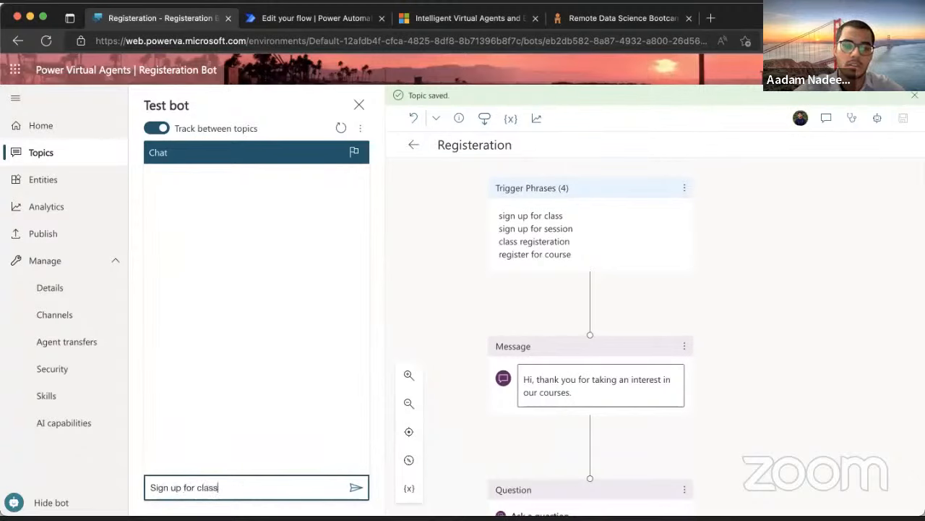
{"action": "key", "text": "Return"}
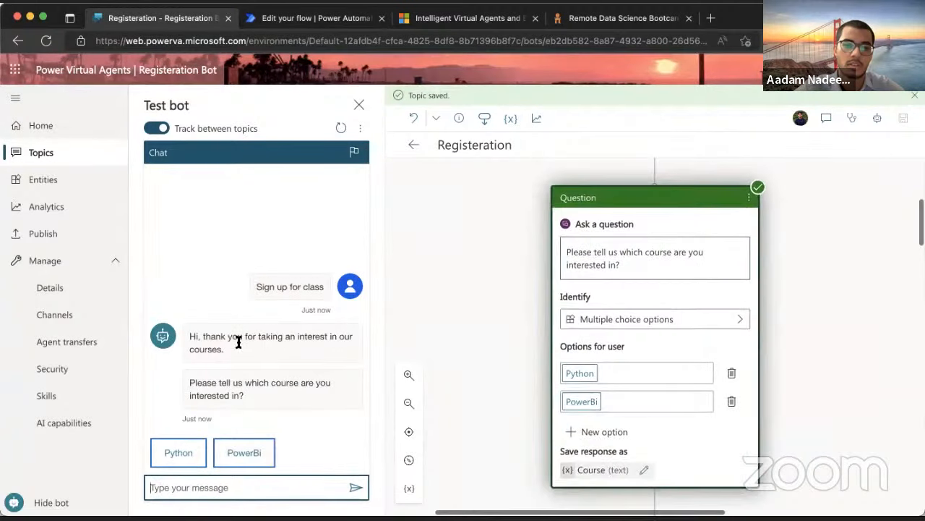
{"action": "left_click", "coordinate": [186, 450]}
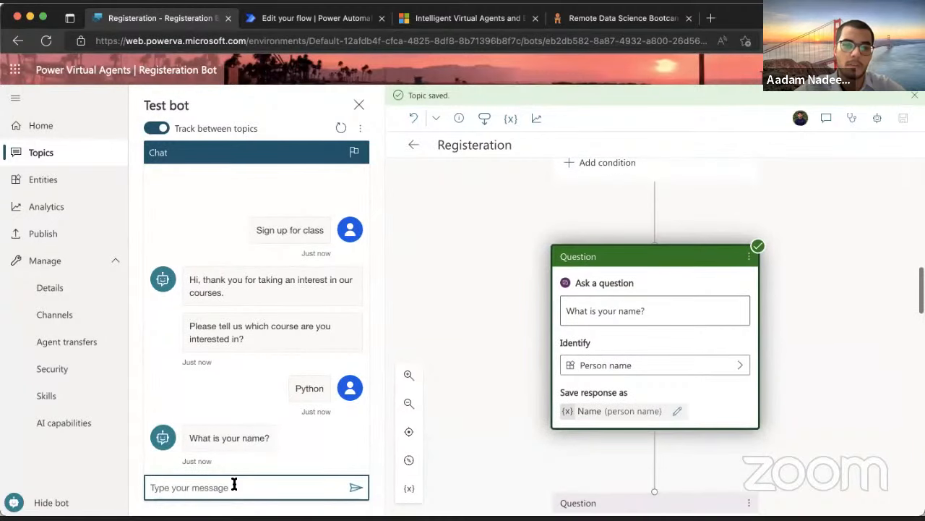
{"action": "type", "text": "ada"}
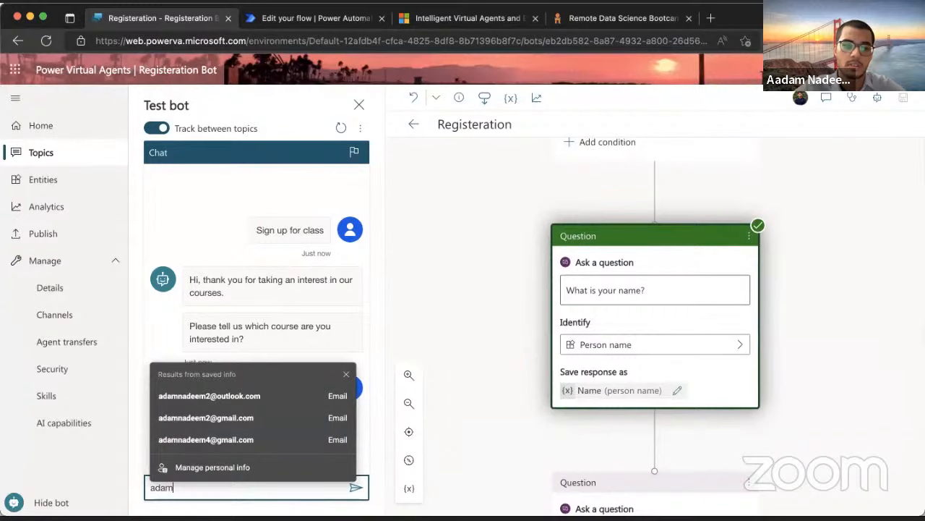
{"action": "type", "text": "m"}
{"action": "key", "text": "Return"}
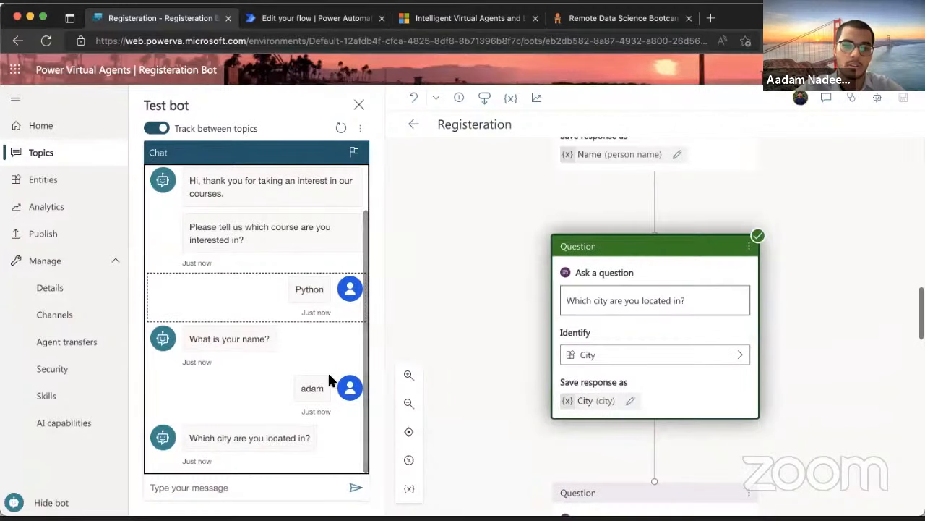
Check the topic variables, then answer Lahore as the city and give the attendee's email address
{"action": "left_click", "coordinate": [409, 488]}
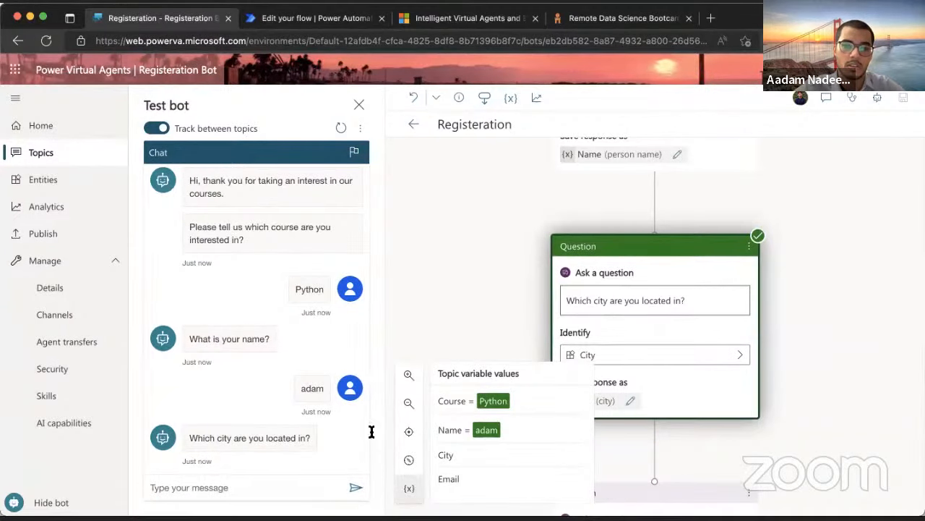
{"action": "left_click", "coordinate": [202, 489]}
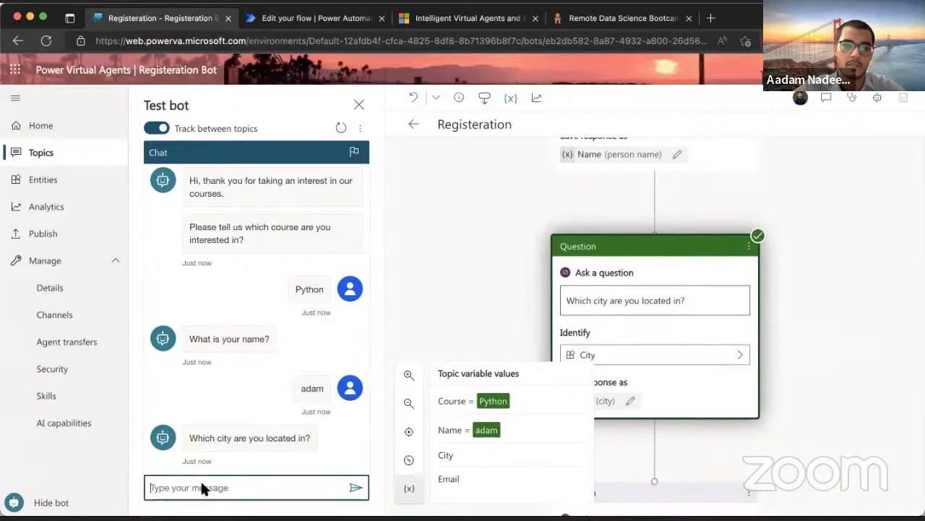
{"action": "type", "text": "Lahore"}
{"action": "key", "text": "Return"}
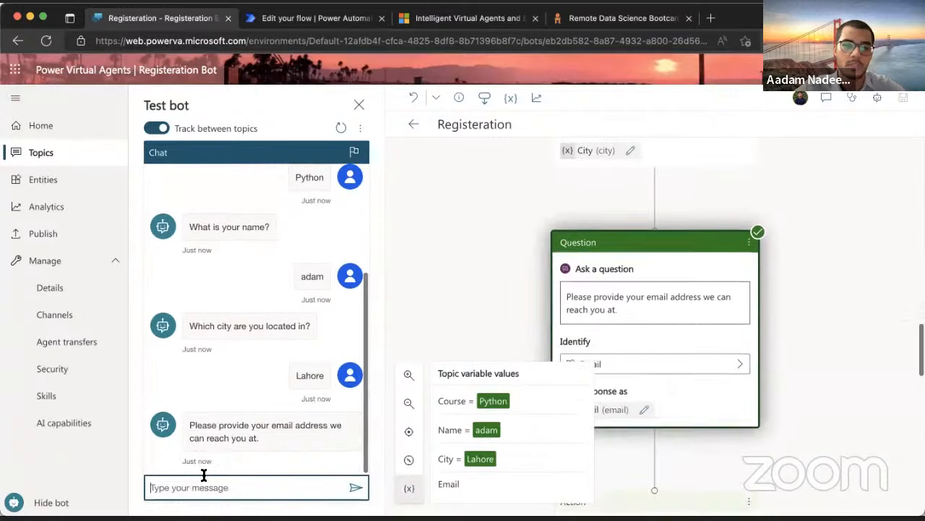
{"action": "type", "text": "ad"}
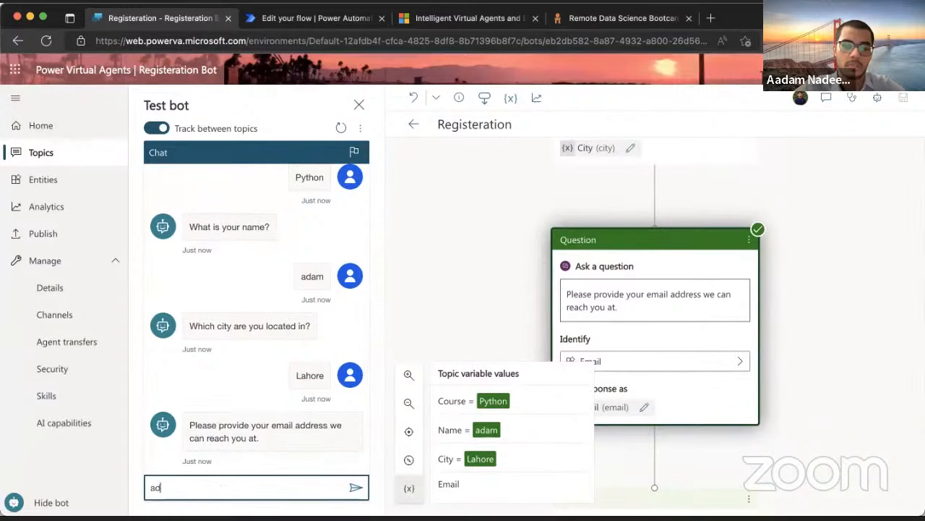
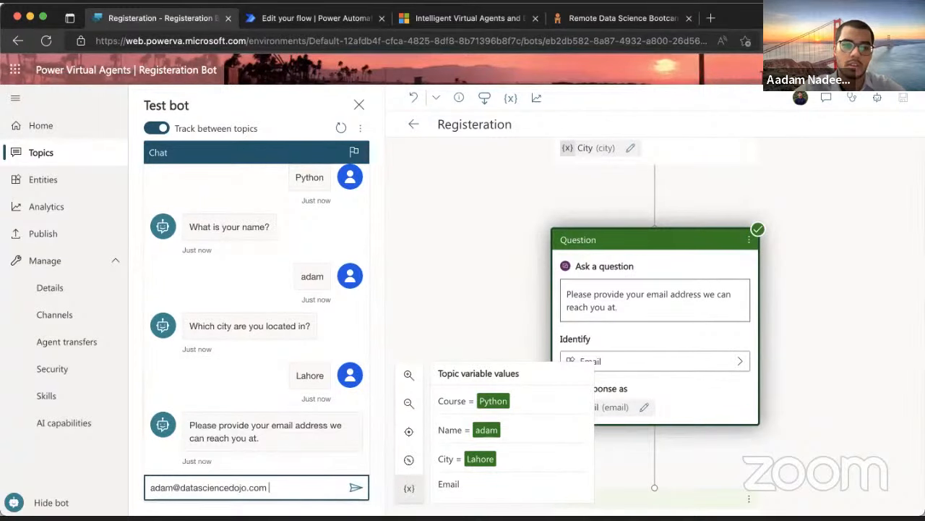
{"action": "left_click", "coordinate": [355, 487]}
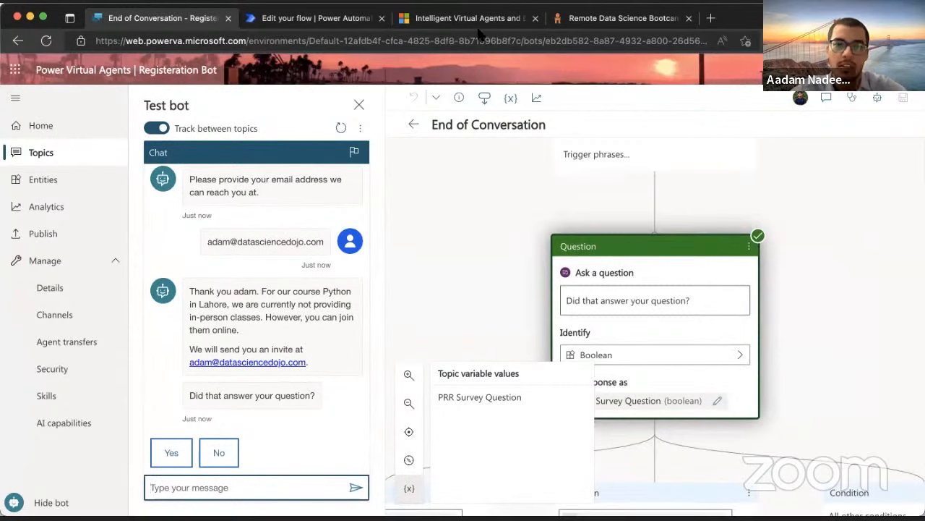
Deselect the canvas question node and switch over to Microsoft Teams
{"action": "left_click", "coordinate": [848, 389]}
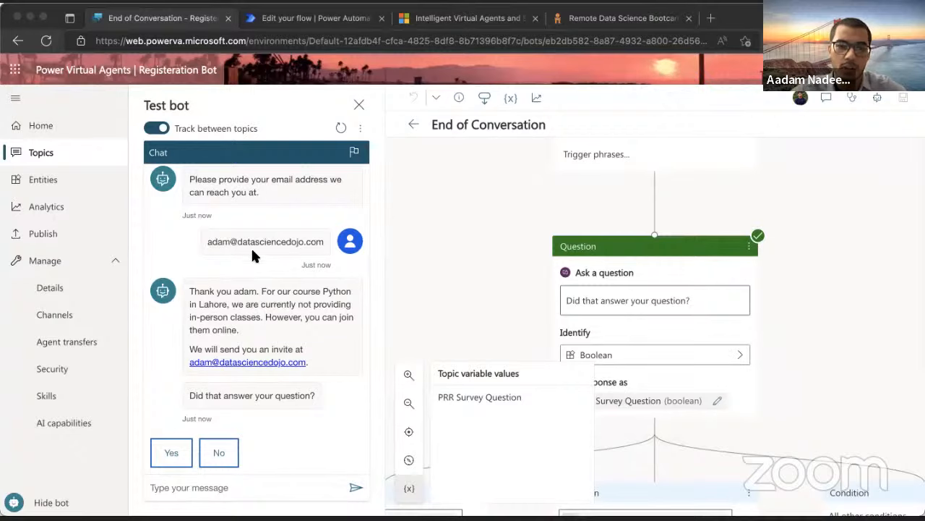
{"action": "key", "text": "super+Tab"}
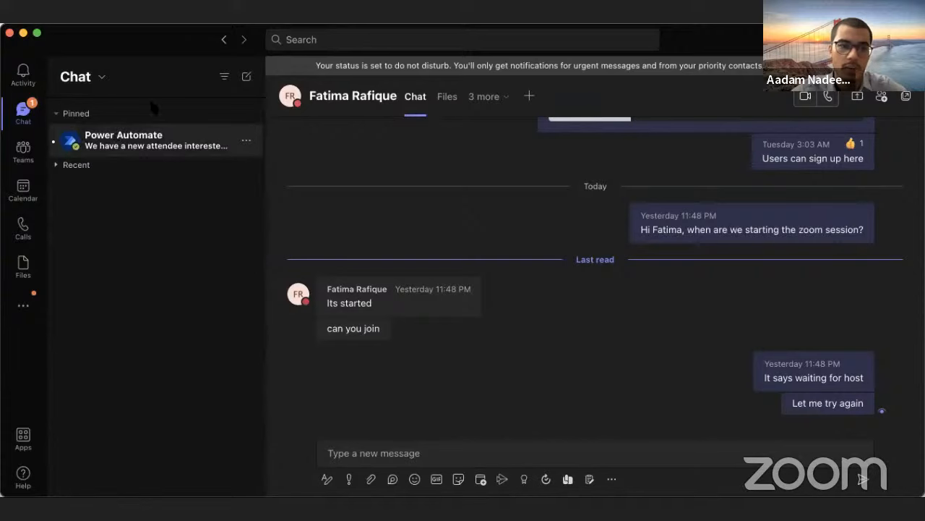
Open the Power Automate chat and inspect the attendee's Python course, Lahore city and email
{"action": "left_click", "coordinate": [117, 136]}
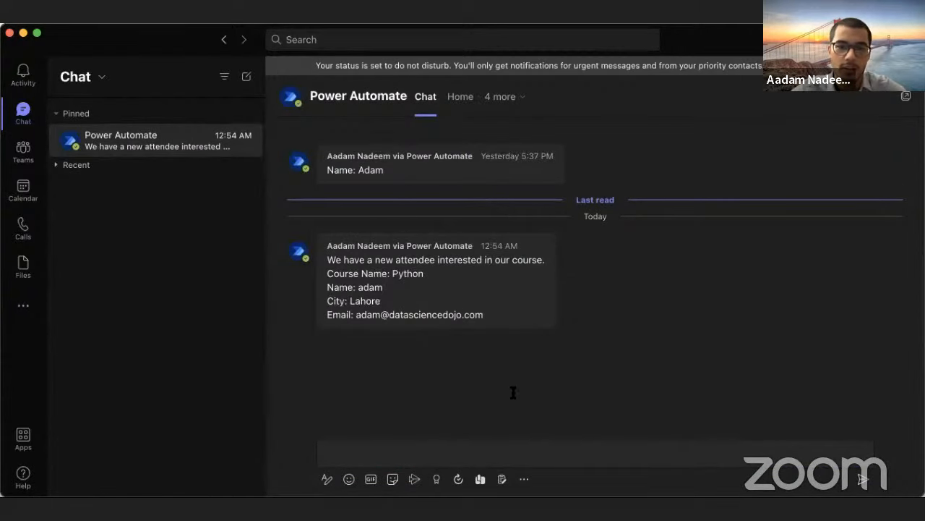
{"action": "left_click_drag", "start_coordinate": [328, 259], "coordinate": [441, 279]}
{"action": "left_click", "coordinate": [439, 278]}
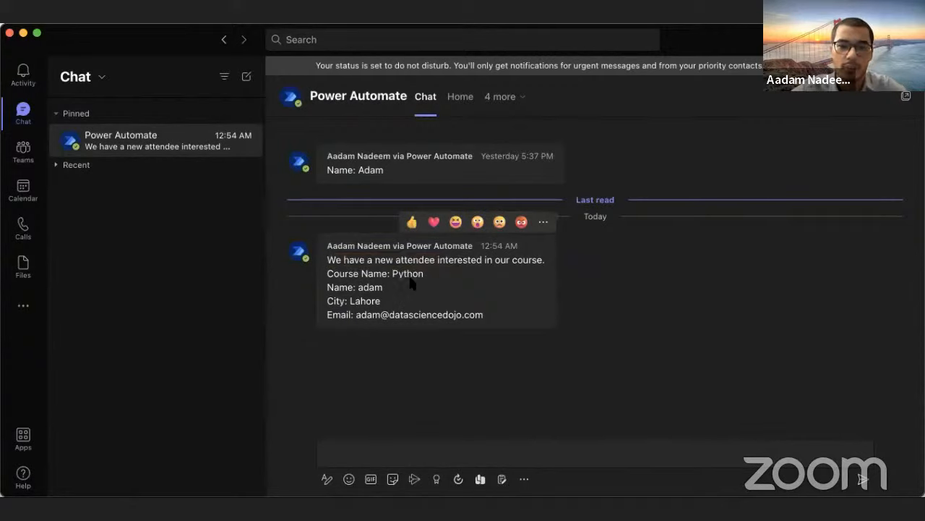
{"action": "double_click", "coordinate": [353, 300]}
{"action": "left_click_drag", "start_coordinate": [355, 316], "coordinate": [506, 322]}
{"action": "left_click", "coordinate": [505, 318]}
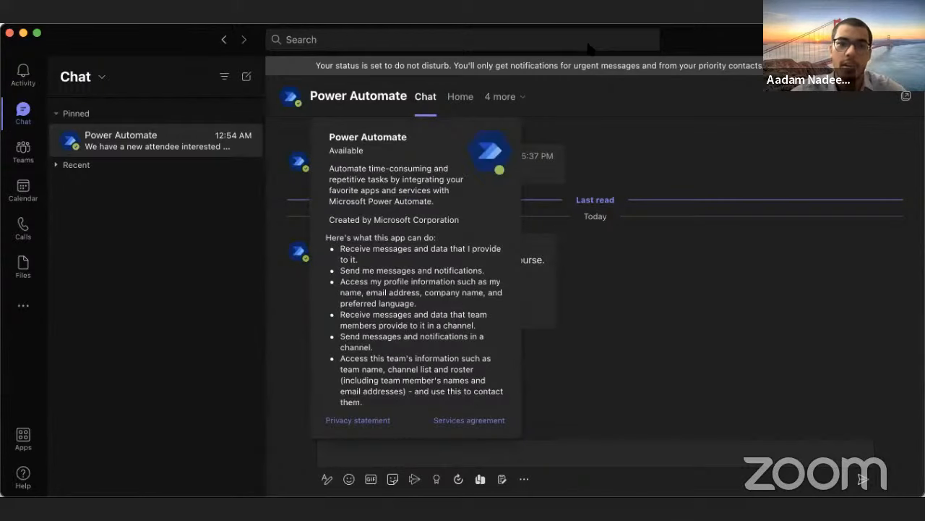
{"action": "mouse_move", "coordinate": [470, 247]}
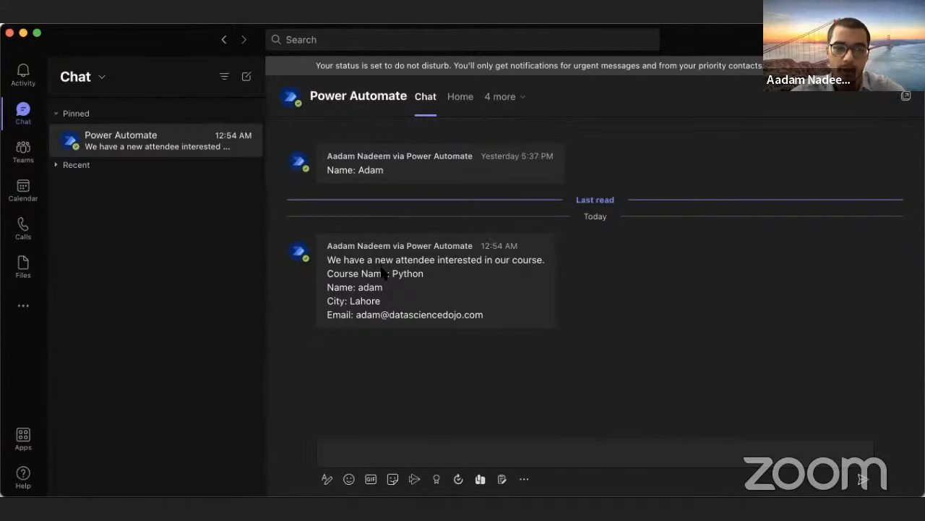
Back in the bot editor, answer Yes to the survey question, then return to the Topics list
{"action": "key", "text": "super+Tab"}
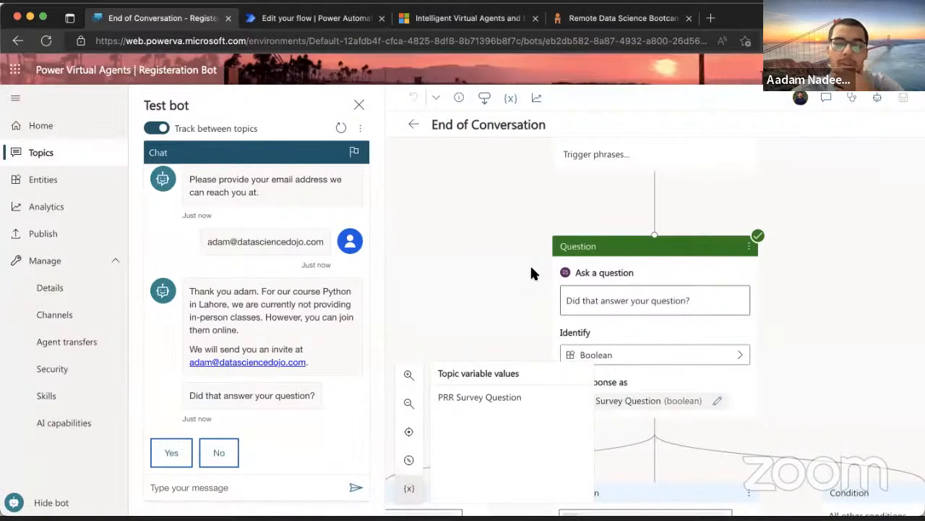
{"action": "scroll", "coordinate": [468, 273], "scroll_direction": "down", "scroll_amount": 6}
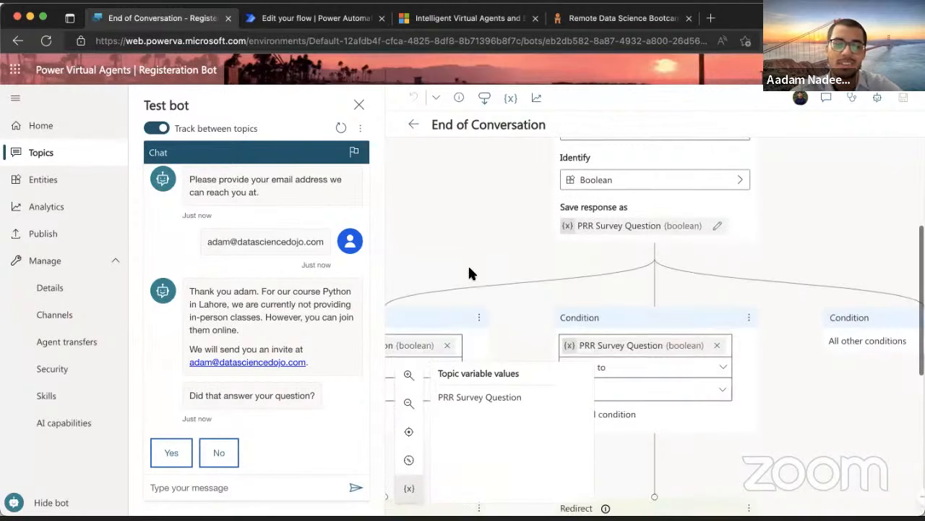
{"action": "scroll", "coordinate": [468, 263], "scroll_direction": "up", "scroll_amount": 5}
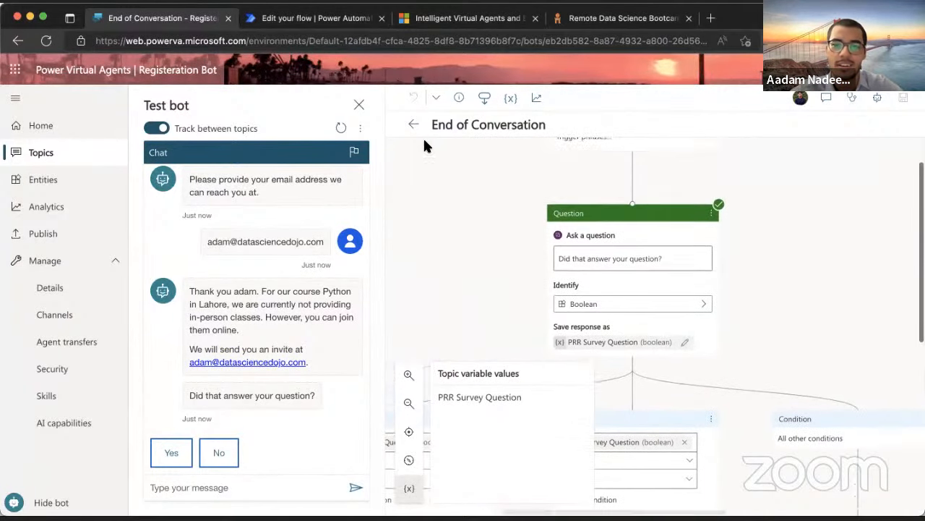
{"action": "left_click", "coordinate": [185, 454]}
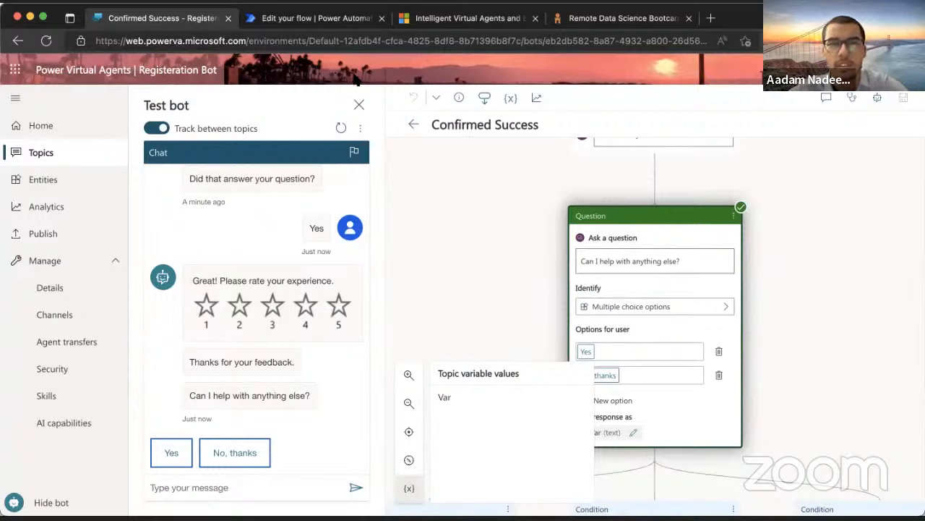
{"action": "scroll", "coordinate": [485, 202], "scroll_direction": "up", "scroll_amount": 5}
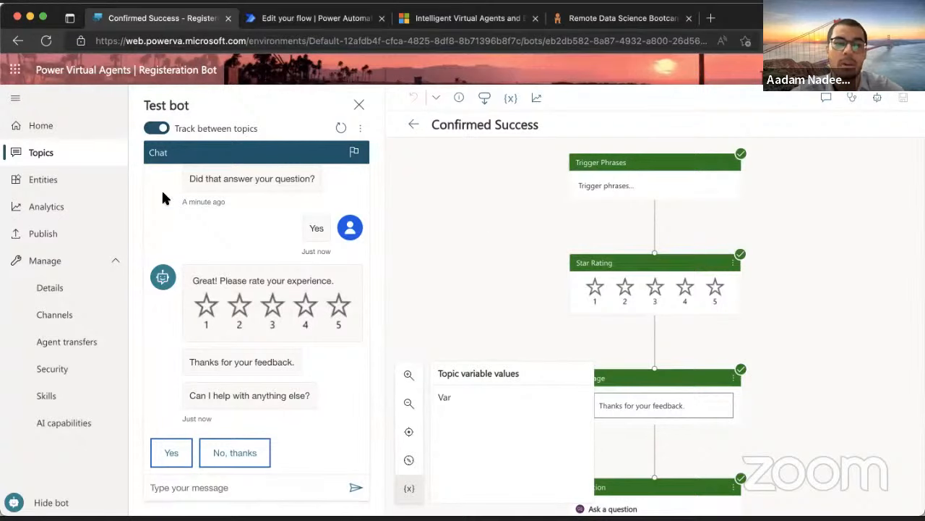
{"action": "left_click", "coordinate": [208, 488]}
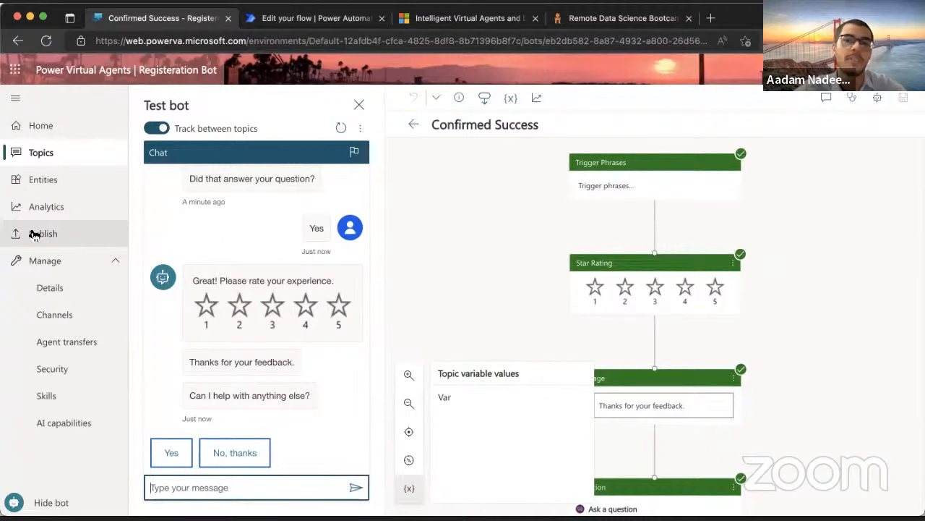
{"action": "left_click", "coordinate": [415, 126]}
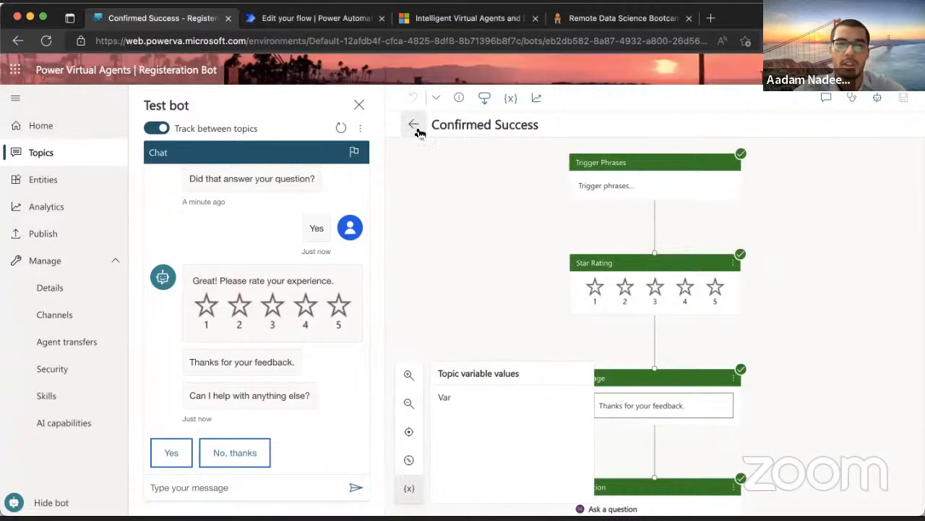
Open Class time info, scroll through its canvas, and return to the Topics list
{"action": "left_click", "coordinate": [508, 285]}
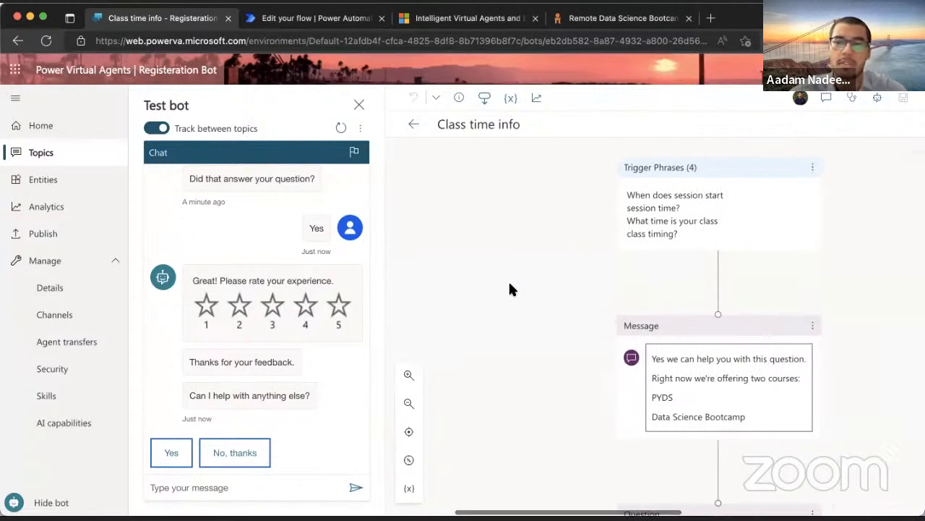
{"action": "scroll", "coordinate": [651, 295], "scroll_direction": "up", "scroll_amount": 1}
{"action": "scroll", "coordinate": [651, 294], "scroll_direction": "right", "scroll_amount": 1}
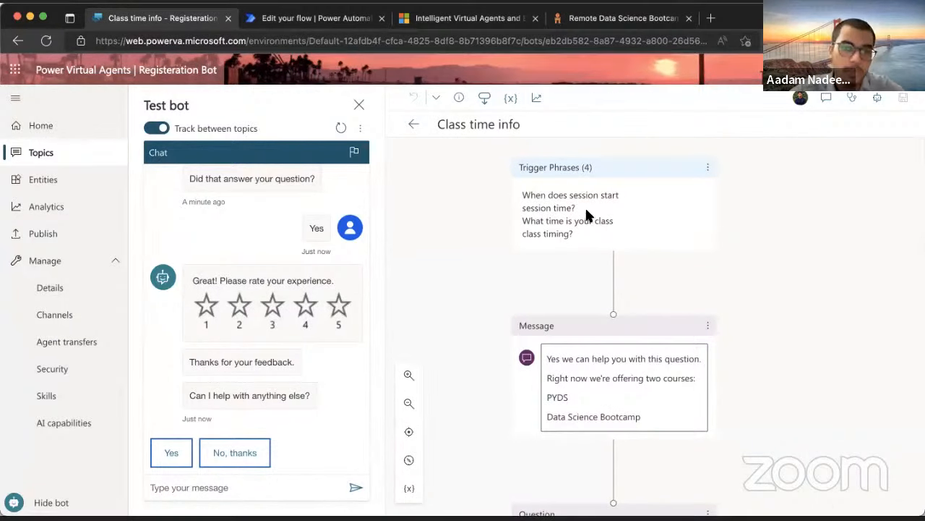
{"action": "scroll", "coordinate": [583, 205], "scroll_direction": "down", "scroll_amount": 10}
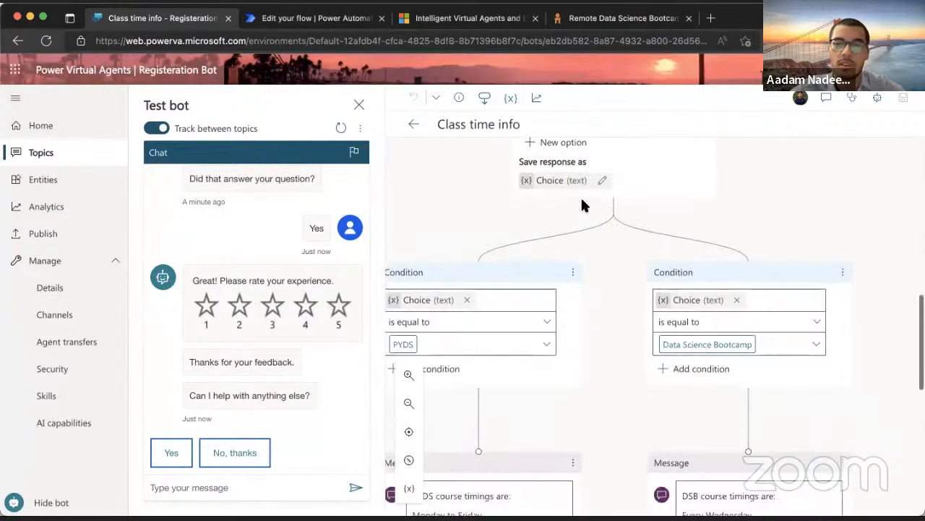
{"action": "scroll", "coordinate": [582, 203], "scroll_direction": "down", "scroll_amount": 10}
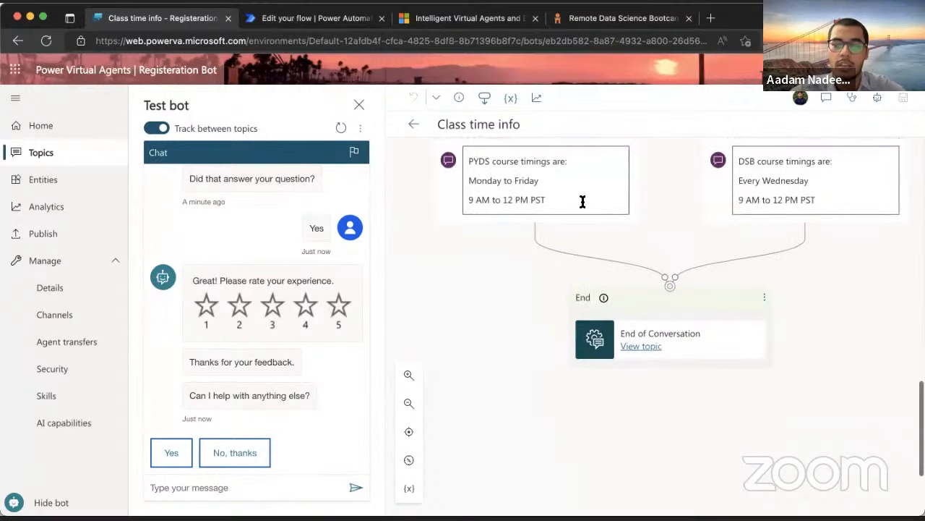
{"action": "scroll", "coordinate": [582, 204], "scroll_direction": "up", "scroll_amount": 15}
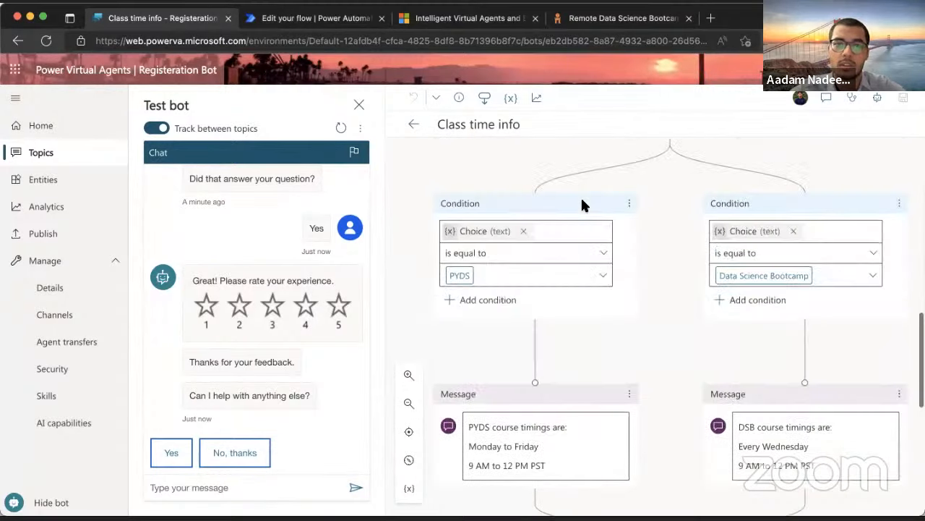
{"action": "left_click", "coordinate": [417, 124]}
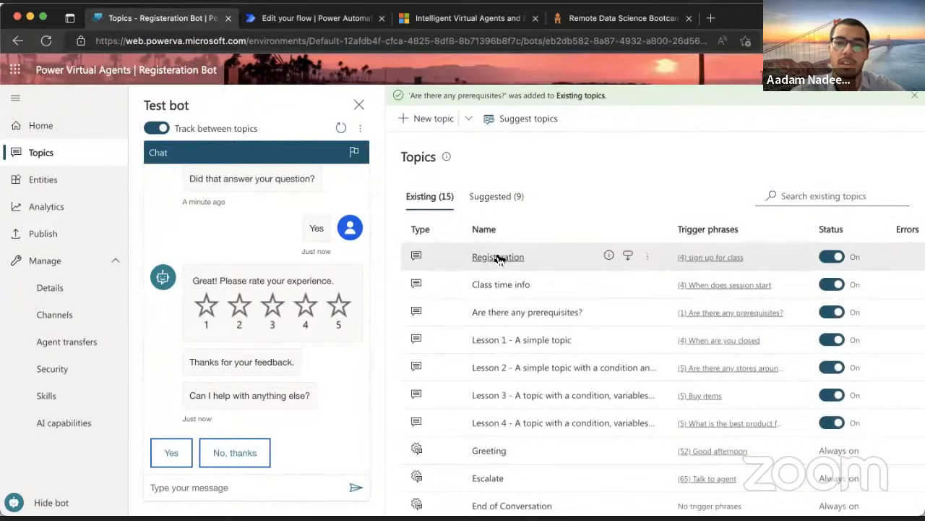
Open the Registeration topic, scroll through its flow, and go back to Topics
{"action": "left_click", "coordinate": [498, 258]}
{"action": "scroll", "coordinate": [615, 274], "scroll_direction": "down", "scroll_amount": 10}
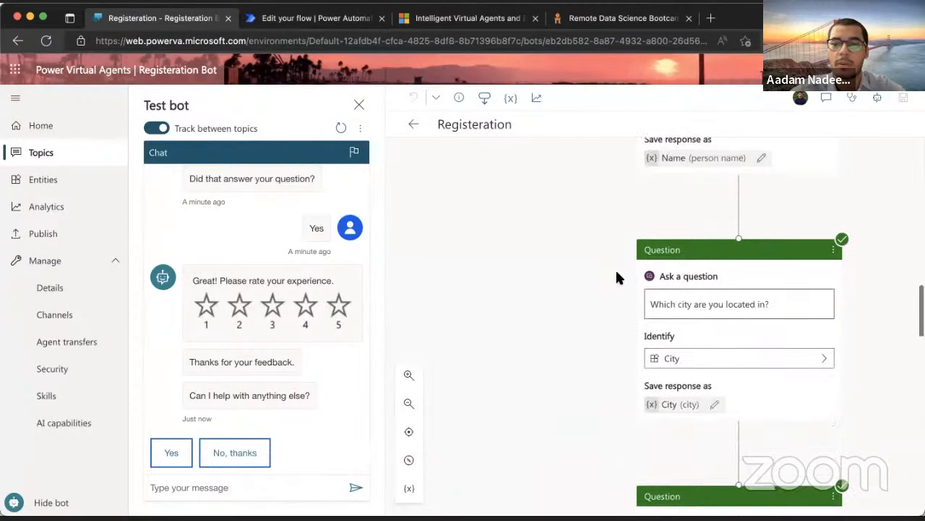
{"action": "scroll", "coordinate": [616, 278], "scroll_direction": "down", "scroll_amount": 10}
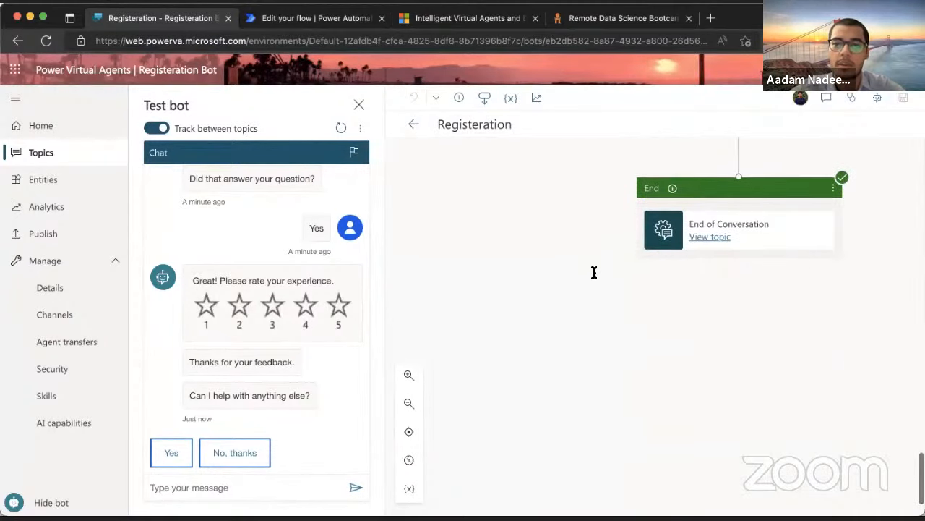
{"action": "scroll", "coordinate": [595, 273], "scroll_direction": "up", "scroll_amount": 3}
{"action": "left_click", "coordinate": [414, 124]}
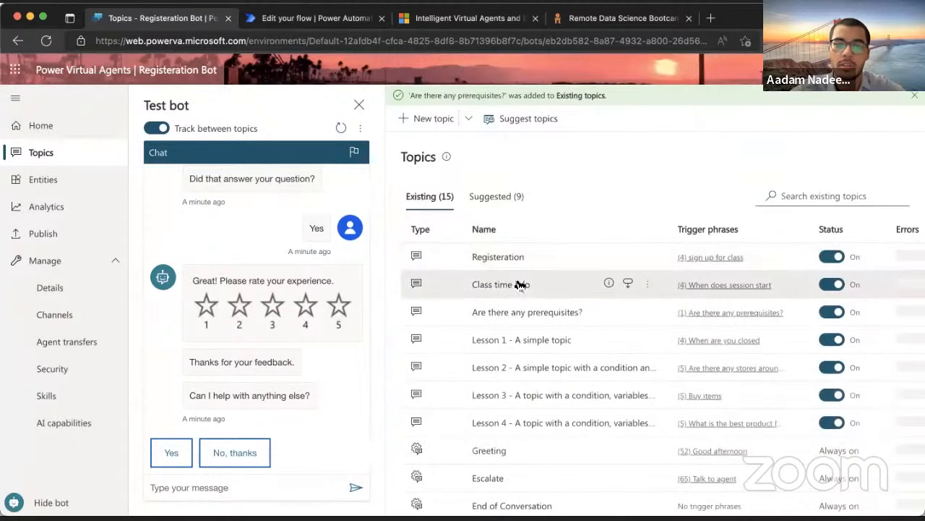
Reopen Class time info and scroll to its PYDS and Data Science Bootcamp timing messages
{"action": "left_click", "coordinate": [524, 287]}
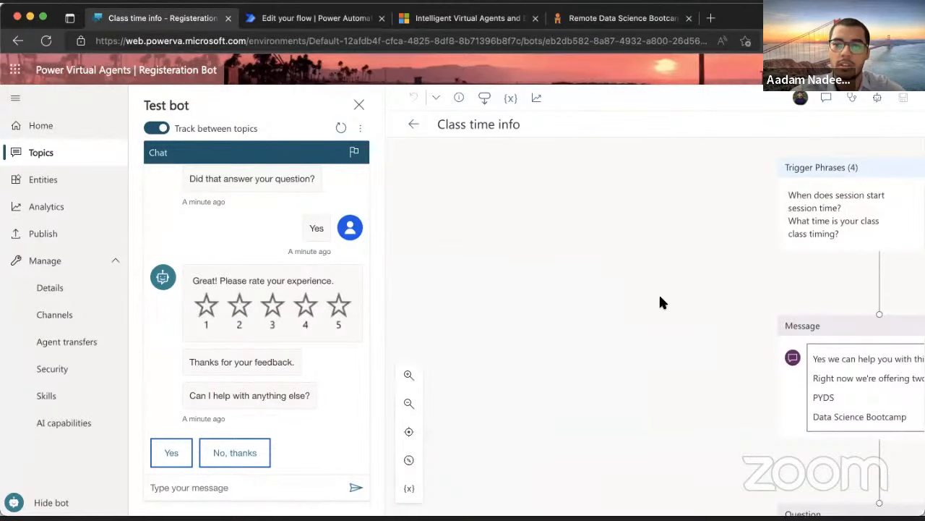
{"action": "scroll", "coordinate": [659, 293], "scroll_direction": "down", "scroll_amount": 10}
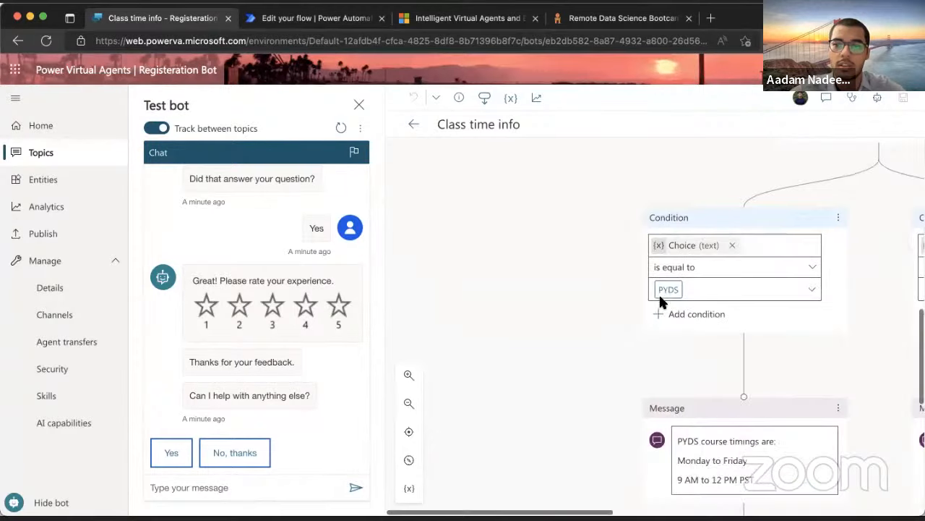
{"action": "scroll", "coordinate": [658, 293], "scroll_direction": "right", "scroll_amount": 3}
{"action": "scroll", "coordinate": [659, 293], "scroll_direction": "down", "scroll_amount": 5}
{"action": "scroll", "coordinate": [661, 304], "scroll_direction": "up", "scroll_amount": 4}
{"action": "scroll", "coordinate": [603, 317], "scroll_direction": "down", "scroll_amount": 3}
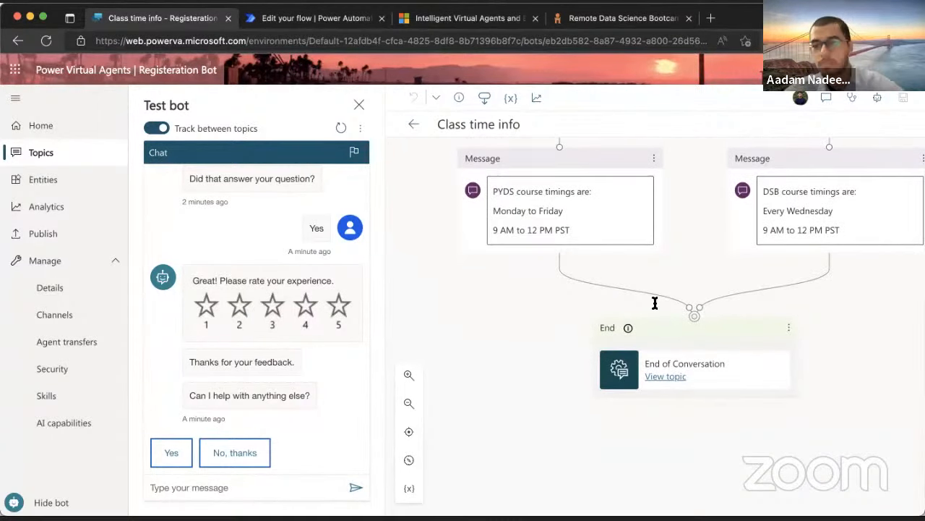
{"action": "scroll", "coordinate": [619, 274], "scroll_direction": "up", "scroll_amount": 3}
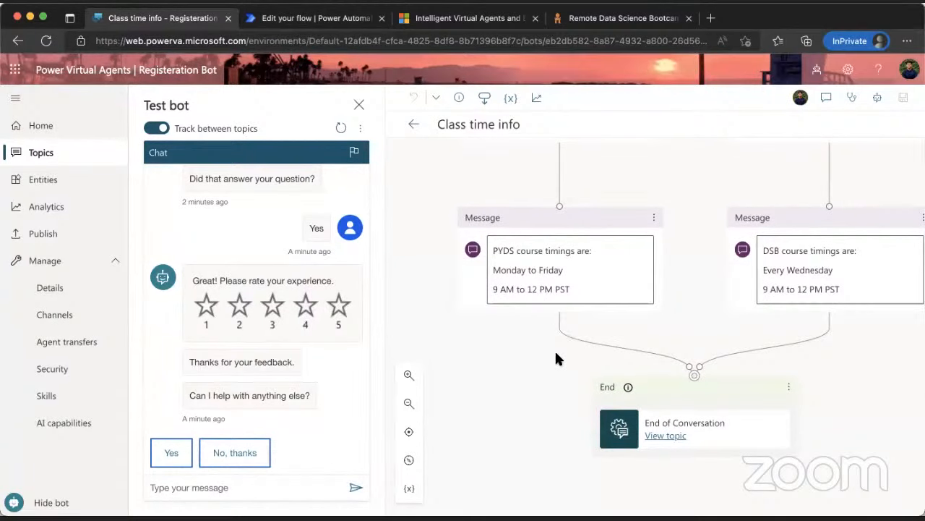
Add the question 'Would you be interested in signing up for our info session?' identifying a Boolean answer
{"action": "left_click", "coordinate": [560, 325]}
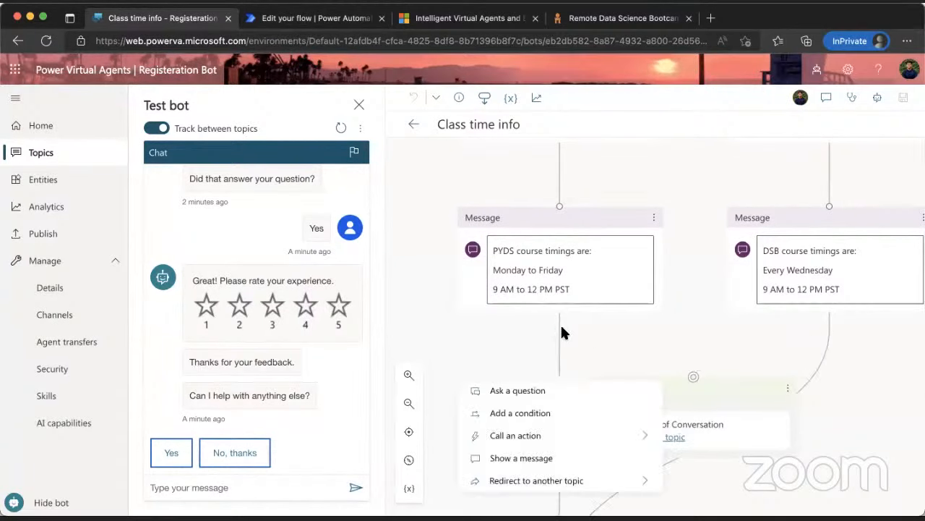
{"action": "left_click", "coordinate": [544, 392]}
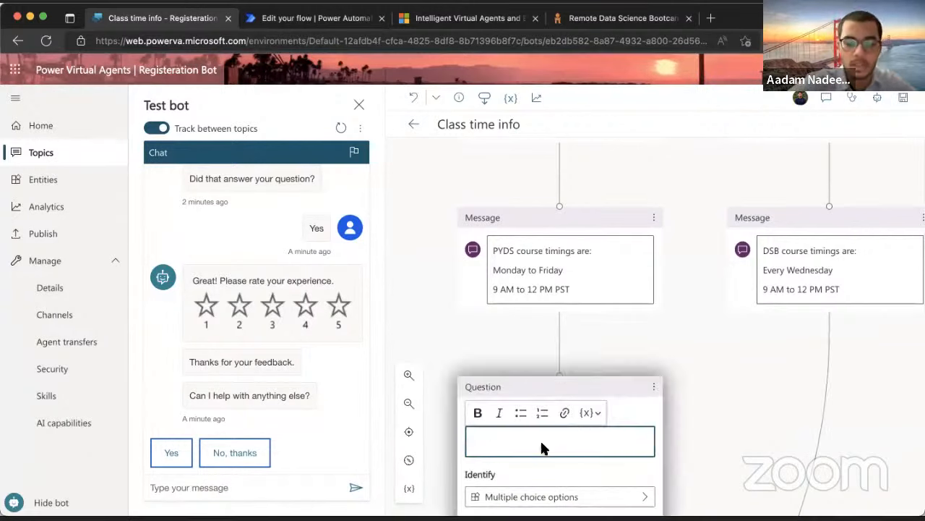
{"action": "type", "text": "Would you be interested in"}
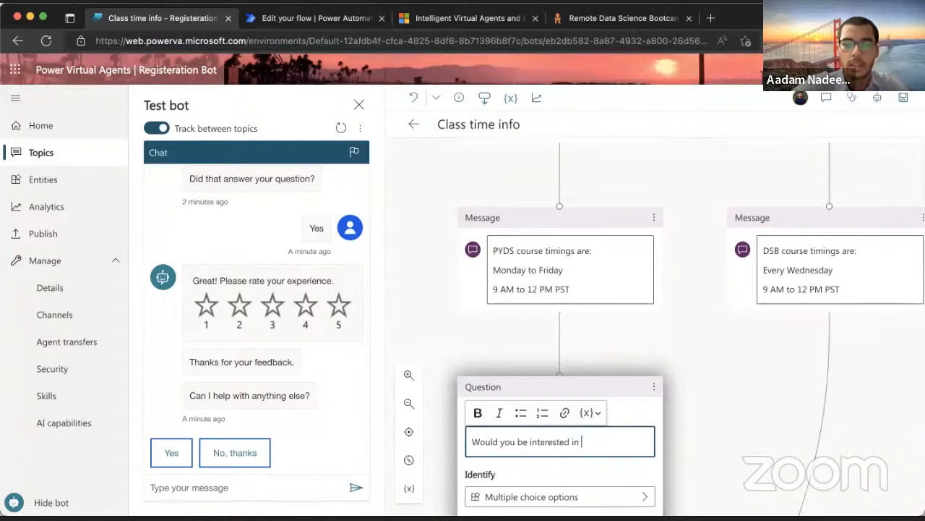
{"action": "type", "text": " signu"}
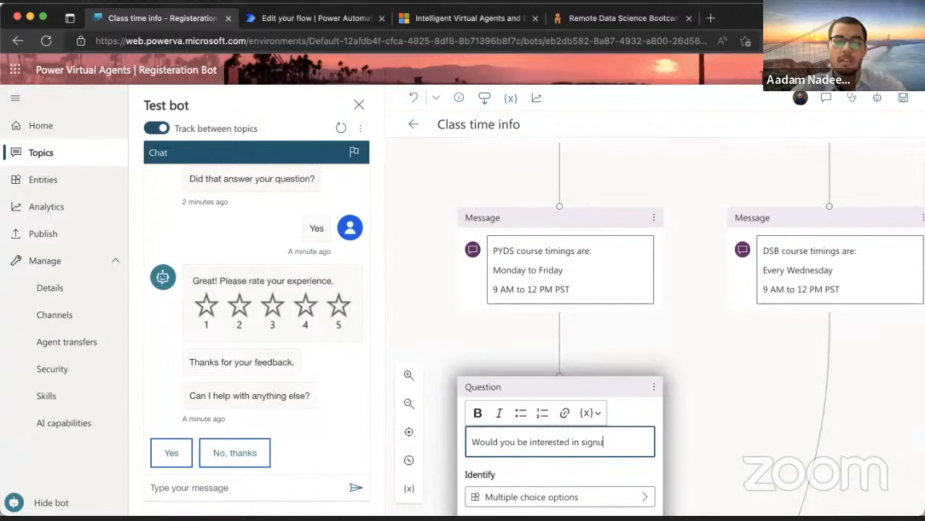
{"action": "type", "text": "n"}
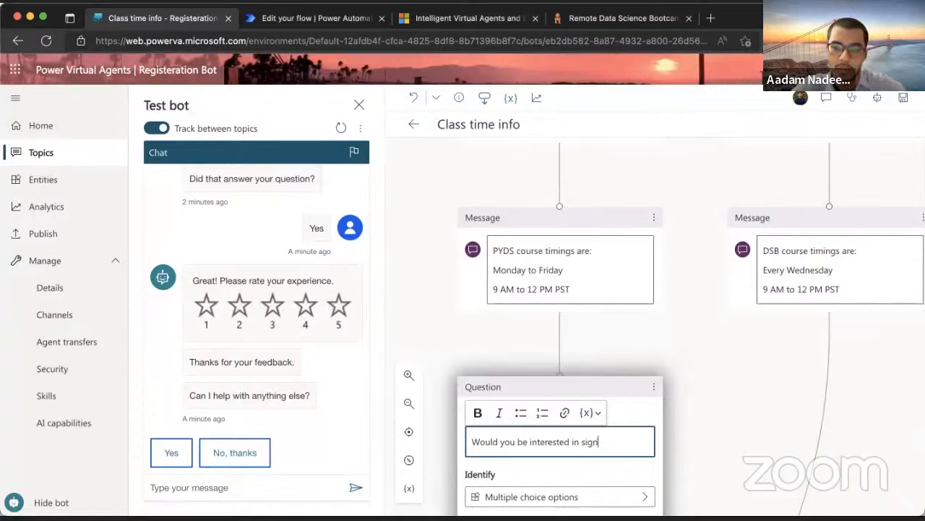
{"action": "type", "text": "up in"}
{"action": "key", "text": "BackSpace"}
{"action": "key", "text": "BackSpace"}
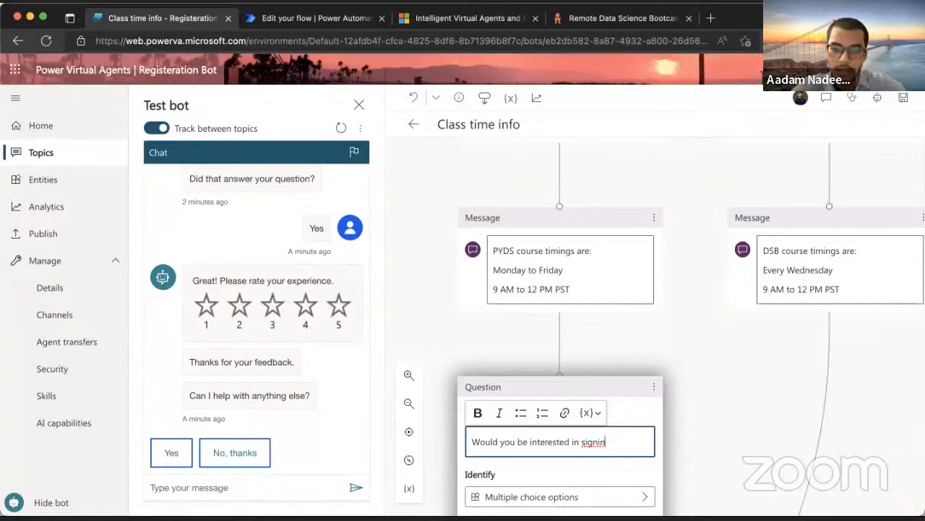
{"action": "type", "text": "g up for our info session?"}
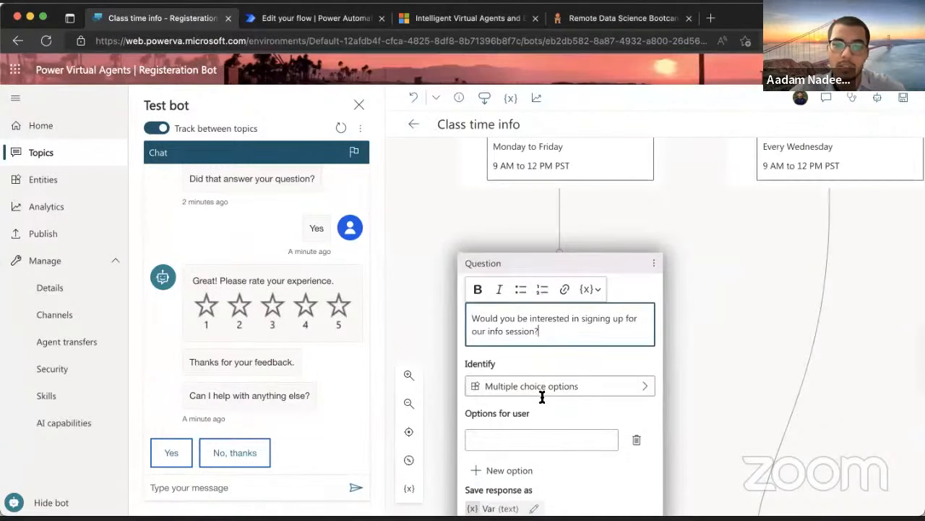
{"action": "left_click", "coordinate": [591, 378]}
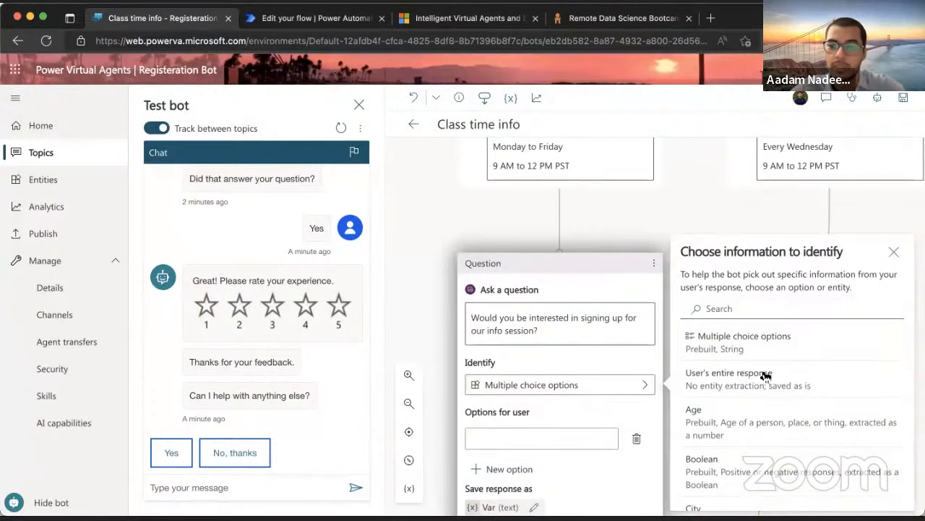
{"action": "scroll", "coordinate": [759, 379], "scroll_direction": "down", "scroll_amount": 2}
{"action": "left_click", "coordinate": [747, 424]}
{"action": "scroll", "coordinate": [646, 409], "scroll_direction": "down", "scroll_amount": 3}
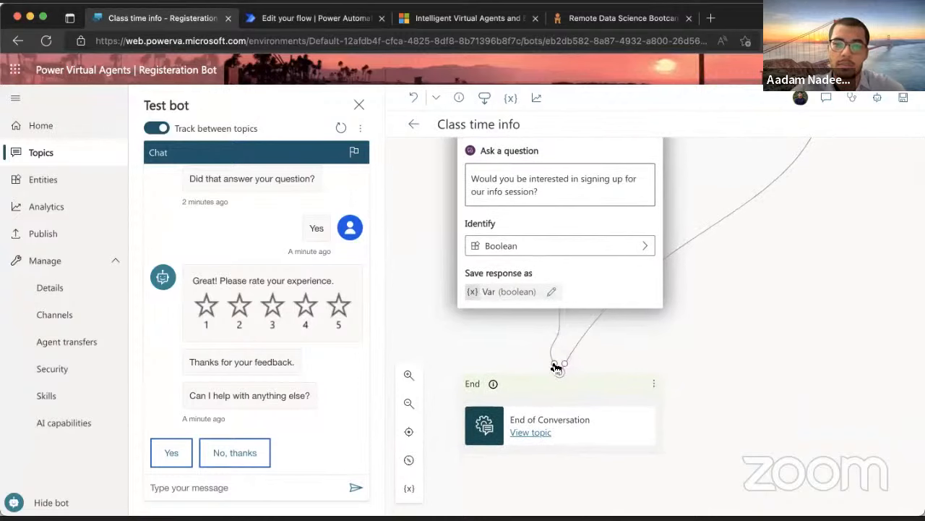
Detach the End of Conversation node from below the info-session question
{"action": "left_click_drag", "start_coordinate": [555, 365], "coordinate": [489, 346]}
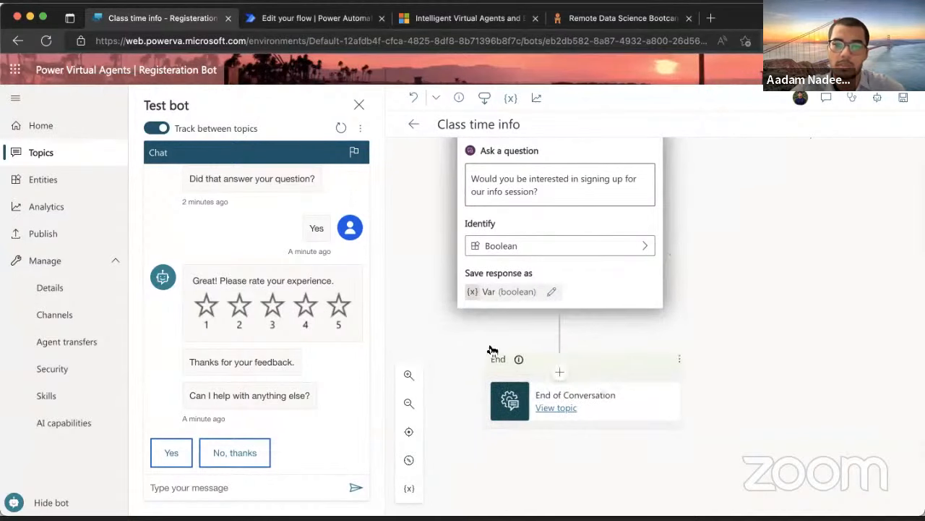
{"action": "scroll", "coordinate": [649, 348], "scroll_direction": "up", "scroll_amount": 1}
{"action": "scroll", "coordinate": [652, 353], "scroll_direction": "up", "scroll_amount": 2}
{"action": "scroll", "coordinate": [653, 354], "scroll_direction": "down", "scroll_amount": 3}
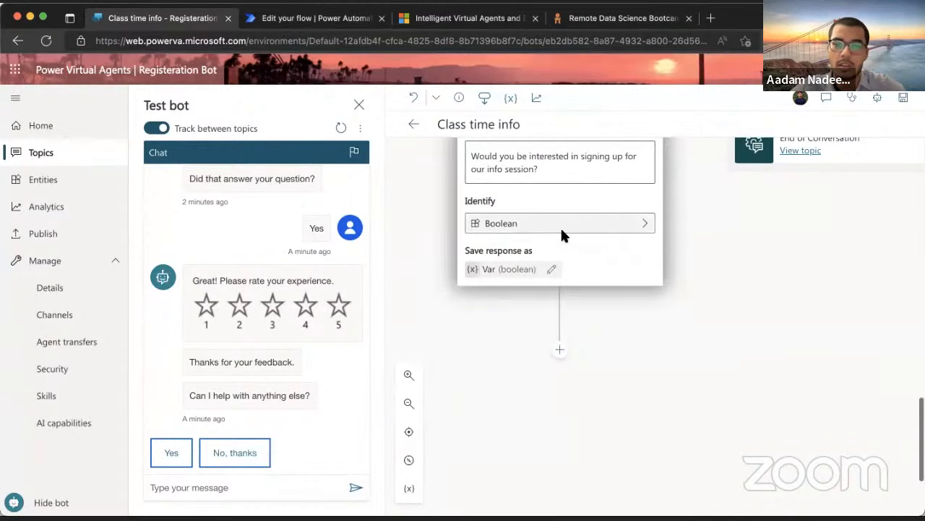
{"action": "scroll", "coordinate": [563, 231], "scroll_direction": "up", "scroll_amount": 2}
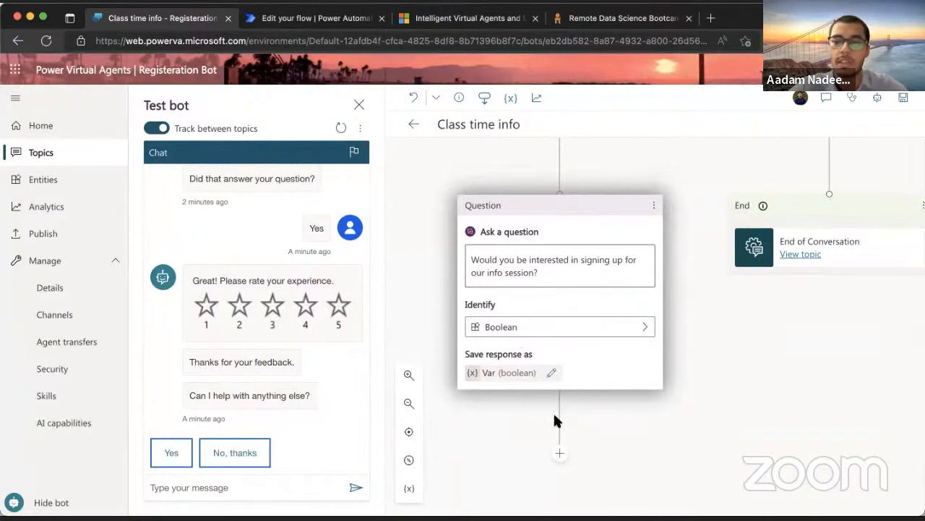
{"action": "scroll", "coordinate": [576, 423], "scroll_direction": "down", "scroll_amount": 1}
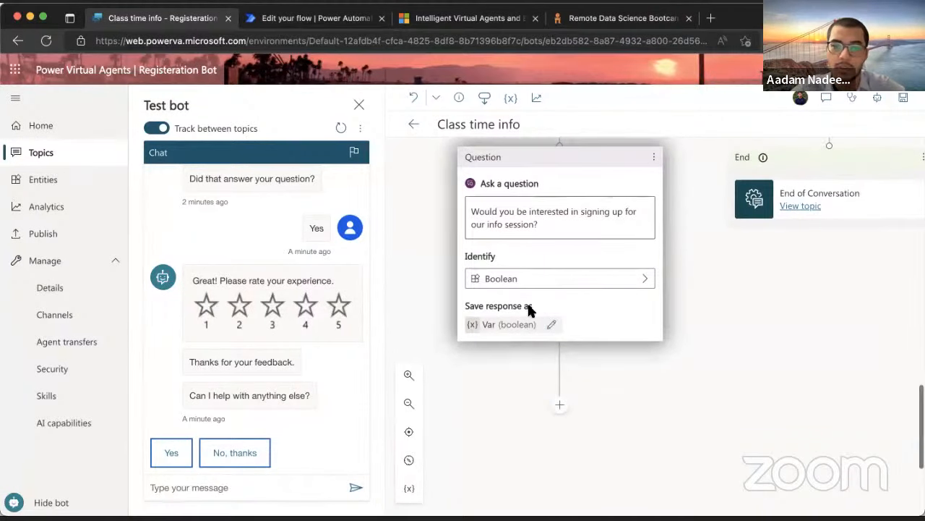
Rename the question's Boolean response variable to Var_choice
{"action": "left_click", "coordinate": [489, 325]}
{"action": "double_click", "coordinate": [750, 221]}
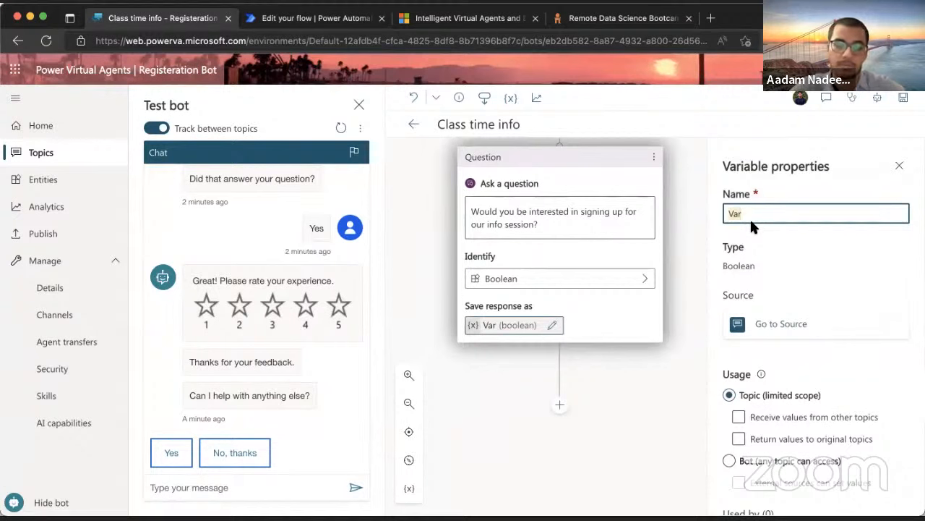
{"action": "type", "text": "Choic"}
{"action": "key", "text": "BackSpace"}
{"action": "key", "text": "BackSpace"}
{"action": "key", "text": "BackSpace"}
{"action": "key", "text": "BackSpace"}
{"action": "key", "text": "BackSpace"}
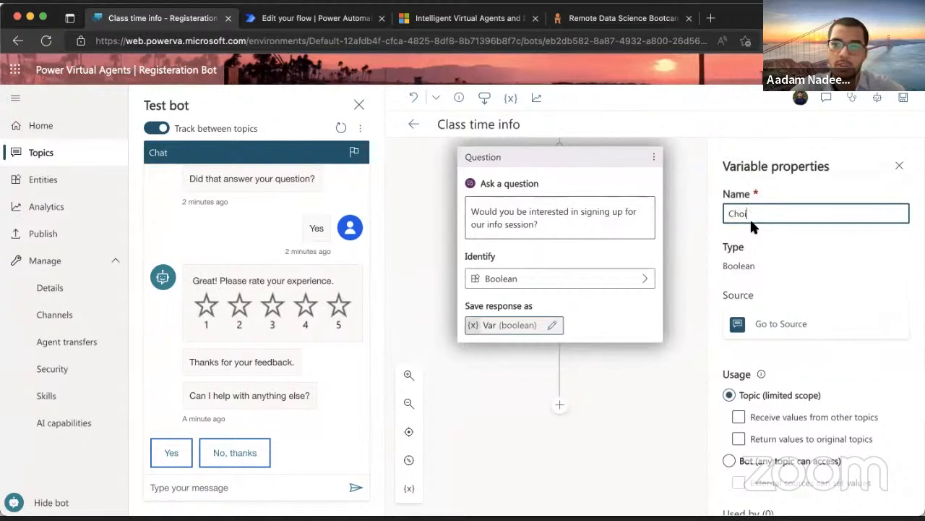
{"action": "type", "text": "Var"}
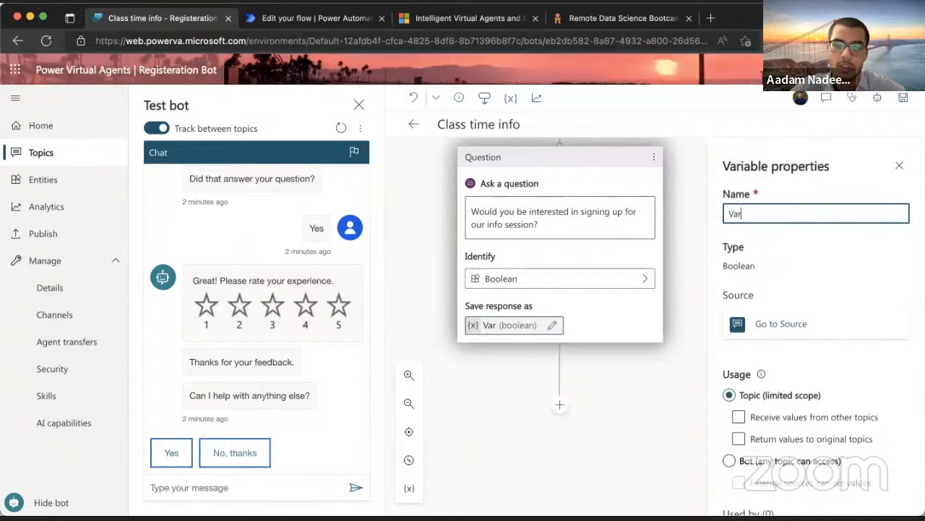
{"action": "type", "text": "_"}
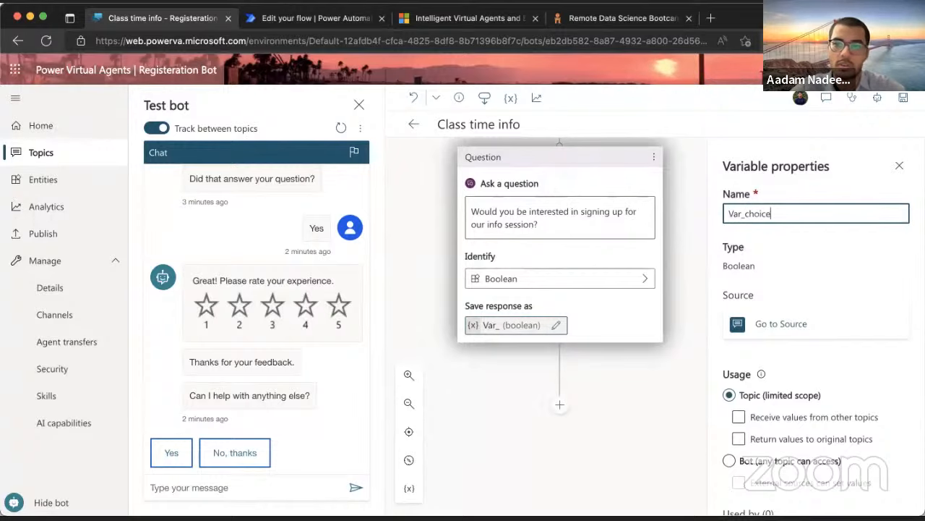
{"action": "type", "text": "choice"}
{"action": "left_click", "coordinate": [899, 165]}
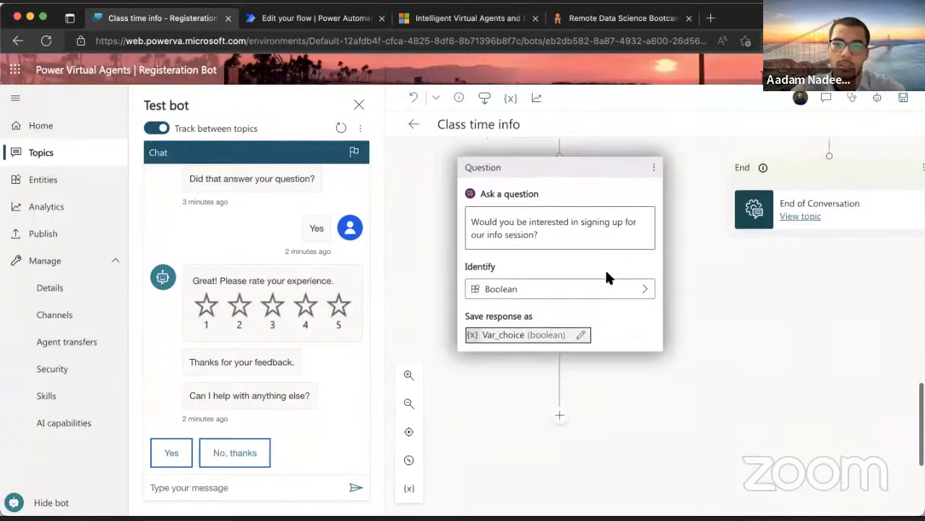
{"action": "left_click", "coordinate": [559, 418]}
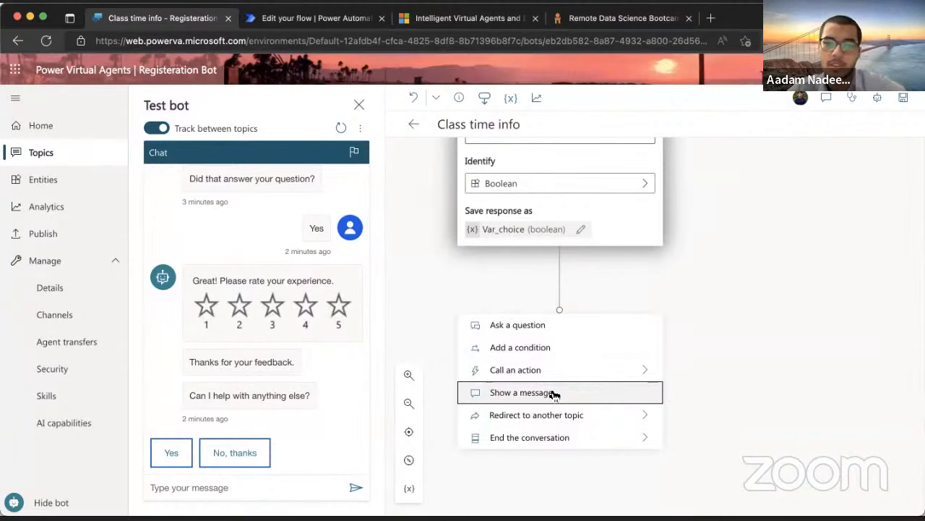
{"action": "left_click", "coordinate": [656, 283]}
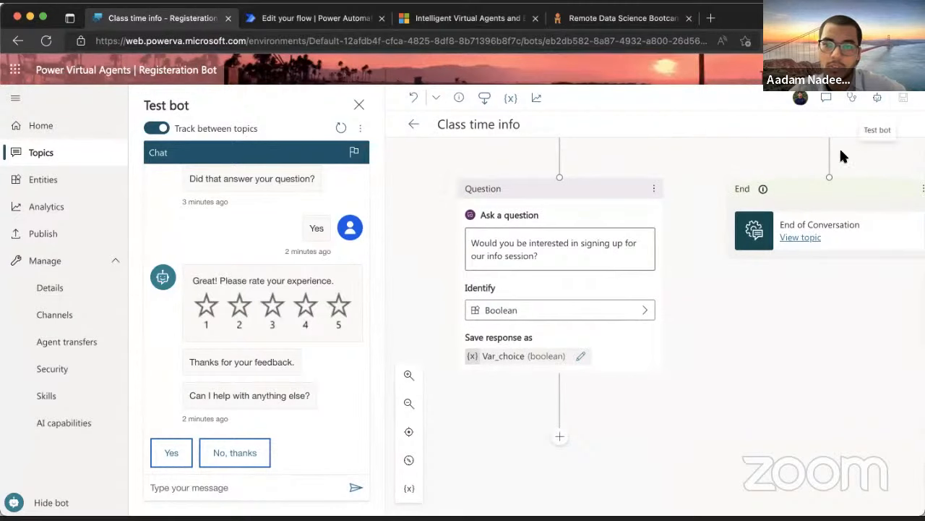
Clear the old info-session question text and delete the Question node
{"action": "scroll", "coordinate": [729, 231], "scroll_direction": "up", "scroll_amount": 2}
{"action": "scroll", "coordinate": [729, 231], "scroll_direction": "down", "scroll_amount": 2}
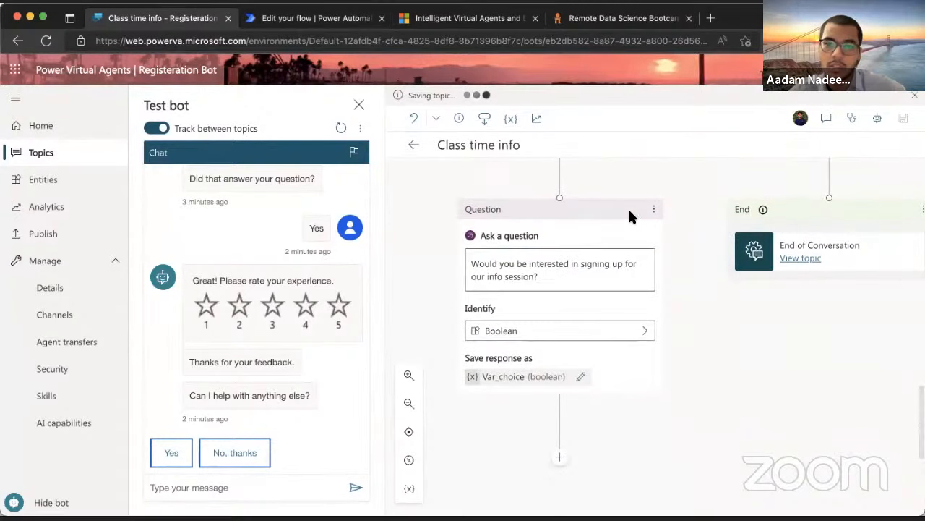
{"action": "scroll", "coordinate": [630, 216], "scroll_direction": "down", "scroll_amount": 1}
{"action": "scroll", "coordinate": [631, 216], "scroll_direction": "up", "scroll_amount": 1}
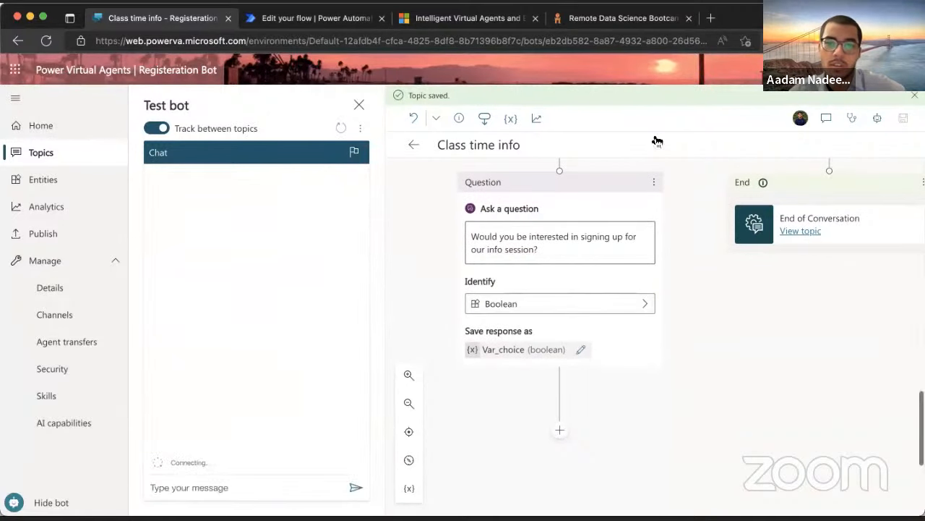
{"action": "left_click", "coordinate": [548, 251]}
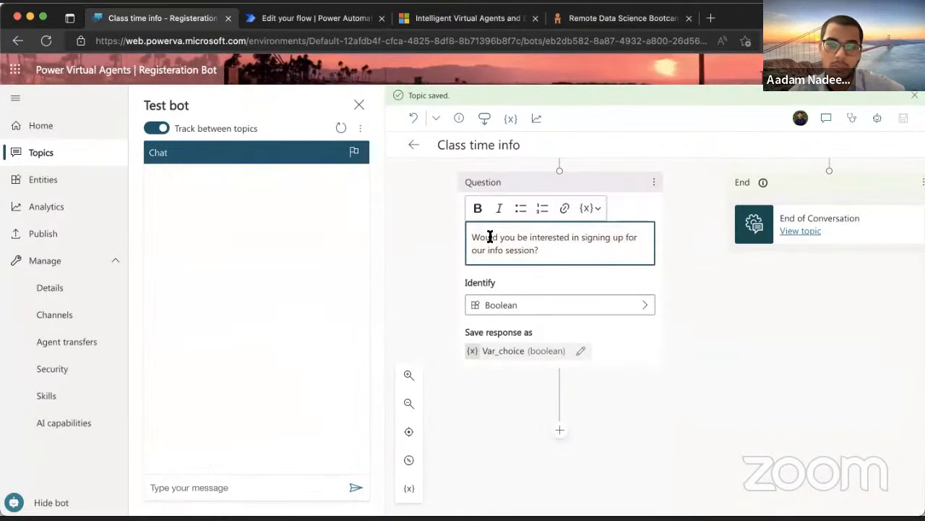
{"action": "left_click_drag", "start_coordinate": [469, 237], "coordinate": [556, 248]}
{"action": "key", "text": "ctrl+c"}
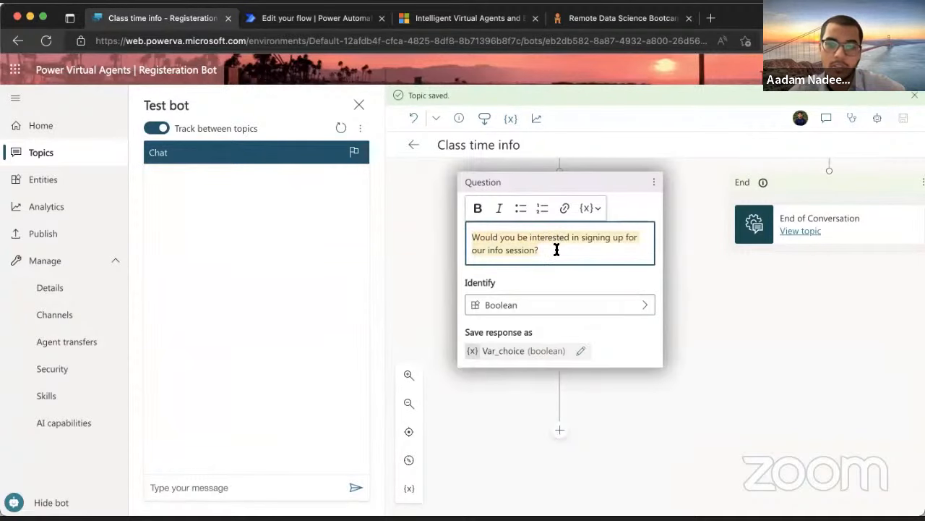
{"action": "key", "text": "BackSpace"}
{"action": "left_click", "coordinate": [657, 180]}
{"action": "left_click", "coordinate": [681, 181]}
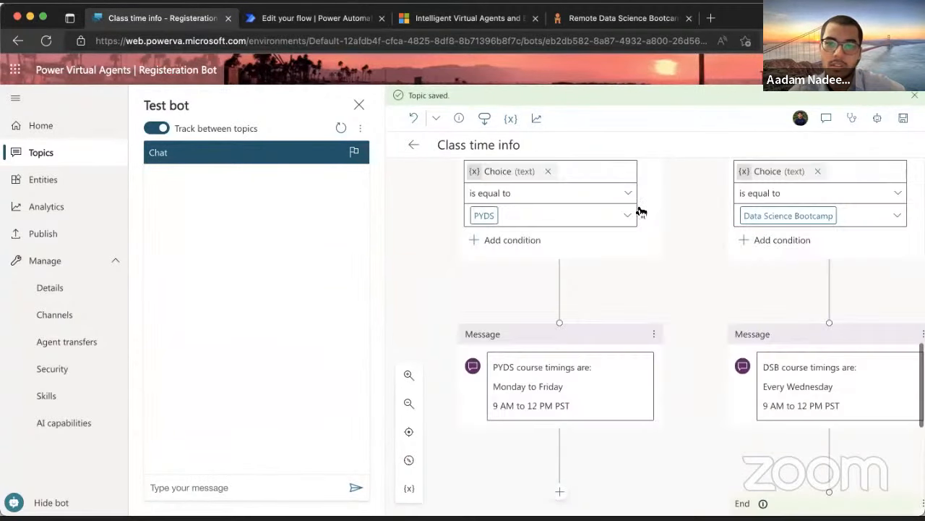
Add a new question node under the PYDS message that identifies a Boolean answer
{"action": "scroll", "coordinate": [636, 208], "scroll_direction": "down", "scroll_amount": 2}
{"action": "scroll", "coordinate": [635, 209], "scroll_direction": "down", "scroll_amount": 2}
{"action": "left_click", "coordinate": [558, 330]}
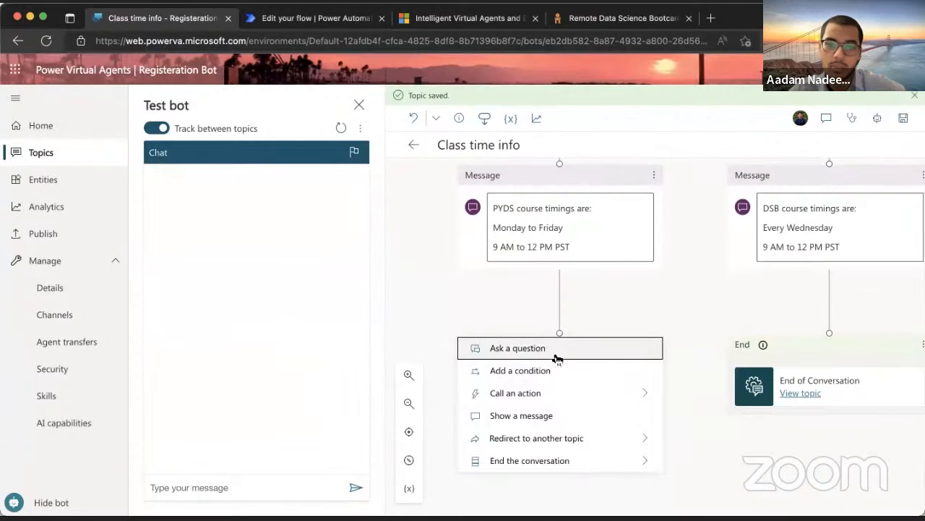
{"action": "left_click", "coordinate": [554, 355]}
{"action": "scroll", "coordinate": [553, 347], "scroll_direction": "down", "scroll_amount": 3}
{"action": "left_click", "coordinate": [550, 321]}
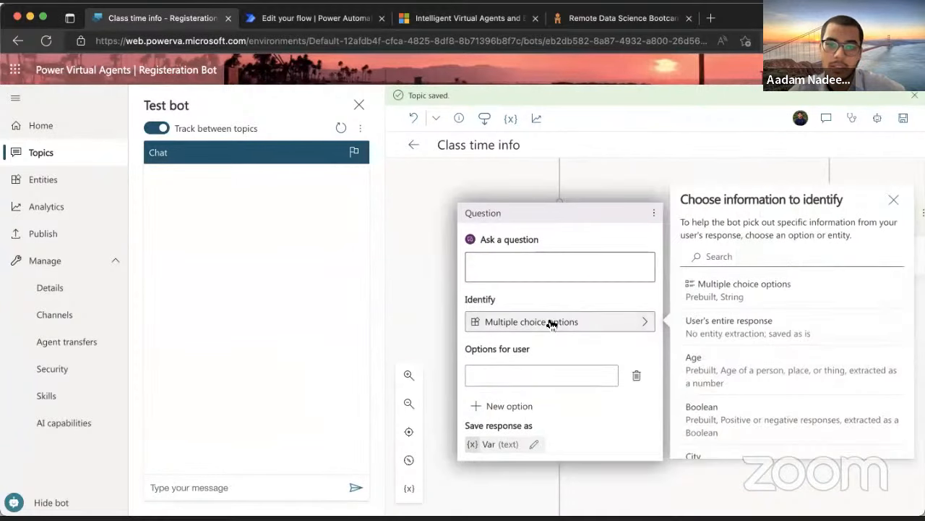
{"action": "scroll", "coordinate": [716, 373], "scroll_direction": "down", "scroll_amount": 1}
{"action": "left_click", "coordinate": [714, 371]}
{"action": "scroll", "coordinate": [619, 346], "scroll_direction": "down", "scroll_amount": 3}
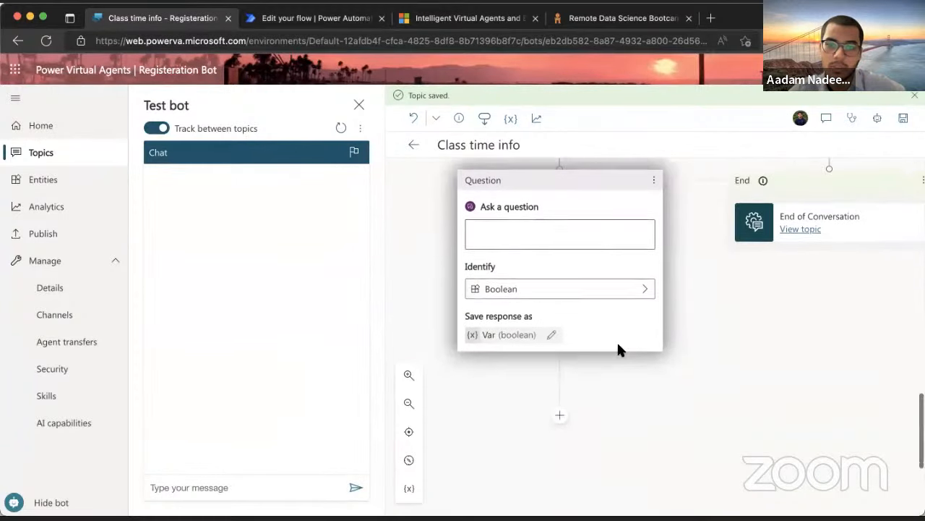
{"action": "scroll", "coordinate": [608, 339], "scroll_direction": "up", "scroll_amount": 1}
{"action": "left_click", "coordinate": [582, 320]}
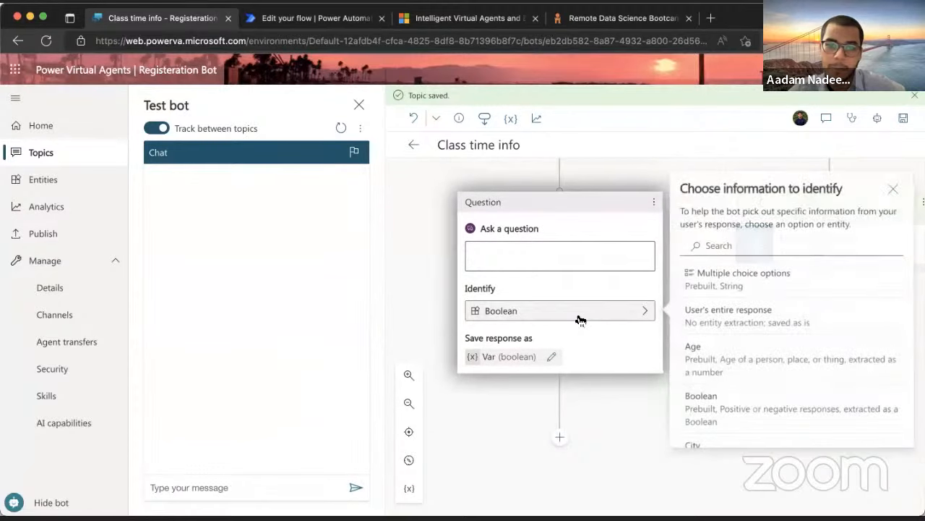
{"action": "left_click", "coordinate": [556, 247]}
Add a condition below the new question and paste the info-session question text back in
{"action": "left_click", "coordinate": [559, 436]}
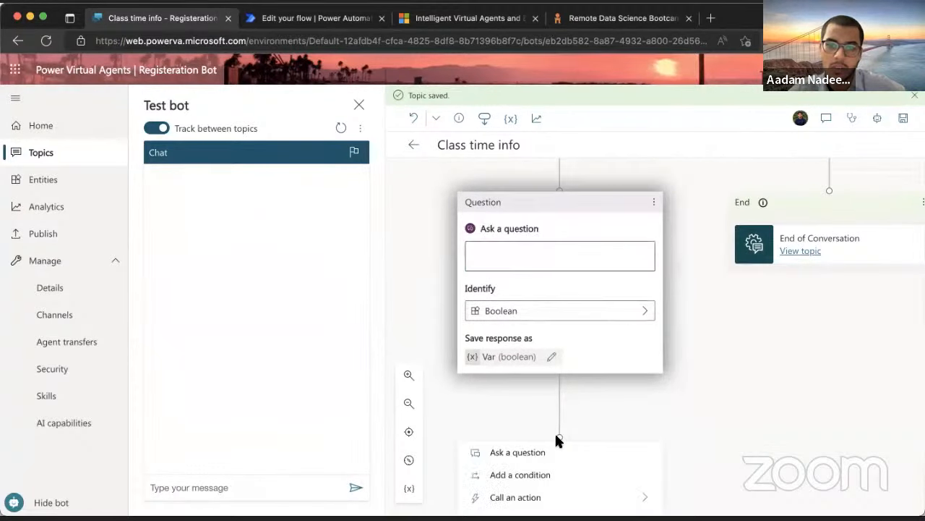
{"action": "scroll", "coordinate": [556, 439], "scroll_direction": "down", "scroll_amount": 2}
{"action": "left_click", "coordinate": [541, 385]}
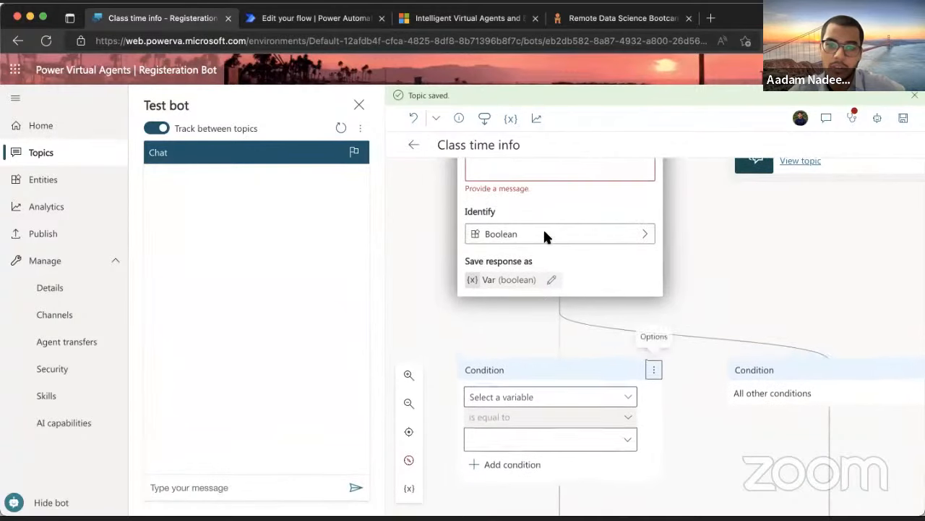
{"action": "scroll", "coordinate": [545, 230], "scroll_direction": "up", "scroll_amount": 2}
{"action": "left_click", "coordinate": [510, 208]}
{"action": "key", "text": "ctrl+v"}
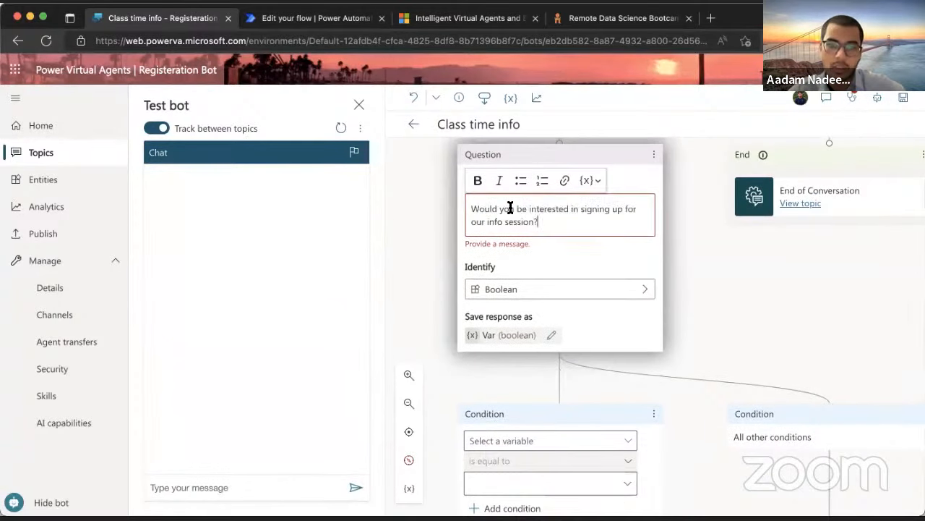
Rename the question's saved response variable to Var_choice
{"action": "left_click", "coordinate": [489, 321]}
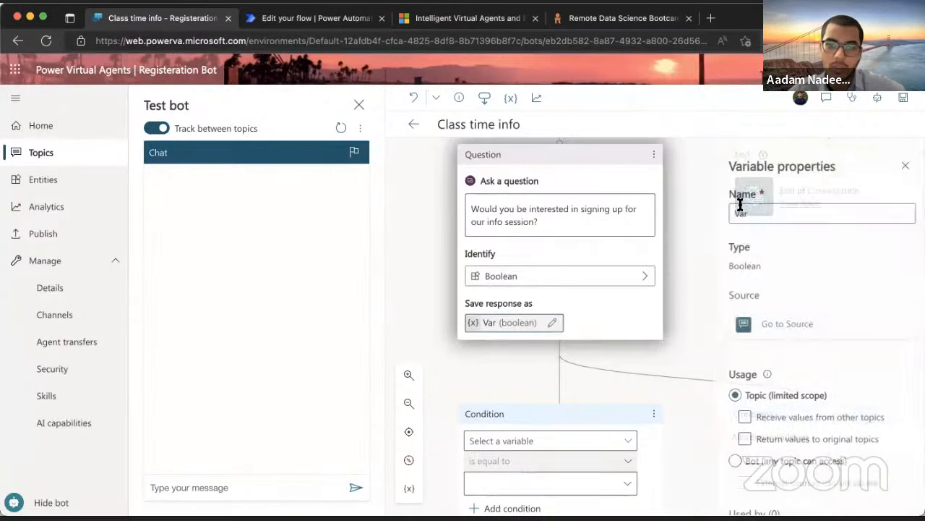
{"action": "left_click", "coordinate": [743, 213]}
{"action": "type", "text": "_choice"}
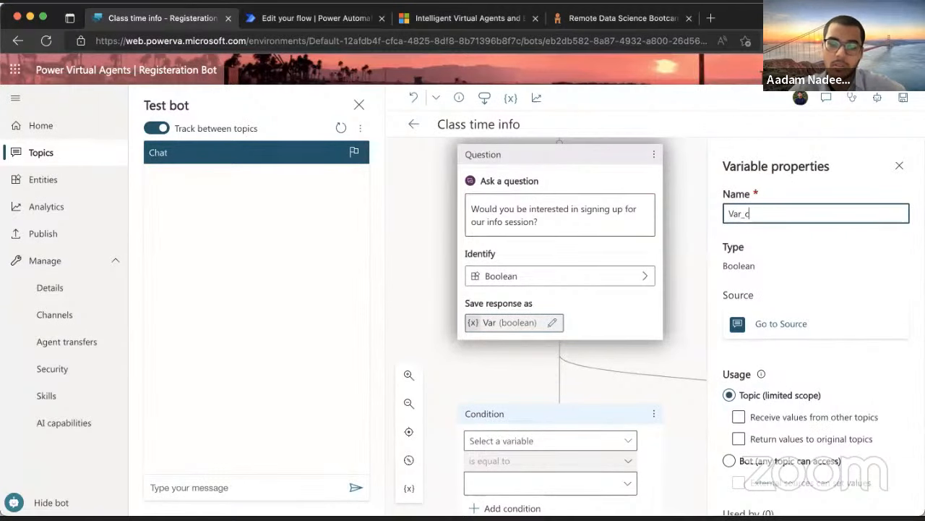
{"action": "left_click", "coordinate": [899, 166]}
Make the first condition branch check that Var_choice is equal to True
{"action": "scroll", "coordinate": [571, 289], "scroll_direction": "down", "scroll_amount": 2}
{"action": "left_click", "coordinate": [570, 280]}
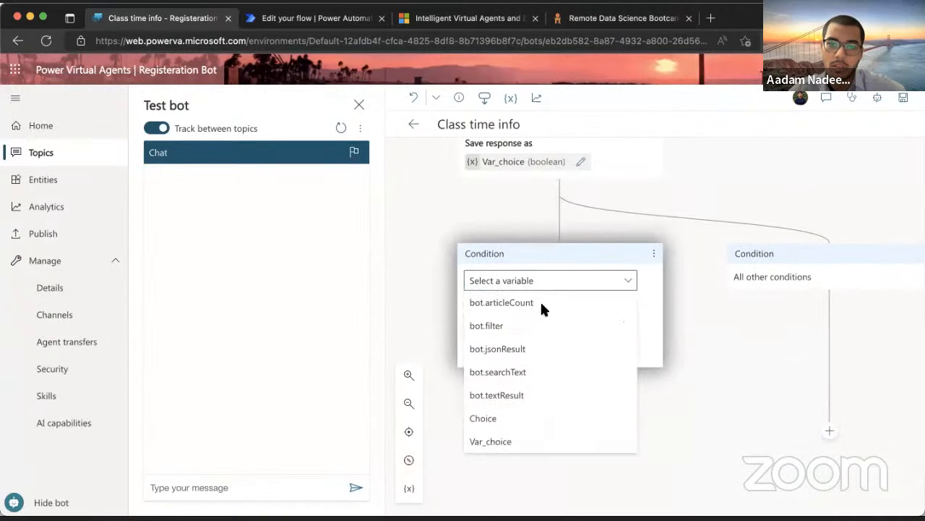
{"action": "left_click", "coordinate": [515, 437]}
{"action": "left_click", "coordinate": [521, 349]}
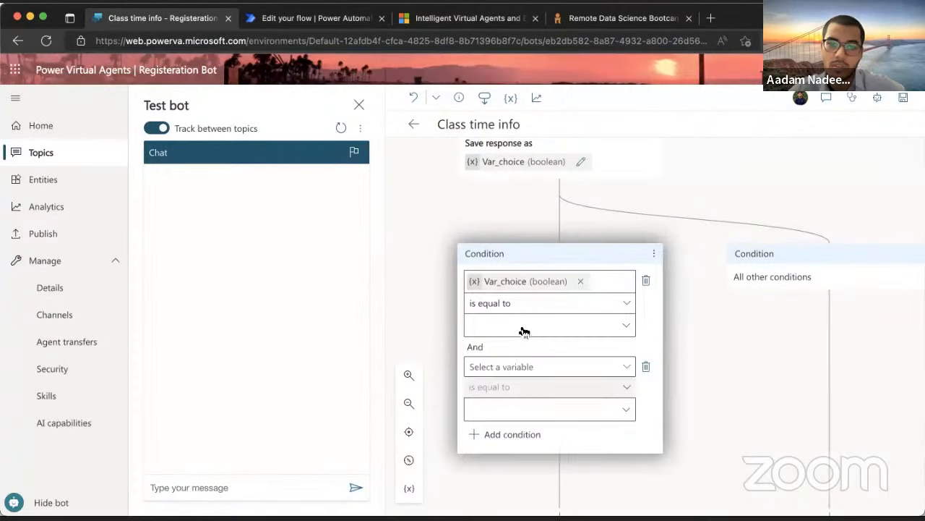
{"action": "left_click", "coordinate": [645, 366]}
{"action": "left_click", "coordinate": [589, 324]}
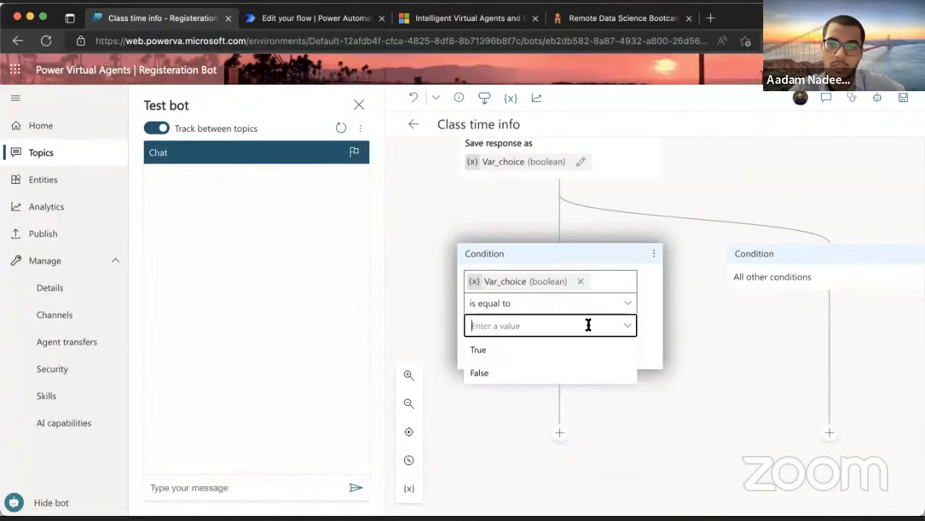
{"action": "left_click", "coordinate": [538, 350]}
{"action": "scroll", "coordinate": [552, 260], "scroll_direction": "up", "scroll_amount": 4}
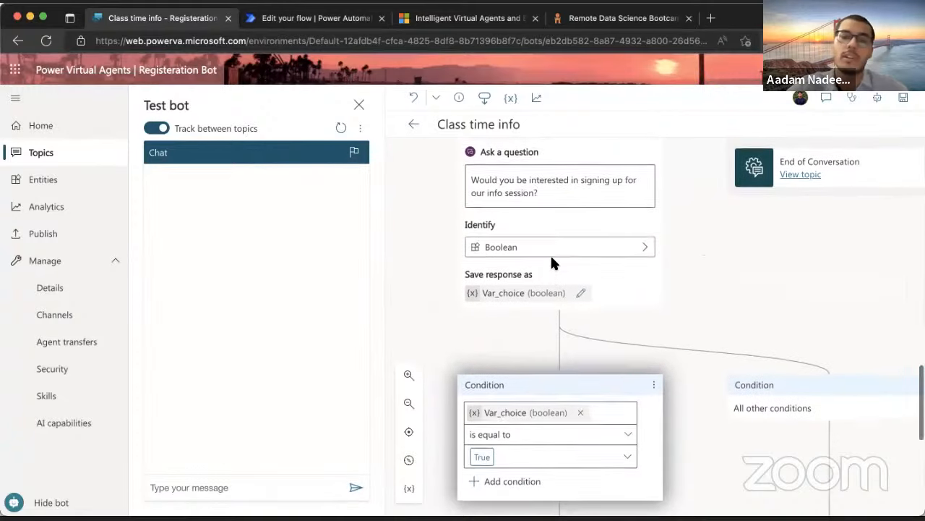
{"action": "scroll", "coordinate": [552, 263], "scroll_direction": "down", "scroll_amount": 3}
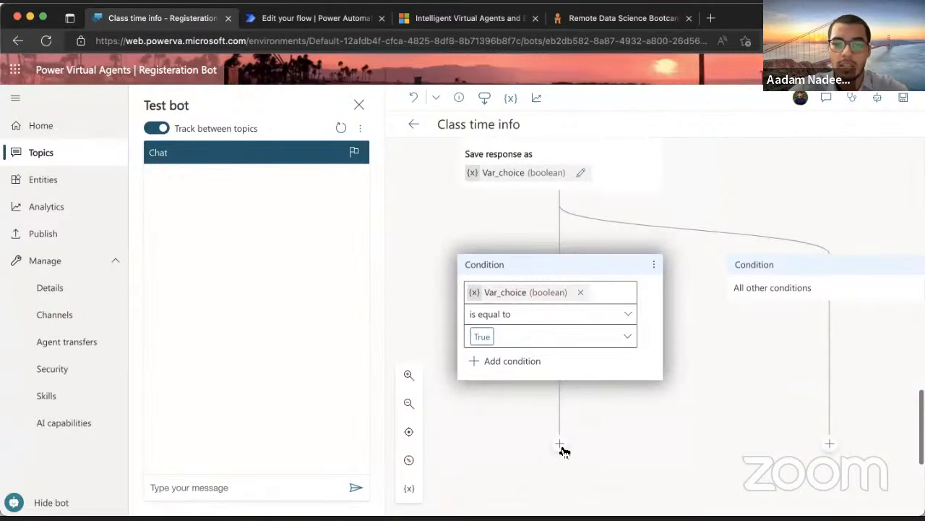
Redirect the True branch to the Registration topic
{"action": "left_click", "coordinate": [561, 445]}
{"action": "scroll", "coordinate": [563, 451], "scroll_direction": "down", "scroll_amount": 3}
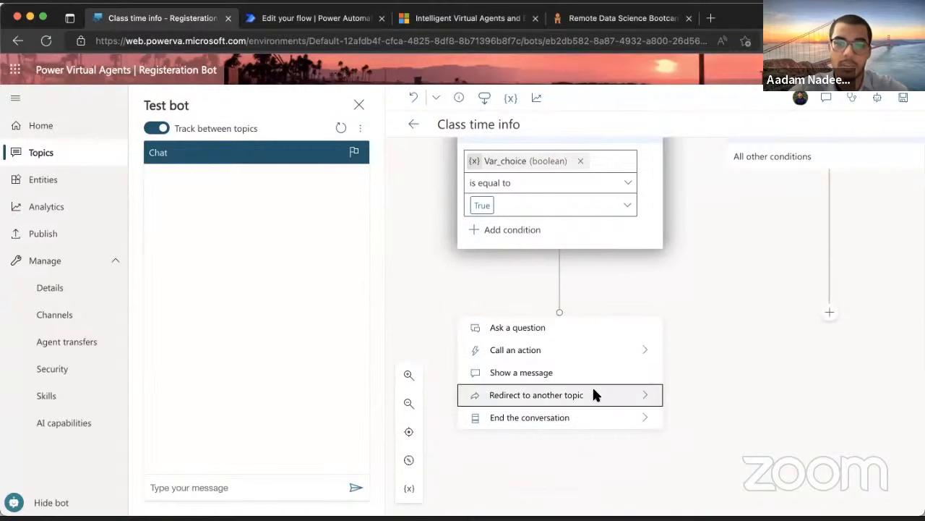
{"action": "left_click", "coordinate": [634, 394]}
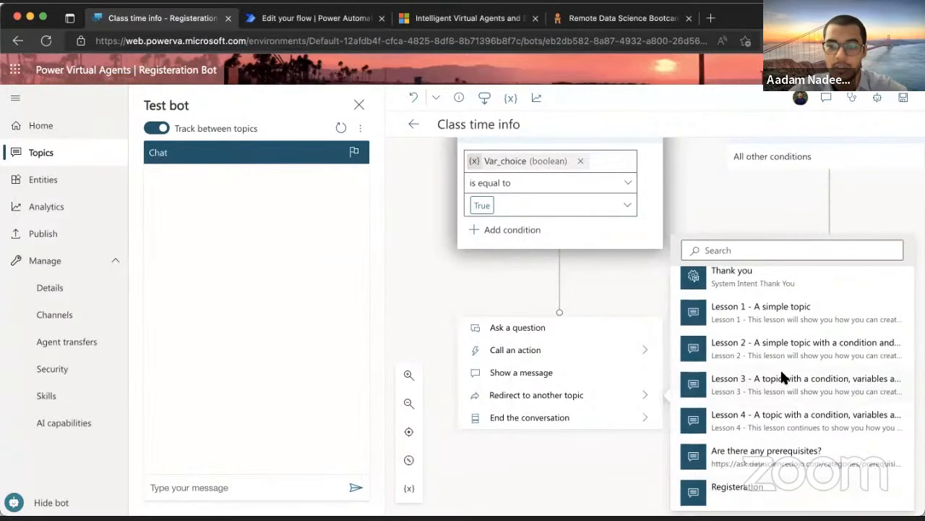
{"action": "scroll", "coordinate": [780, 372], "scroll_direction": "up", "scroll_amount": 3}
{"action": "scroll", "coordinate": [780, 368], "scroll_direction": "down", "scroll_amount": 5}
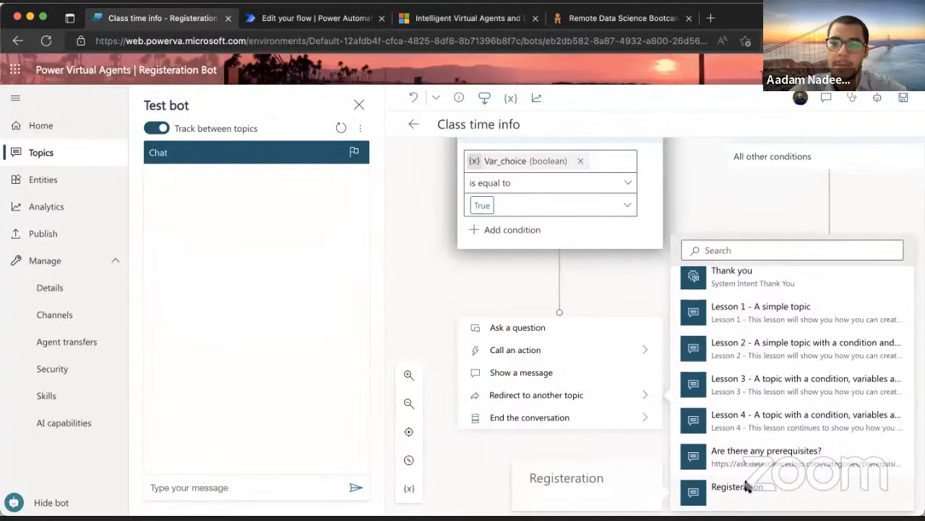
{"action": "left_click", "coordinate": [720, 484]}
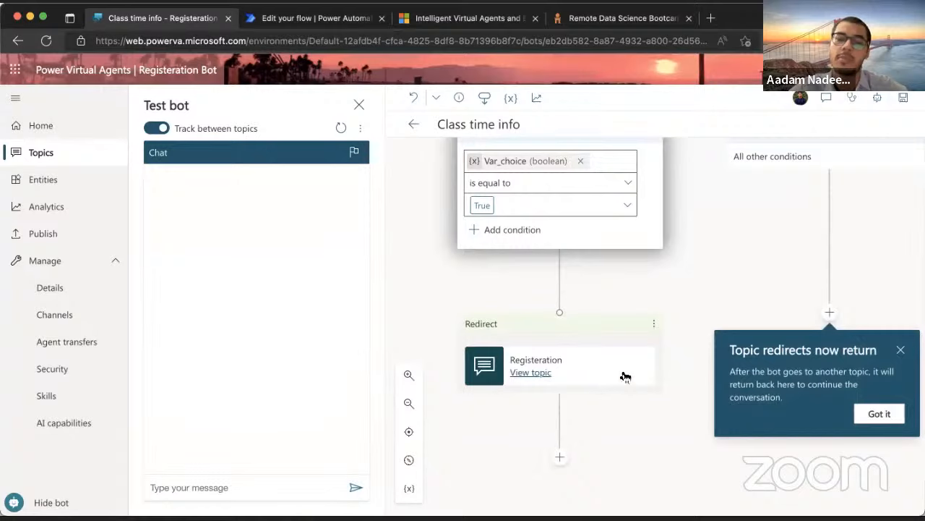
End the conversation with a survey under the all-other-conditions branch
{"action": "scroll", "coordinate": [625, 377], "scroll_direction": "right", "scroll_amount": 1}
{"action": "scroll", "coordinate": [626, 377], "scroll_direction": "up", "scroll_amount": 1}
{"action": "scroll", "coordinate": [627, 376], "scroll_direction": "right", "scroll_amount": 1}
{"action": "scroll", "coordinate": [728, 336], "scroll_direction": "down", "scroll_amount": 1}
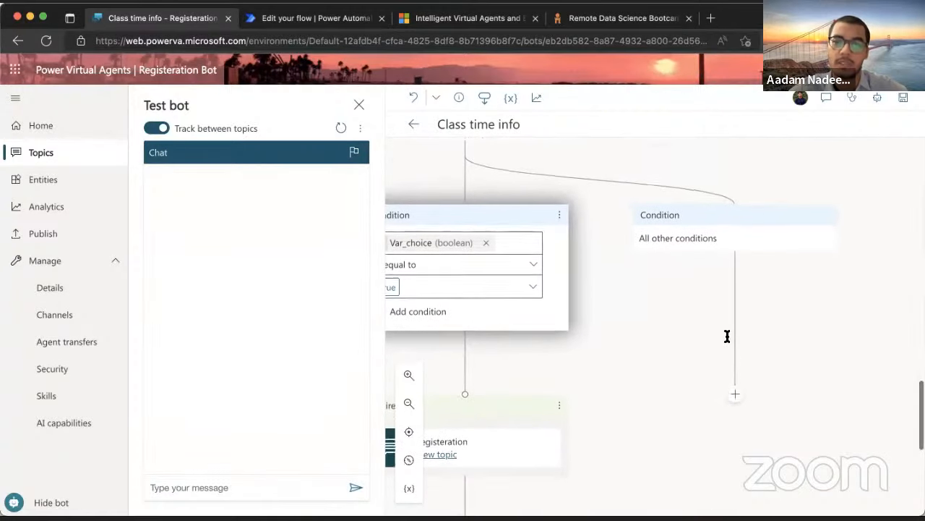
{"action": "scroll", "coordinate": [727, 336], "scroll_direction": "down", "scroll_amount": 1}
{"action": "scroll", "coordinate": [727, 336], "scroll_direction": "right", "scroll_amount": 2}
{"action": "left_click", "coordinate": [639, 359]}
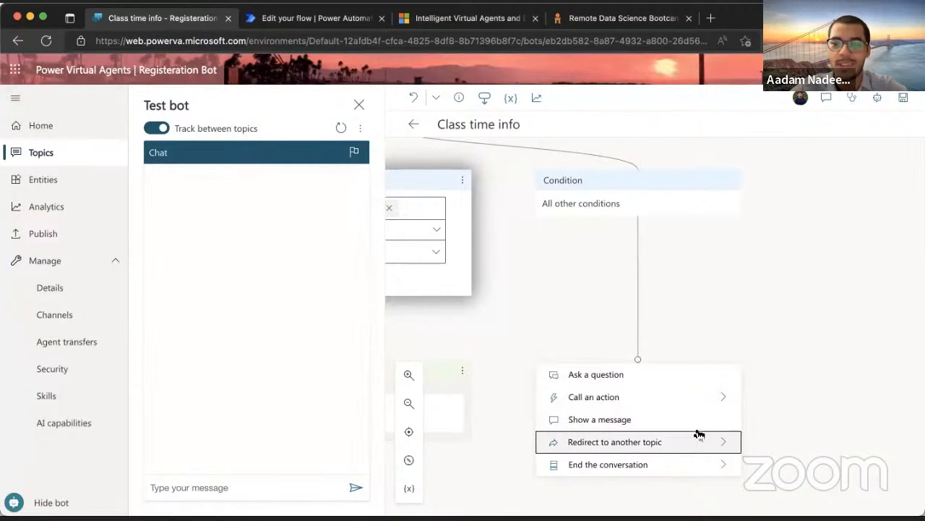
{"action": "mouse_move", "coordinate": [691, 456]}
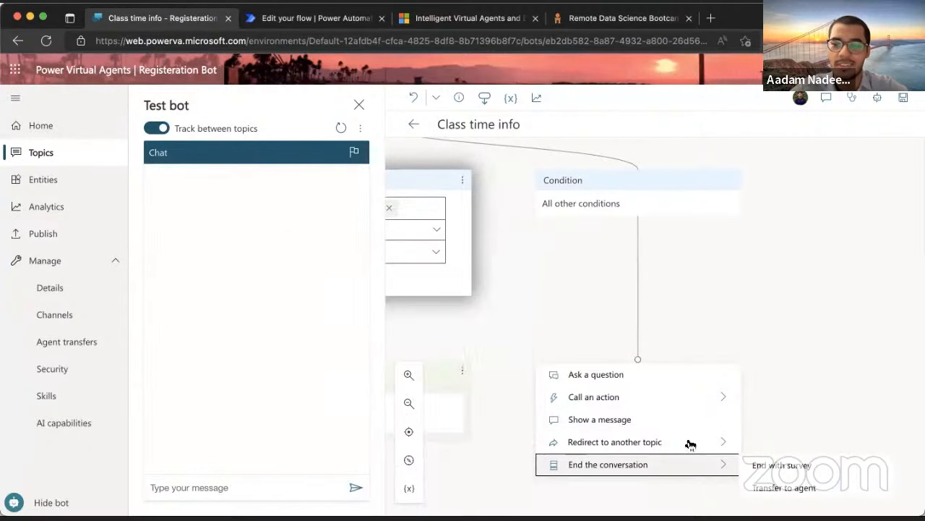
{"action": "left_click", "coordinate": [804, 463]}
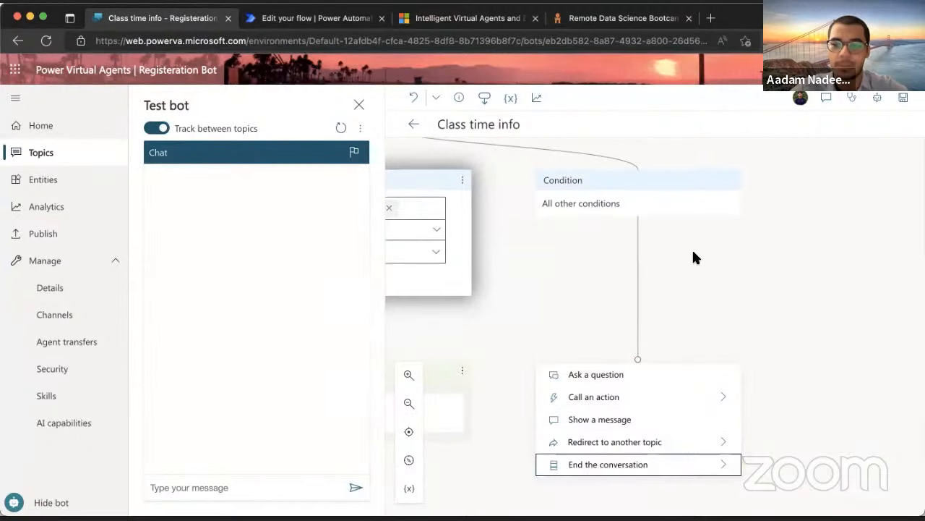
Save the edited Class time info topic
{"action": "scroll", "coordinate": [693, 252], "scroll_direction": "left", "scroll_amount": 3}
{"action": "scroll", "coordinate": [693, 251], "scroll_direction": "up", "scroll_amount": 2}
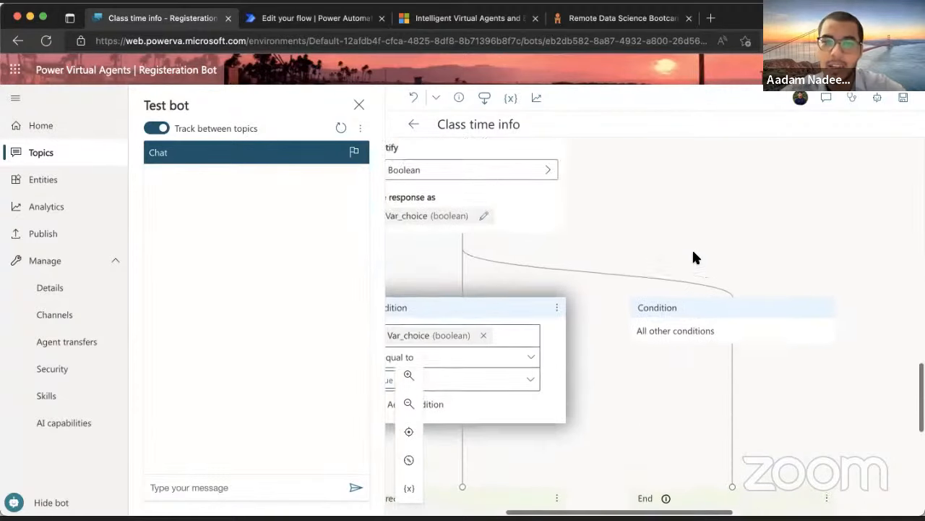
{"action": "scroll", "coordinate": [693, 252], "scroll_direction": "down", "scroll_amount": 2}
{"action": "left_click", "coordinate": [903, 98]}
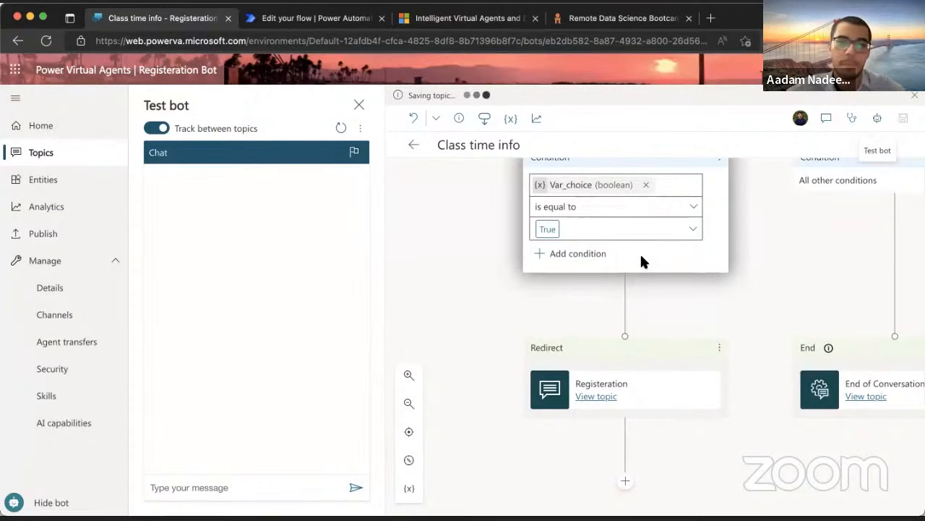
Ask the test bot 'When does the session start?', choose PYDS, and answer Yes
{"action": "scroll", "coordinate": [642, 260], "scroll_direction": "right", "scroll_amount": 2}
{"action": "scroll", "coordinate": [641, 260], "scroll_direction": "down", "scroll_amount": 2}
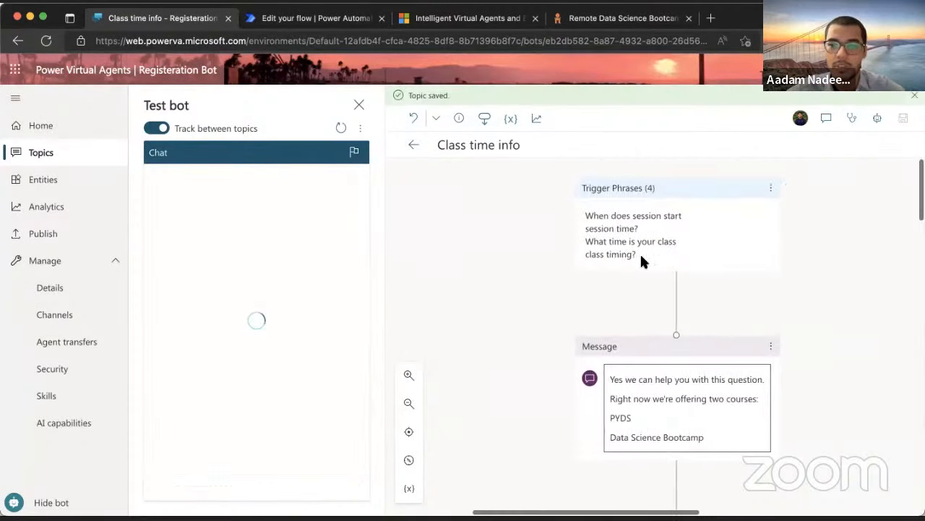
{"action": "scroll", "coordinate": [642, 257], "scroll_direction": "down", "scroll_amount": 5}
{"action": "scroll", "coordinate": [641, 256], "scroll_direction": "down", "scroll_amount": 3}
{"action": "scroll", "coordinate": [642, 257], "scroll_direction": "up", "scroll_amount": 7}
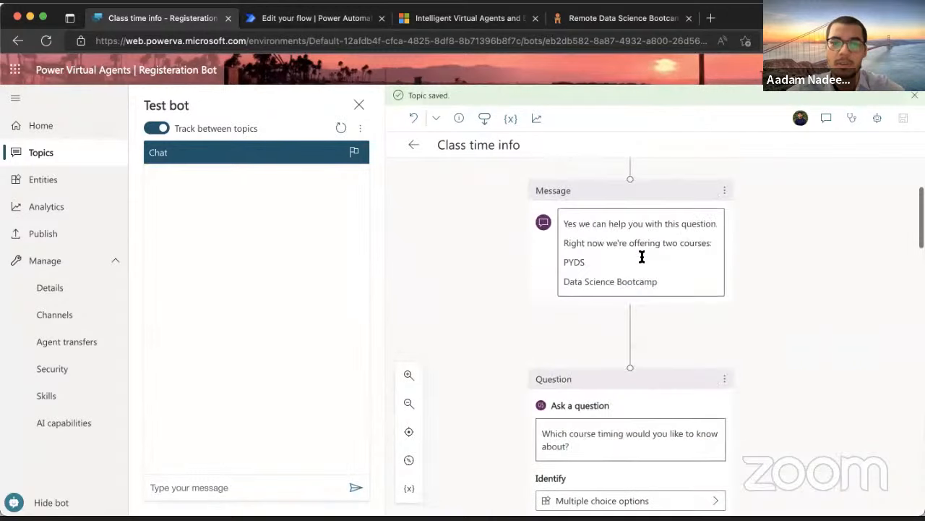
{"action": "left_click", "coordinate": [230, 476]}
{"action": "type", "text": "When does the session st"}
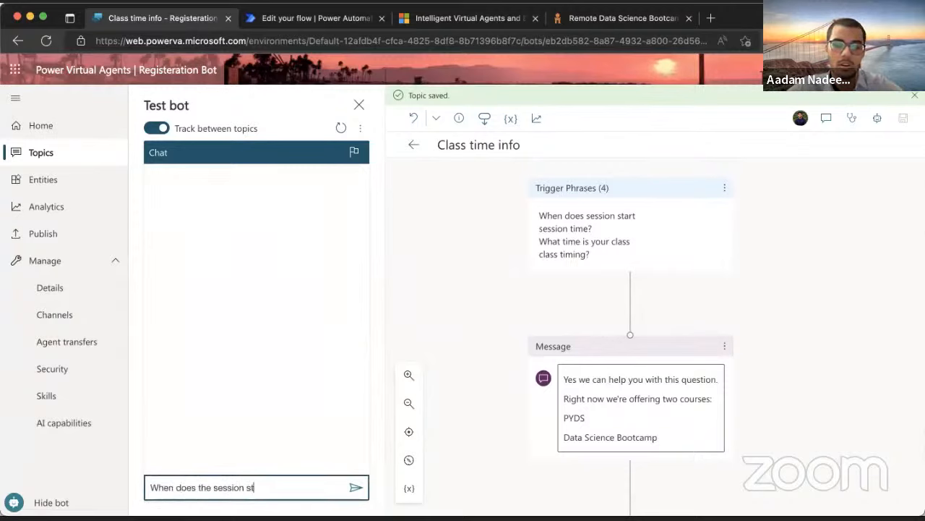
{"action": "type", "text": "art?"}
{"action": "key", "text": "Return"}
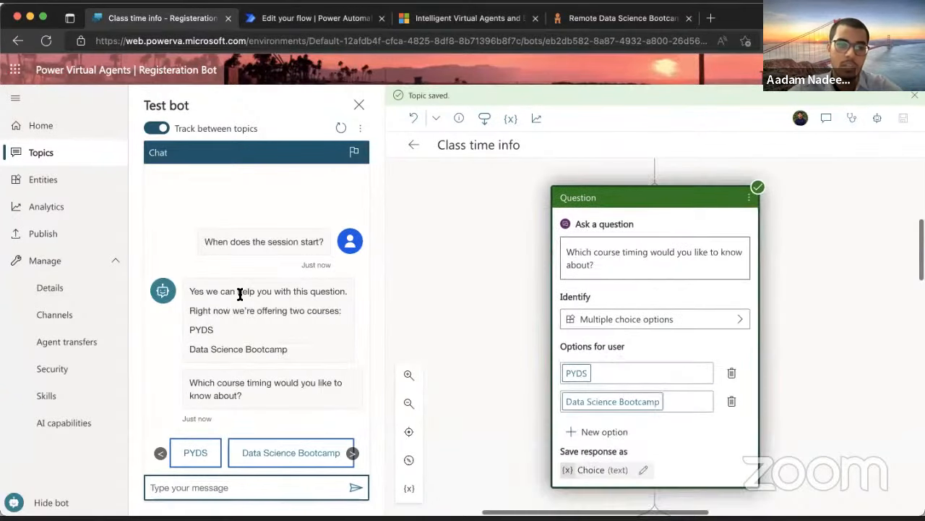
{"action": "left_click", "coordinate": [196, 453]}
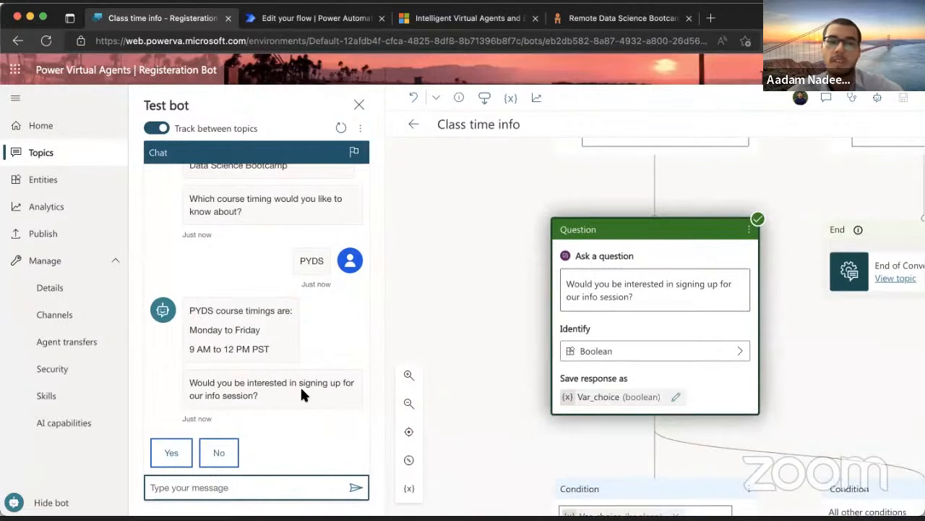
{"action": "left_click", "coordinate": [171, 452]}
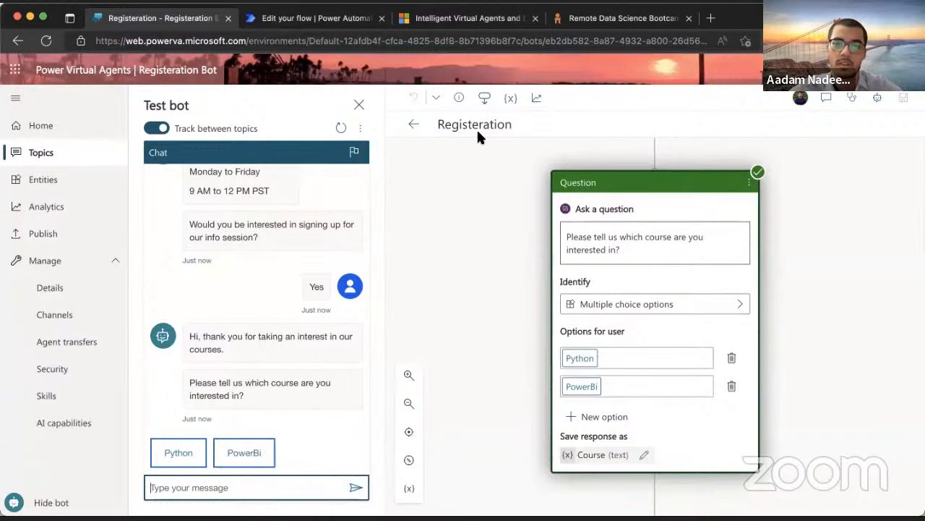
Choose the Python course, then give the attendee's name and the city Munich
{"action": "left_click", "coordinate": [179, 453]}
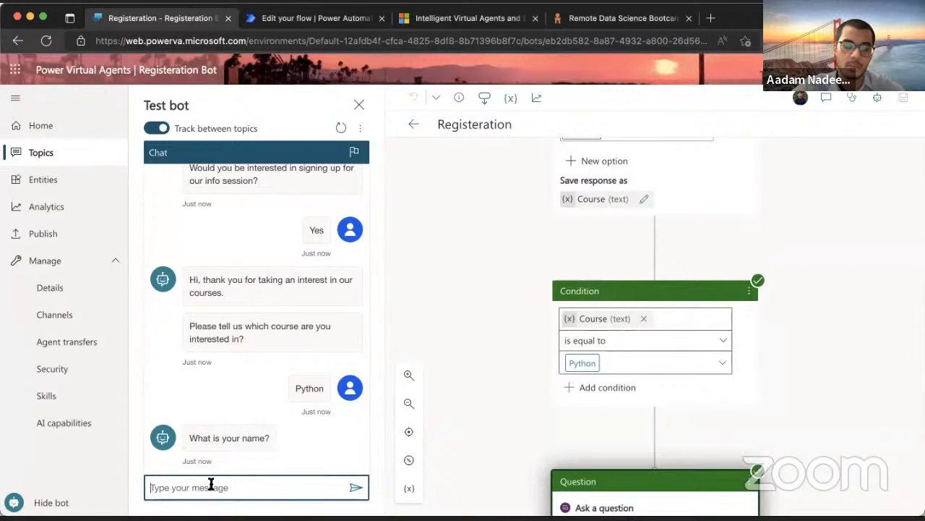
{"action": "type", "text": "Jake"}
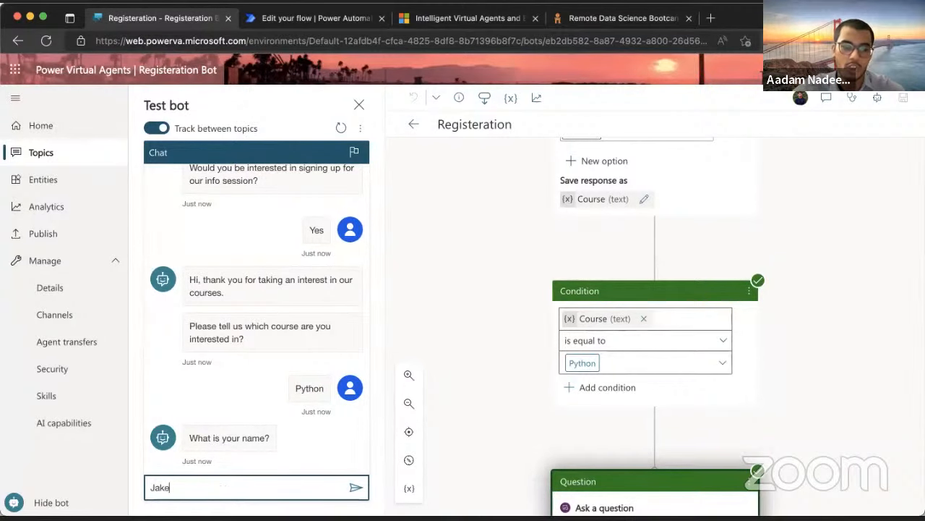
{"action": "key", "text": "Return"}
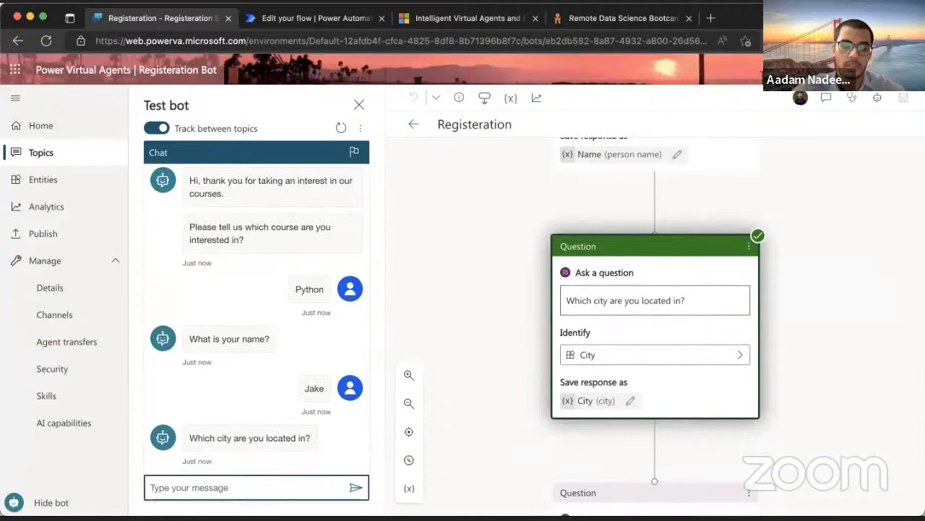
{"action": "type", "text": "Mi"}
{"action": "key", "text": "BackSpace"}
{"action": "key", "text": "BackSpace"}
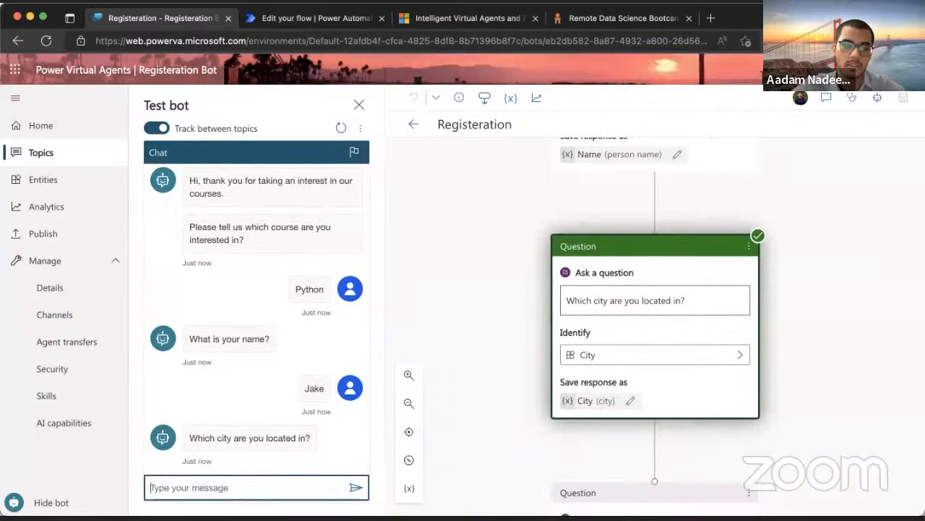
{"action": "type", "text": "Munich"}
{"action": "key", "text": "Return"}
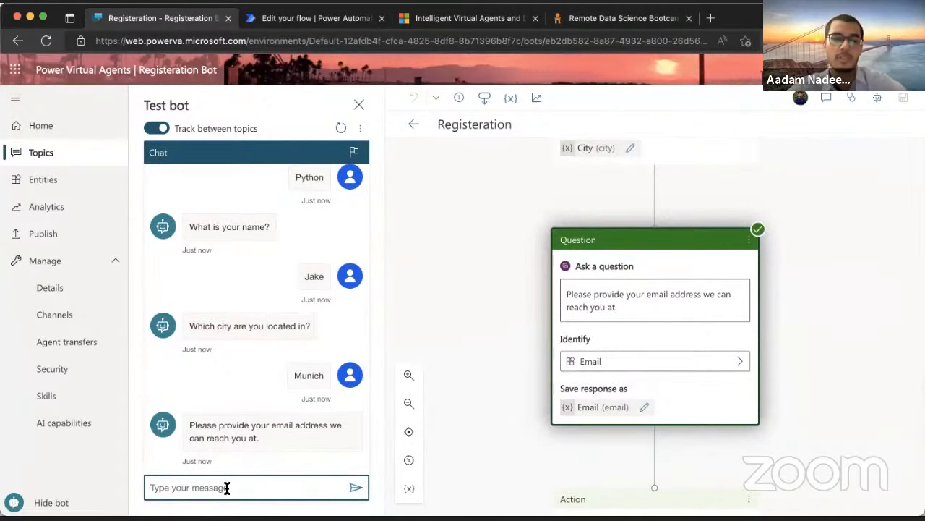
Enter the attendee's e-mail, confirm Yes, rate with a star, decline further help, then go to Teams
{"action": "type", "text": "jake@testing.com"}
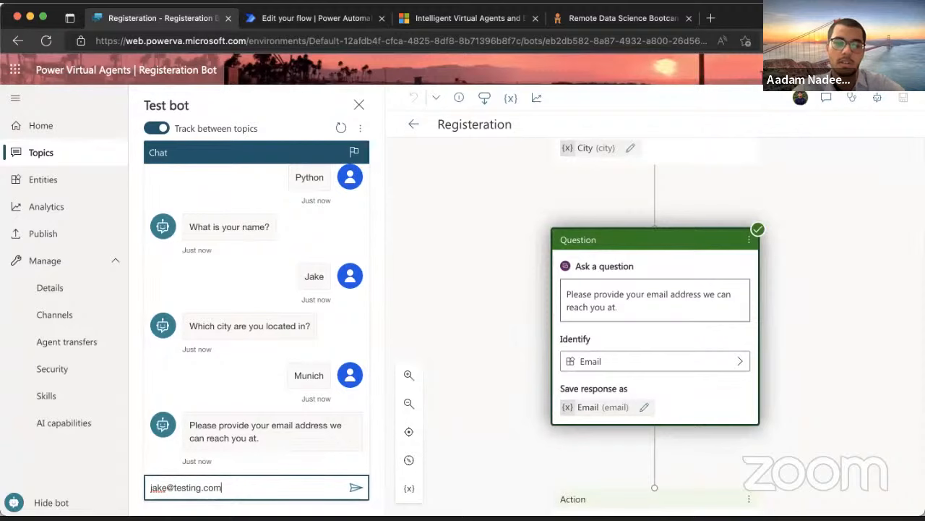
{"action": "key", "text": "Return"}
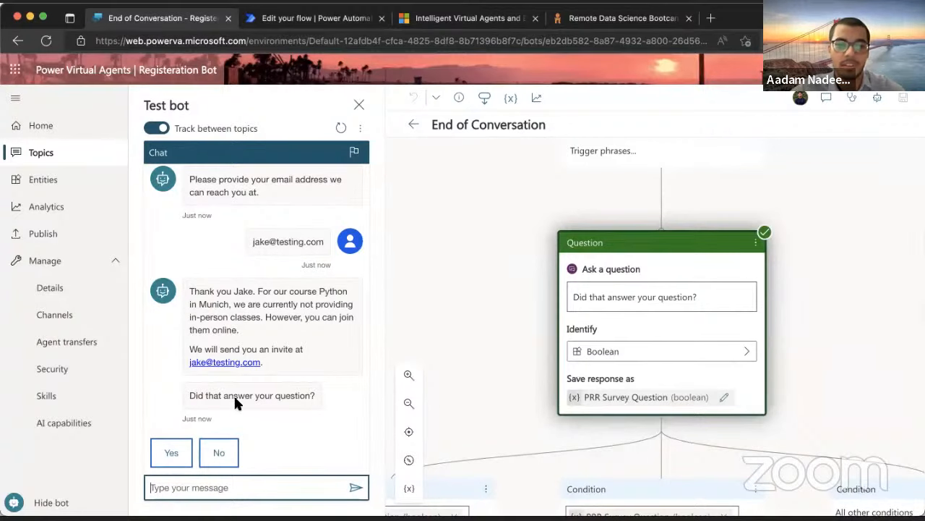
{"action": "left_click", "coordinate": [168, 451]}
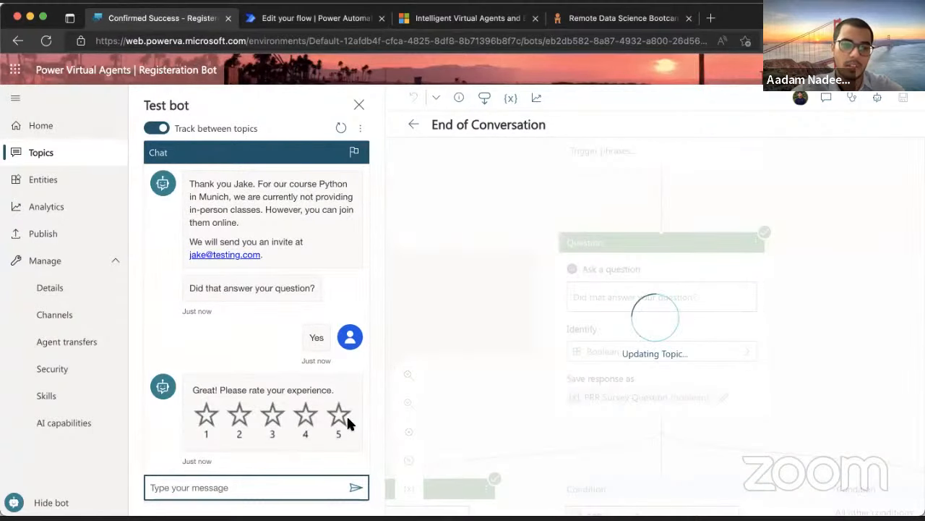
{"action": "left_click", "coordinate": [336, 418]}
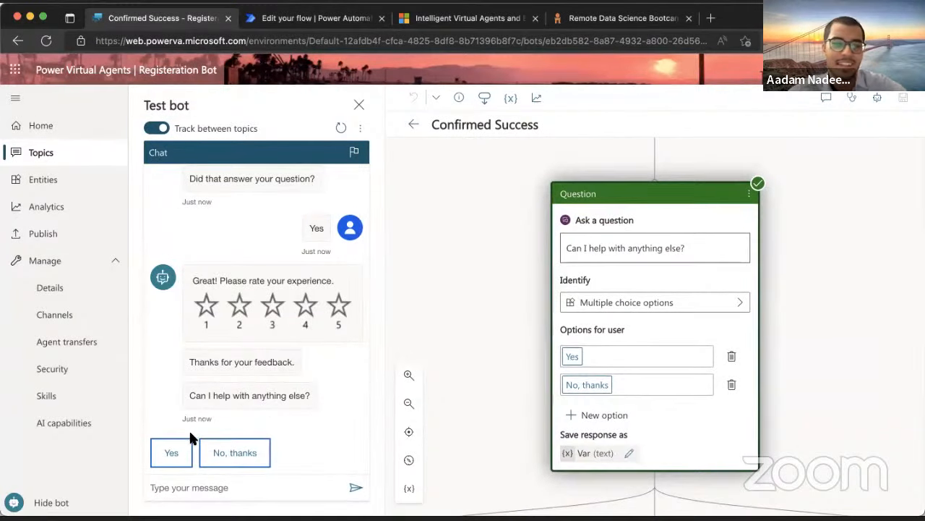
{"action": "left_click", "coordinate": [214, 452]}
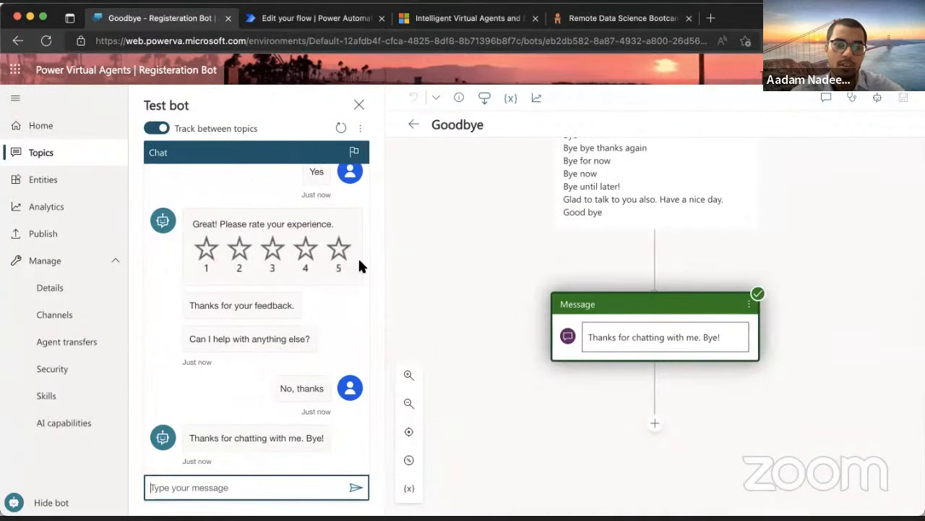
{"action": "key", "text": "super+Tab"}
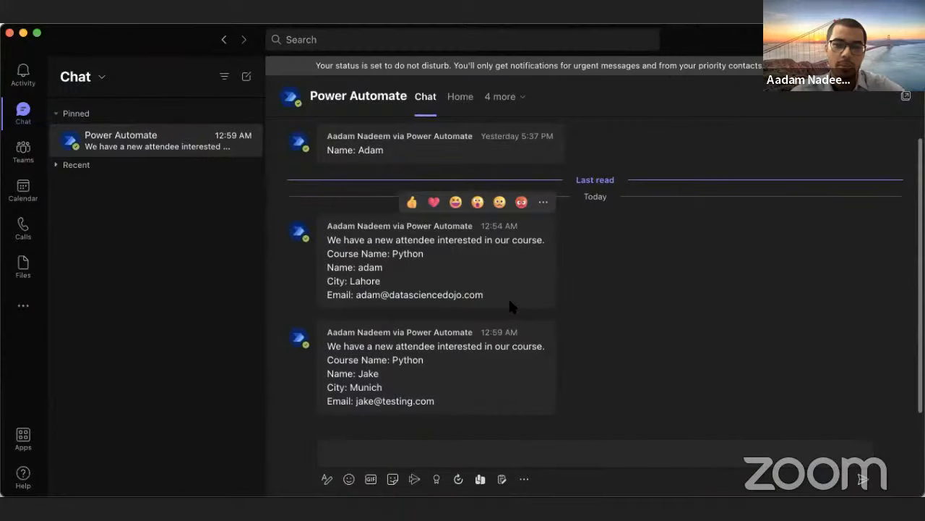
Review the new attendee notification's details in Teams, then return to the bot editor
{"action": "left_click_drag", "start_coordinate": [327, 348], "coordinate": [527, 396]}
{"action": "left_click", "coordinate": [431, 388]}
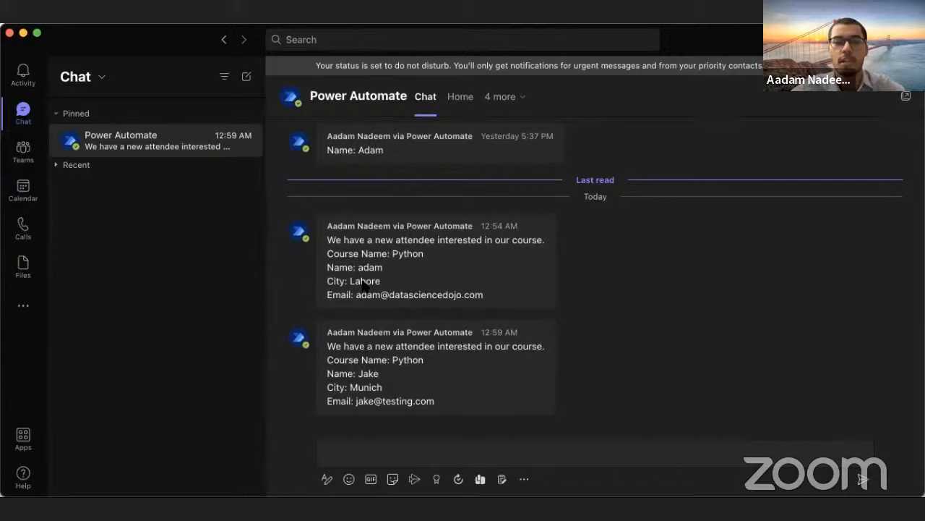
{"action": "key", "text": "super+Tab"}
{"action": "left_click", "coordinate": [446, 219]}
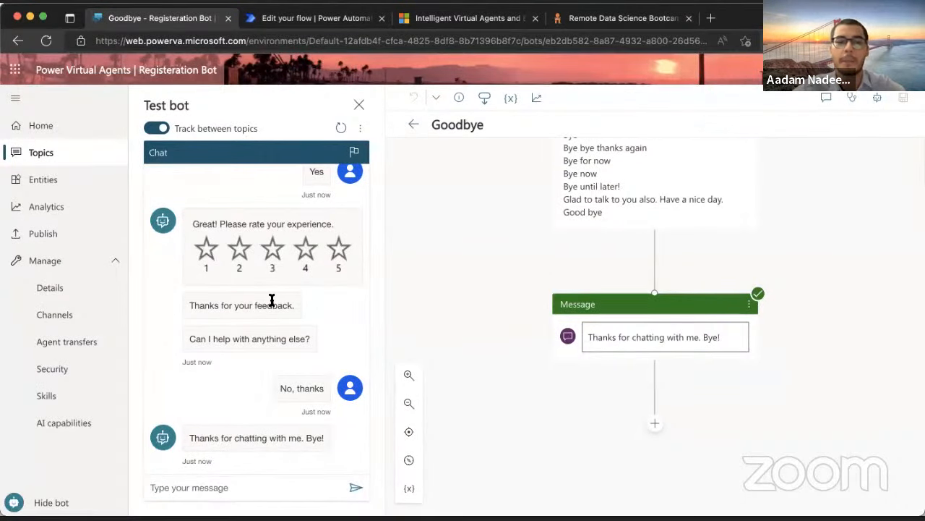
Return to the bot's Topics list by way of Entities
{"action": "scroll", "coordinate": [271, 300], "scroll_direction": "up", "scroll_amount": 3}
{"action": "scroll", "coordinate": [271, 302], "scroll_direction": "down", "scroll_amount": 3}
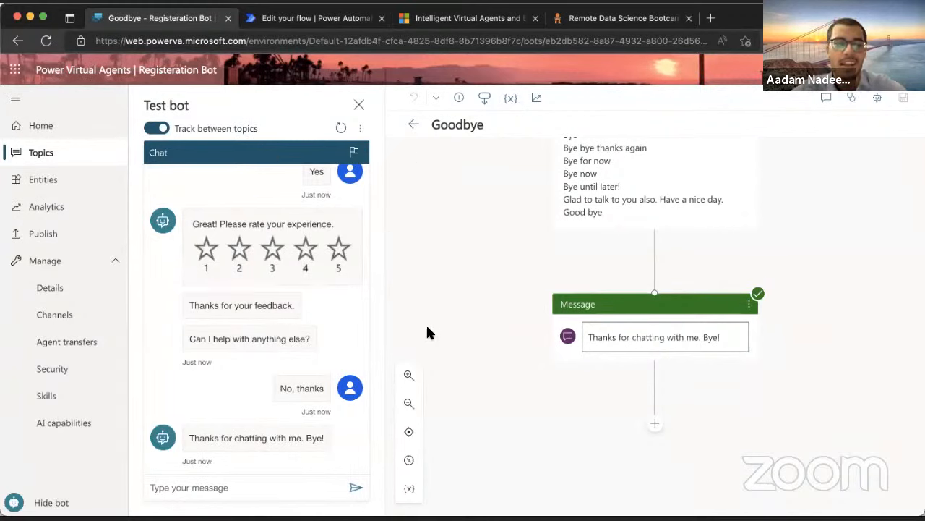
{"action": "scroll", "coordinate": [205, 297], "scroll_direction": "up", "scroll_amount": 3}
{"action": "scroll", "coordinate": [198, 275], "scroll_direction": "down", "scroll_amount": 2}
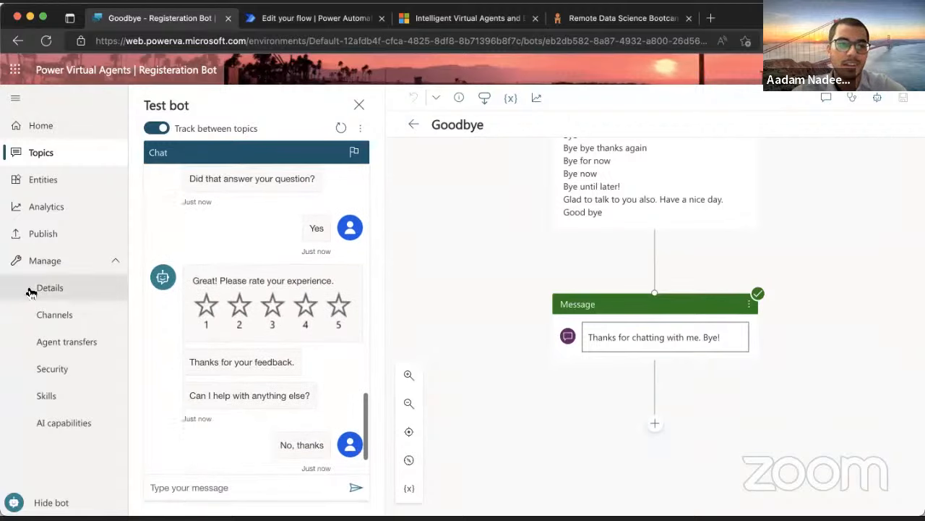
{"action": "left_click", "coordinate": [50, 180]}
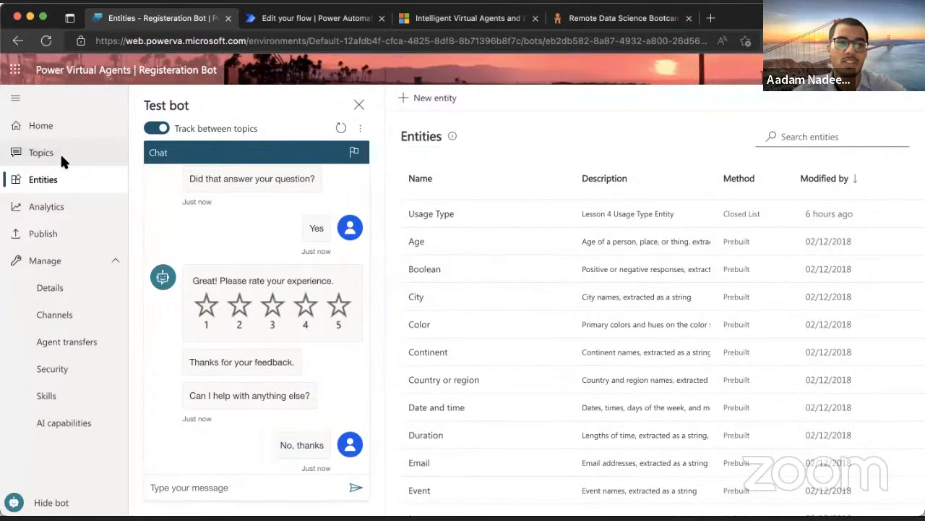
{"action": "left_click", "coordinate": [60, 155]}
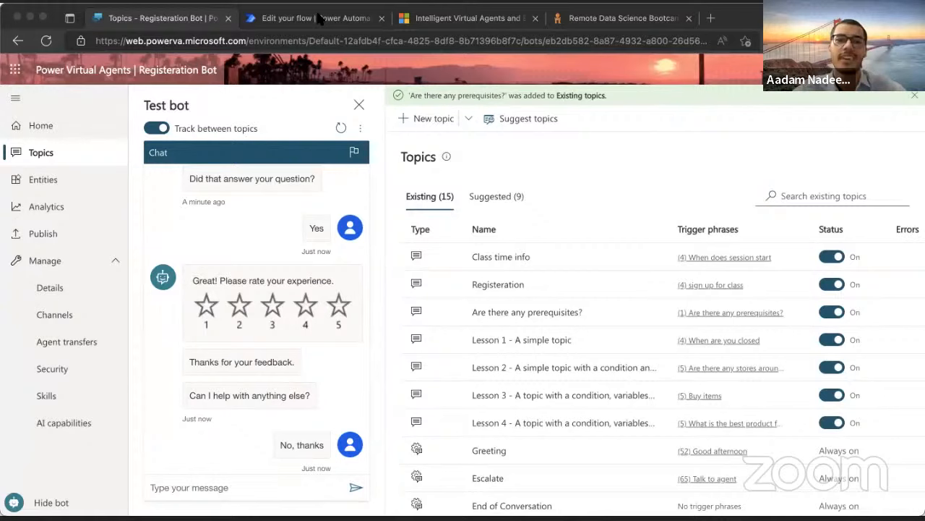
Dismiss the address bar suggestions and switch to the PowerPoint presentation
{"action": "left_click", "coordinate": [287, 41]}
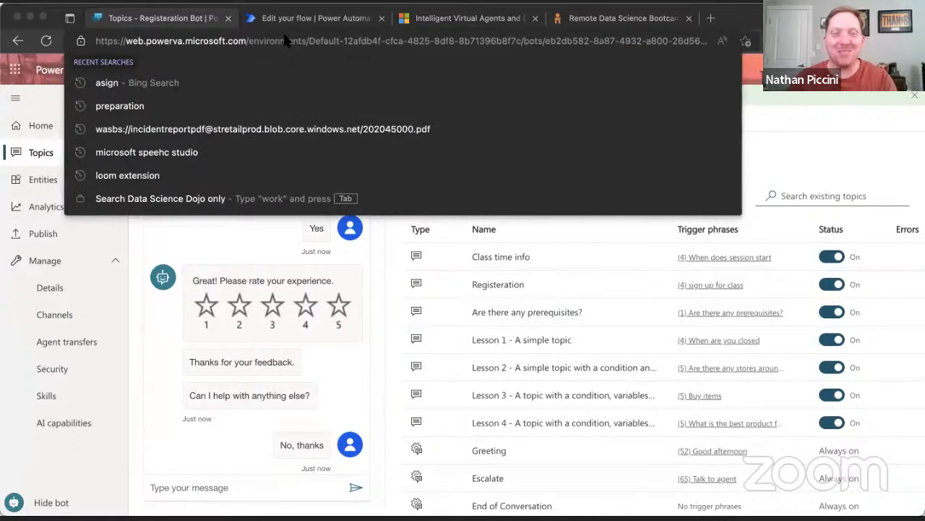
{"action": "key", "text": "Escape"}
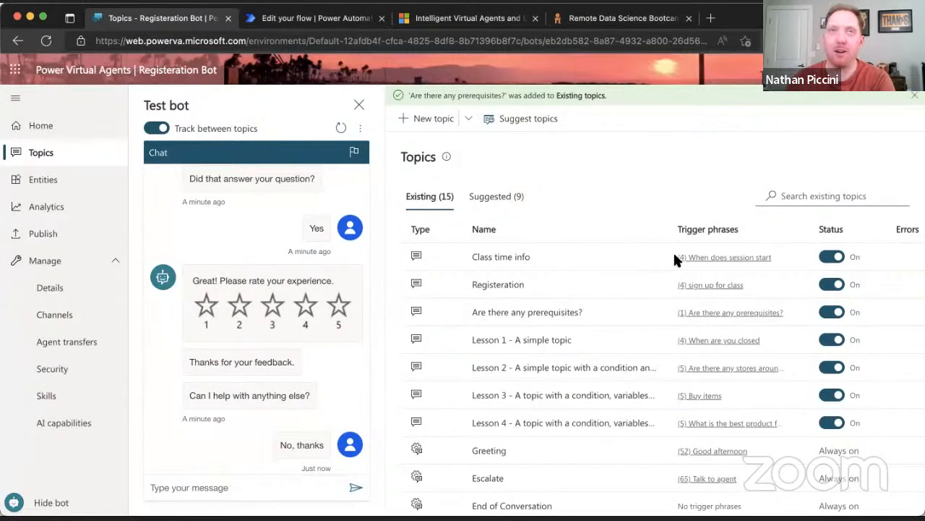
{"action": "key", "text": "super+Tab"}
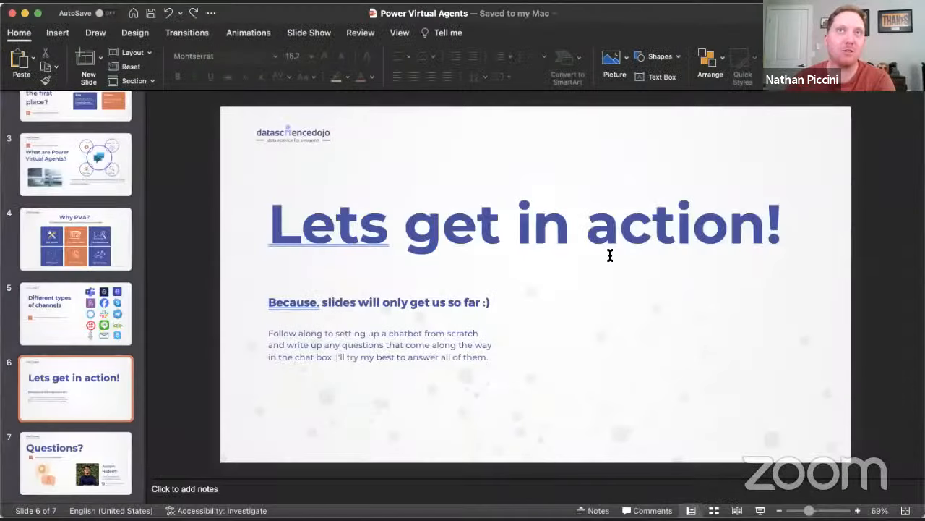
Go to slide 7, 'Questions?', and narrow the slide thumbnail pane
{"action": "left_click", "coordinate": [70, 456]}
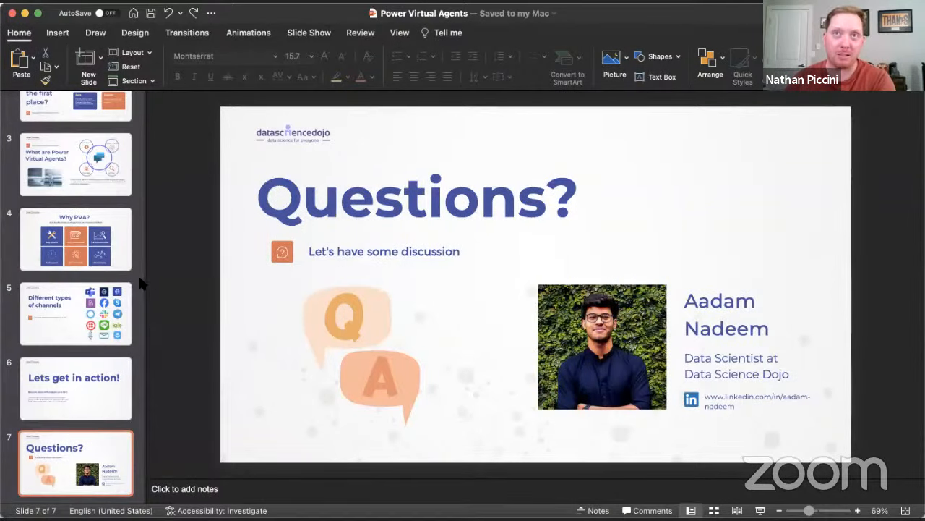
{"action": "left_click_drag", "start_coordinate": [144, 278], "coordinate": [29, 273]}
{"action": "left_click", "coordinate": [120, 283]}
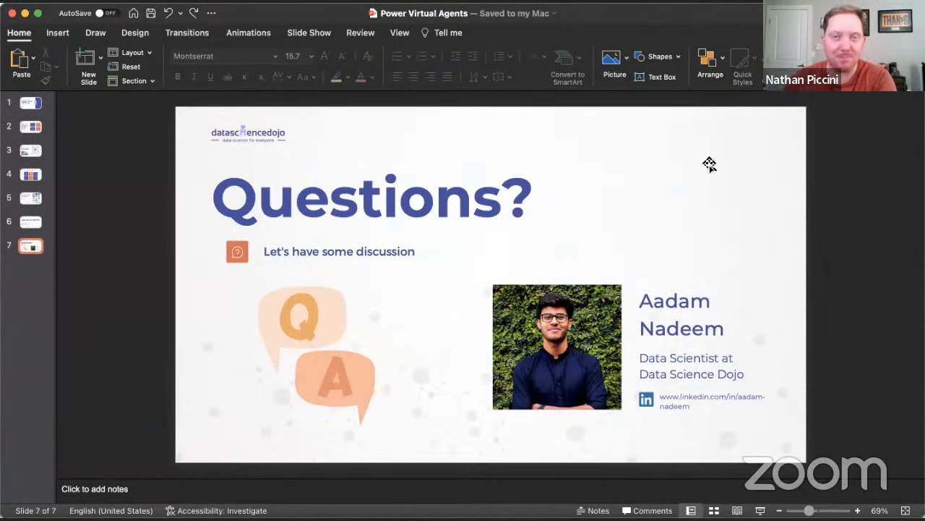